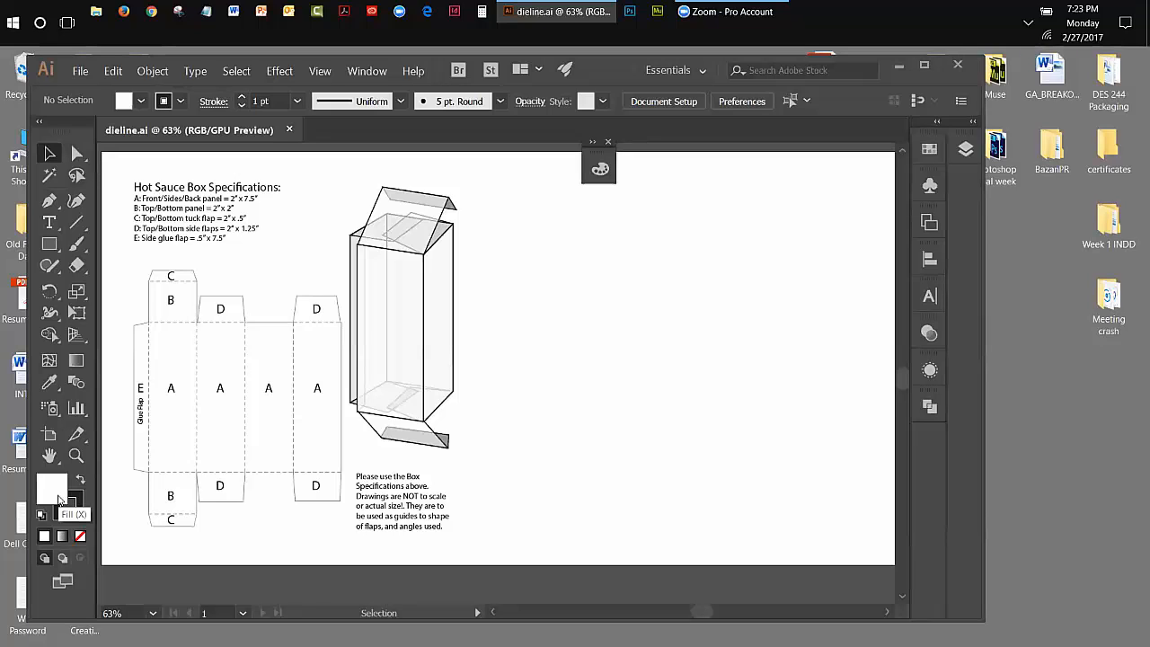
Set the default fill to none and the stroke colour to black (000000), leaving the stroke active
click(79, 536)
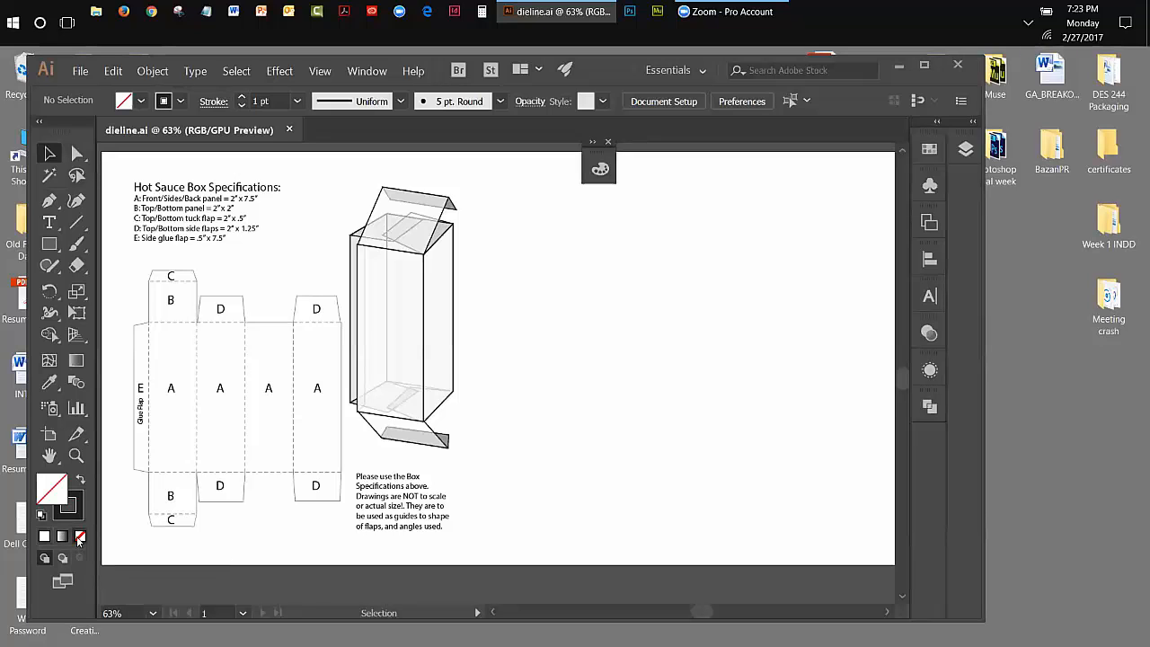
click(78, 520)
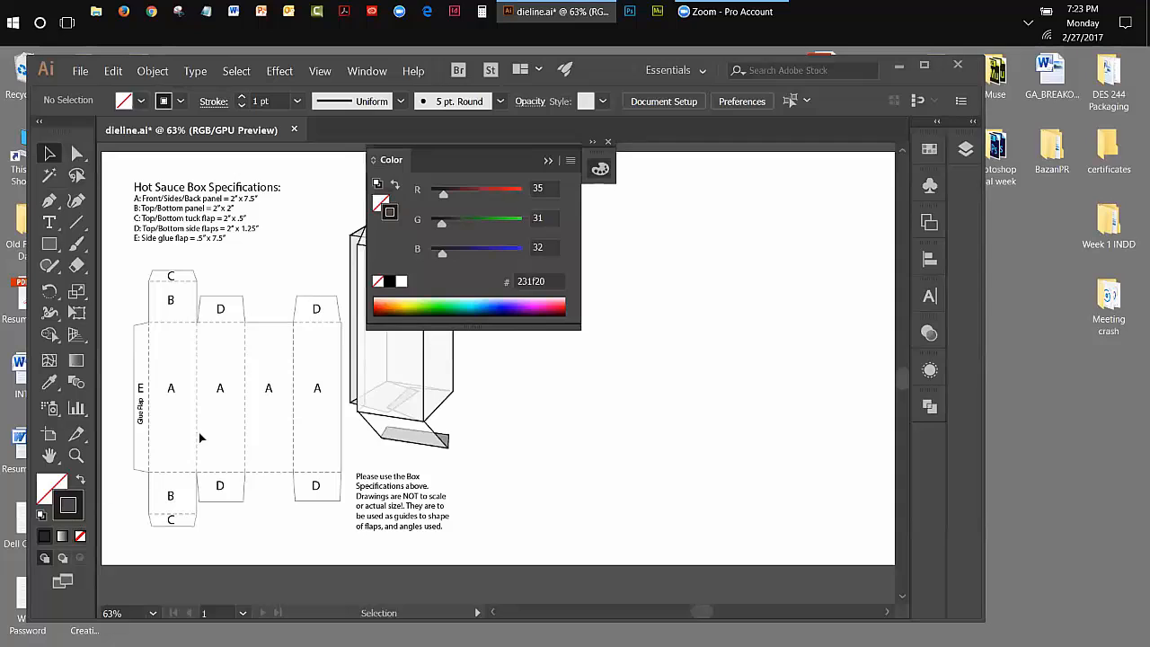
drag(443, 194, 431, 194)
click(391, 284)
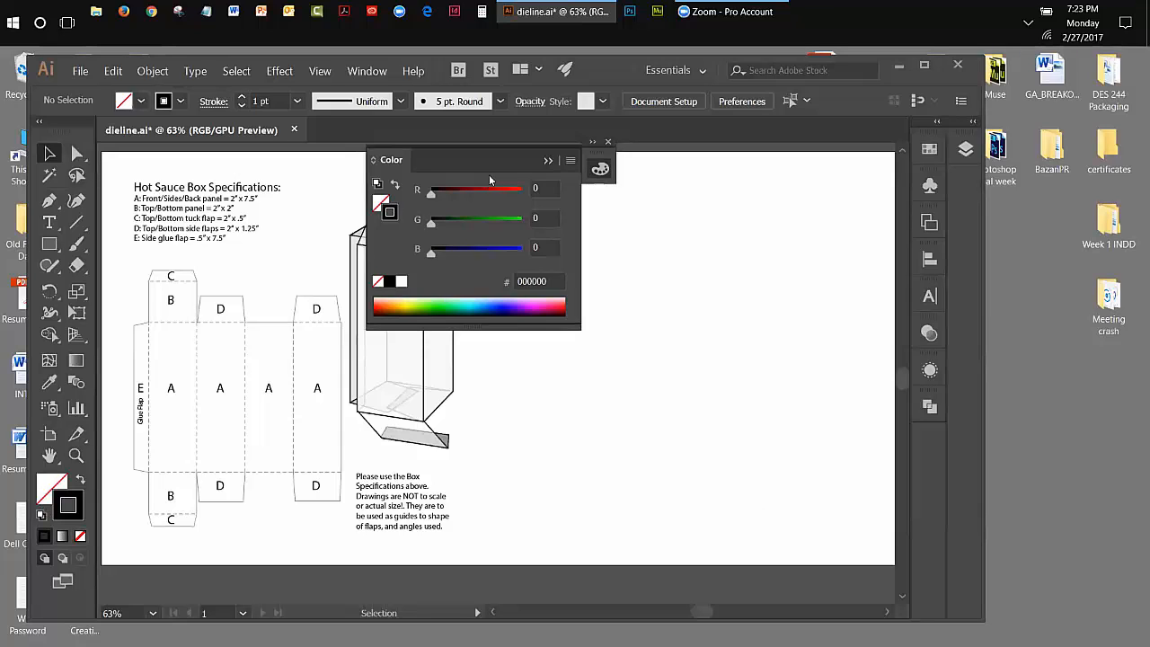
click(608, 142)
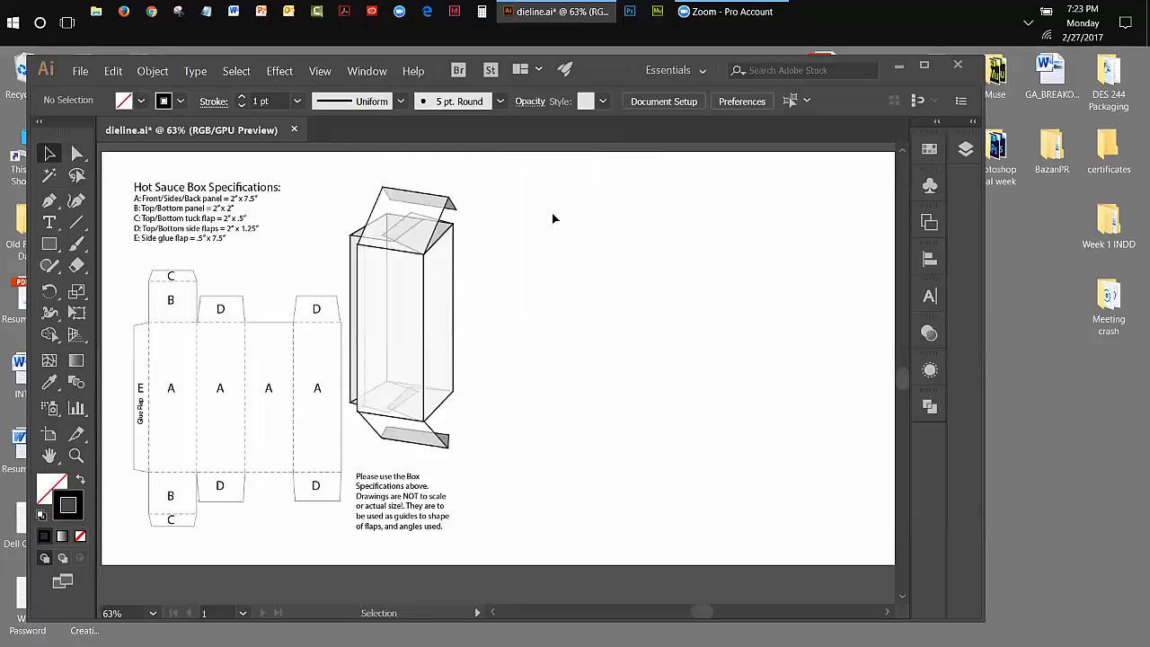
click(68, 504)
Show the document's layer list as a floating panel beside the box drawing and lengthen it
click(966, 155)
drag(770, 143, 561, 245)
drag(697, 405, 697, 483)
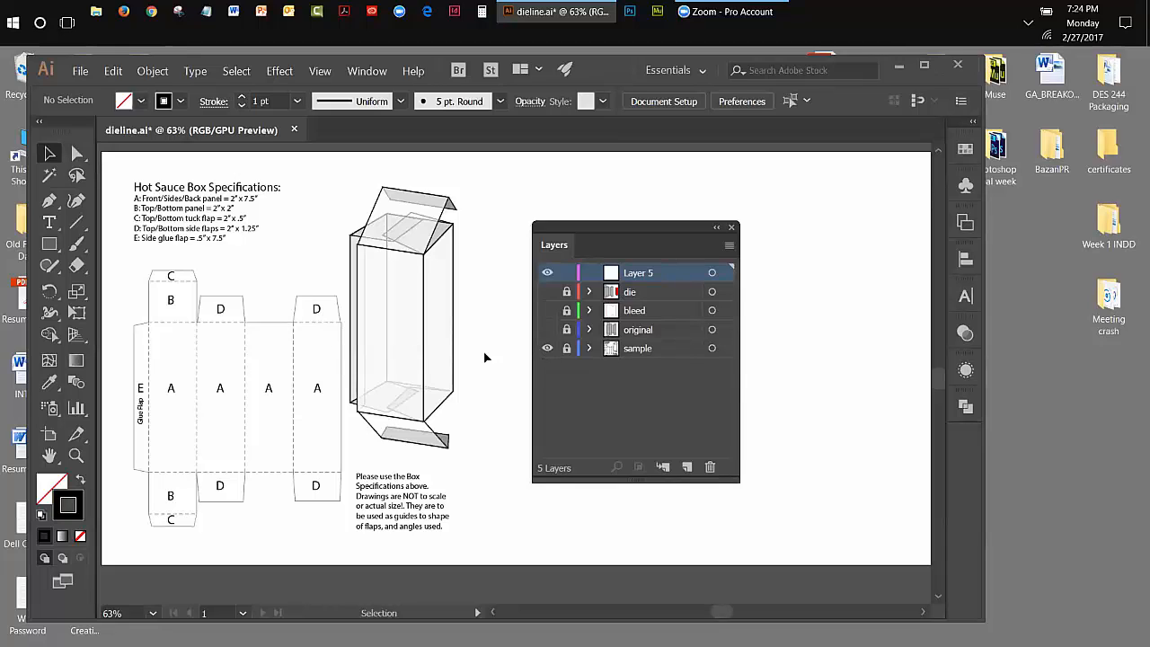
Switch the sample layer's visibility off and on repeatedly to check which artwork it holds, leaving it shown
click(546, 350)
click(545, 349)
click(546, 349)
click(545, 350)
click(546, 350)
click(545, 350)
Review the size and position settings of Artboard 1, leaving the options without changes
click(966, 223)
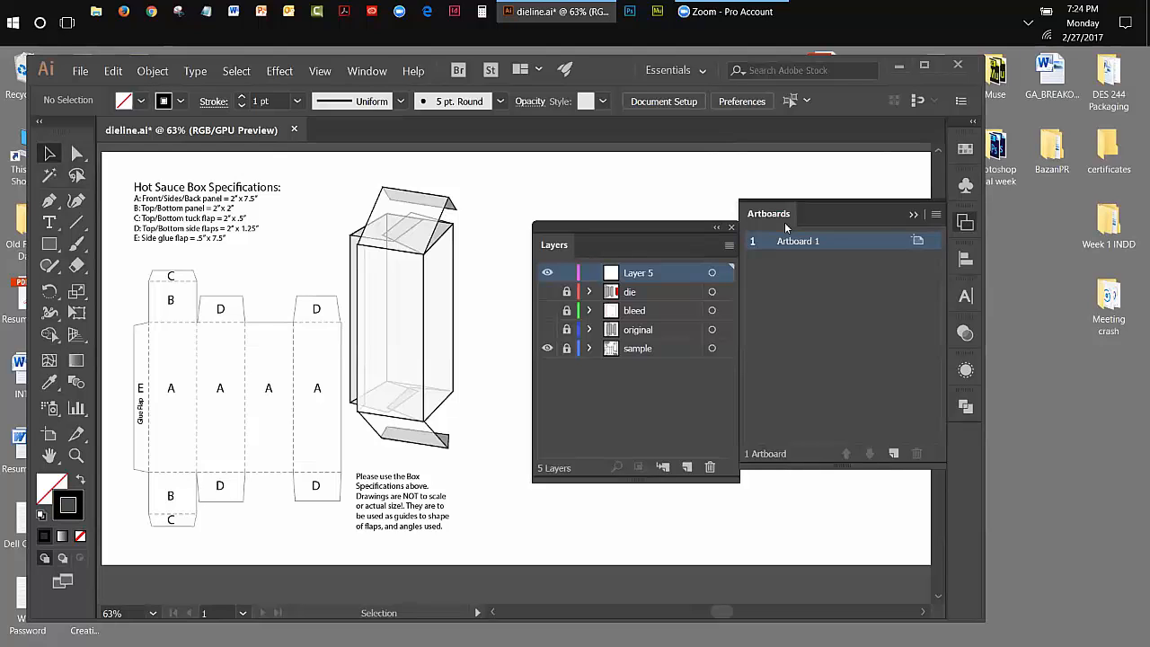
click(935, 215)
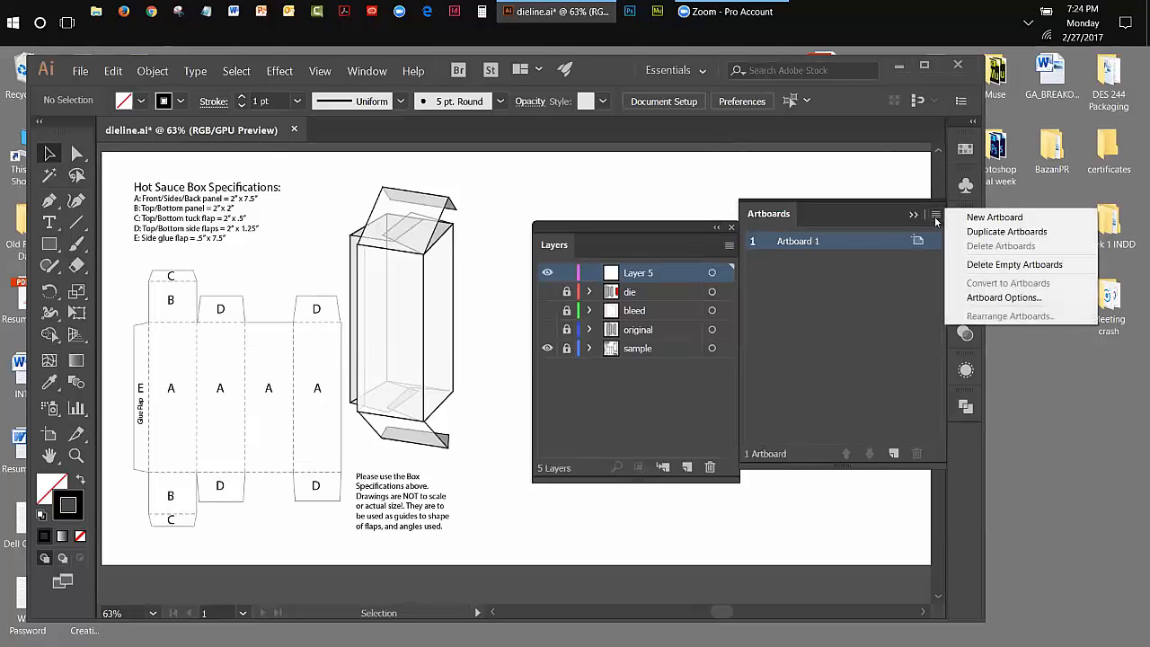
click(1018, 301)
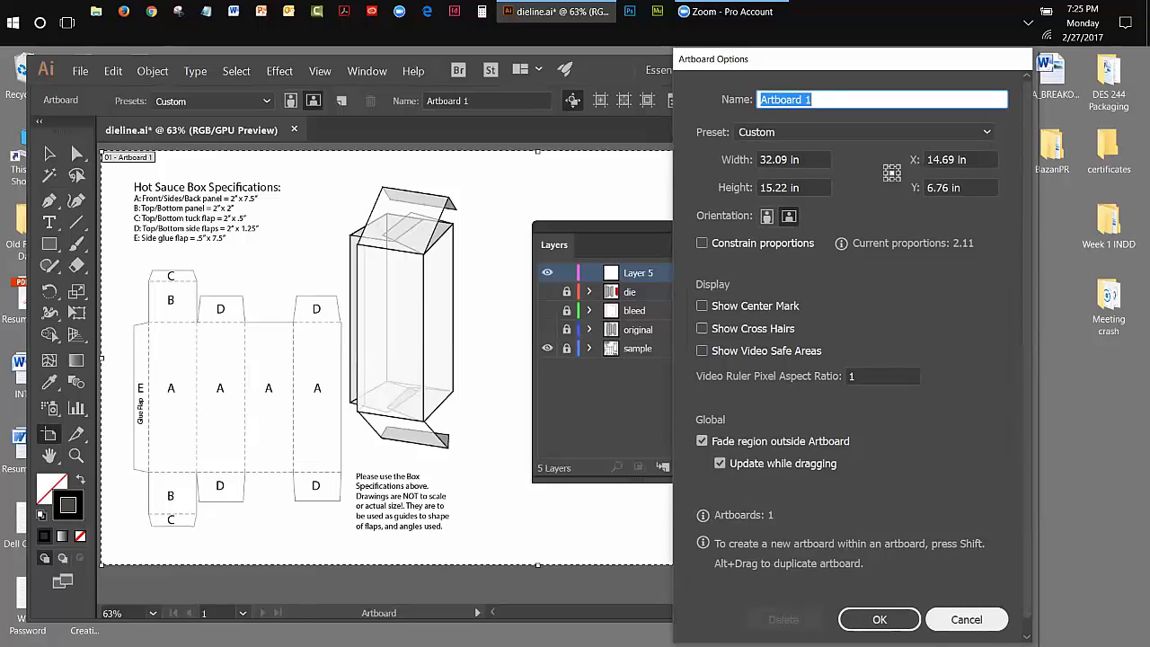
click(967, 620)
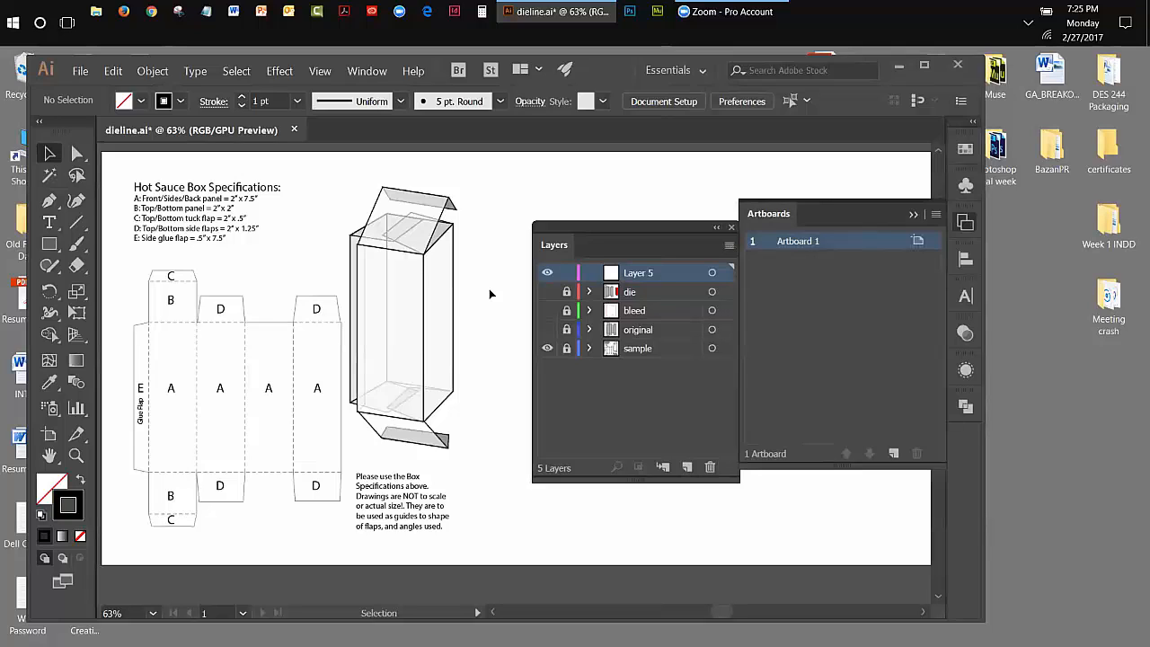
Shorten the artboard slightly by moving its lower edge up with the Artboard tool, and return to the Selection tool
click(49, 437)
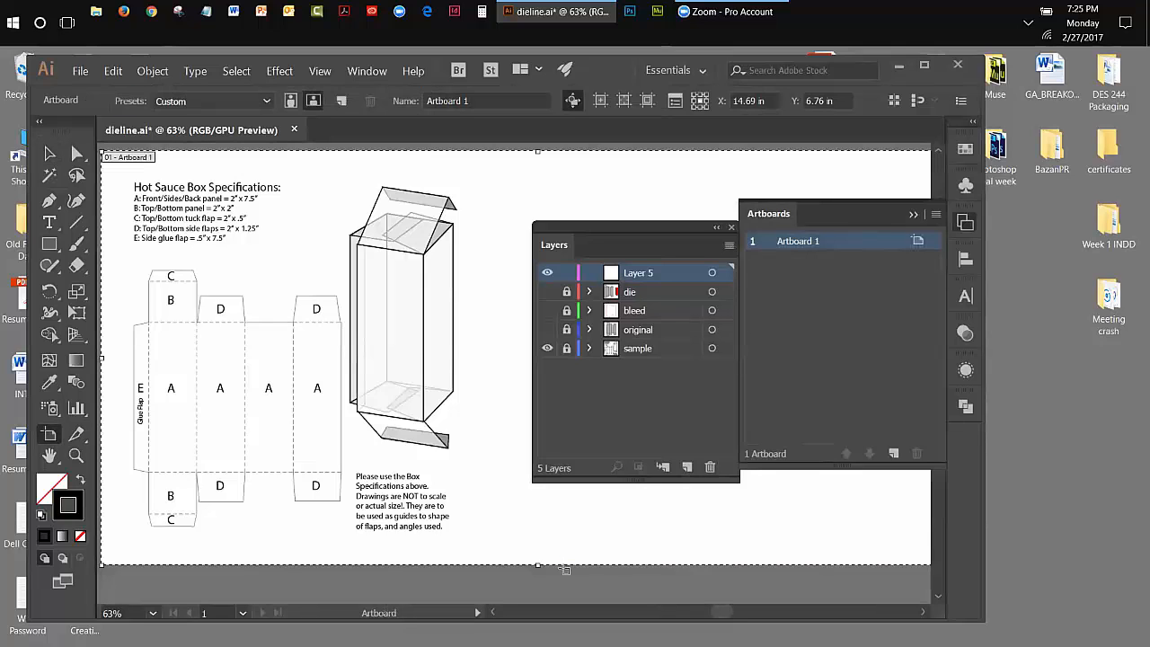
mouse_move(542, 572)
mouse_down()
mouse_move(537, 553)
mouse_move(538, 582)
mouse_move(539, 560)
mouse_up()
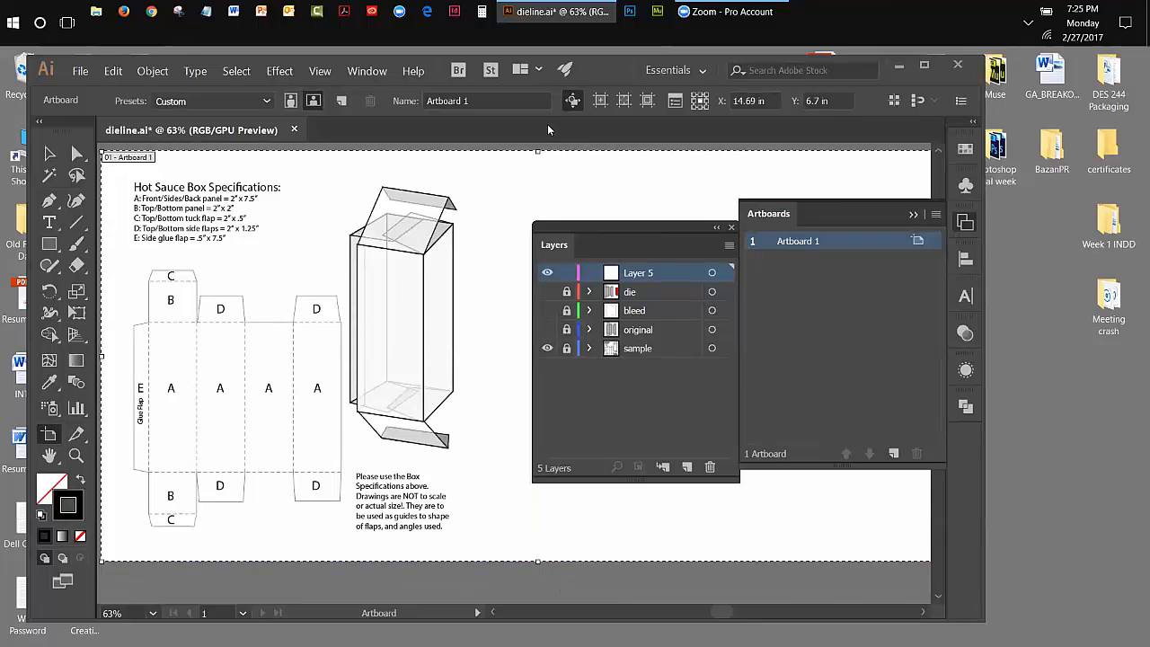
drag(539, 149, 539, 153)
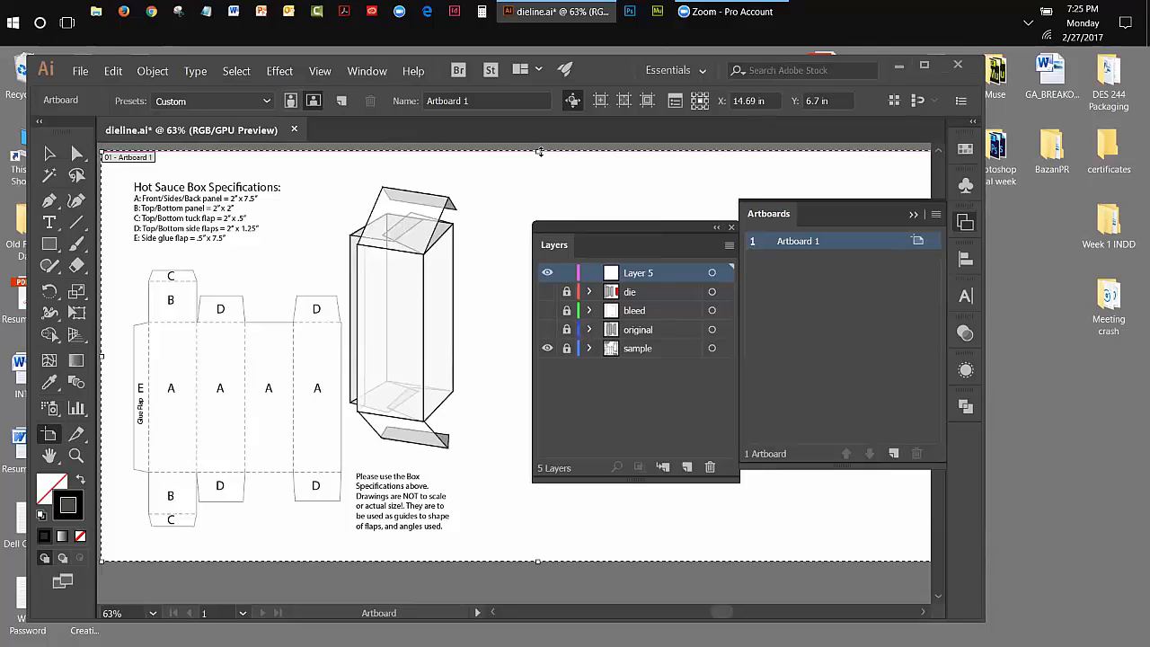
click(49, 152)
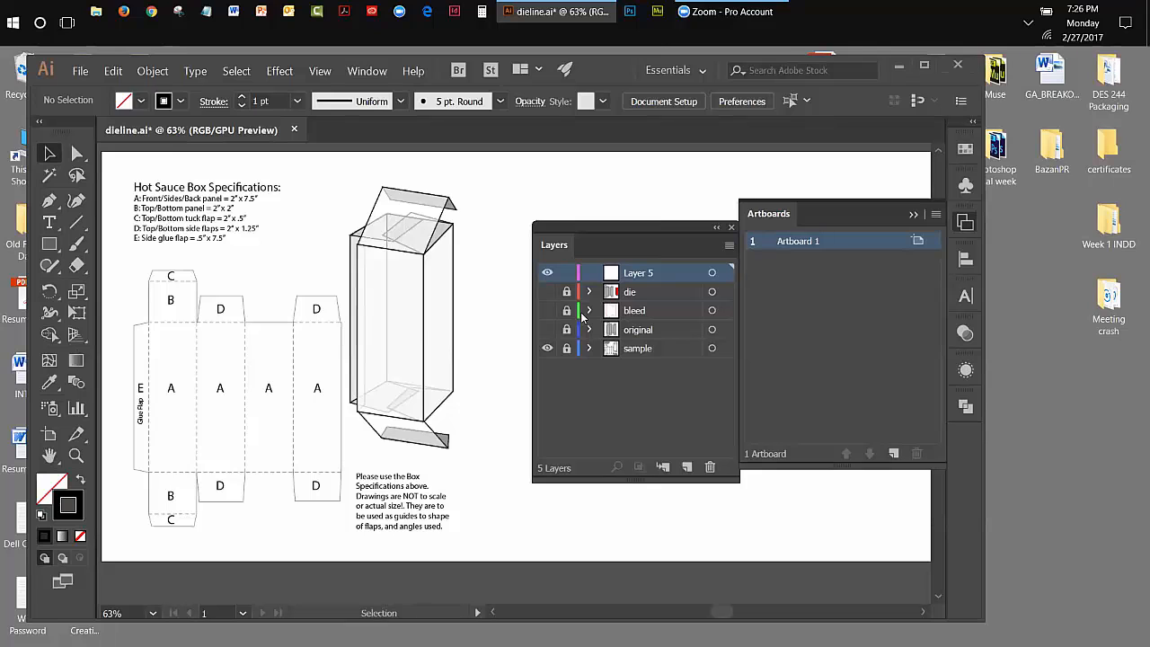
Move the layer list off the drawing area, preview the original, die and bleed layers in turn, and hide all three again
drag(612, 227, 906, 190)
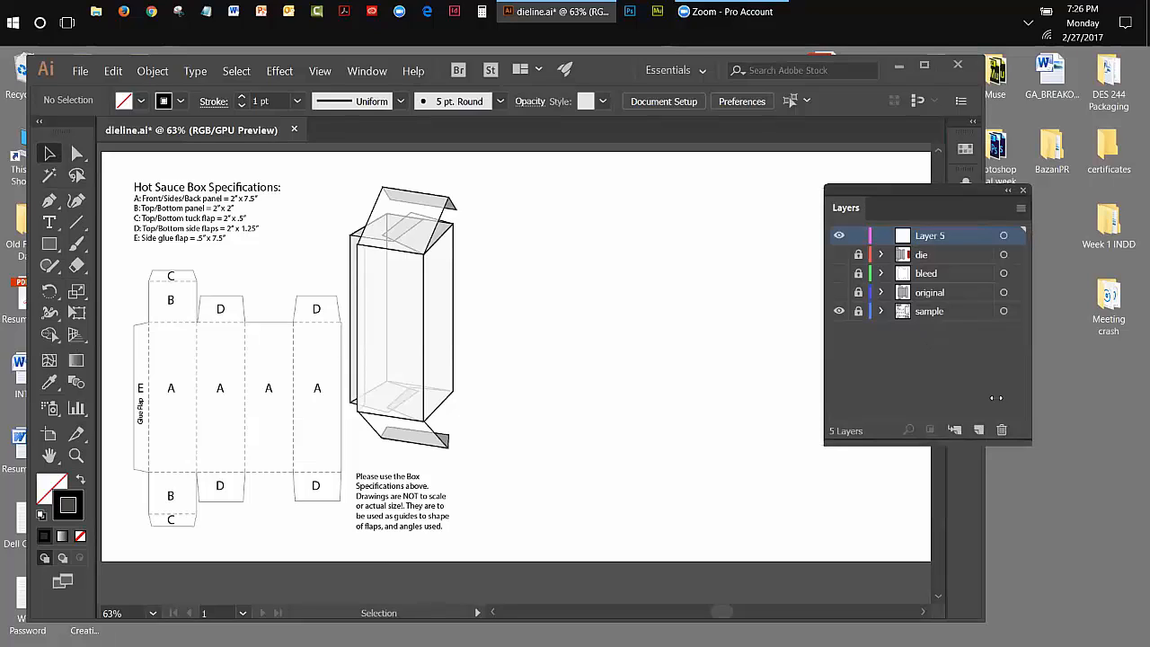
click(839, 292)
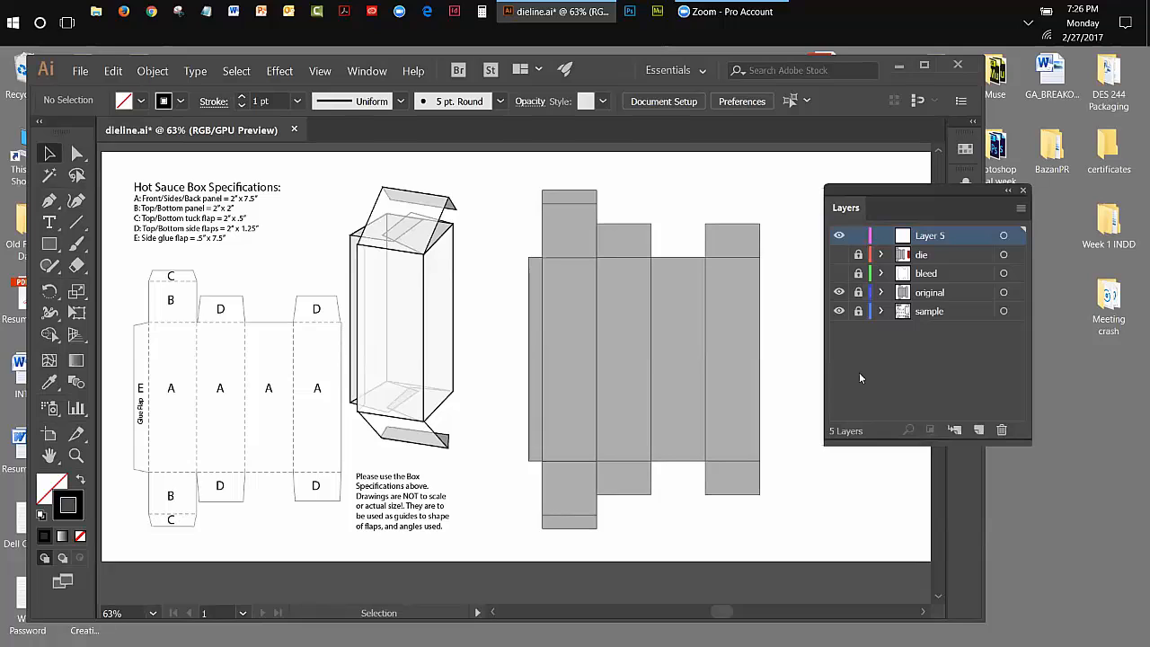
click(838, 273)
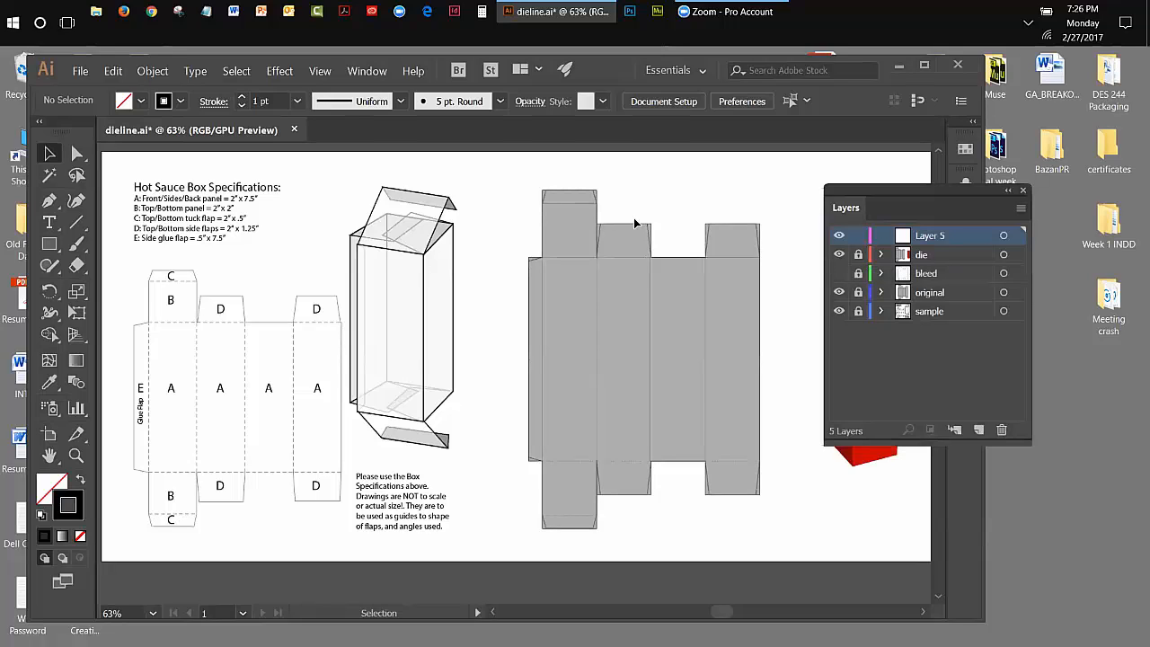
click(839, 292)
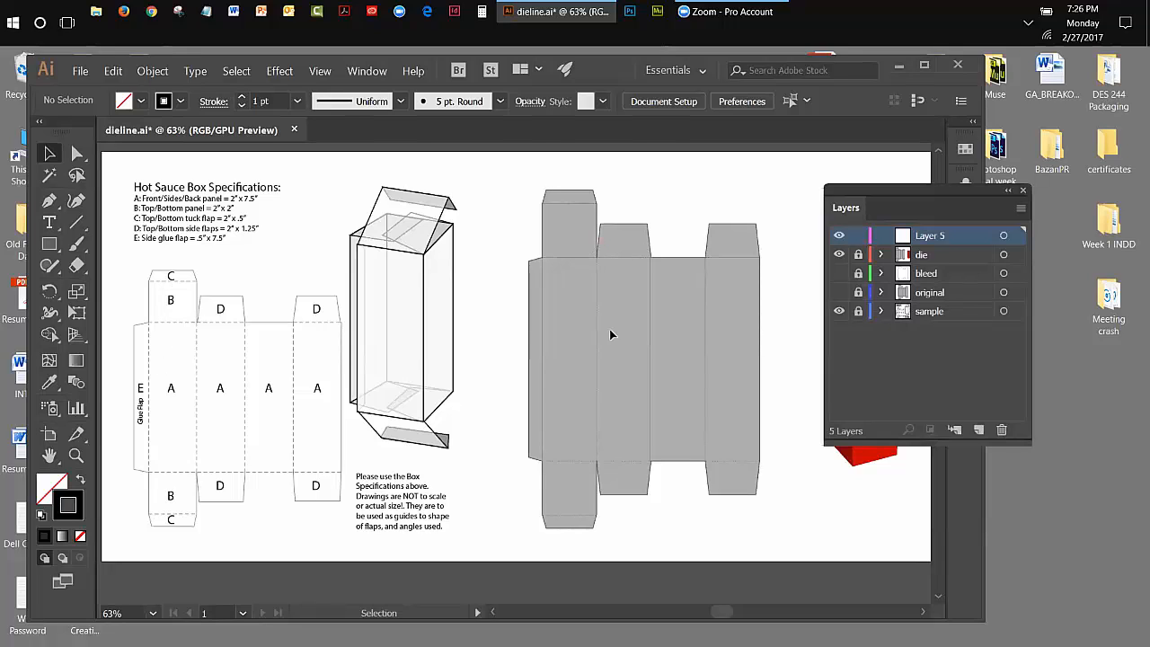
click(838, 274)
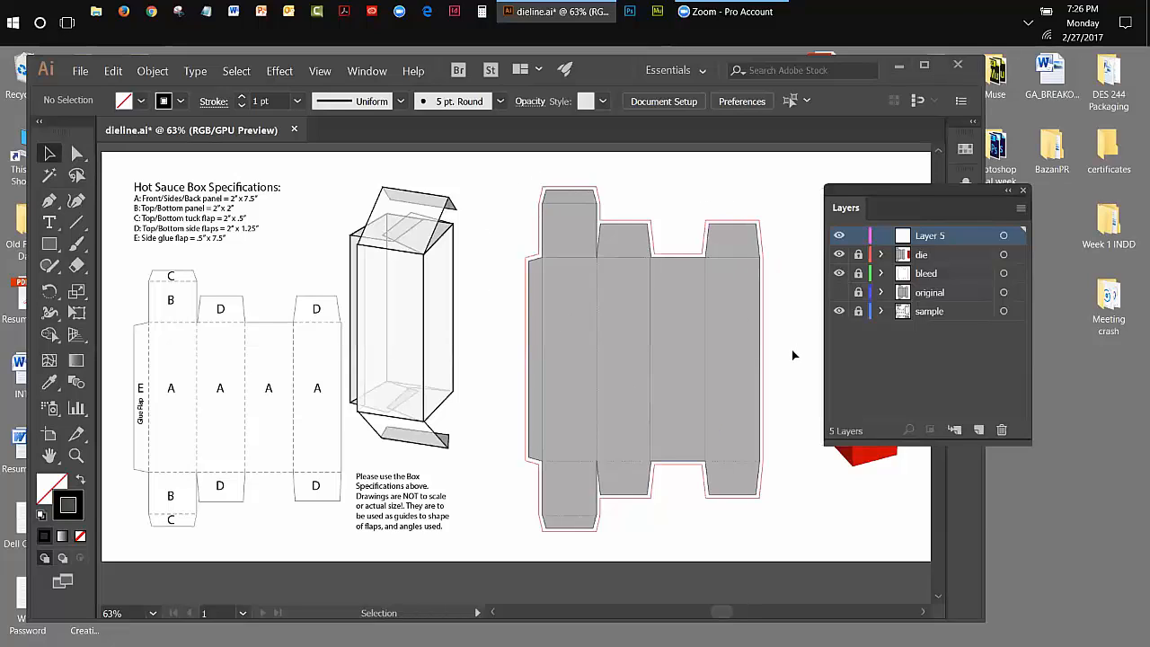
click(839, 273)
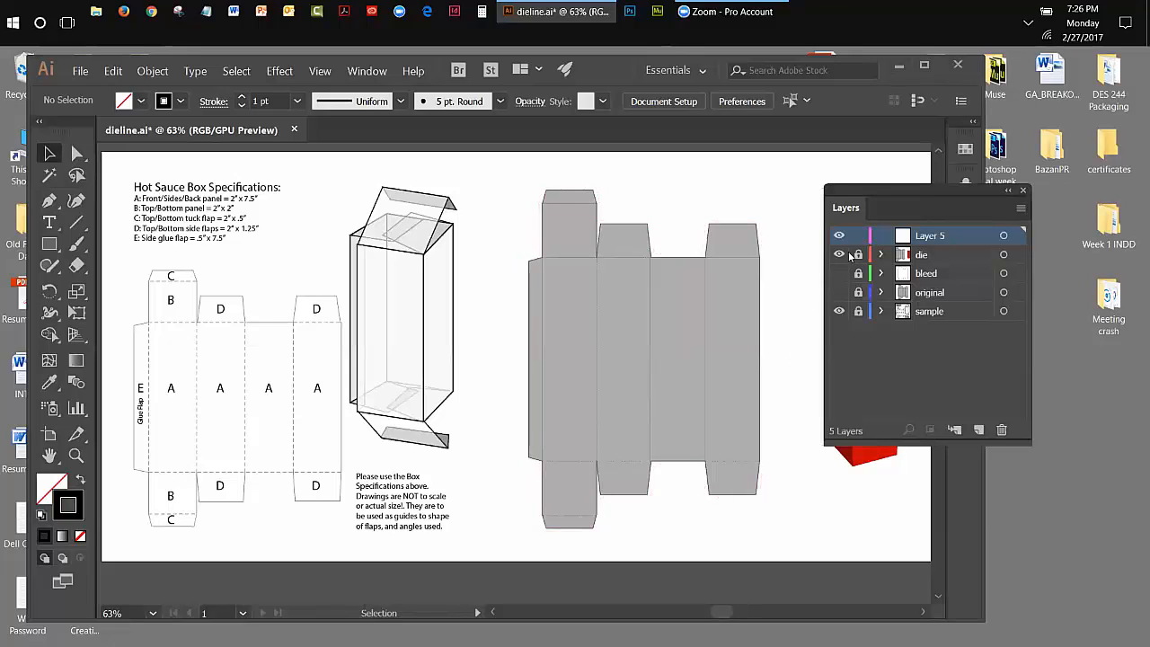
click(839, 254)
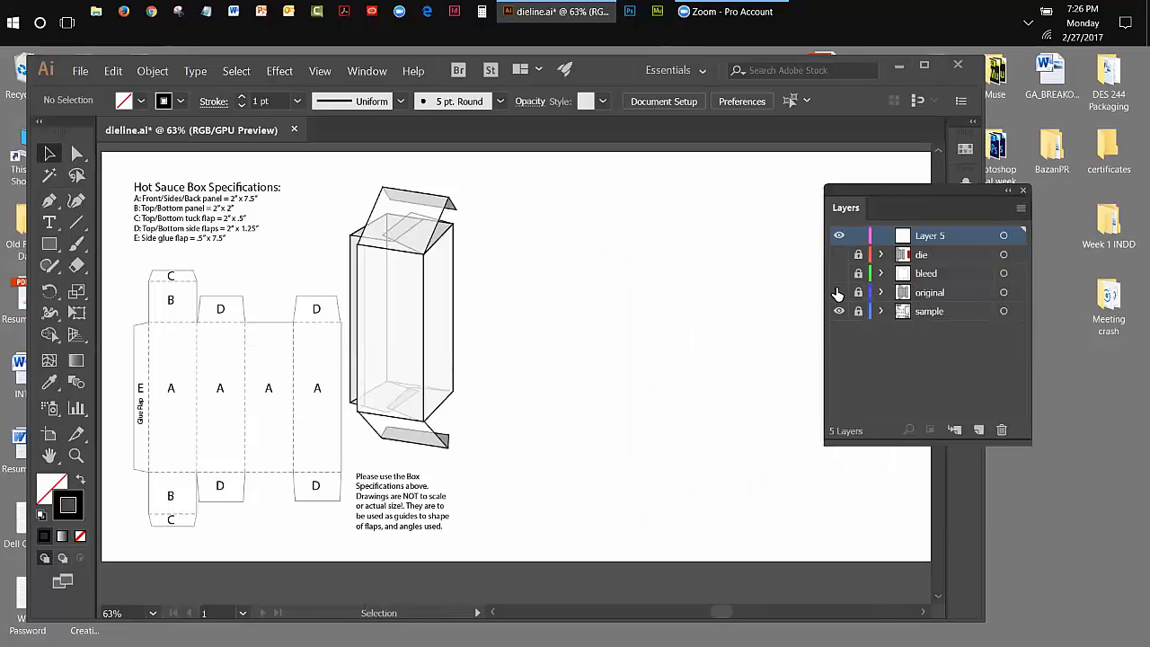
click(838, 292)
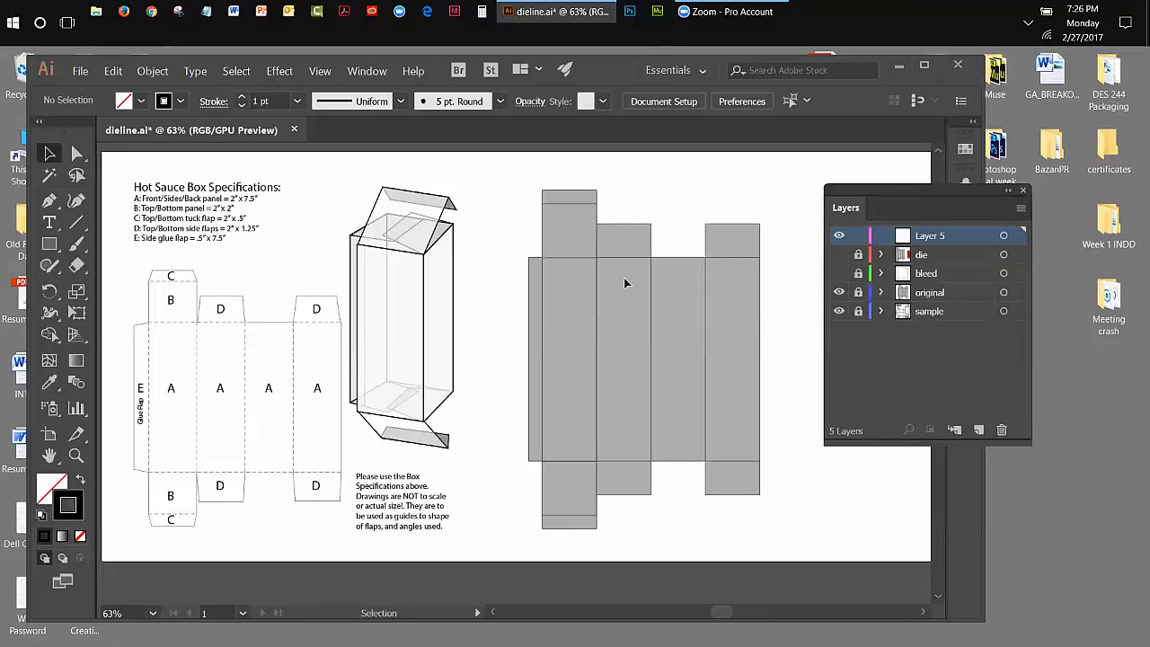
click(839, 292)
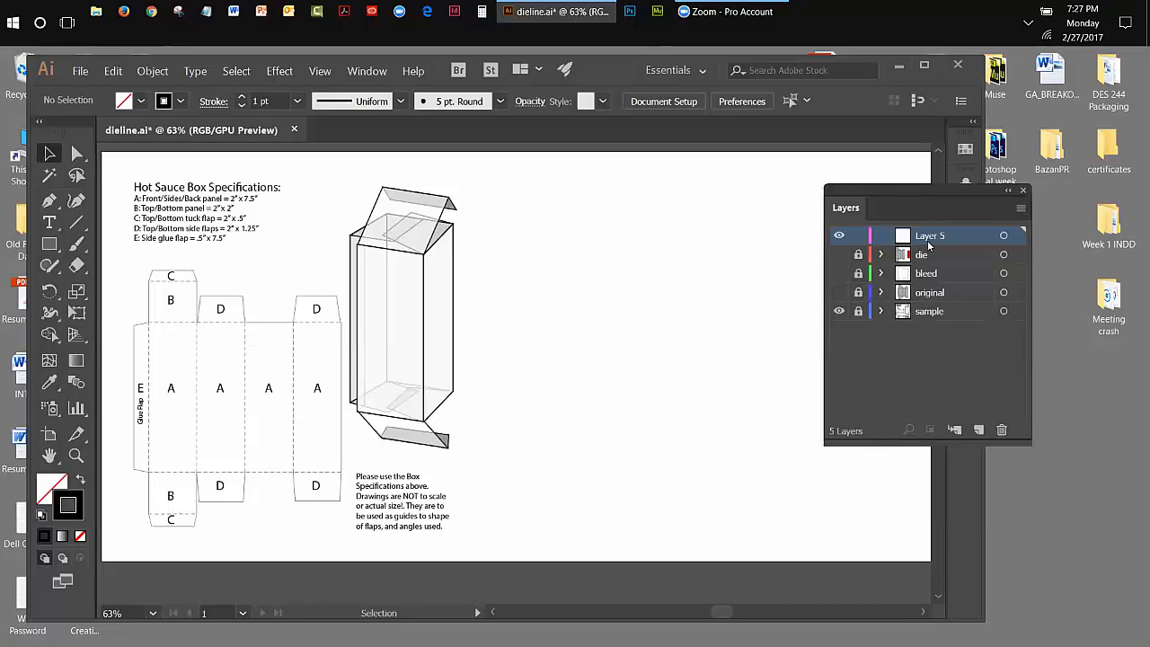
Rename Layer 5 as original2
double_click(930, 235)
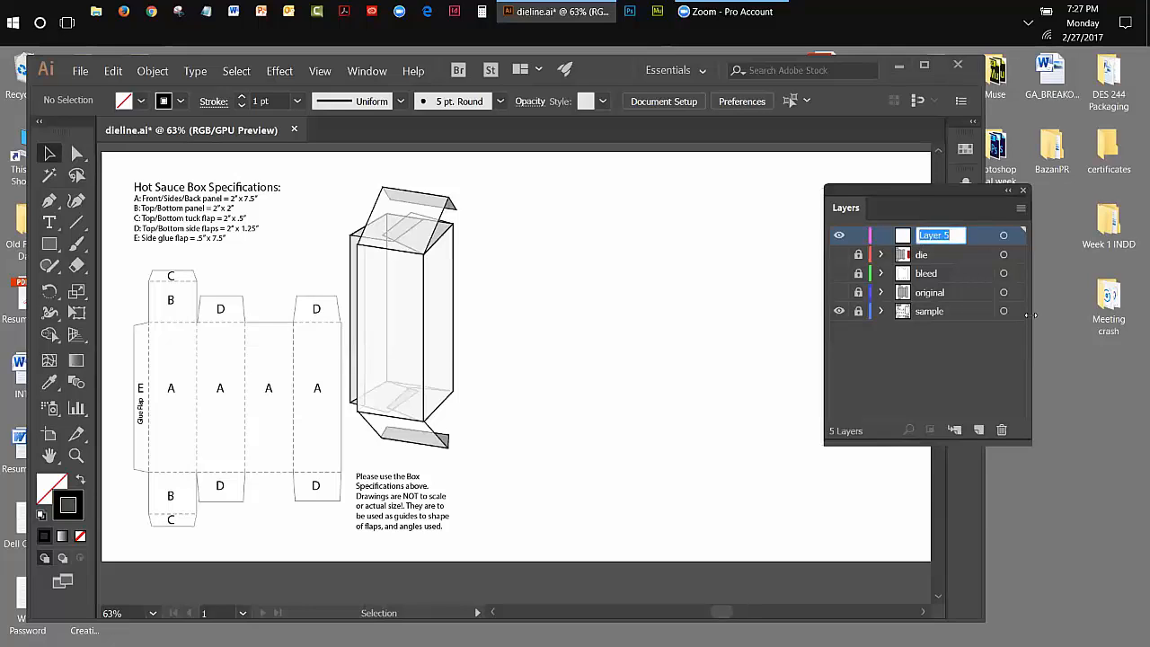
text(original2)
click(848, 394)
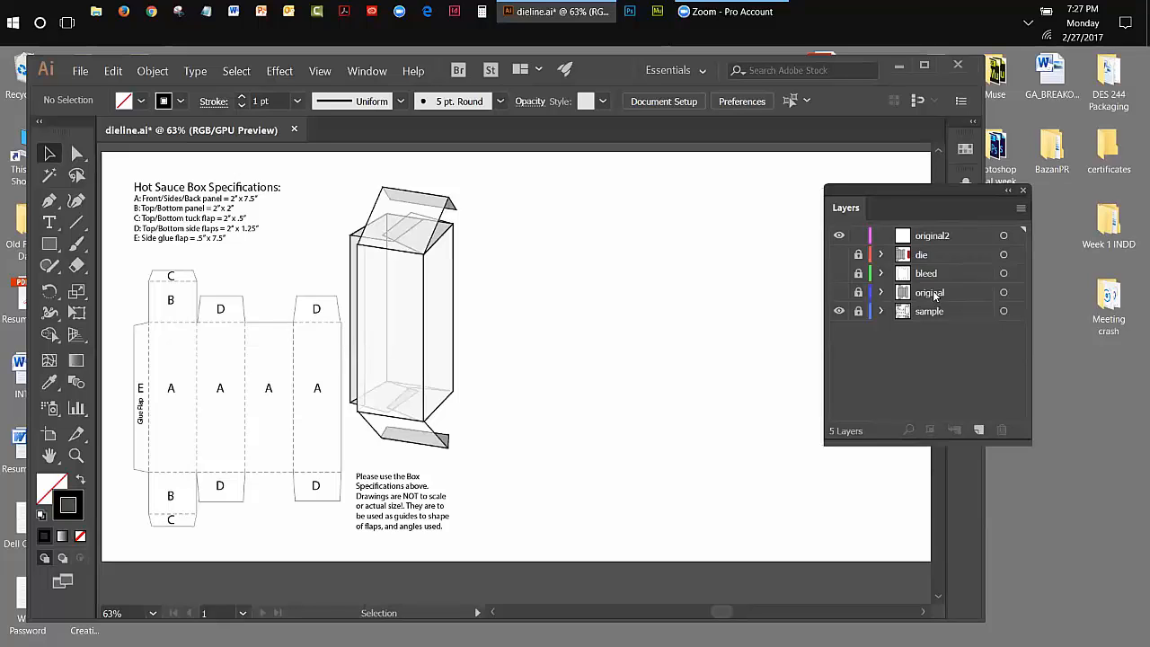
Choose the Rectangle tool and detach the shape tools as a floating palette over the upper part of the 3D box sketch
click(63, 500)
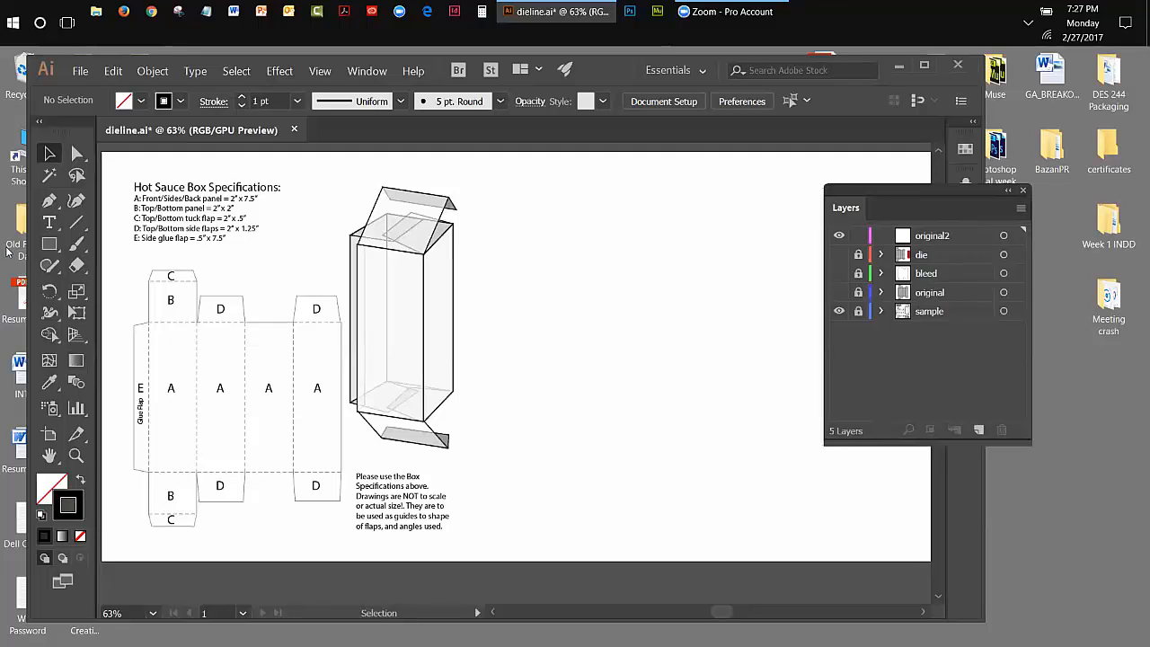
click(50, 243)
drag(245, 363, 105, 248)
click(49, 243)
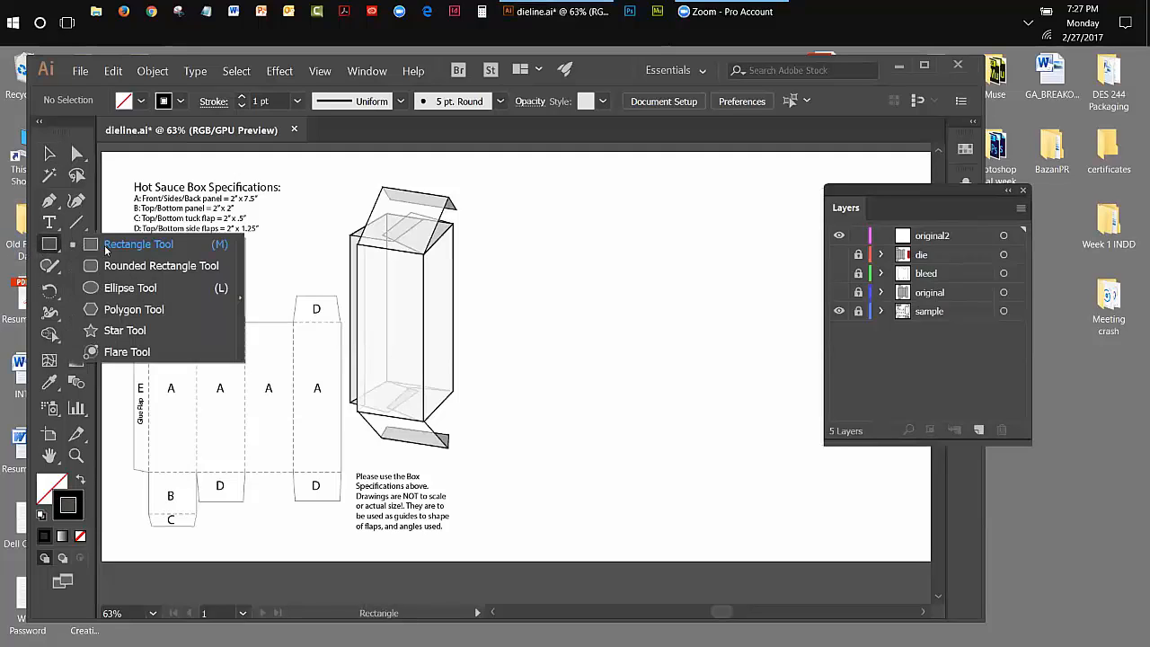
click(239, 274)
drag(147, 260, 451, 164)
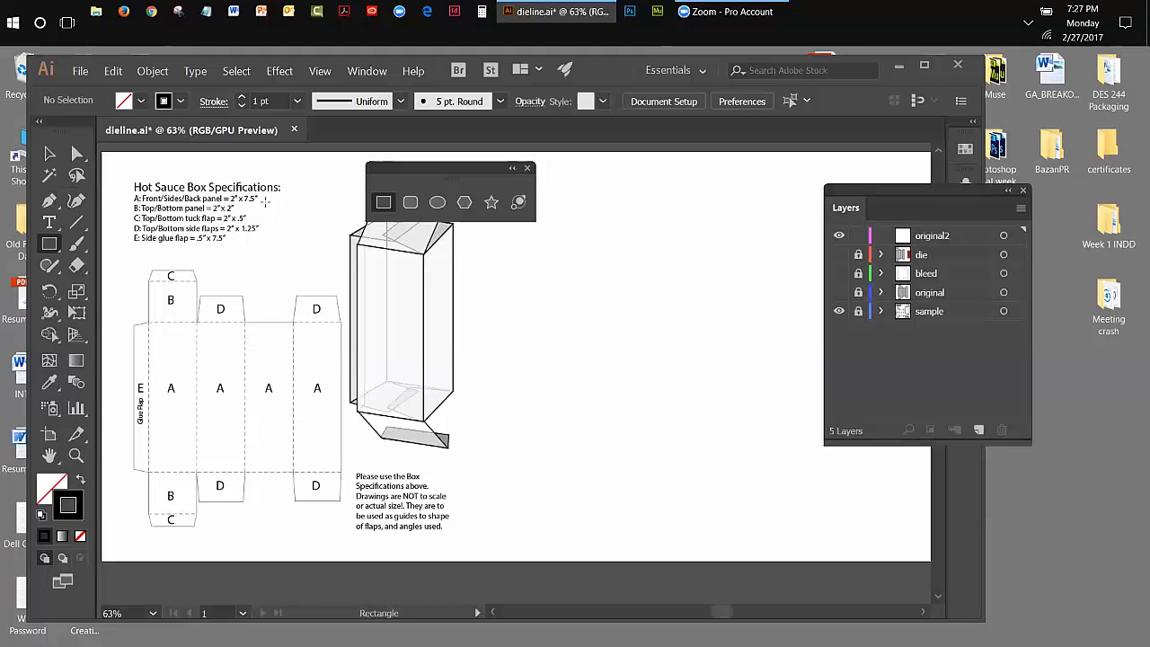
Create a rectangle 2 in wide and 7.5 in high in the empty area beside the 3D box sketch
click(606, 270)
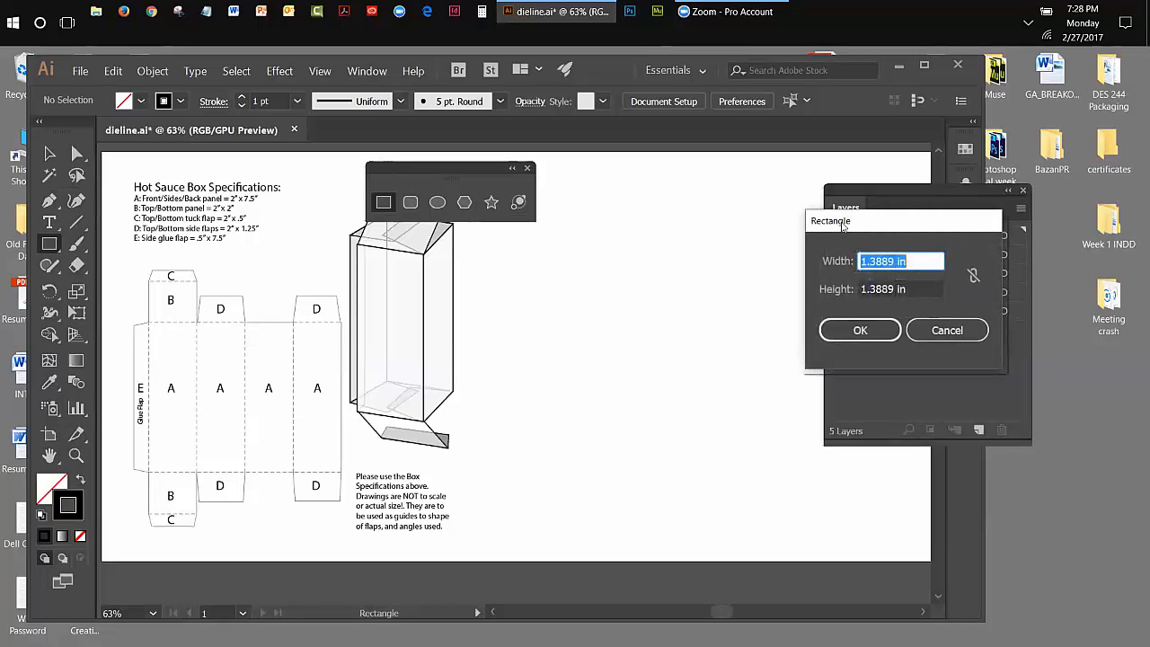
drag(843, 224, 590, 352)
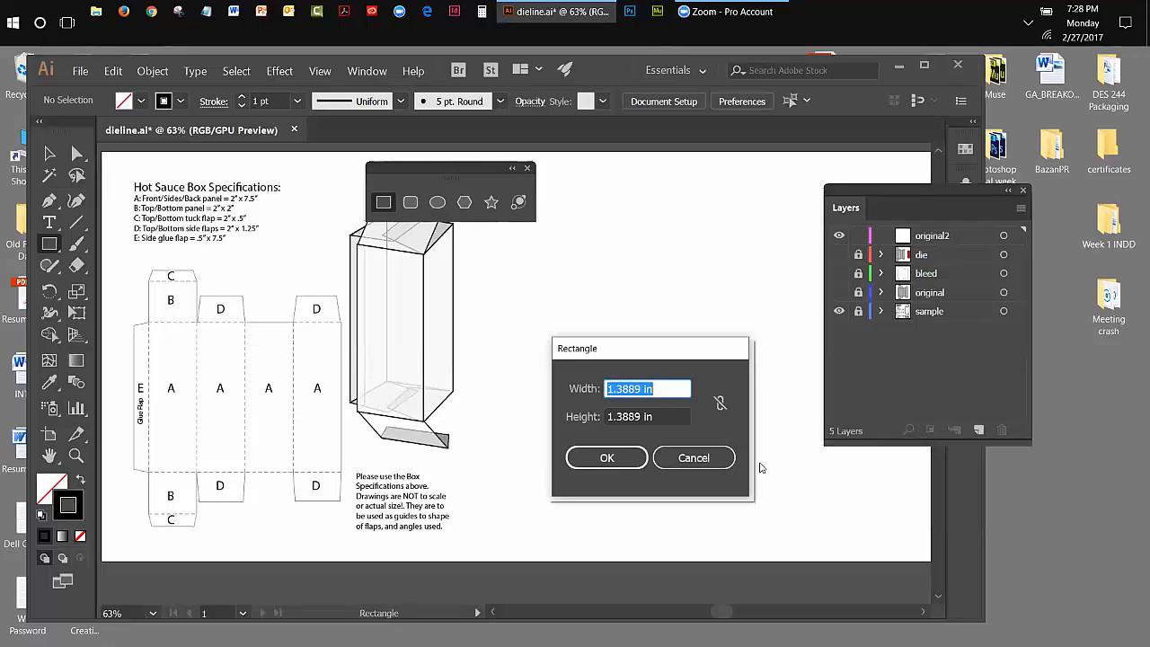
text(2in)
key(Tab)
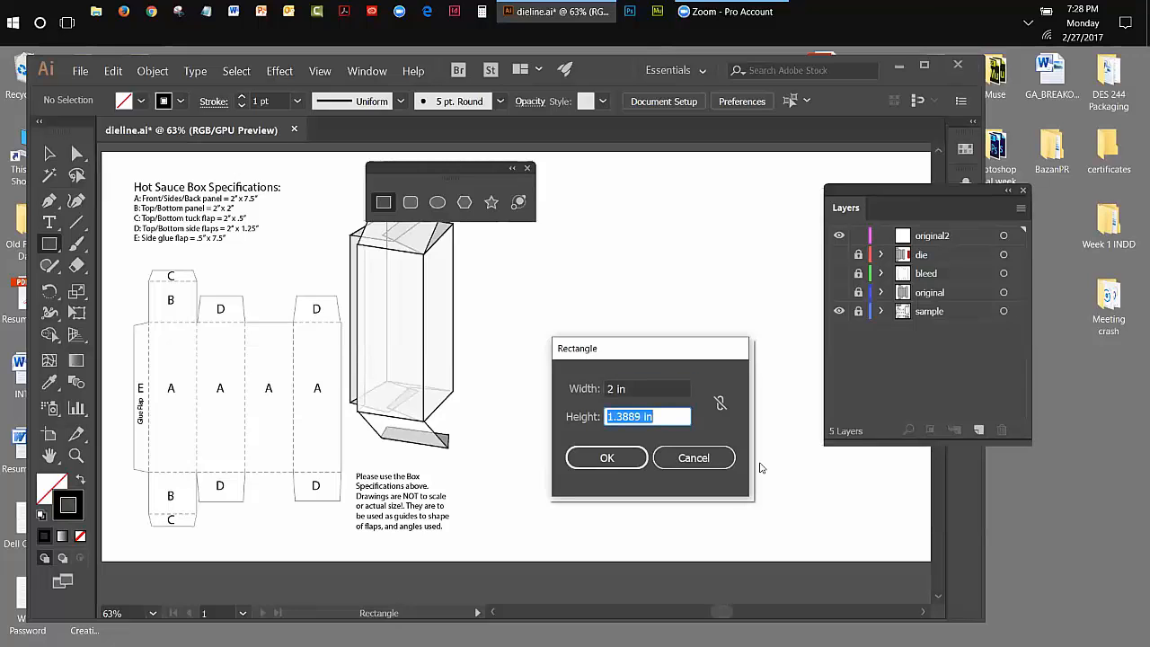
text(7.)
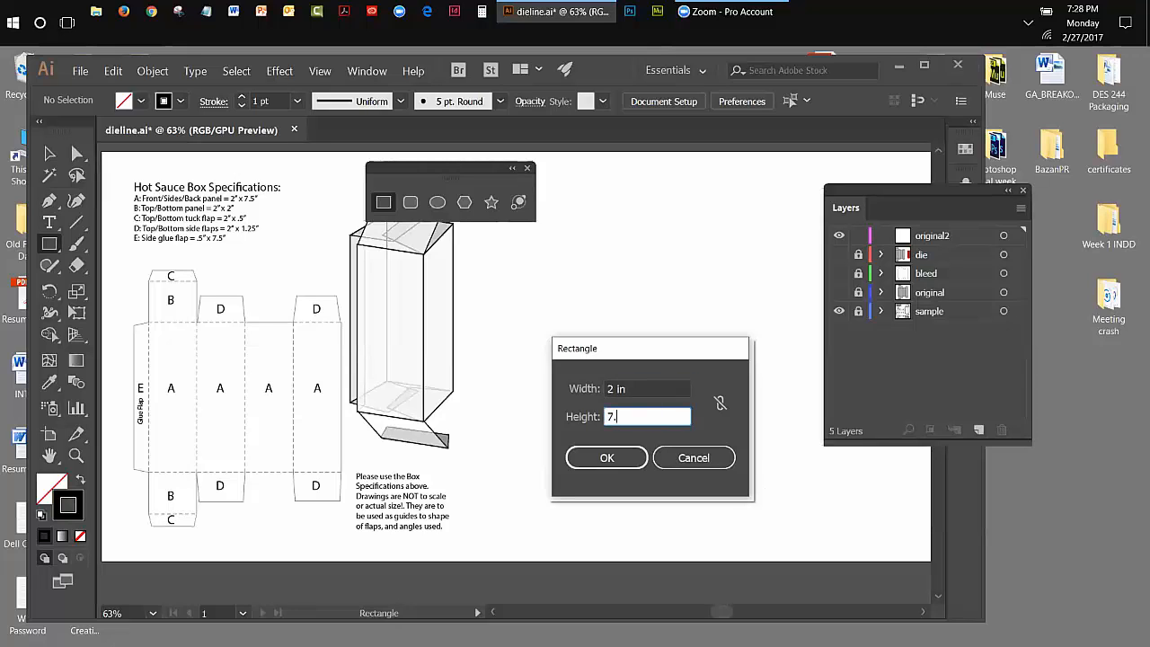
text(5in)
click(636, 459)
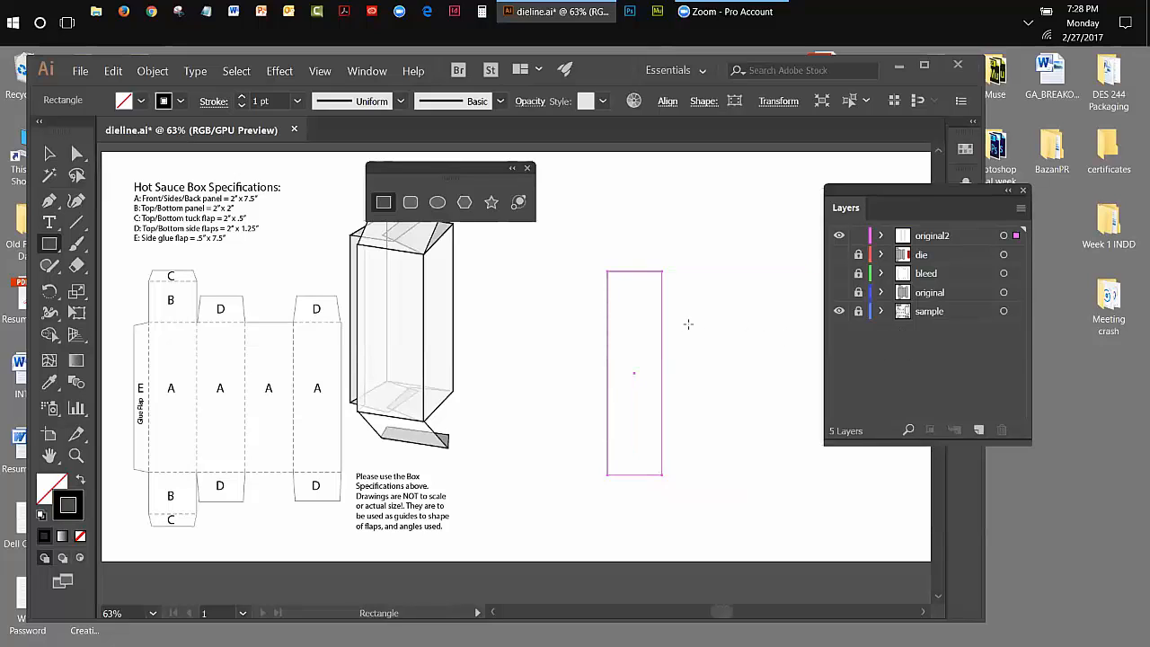
Move the new rectangle slightly up and toward the 3D box sketch, and deselect it
click(49, 154)
drag(655, 291, 632, 283)
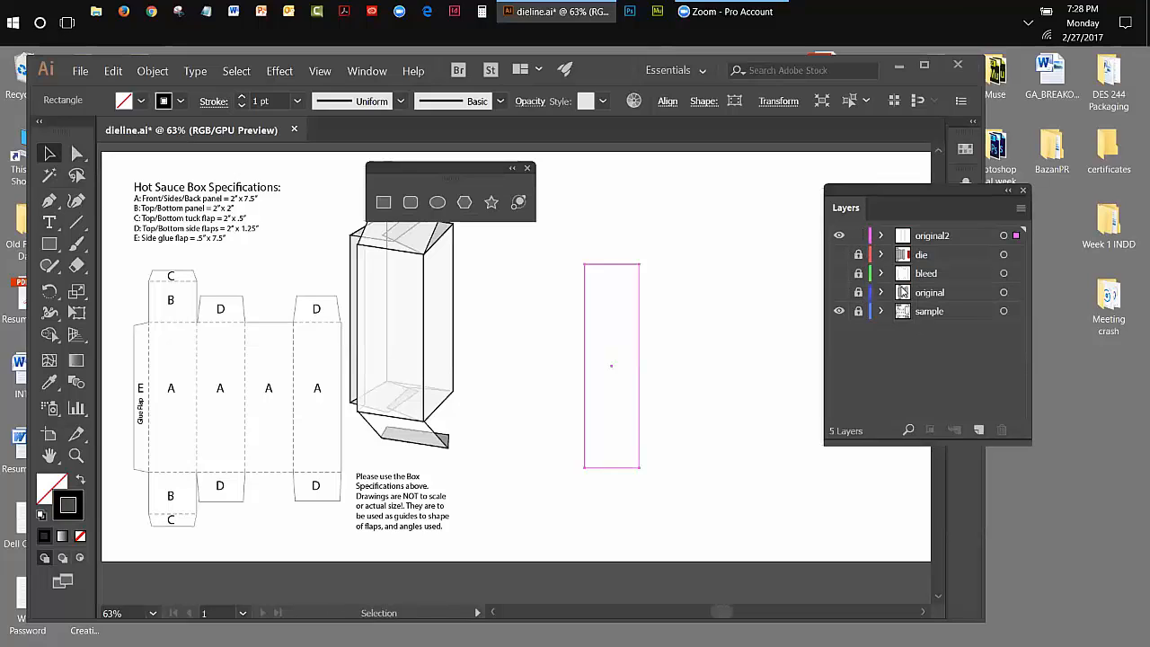
click(660, 287)
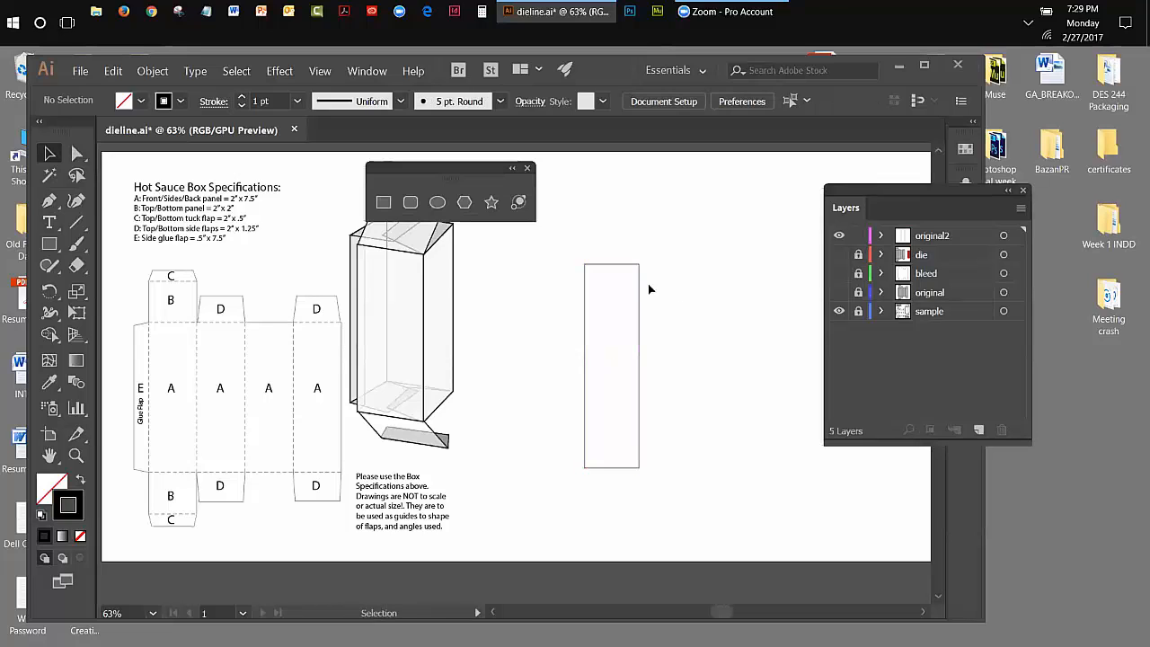
Duplicate the 2 x 7.5 in rectangle 2 in to its right, keeping it level so the two panels share an edge
click(641, 287)
key(a)
key(ctrl)
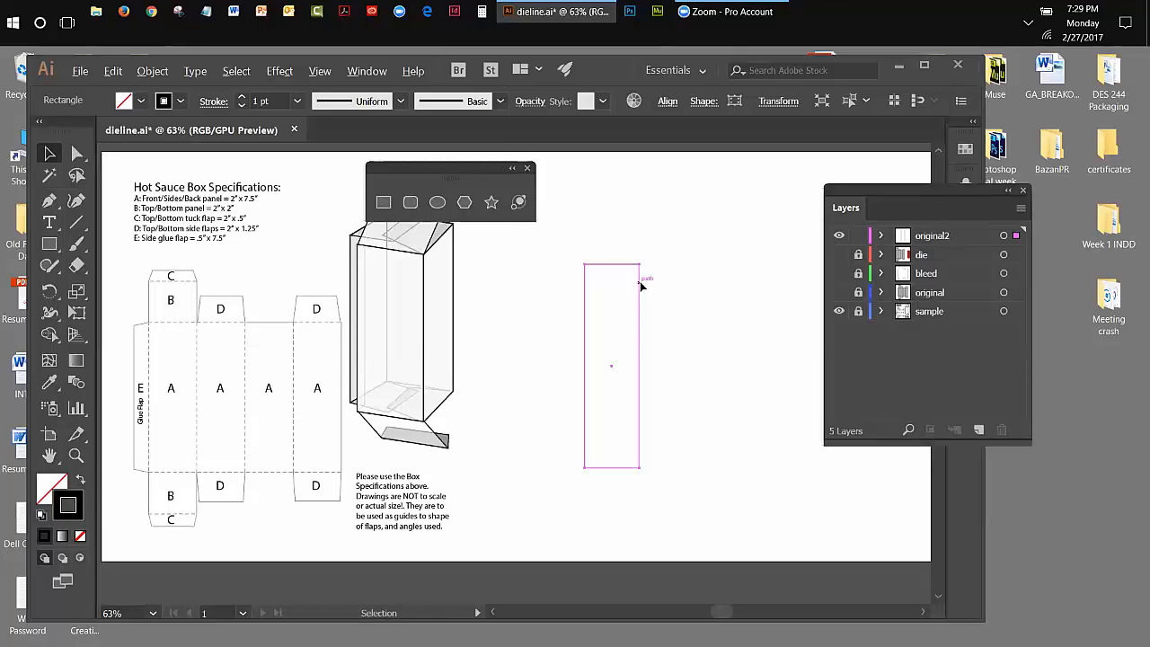
drag(641, 284, 696, 294)
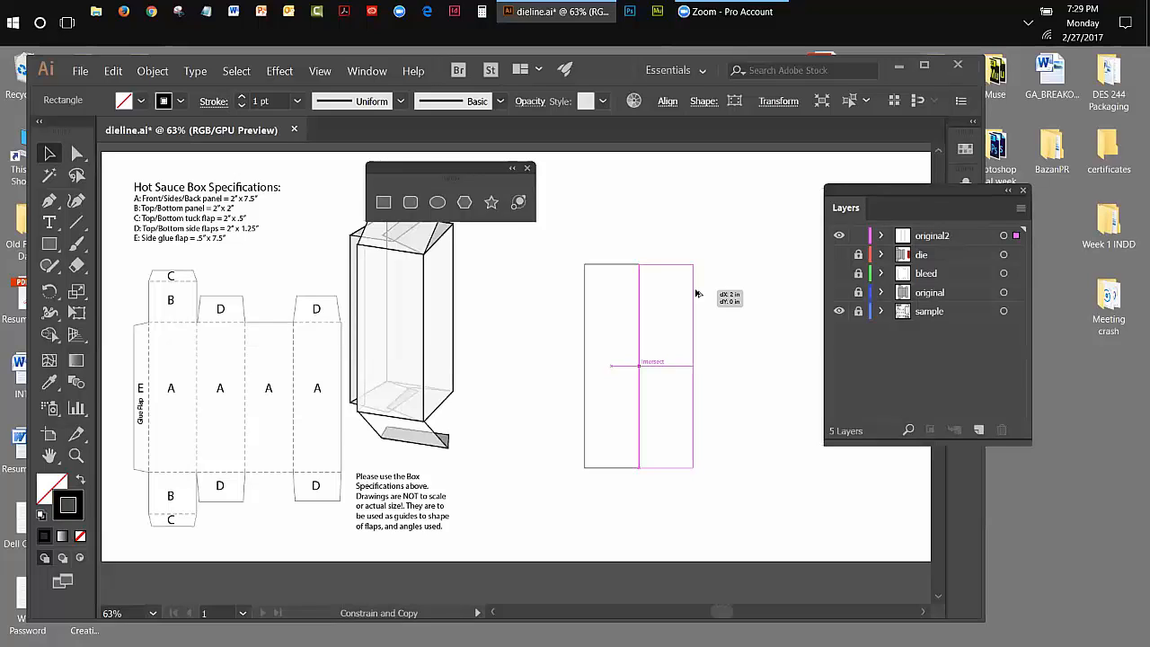
drag(698, 293, 697, 293)
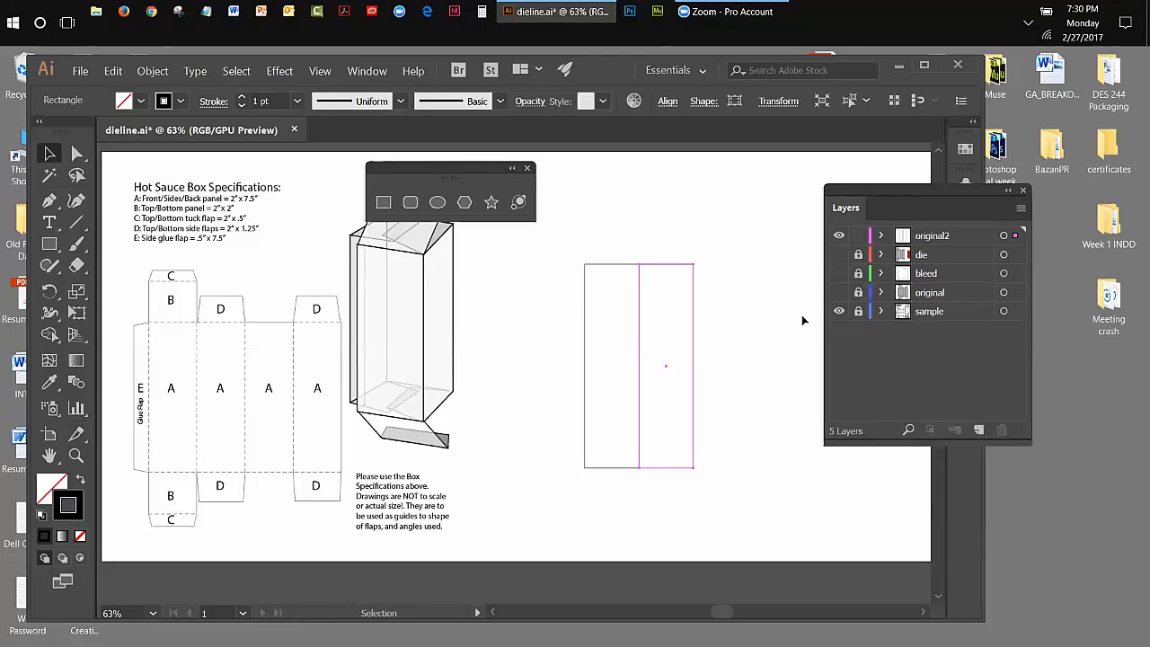
Select both tall panels and duplicate the pair to their right, edge to edge, making a row of four, and deselect
drag(565, 296, 649, 318)
click(558, 299)
drag(556, 297, 644, 312)
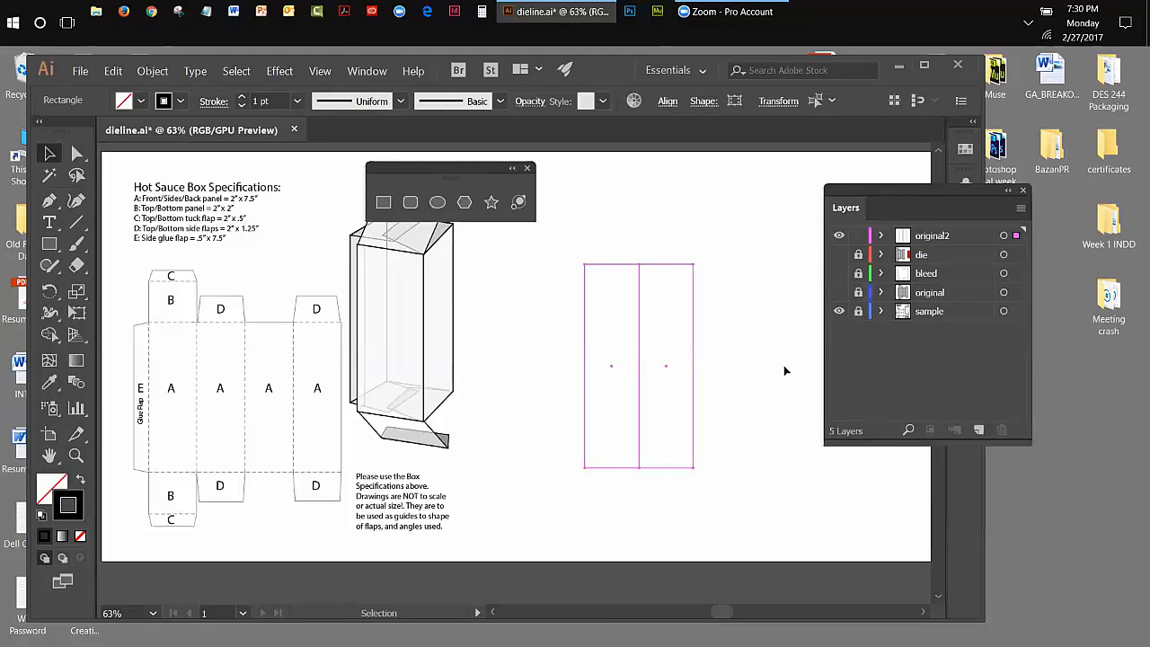
shift+click(696, 340)
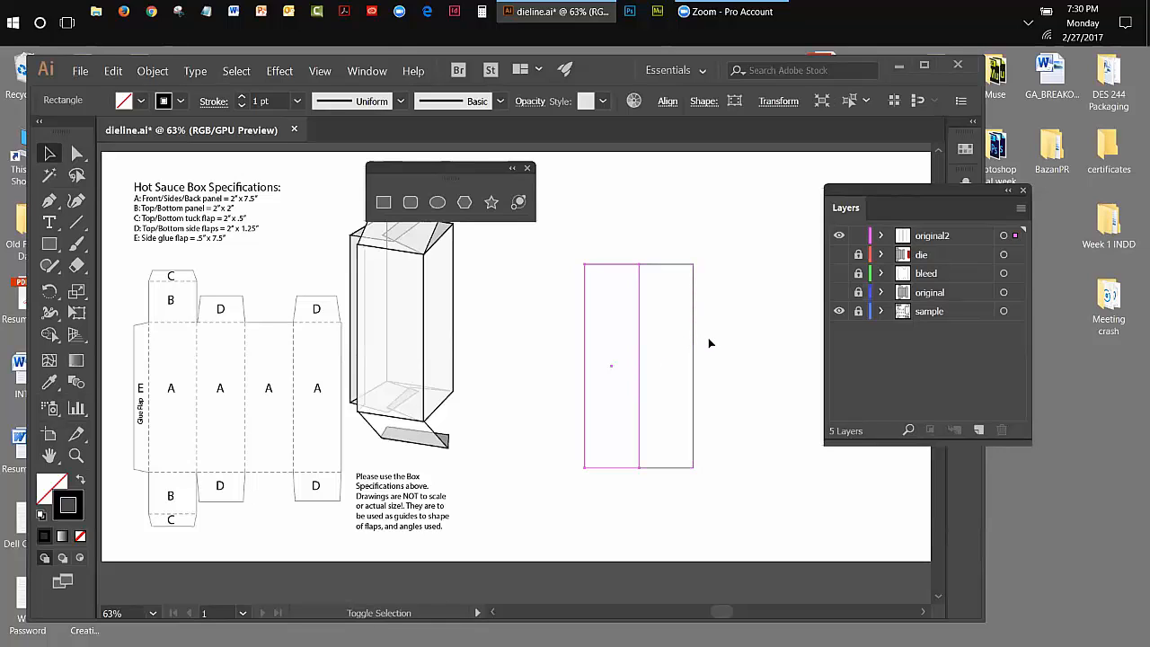
shift+click(696, 322)
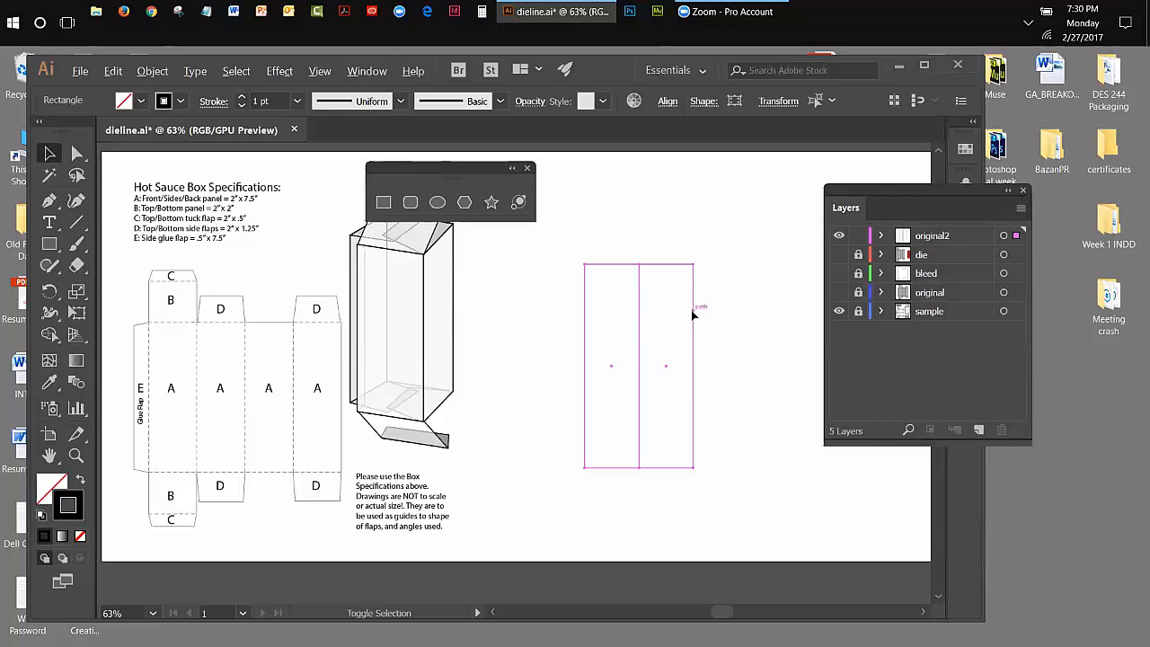
shift+click(695, 341)
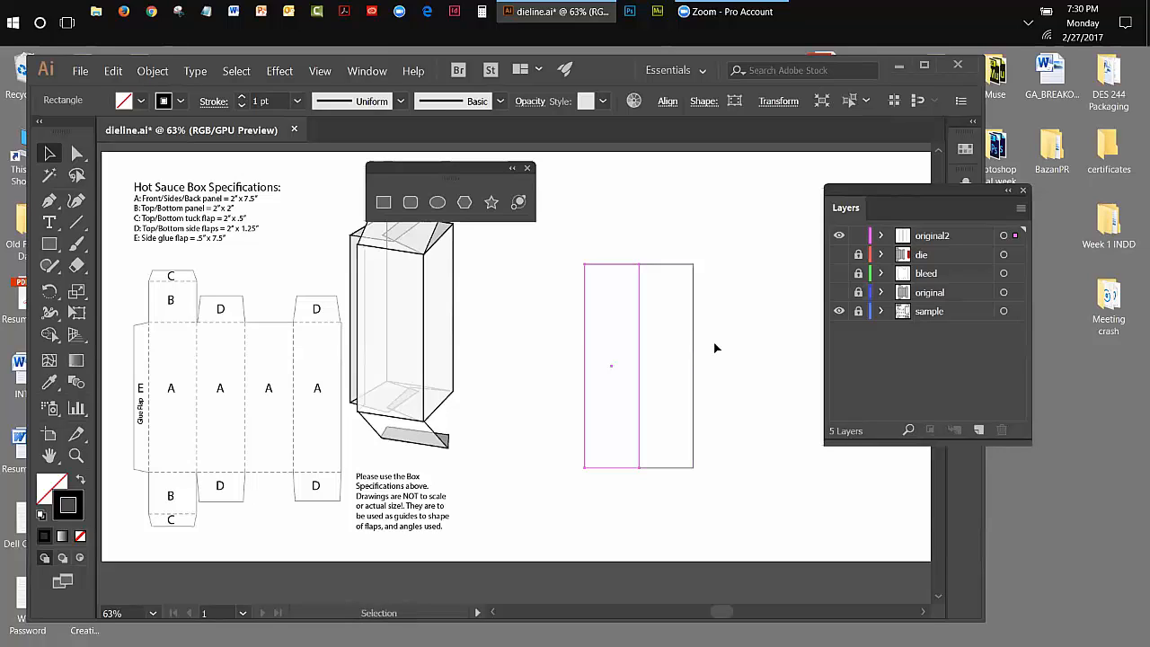
click(715, 344)
drag(554, 321, 801, 368)
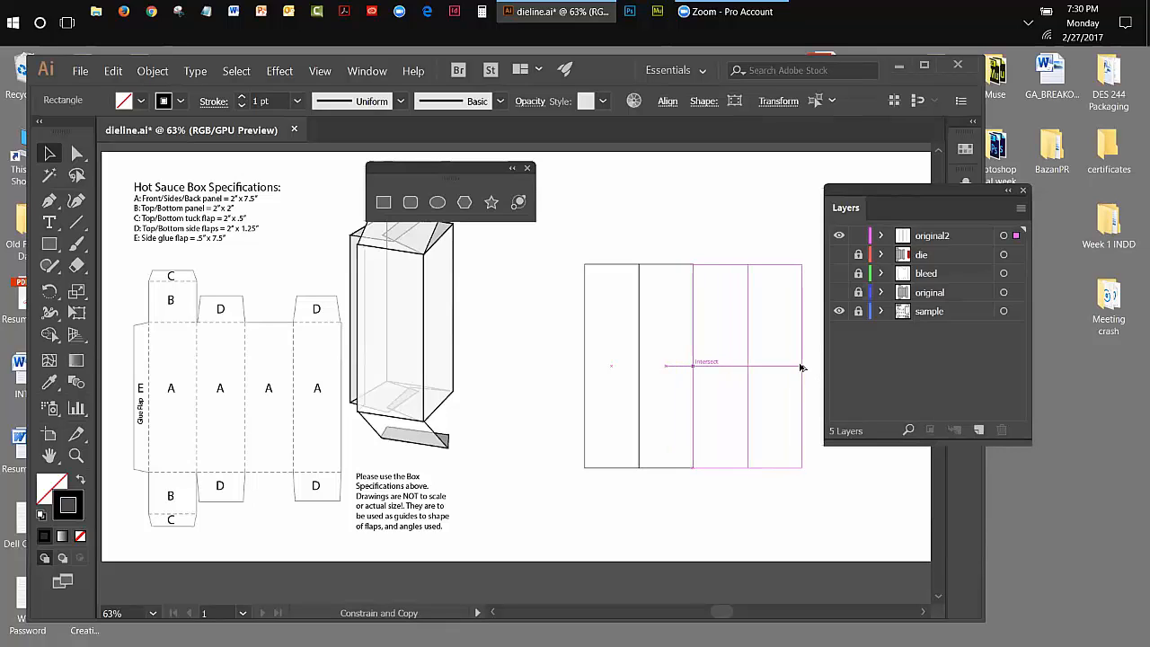
drag(802, 368, 801, 367)
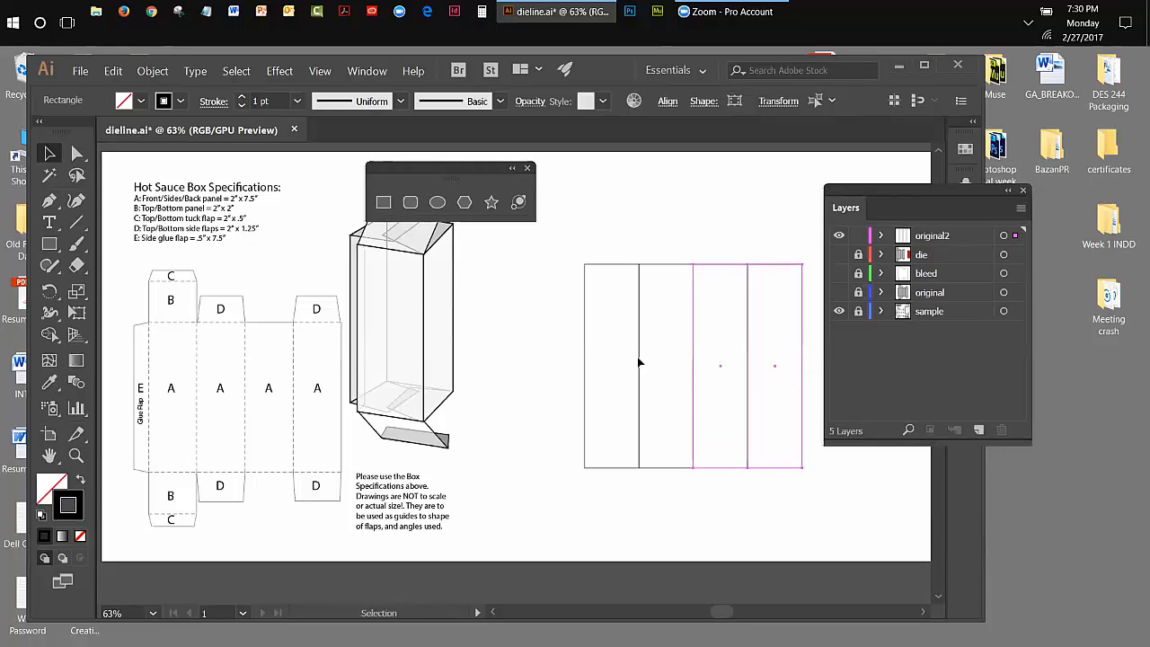
click(522, 274)
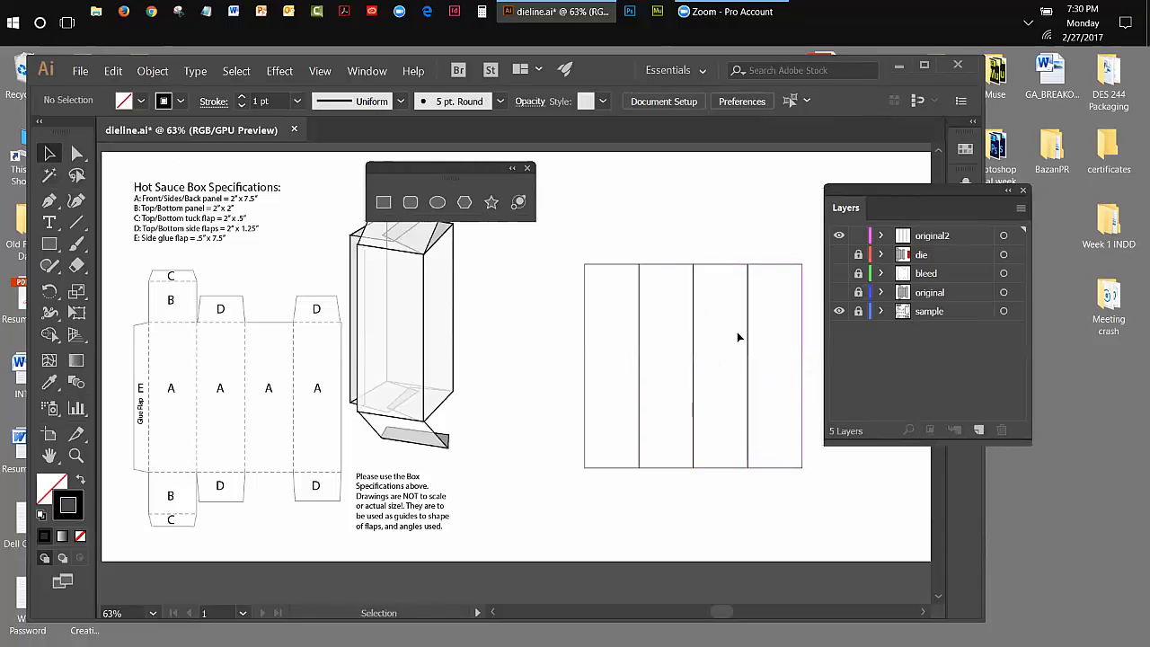
Dock the floating Layers panel at the edge of the workspace and collapse it to an icon
drag(896, 190, 1043, 196)
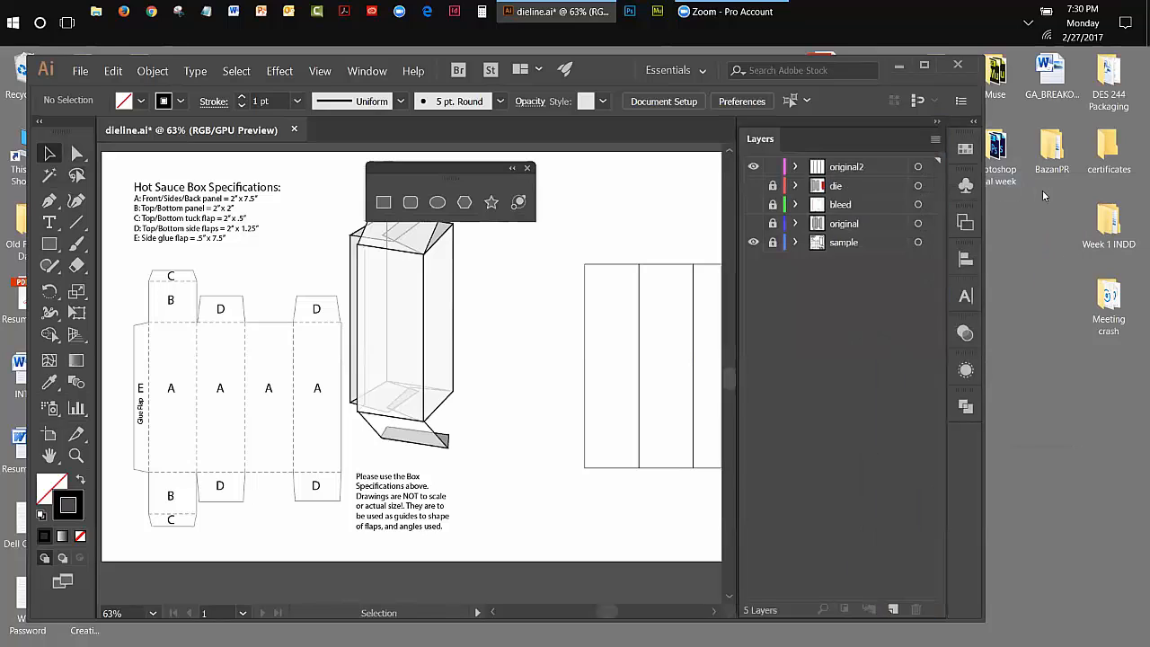
click(938, 125)
click(938, 125)
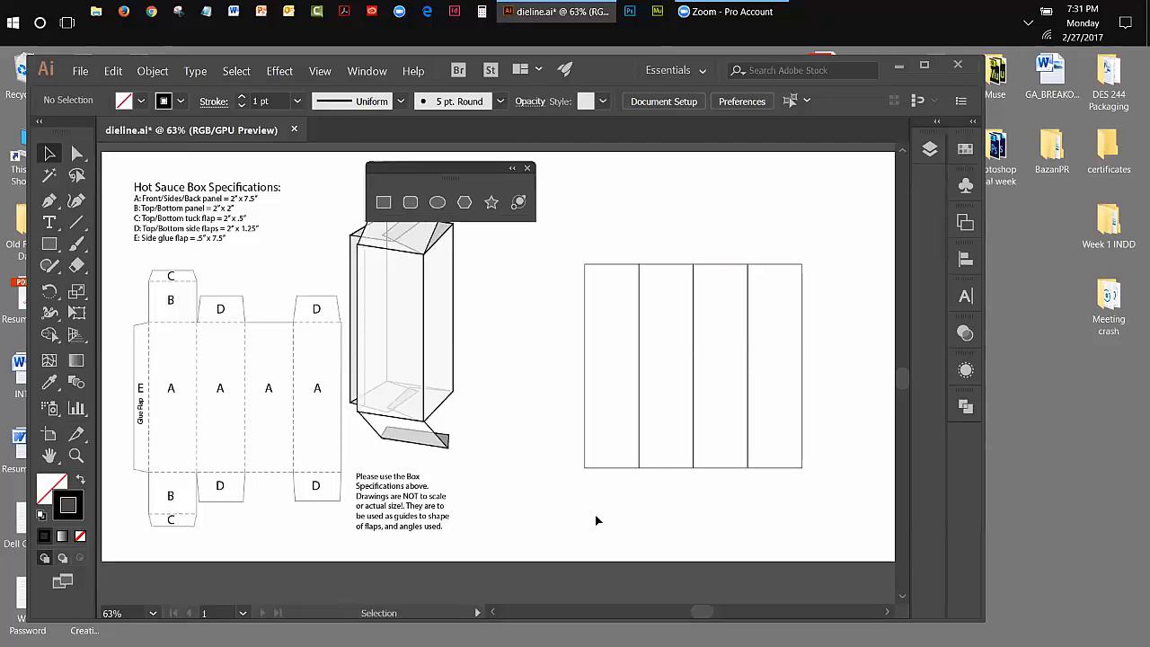
Create a rectangle 2 in wide and 2 in high above the row of tall panels
click(385, 202)
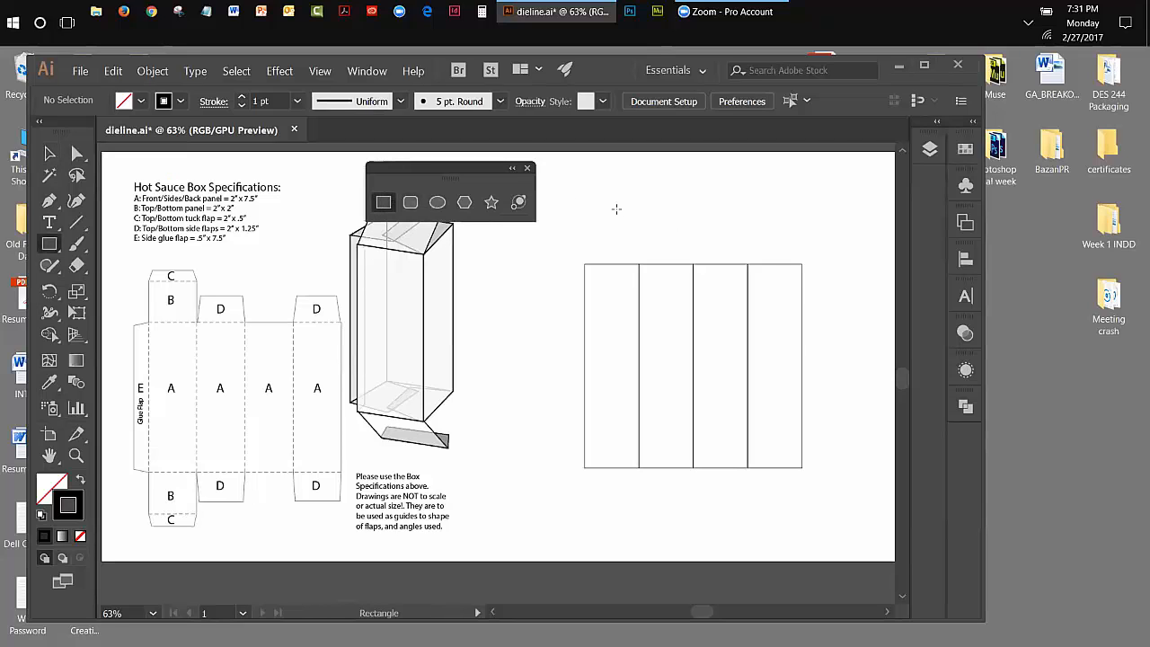
click(617, 209)
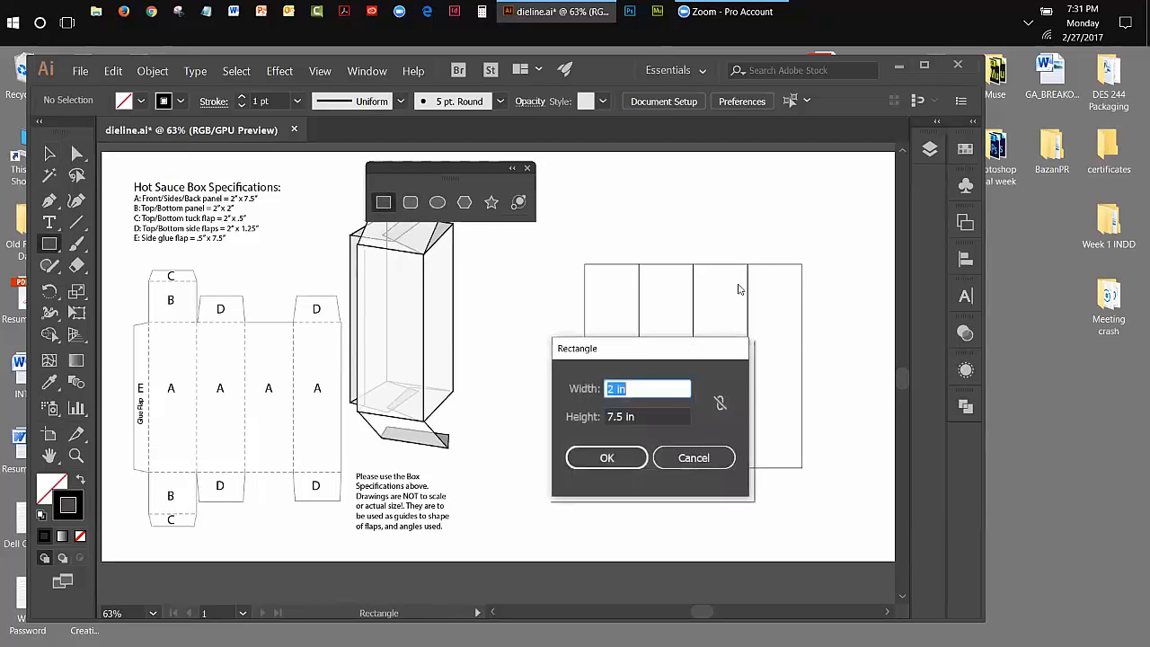
double_click(619, 417)
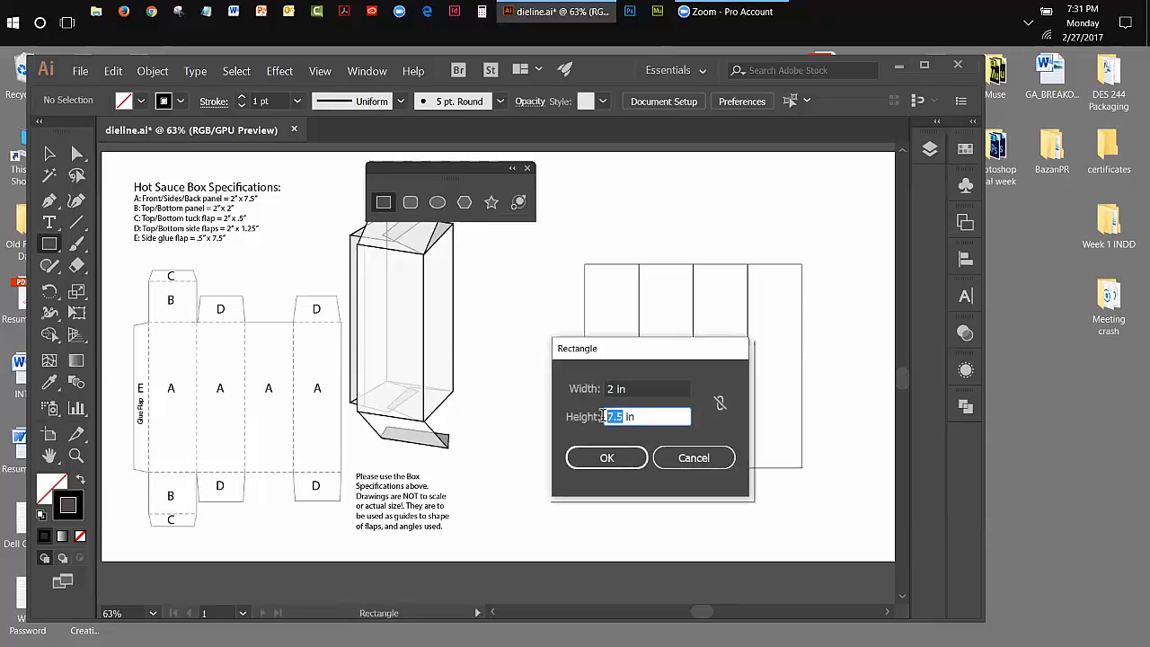
text(2)
click(604, 459)
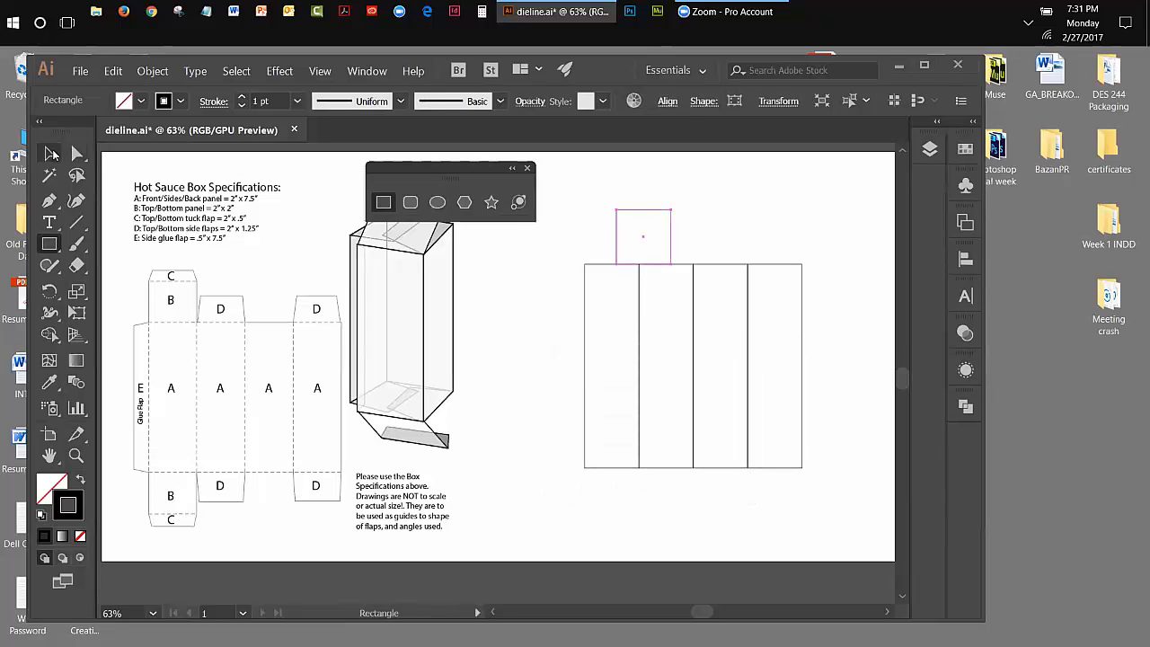
Move the 2 in square horizontally about 1.17 in so it aligns flush on top of the leftmost tall panel, and deselect it
click(51, 153)
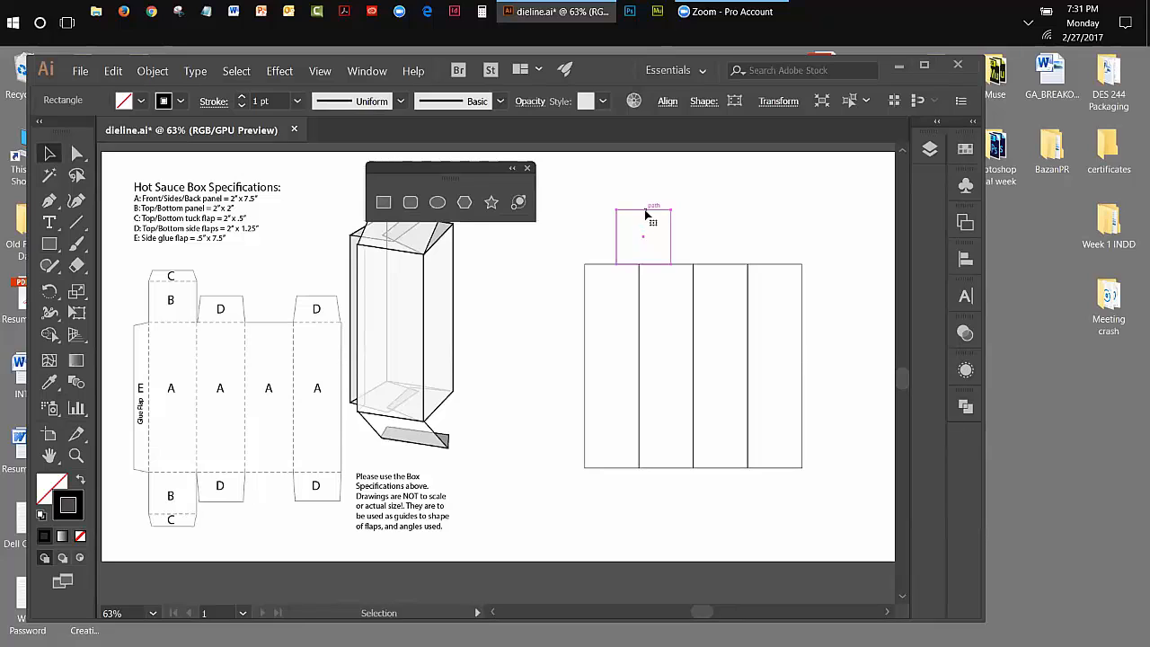
drag(645, 214, 614, 213)
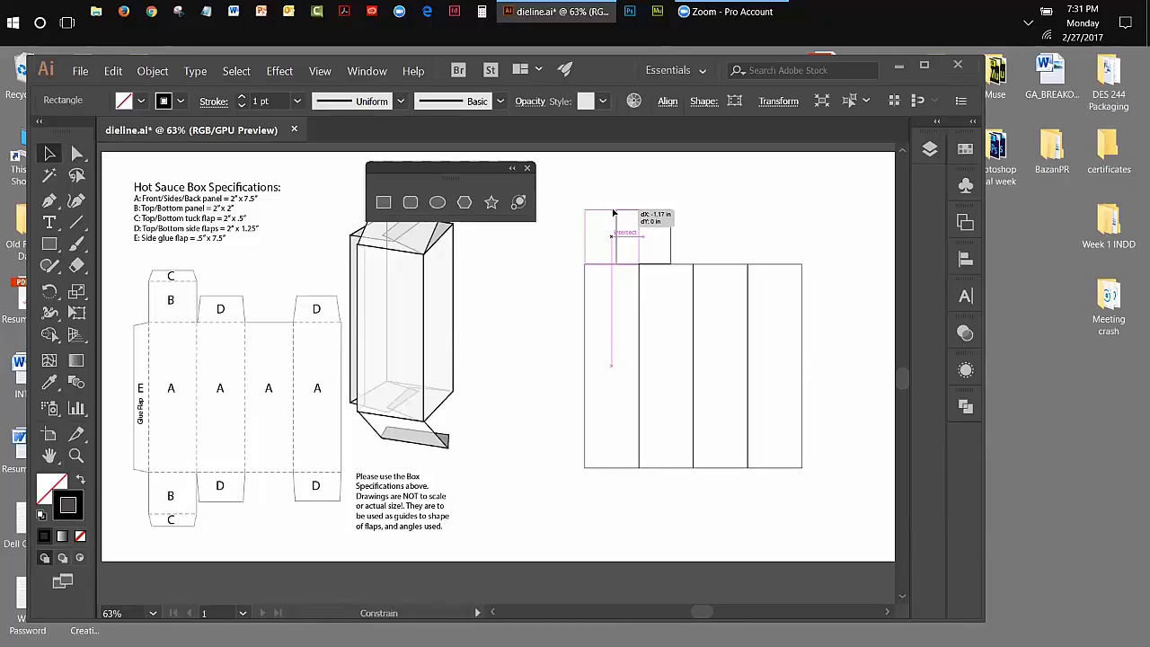
drag(614, 213, 614, 213)
drag(614, 213, 613, 213)
drag(613, 213, 614, 213)
drag(614, 213, 613, 213)
drag(613, 213, 614, 213)
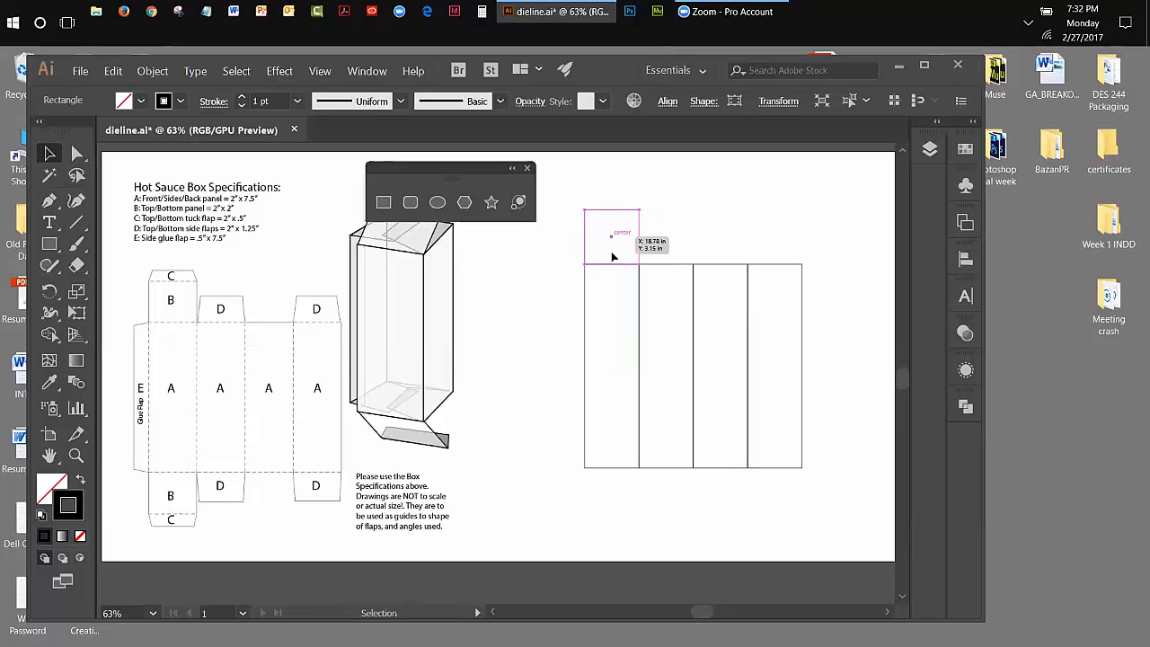
click(608, 379)
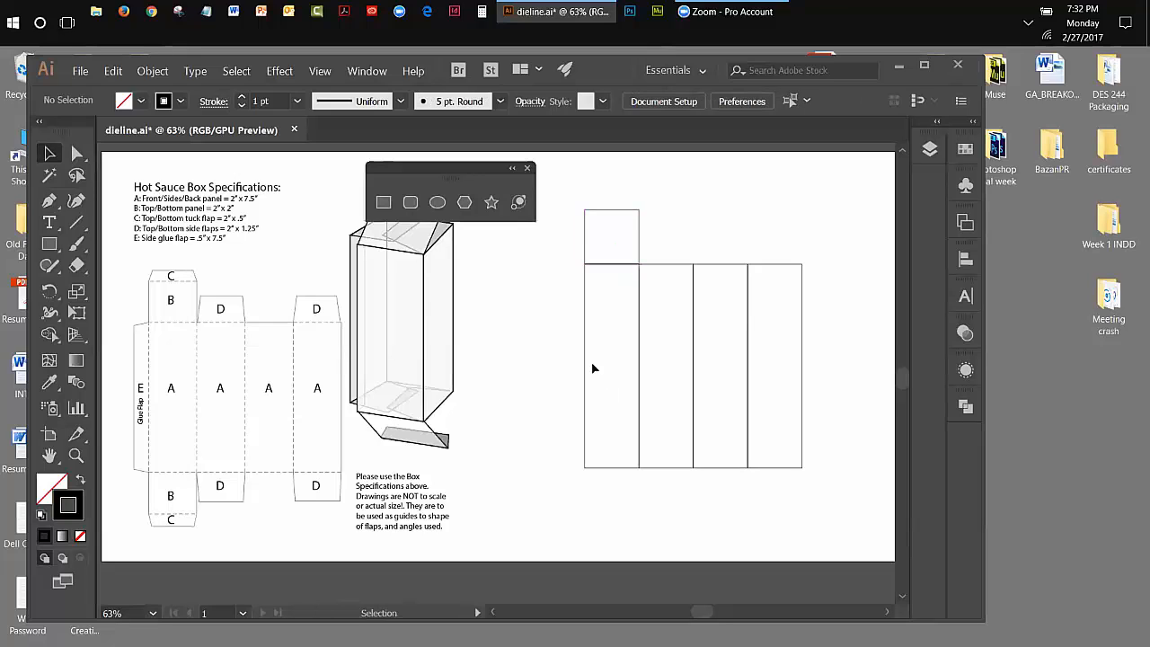
click(589, 361)
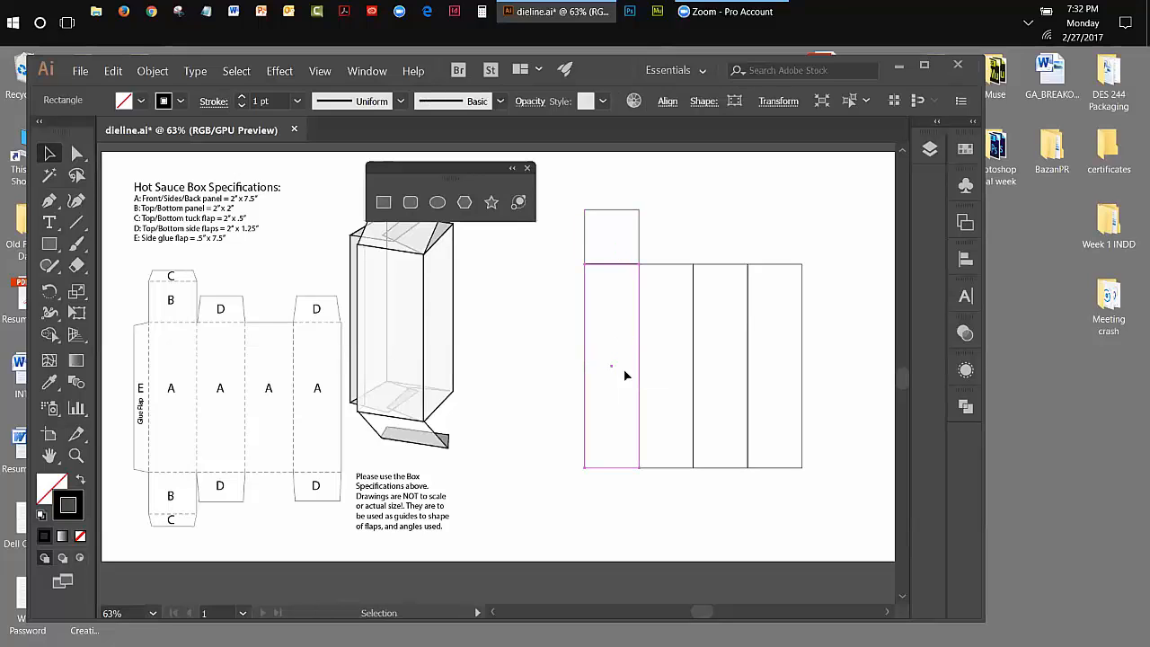
click(680, 190)
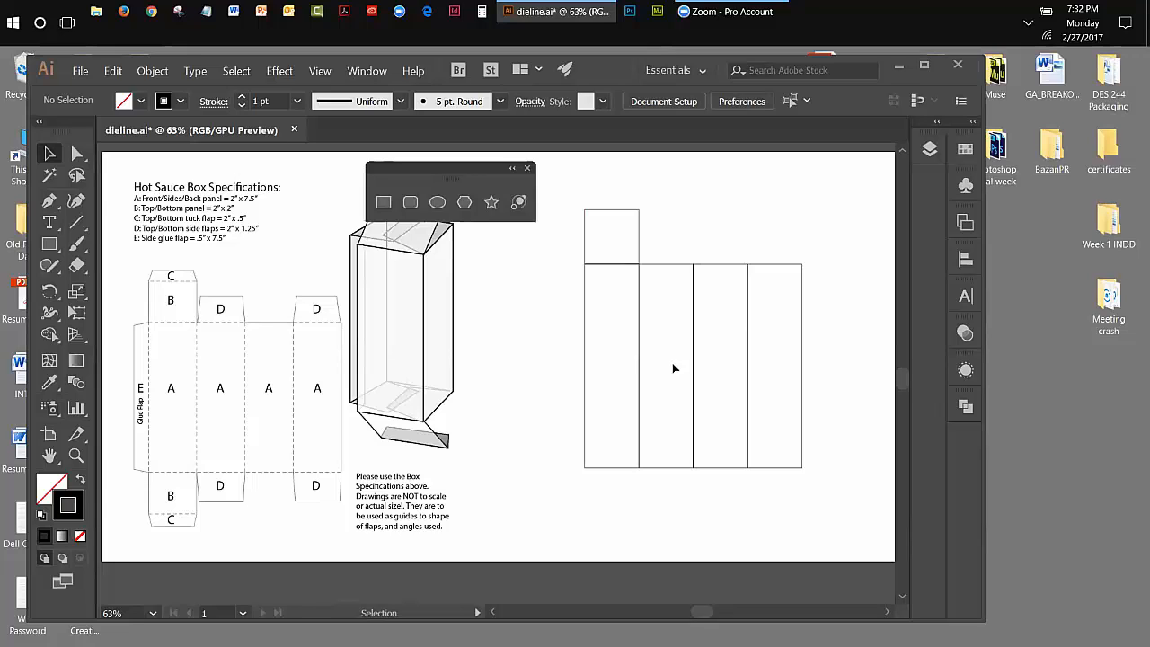
Duplicate the 2 in square straight down to the bottom end of the leftmost tall panel, and deselect it
click(625, 215)
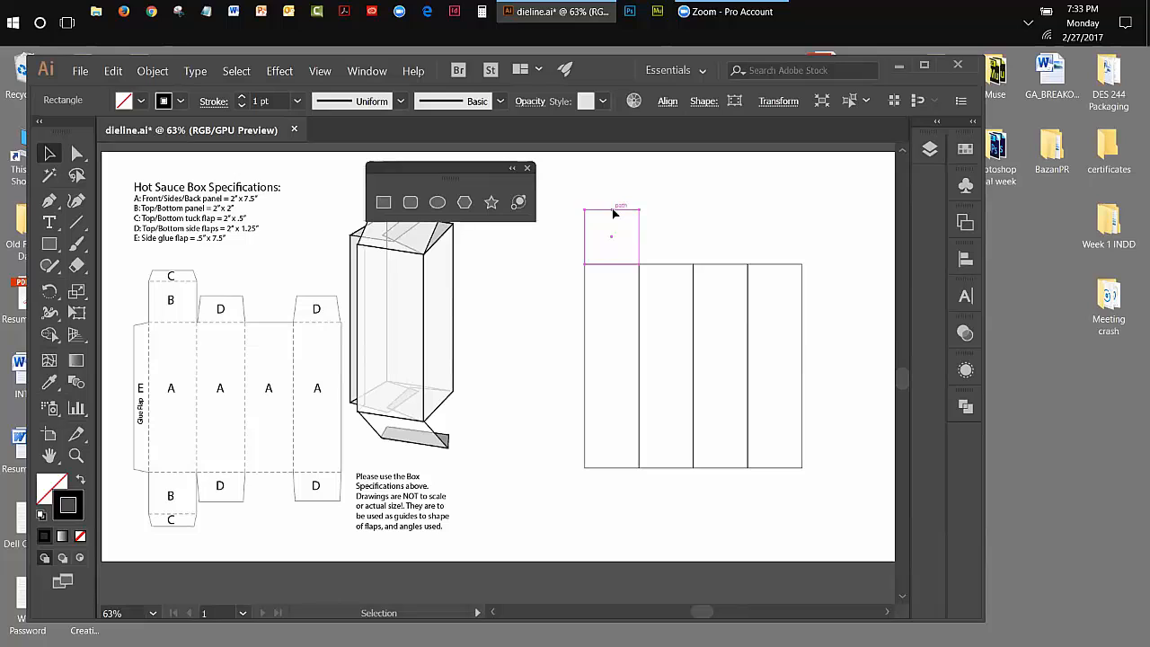
drag(615, 213, 630, 471)
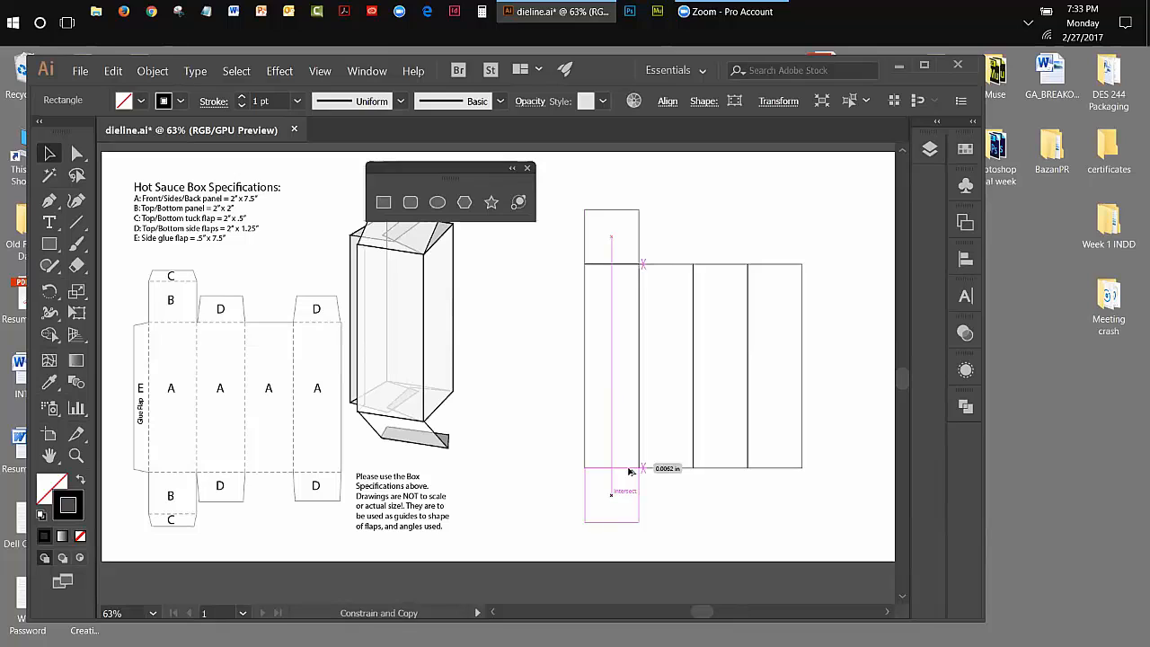
drag(630, 471, 629, 471)
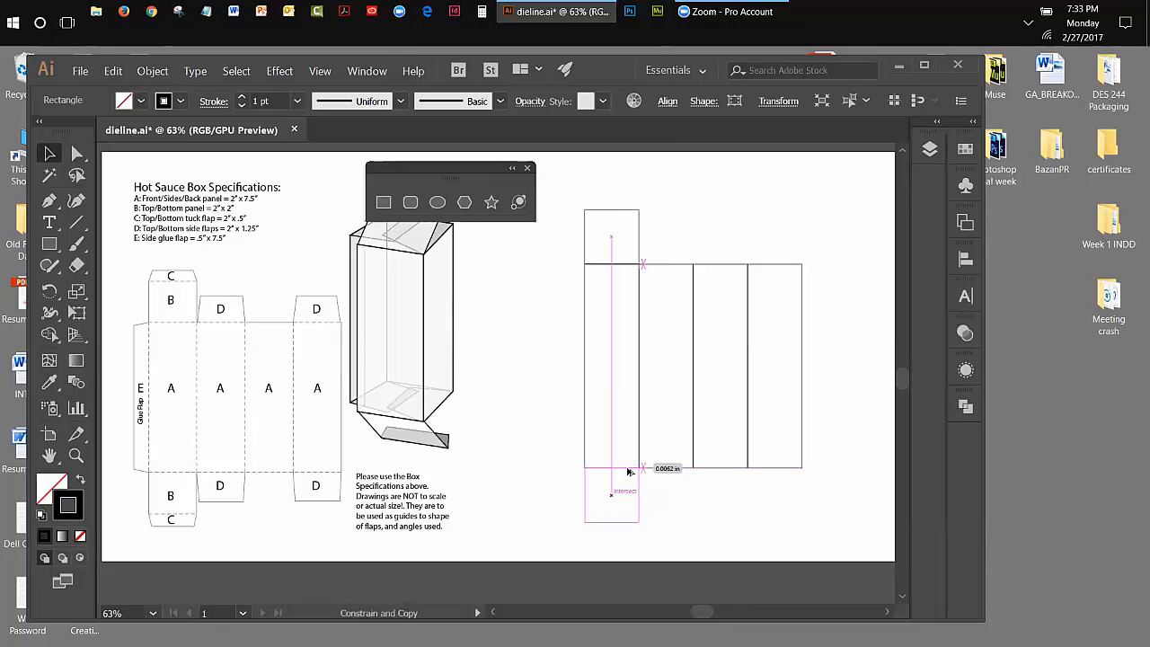
click(756, 519)
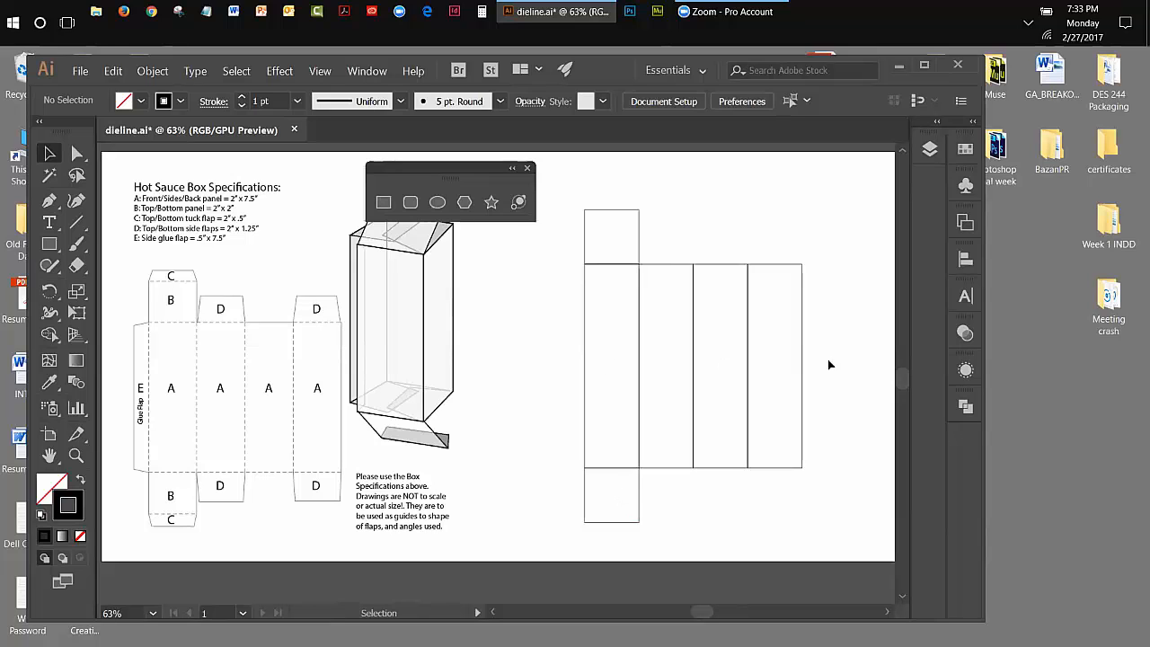
Save the document as a new Illustrator file named dieline_bill in the Week_2 folder, accepting the Illustrator CC options
click(80, 71)
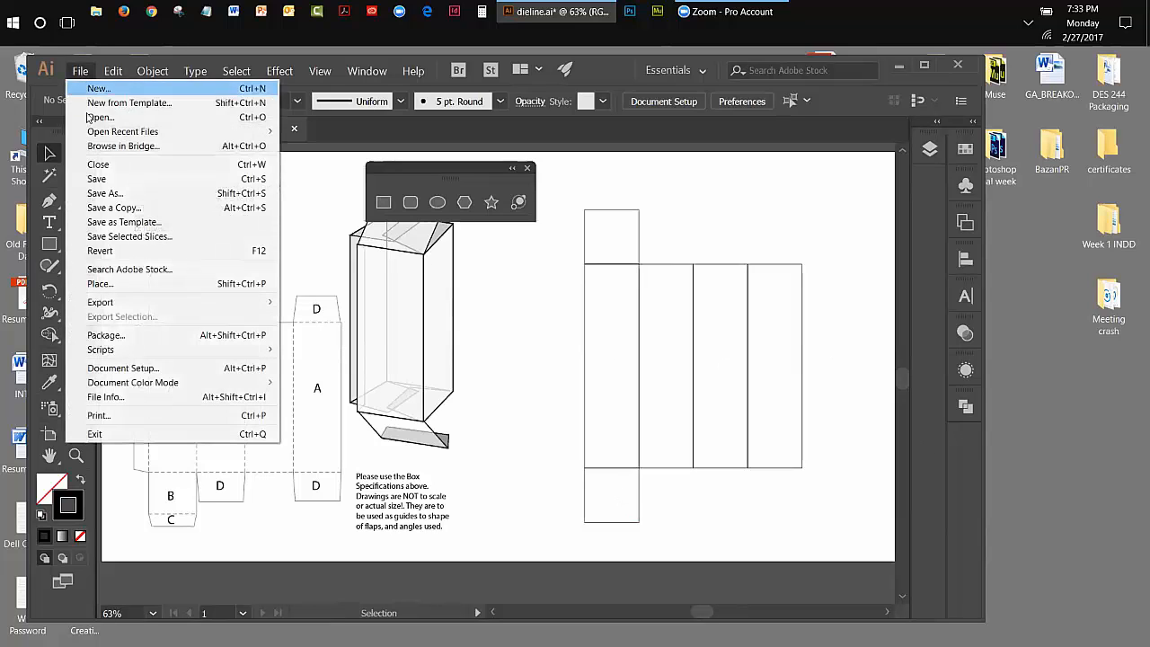
click(103, 194)
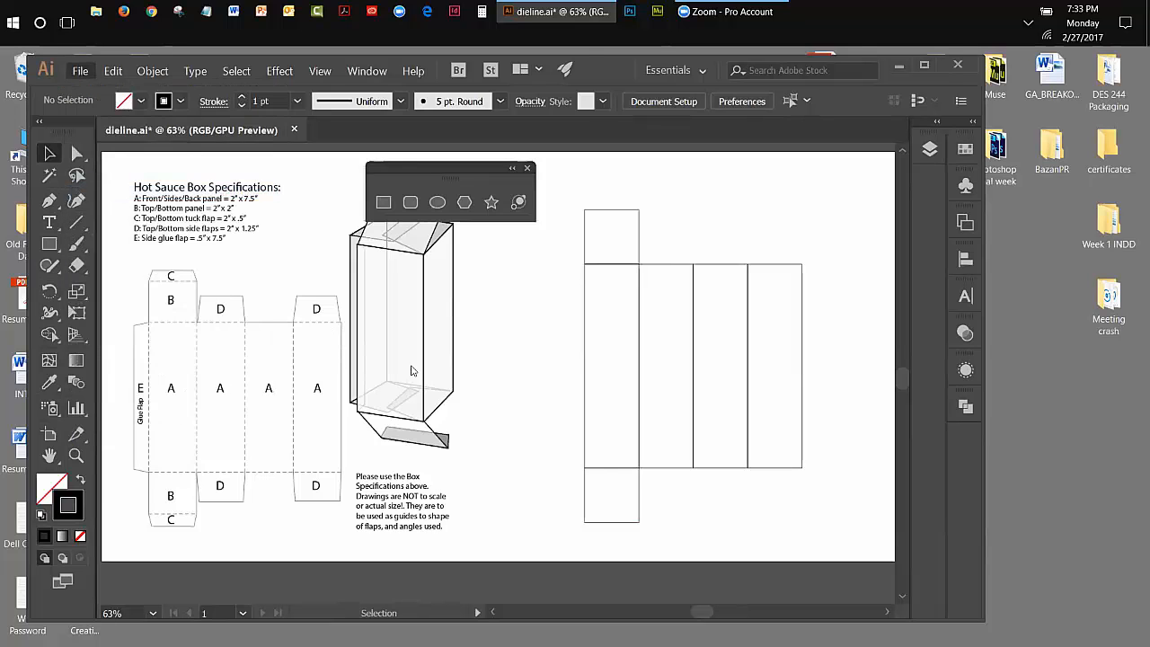
click(195, 332)
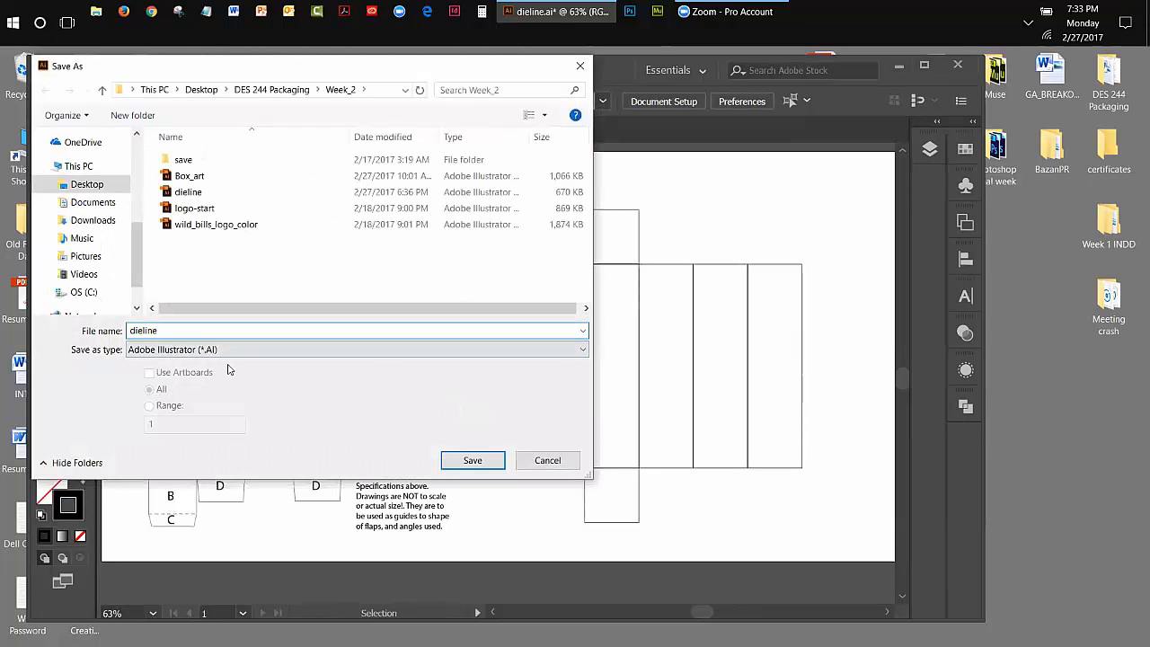
text(_)
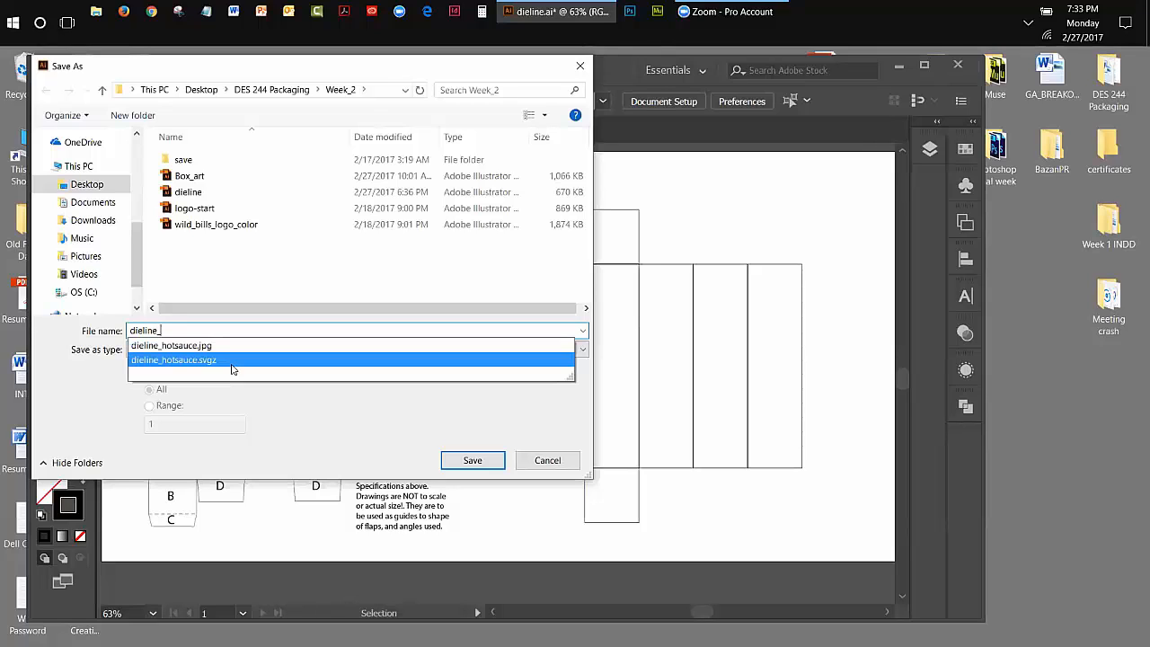
text(bill)
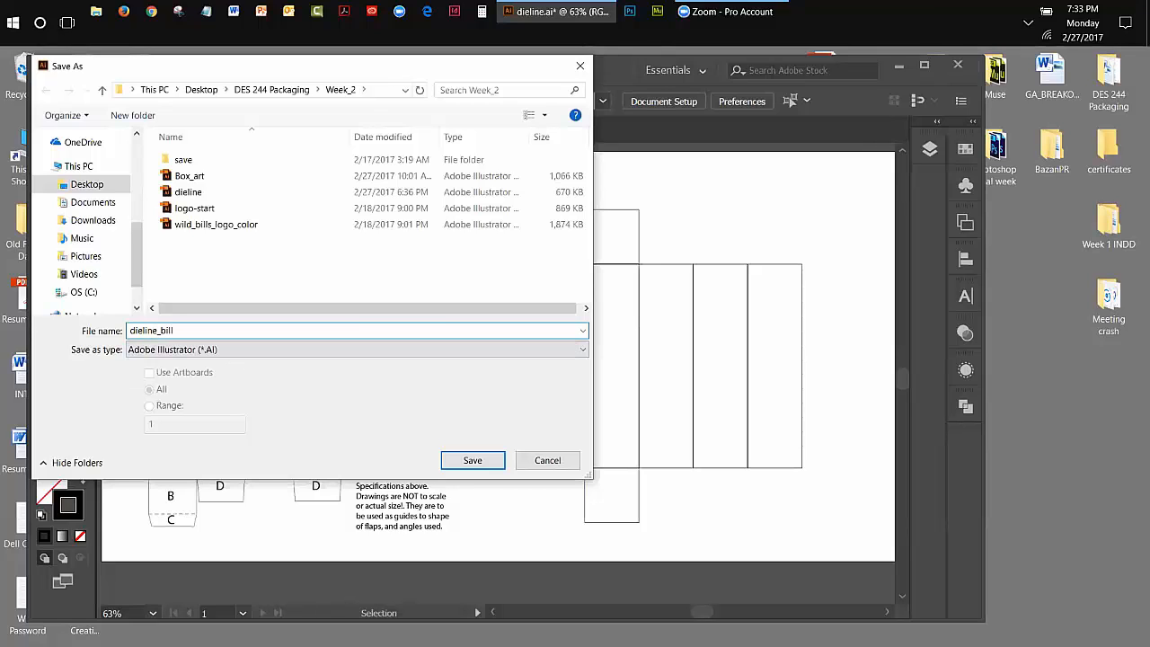
click(457, 466)
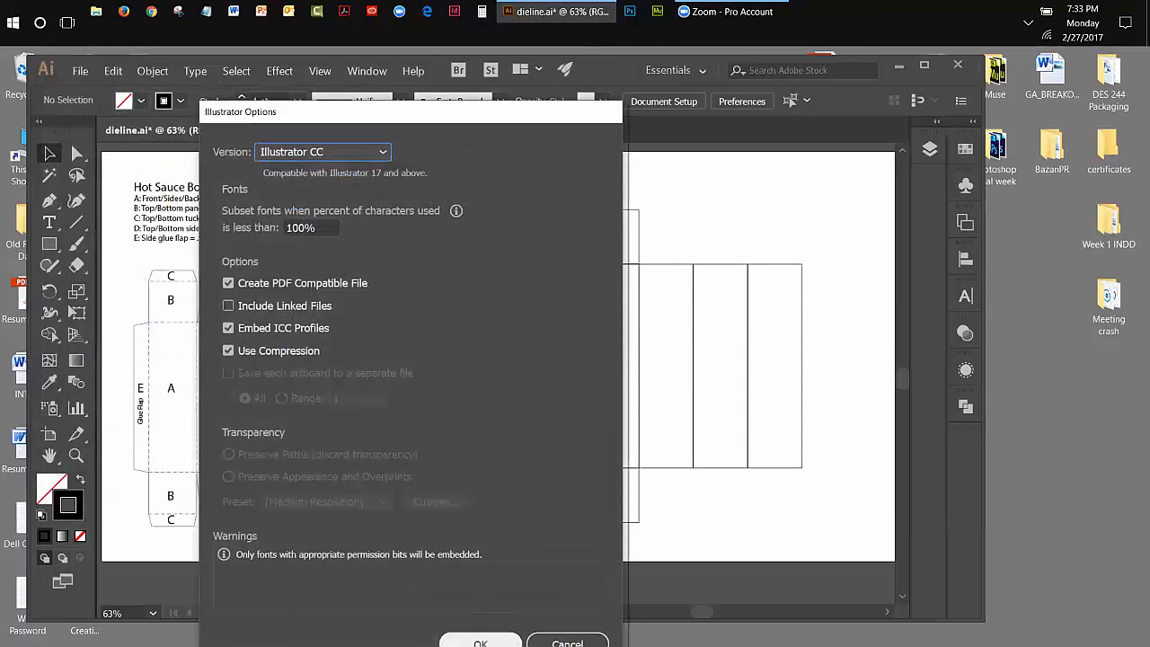
click(480, 642)
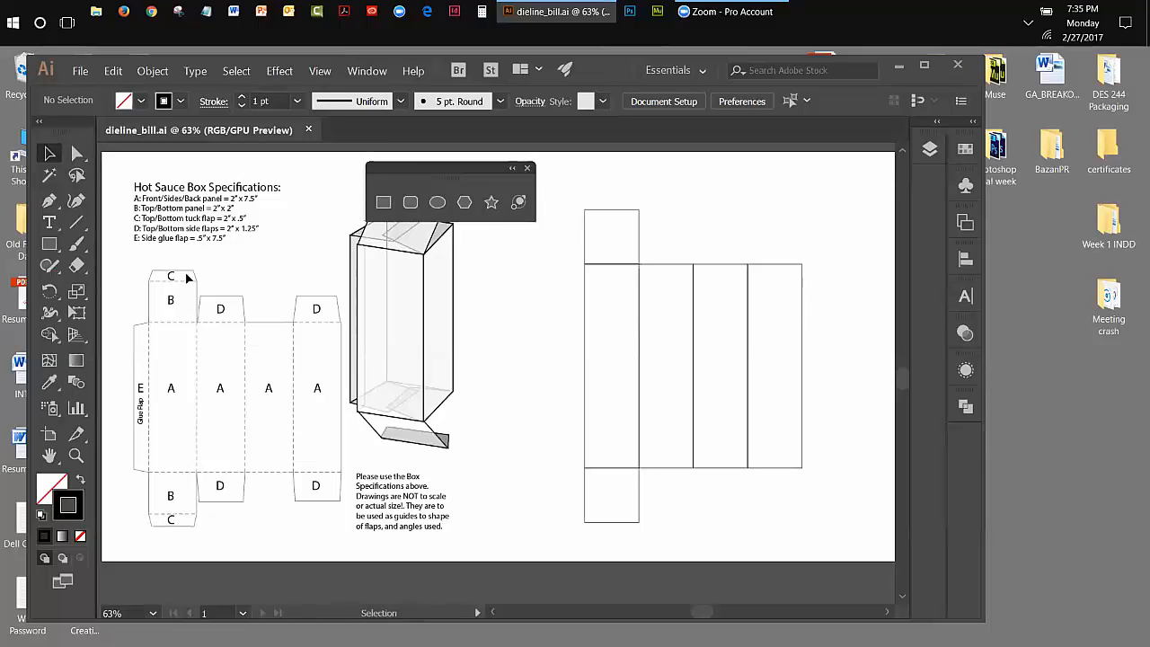
Create a rectangle 2 in wide and 0.5 in high above the row of tall panels for the tuck flap
click(383, 202)
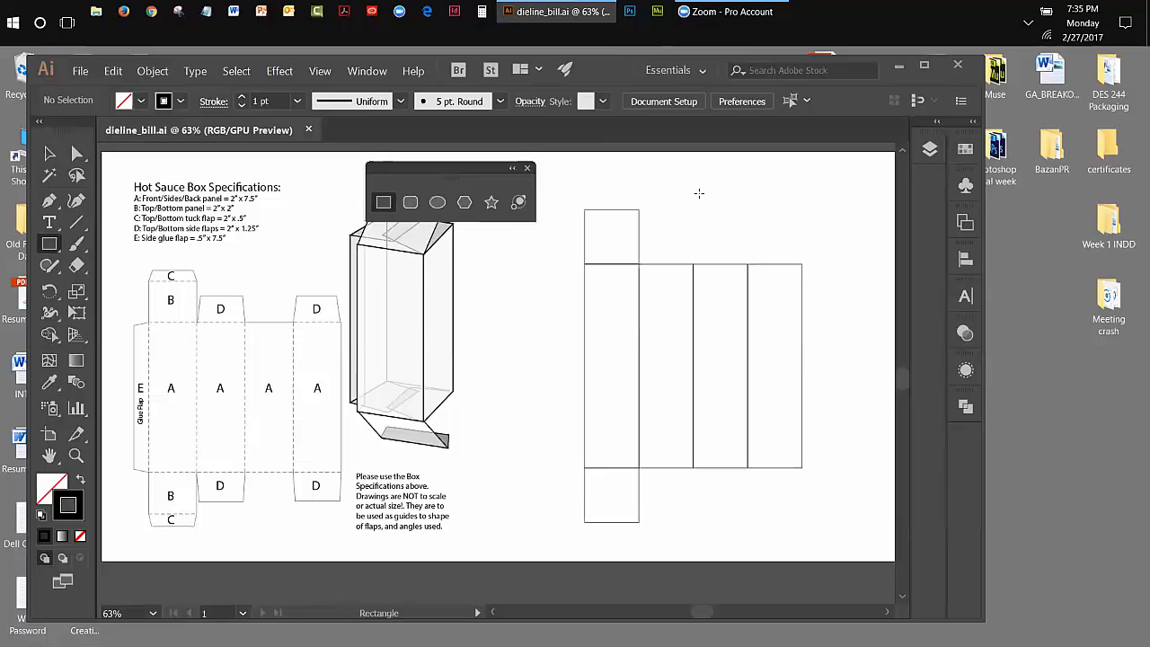
click(708, 190)
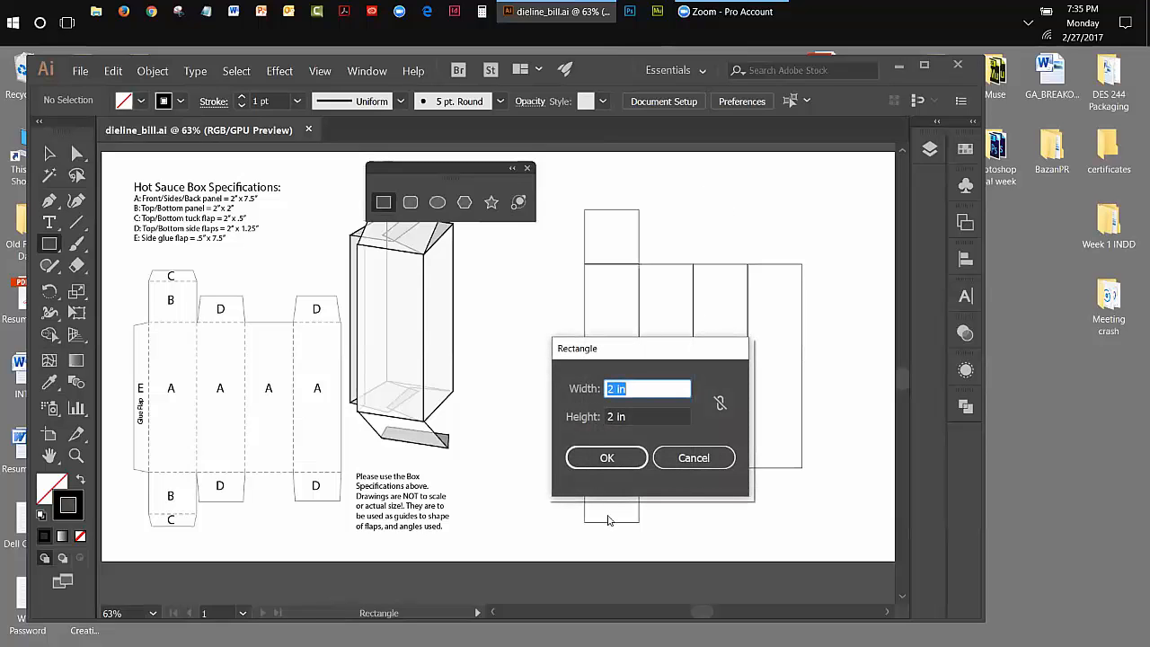
click(611, 416)
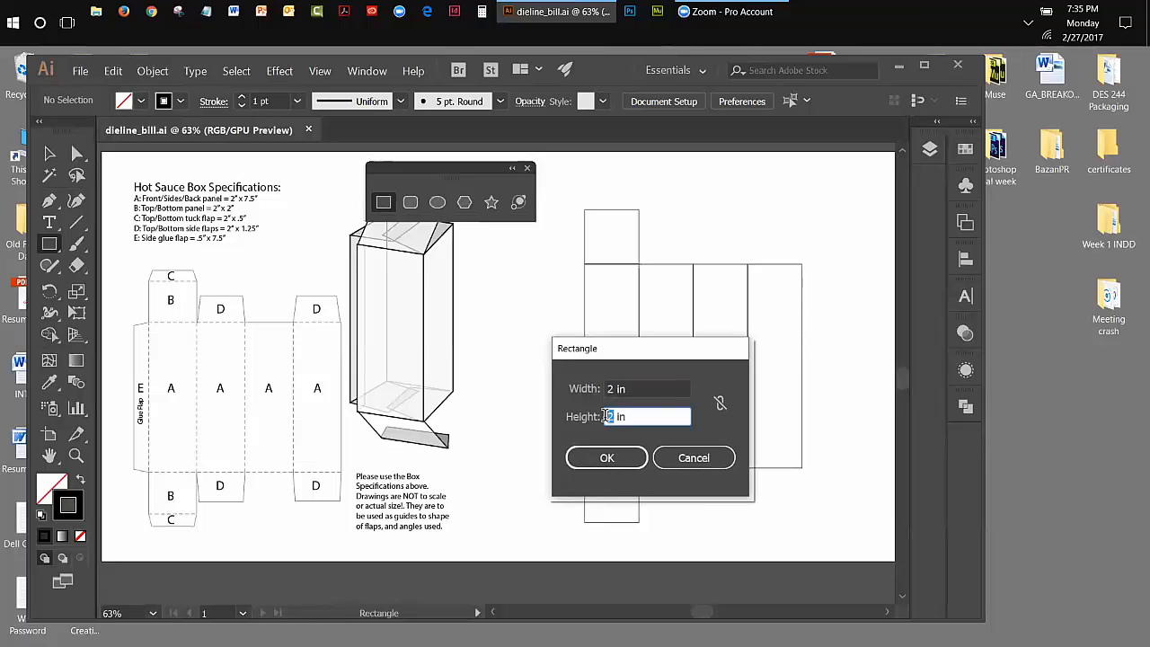
text(.5)
click(609, 457)
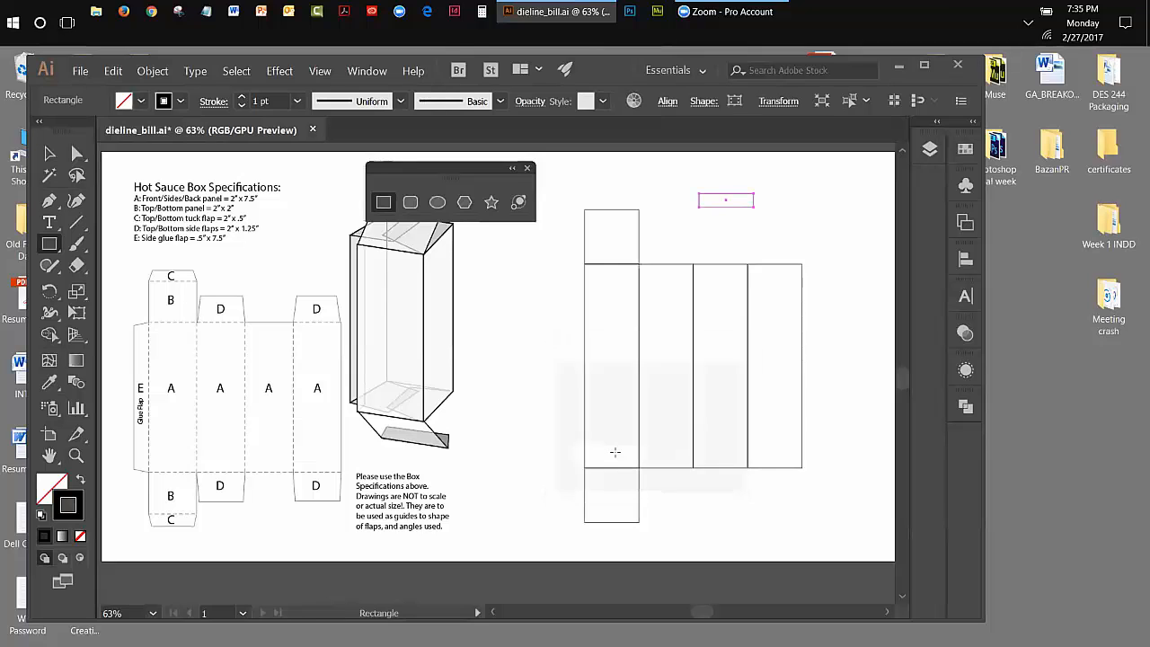
Move the 0.5 in high tuck flap flush onto the top edge of the upper 2 in square, and deselect it
click(50, 154)
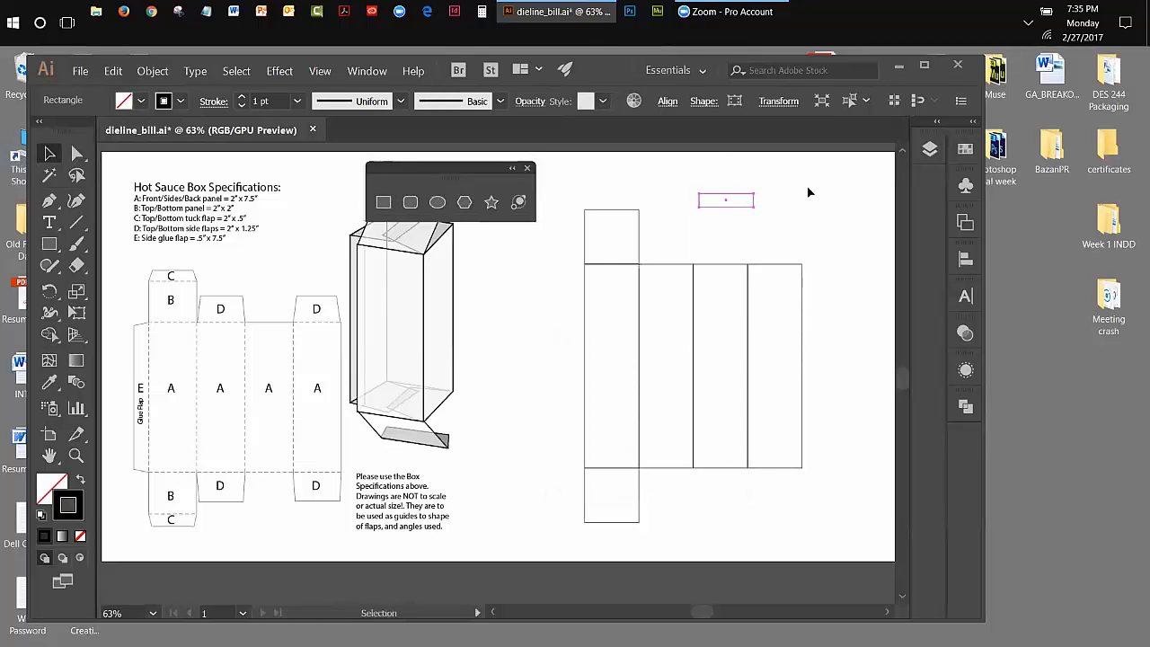
drag(742, 206, 626, 212)
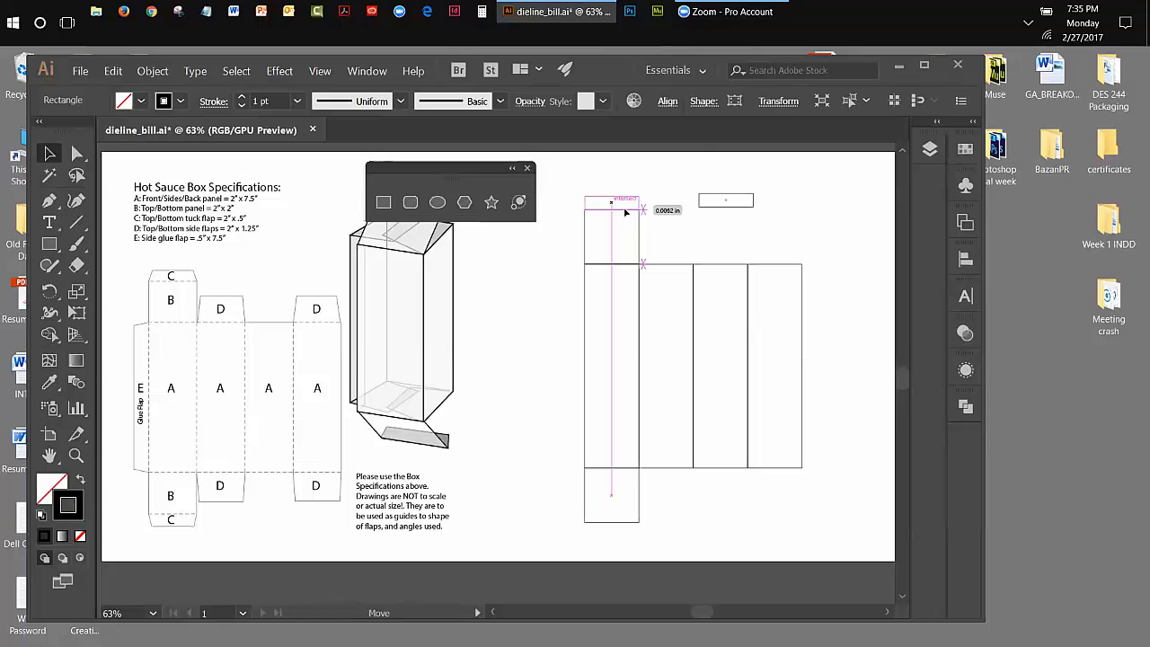
drag(626, 212, 626, 212)
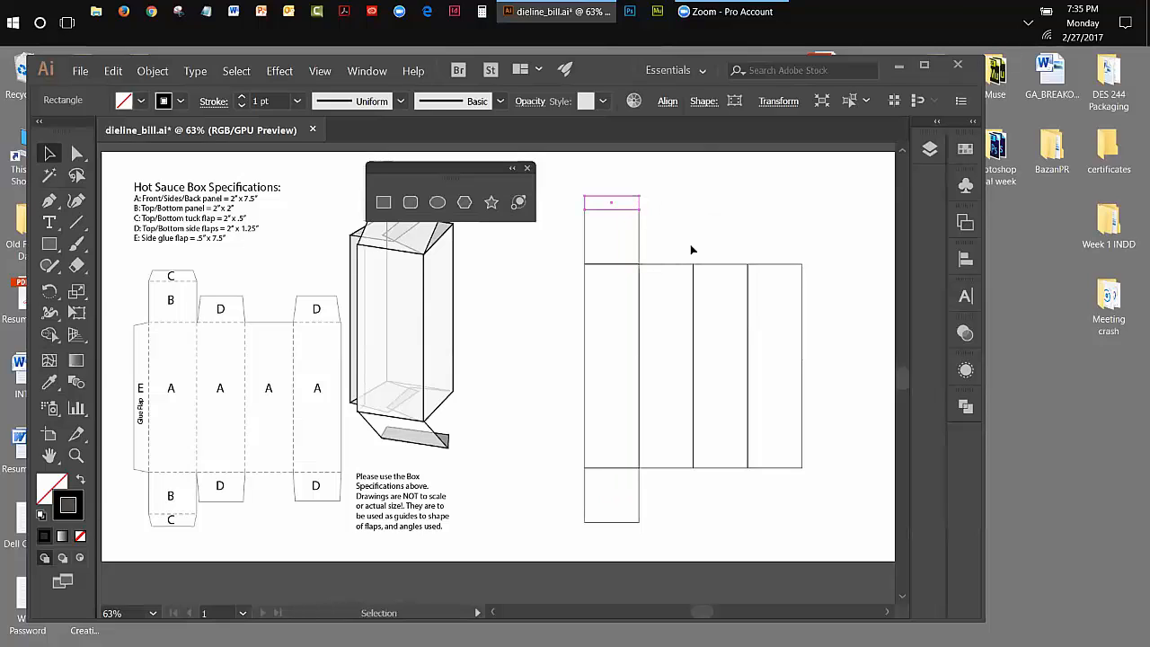
click(698, 239)
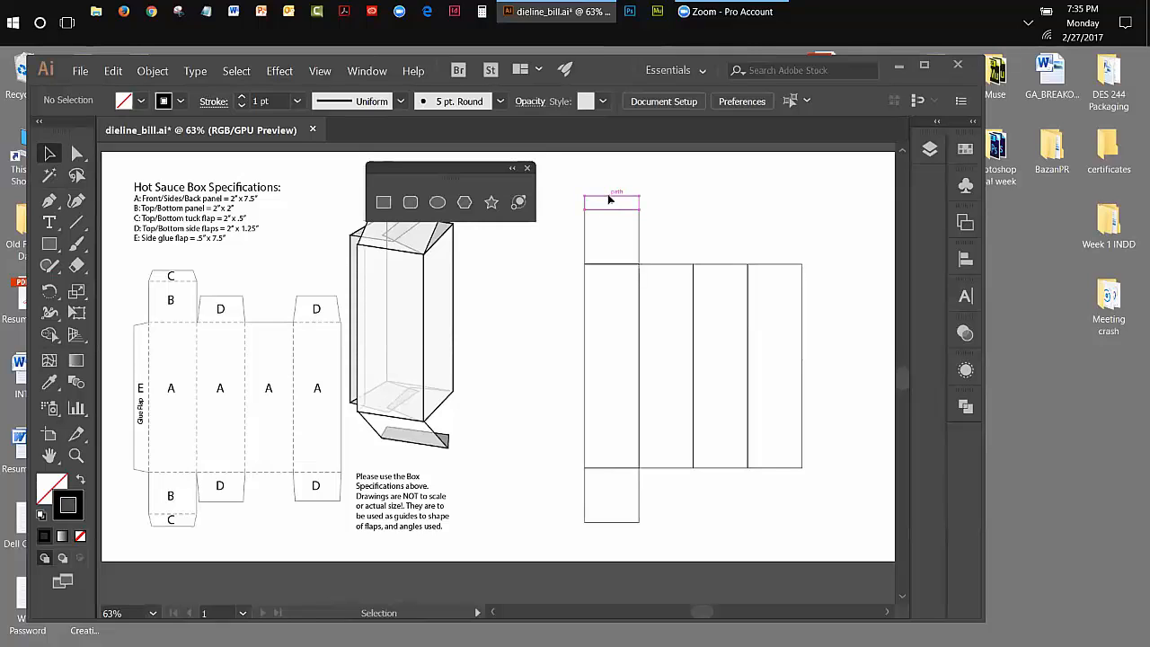
drag(610, 200, 627, 526)
click(735, 533)
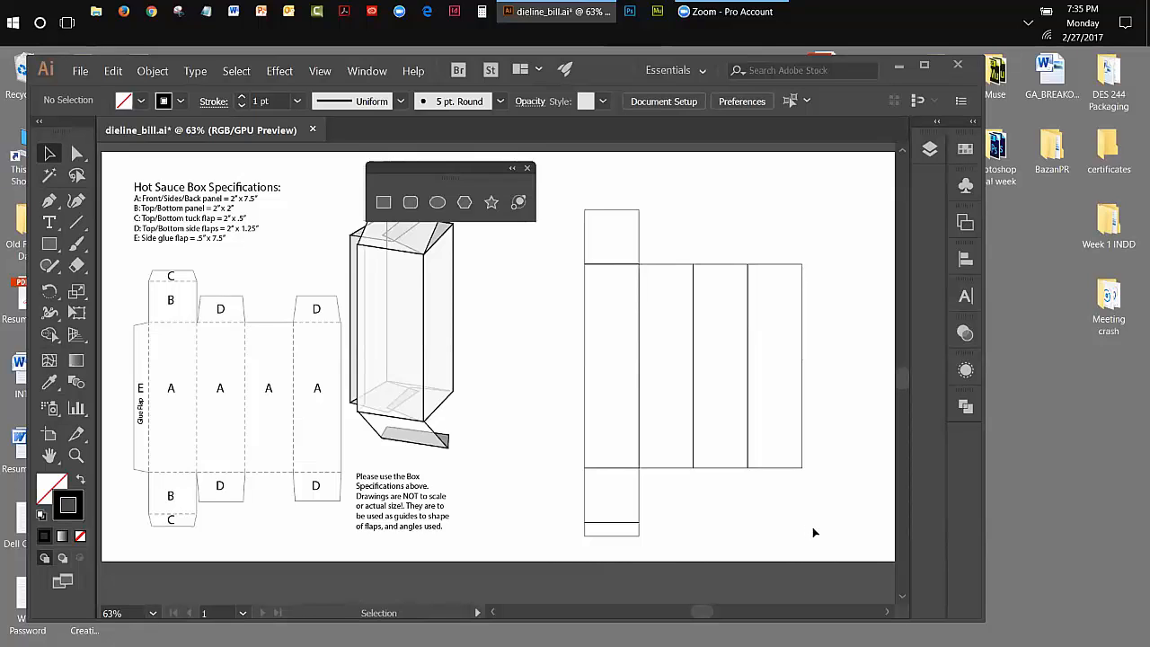
key(ctrl+z)
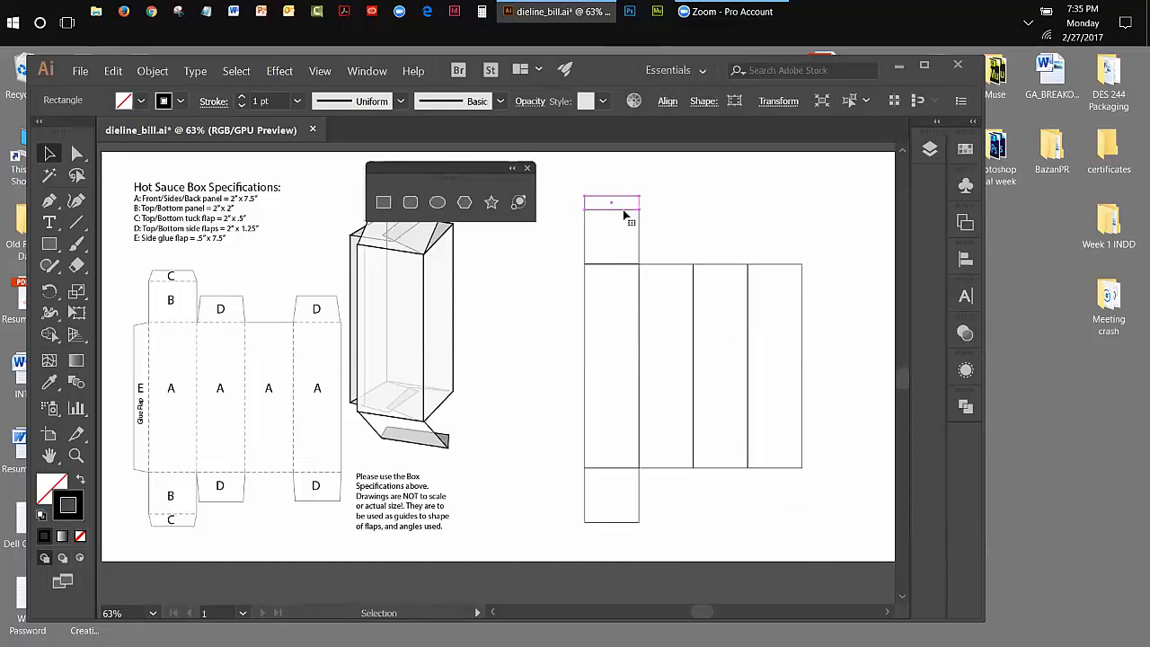
Duplicate the tuck flap straight down to the bottom edge of the lower 2 in square, and deselect it
drag(616, 200, 617, 528)
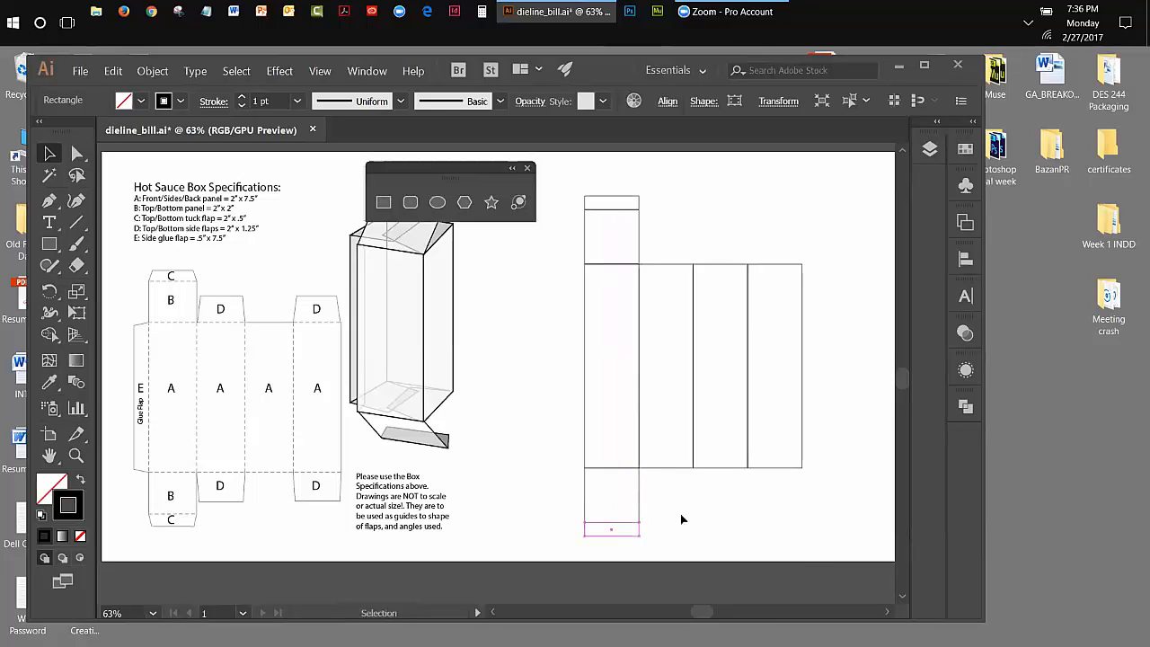
click(775, 513)
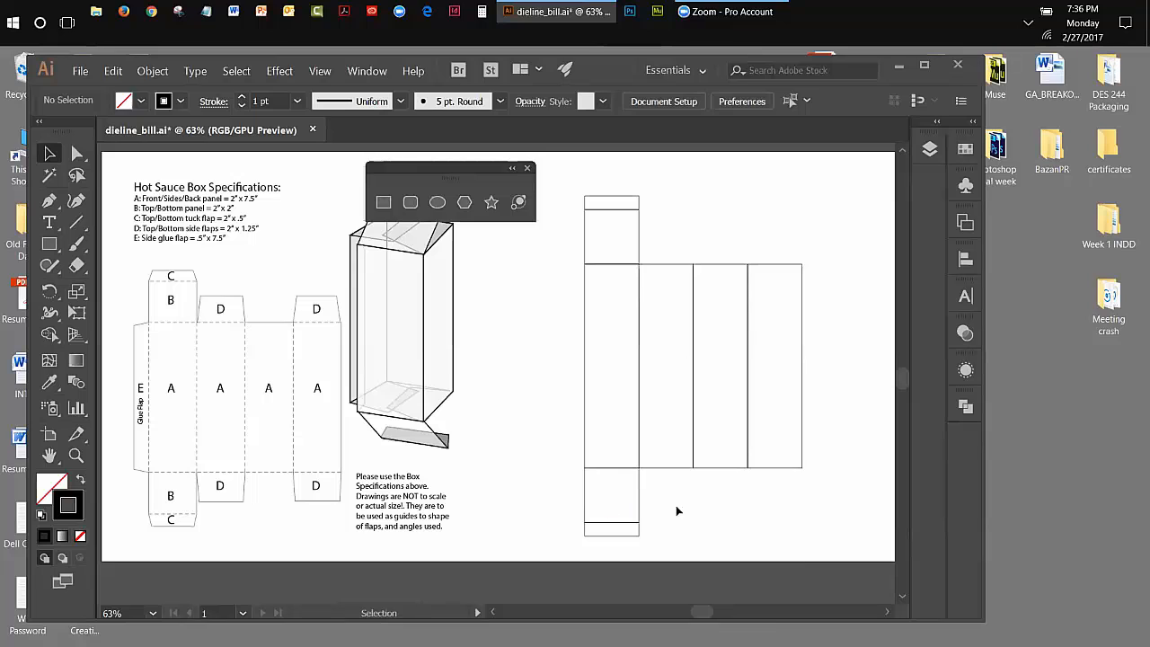
click(1045, 358)
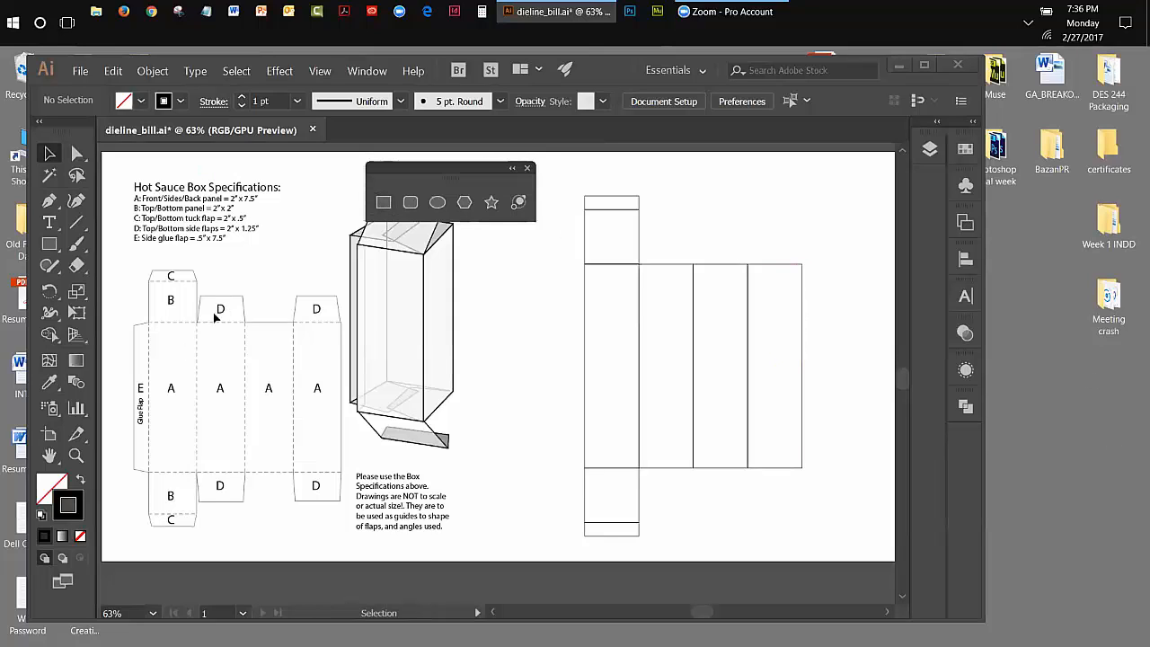
Create a rectangle 2 in wide and 1.25 in high above the tall panels for the side flap
click(384, 203)
click(753, 197)
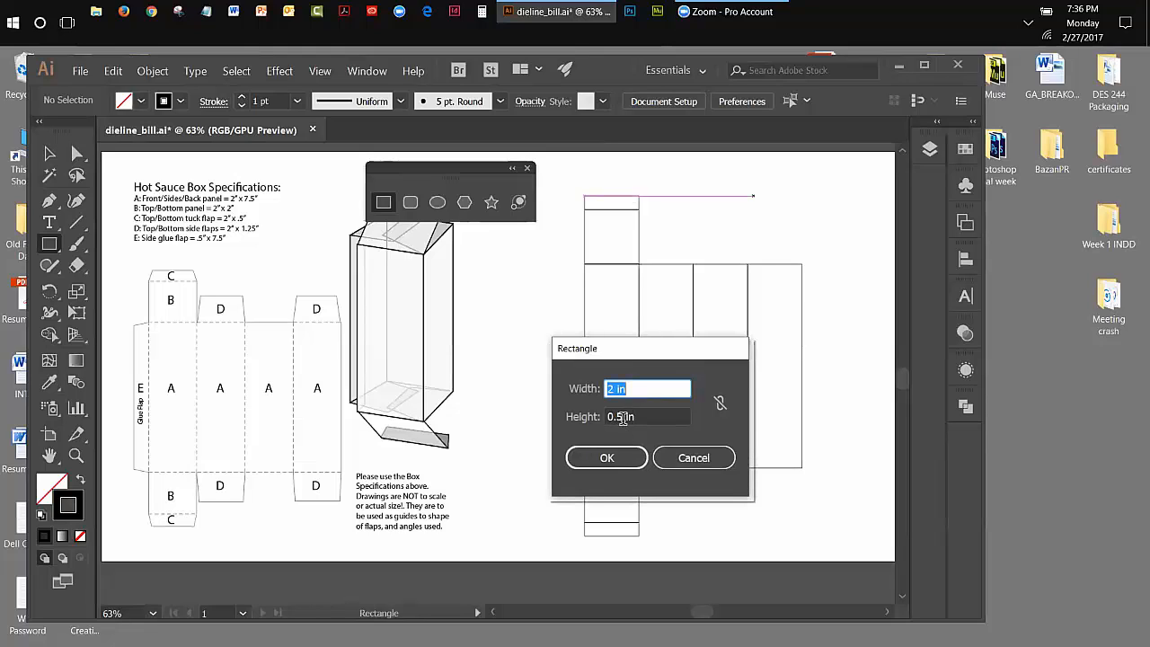
click(605, 418)
drag(605, 418, 603, 422)
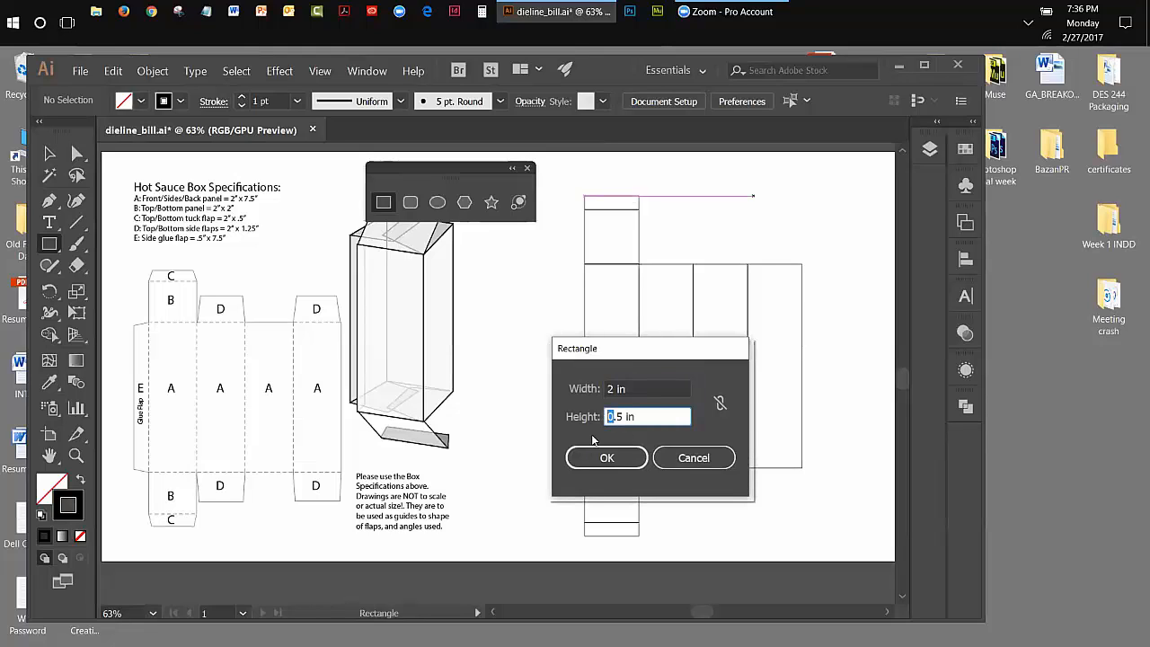
text(1)
text(2)
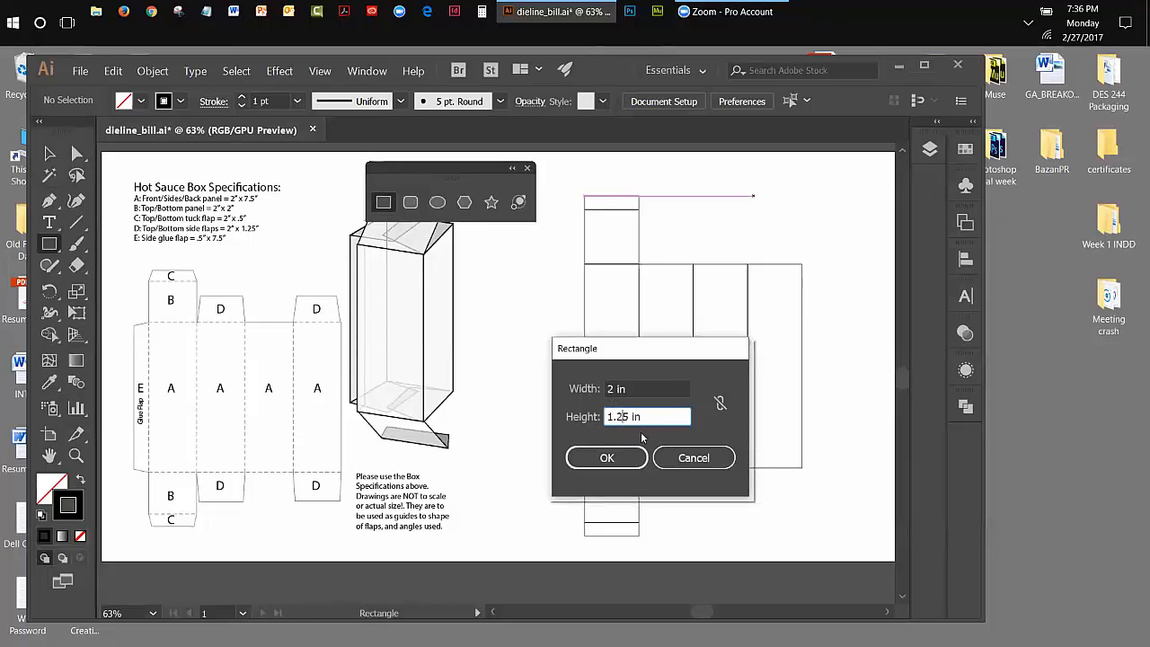
click(607, 458)
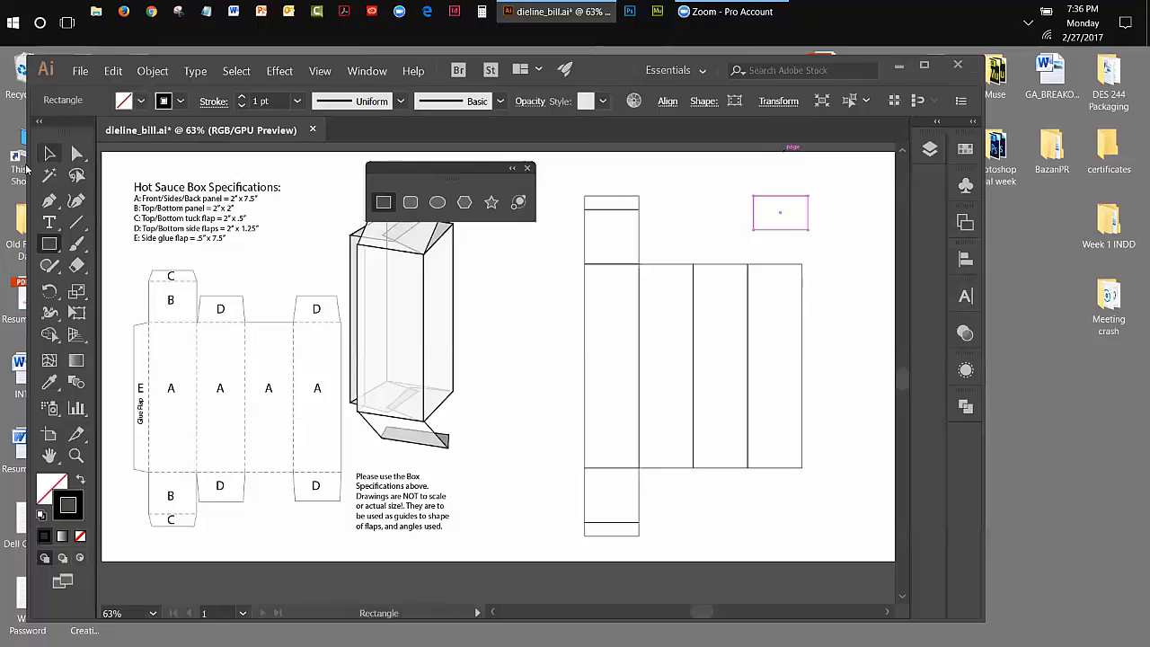
Move the 1.25 in high side flap flush onto the top of the second tall panel and duplicate it to that panel's bottom end
click(49, 154)
drag(771, 234, 652, 268)
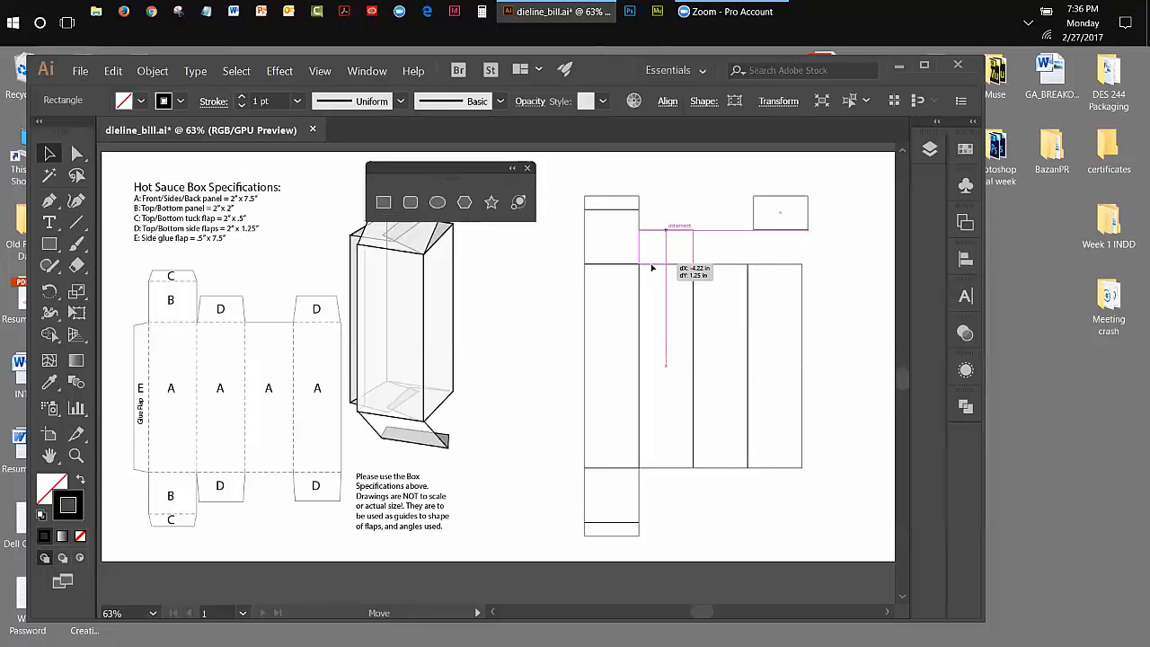
drag(653, 268, 653, 268)
drag(653, 267, 652, 268)
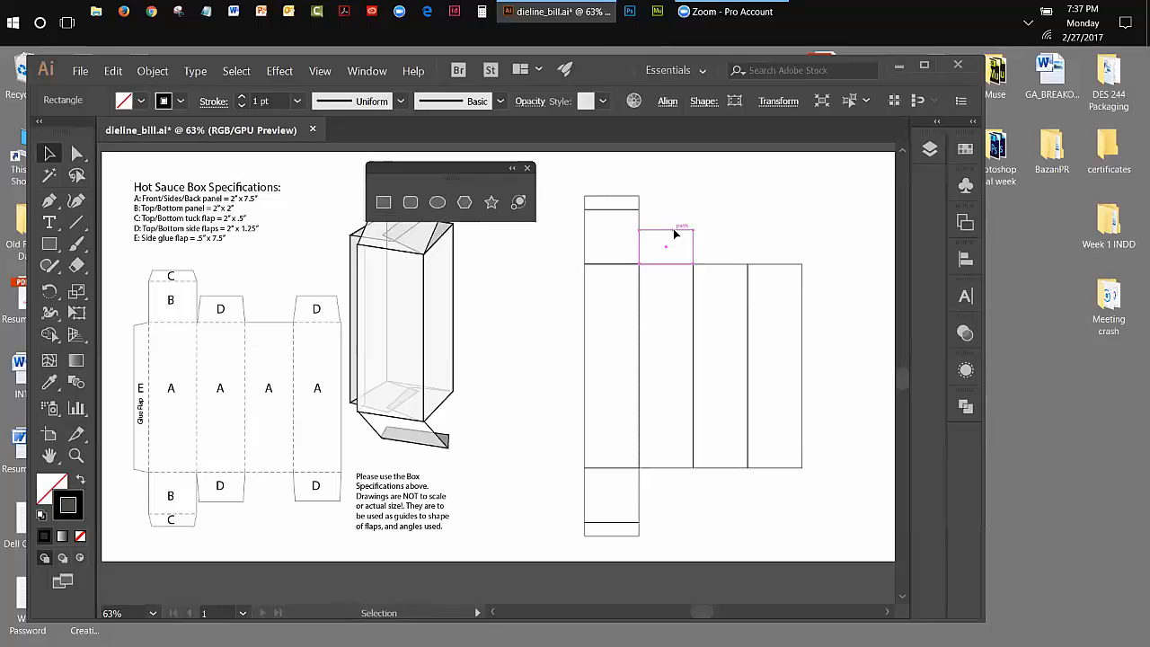
drag(675, 234, 674, 469)
click(890, 442)
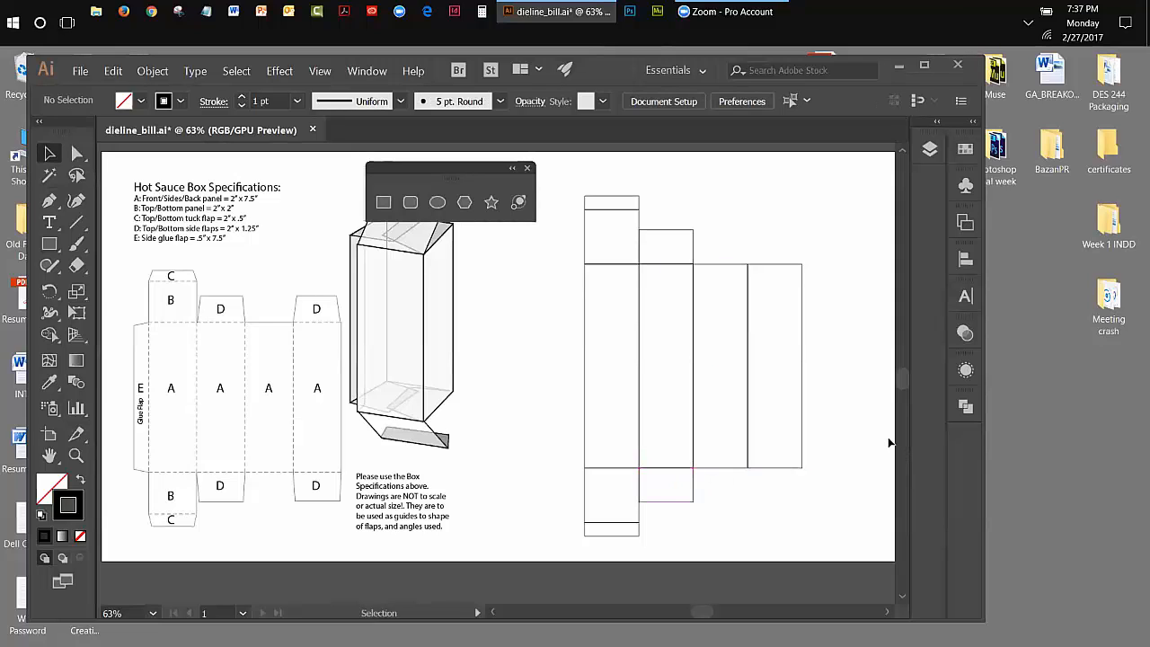
Duplicate the second panel's top and bottom side flaps together across to the fourth tall panel, and deselect them
click(651, 238)
shift+click(687, 490)
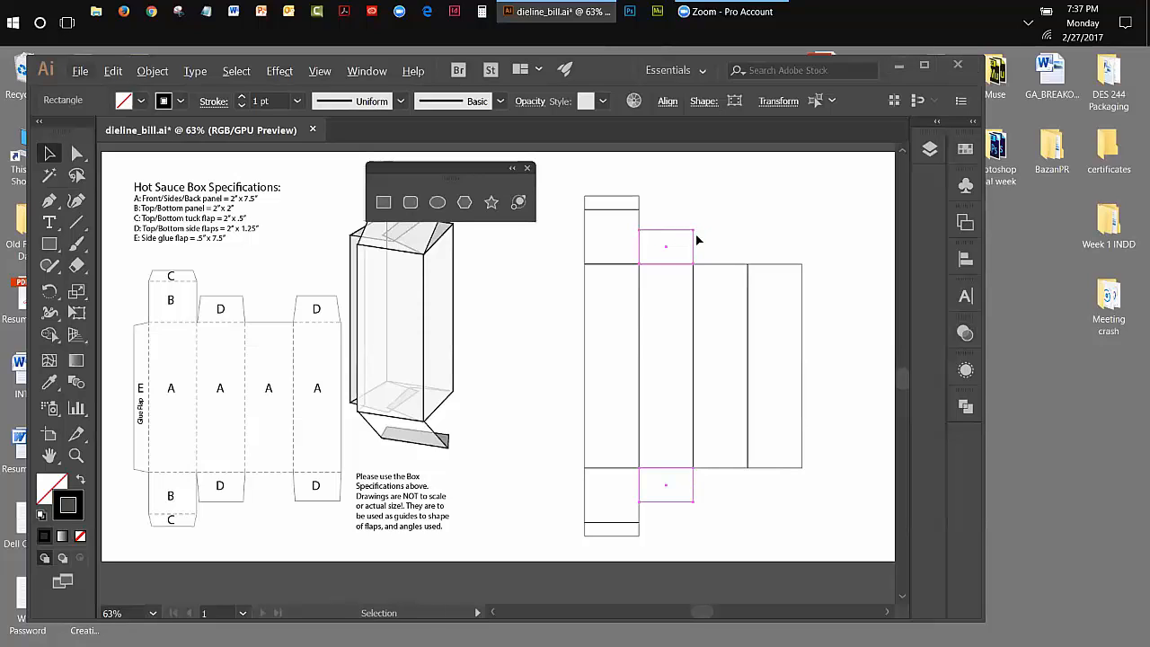
drag(696, 238, 806, 239)
click(547, 220)
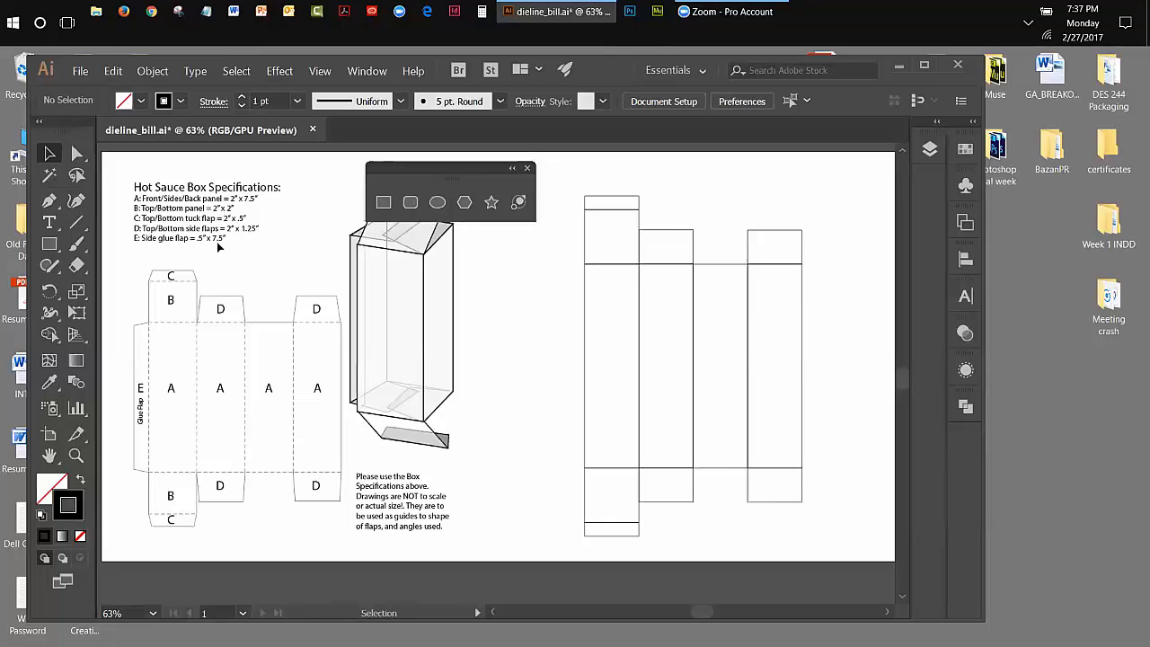
Create a rectangle 0.5 in wide and 7.5 in high beside the dieline for the glue flap
click(384, 204)
click(503, 306)
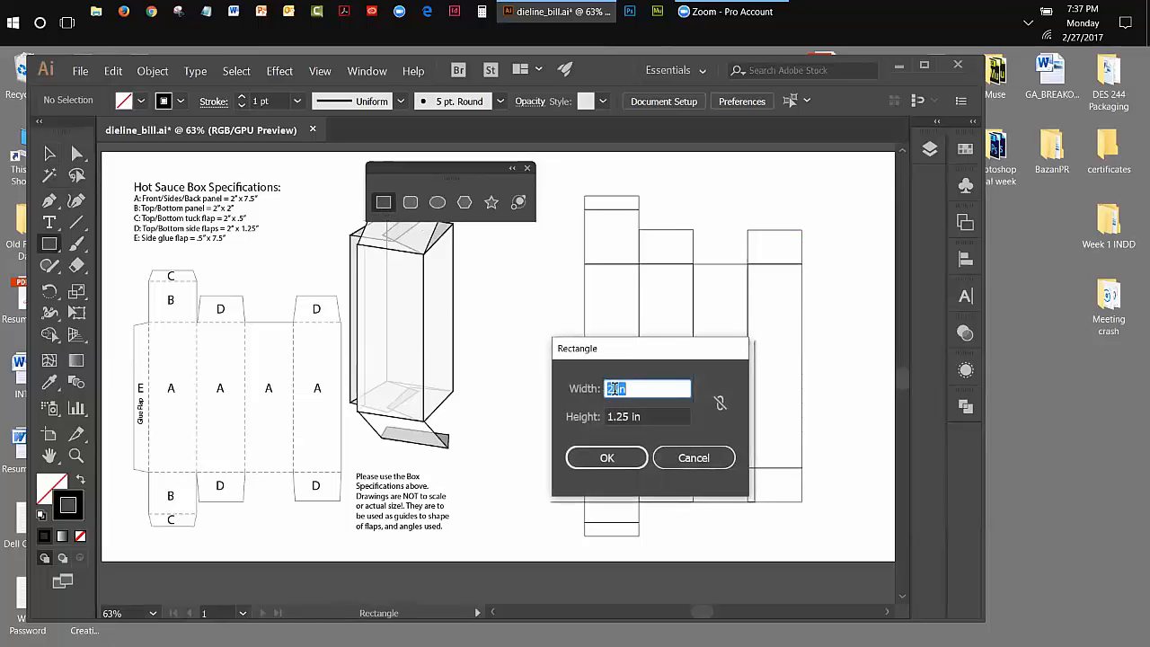
drag(615, 390, 596, 393)
text(.)
text(5)
click(624, 416)
key(BackSpace)
key(BackSpace)
key(BackSpace)
text(7)
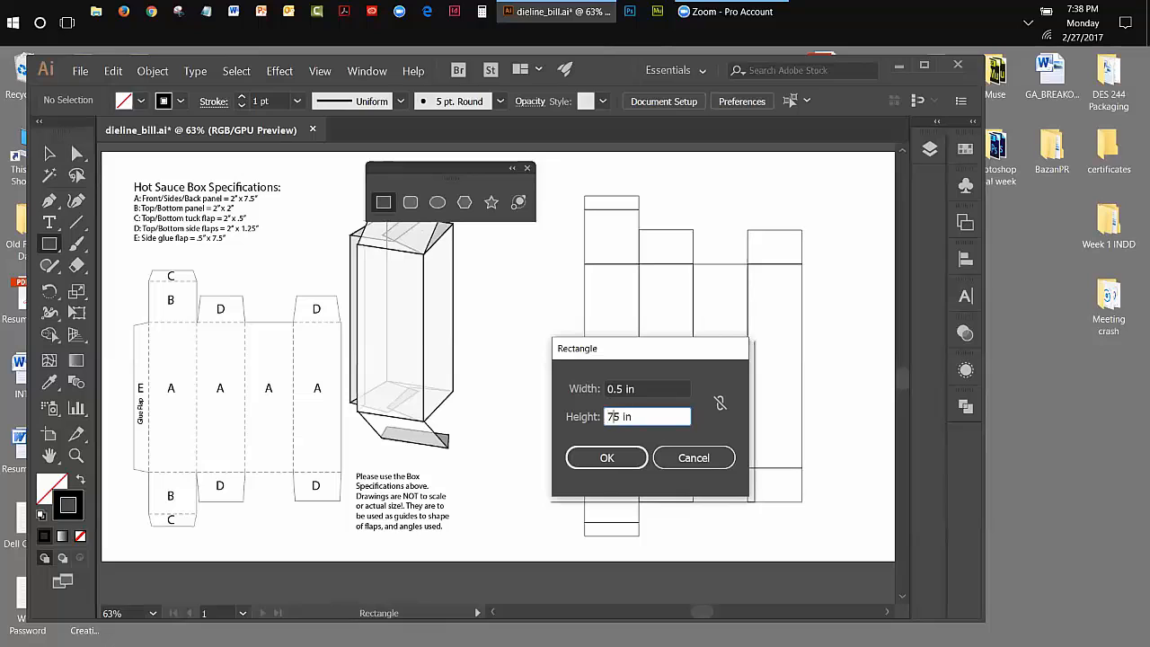
text(.)
click(608, 458)
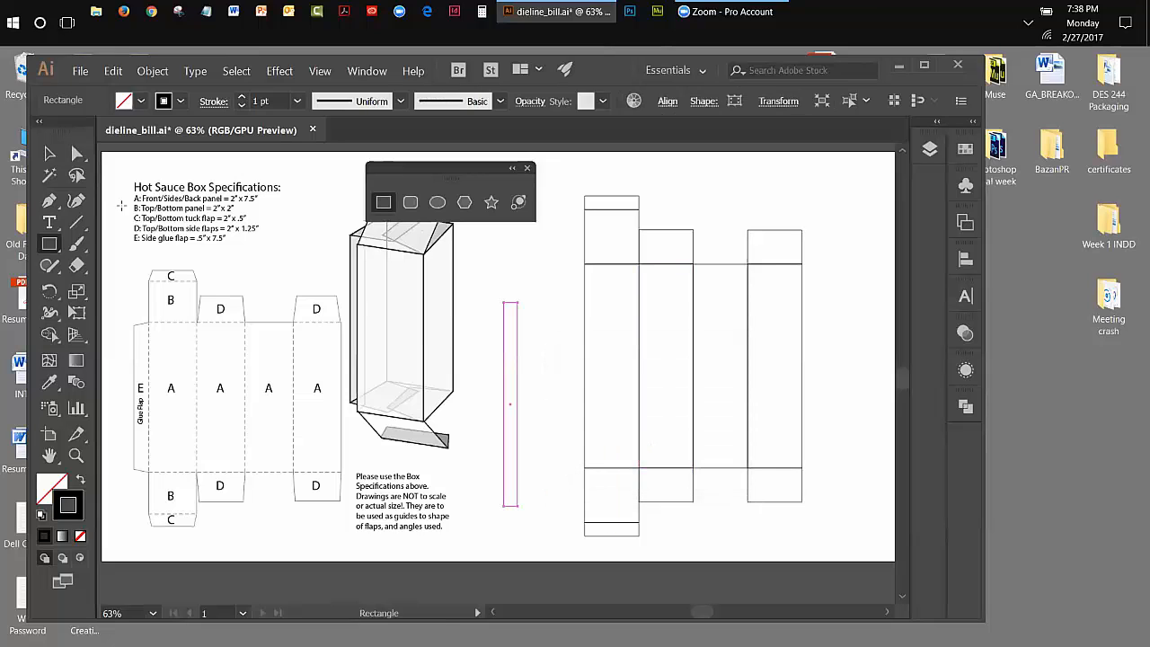
Move the glue flap flush against the outer left edge of the first tall panel, and deselect it
click(49, 157)
drag(508, 361, 572, 321)
click(512, 289)
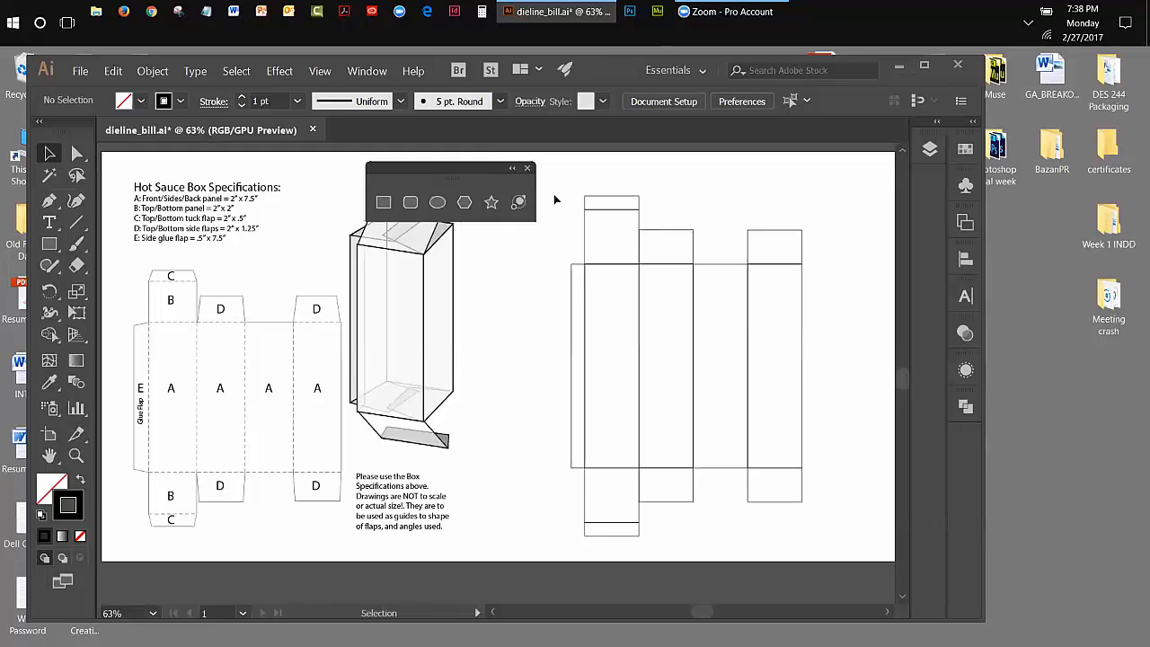
Select all the dieline shapes, add a new layer above original2, and copy the selected shapes
drag(552, 192, 832, 534)
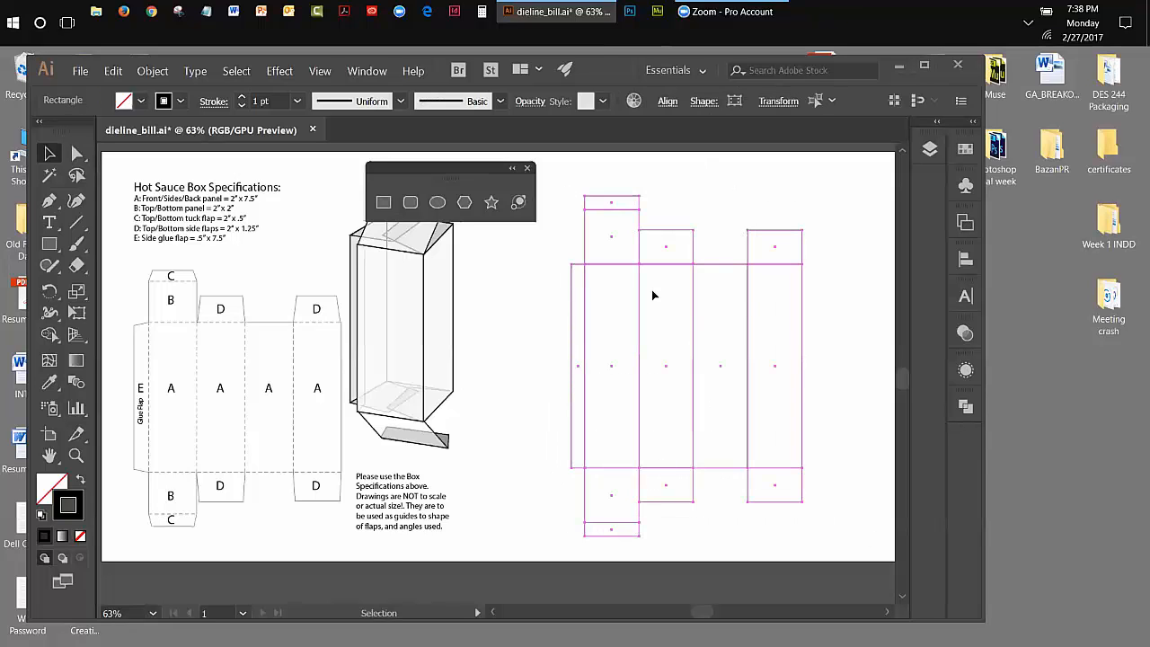
click(933, 150)
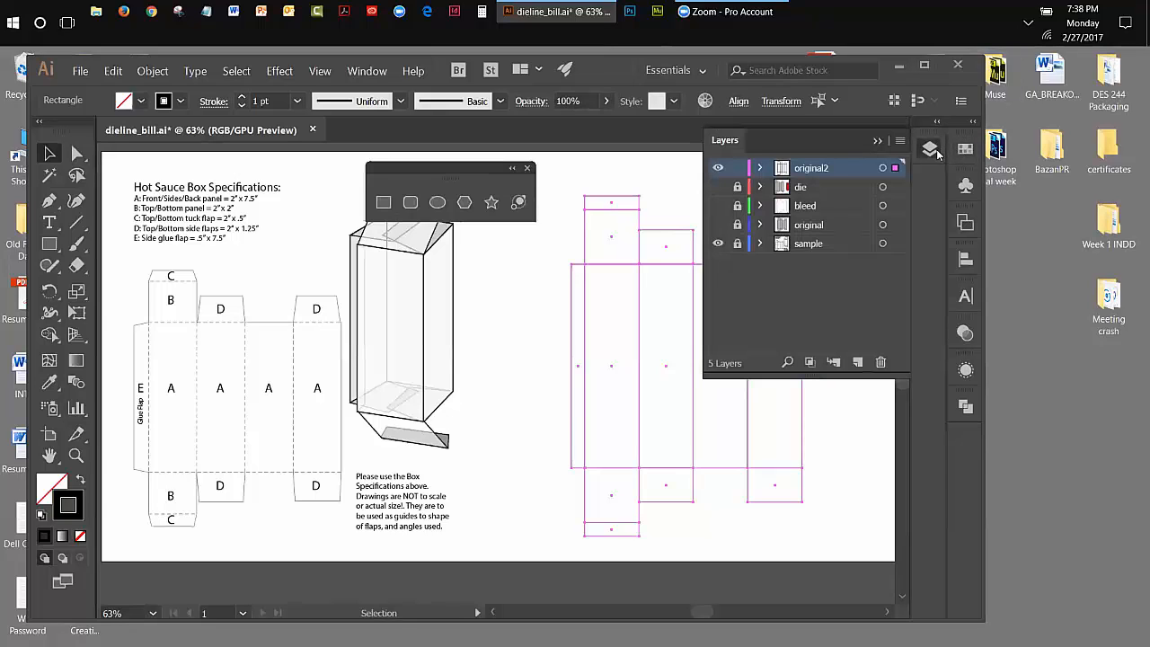
click(858, 363)
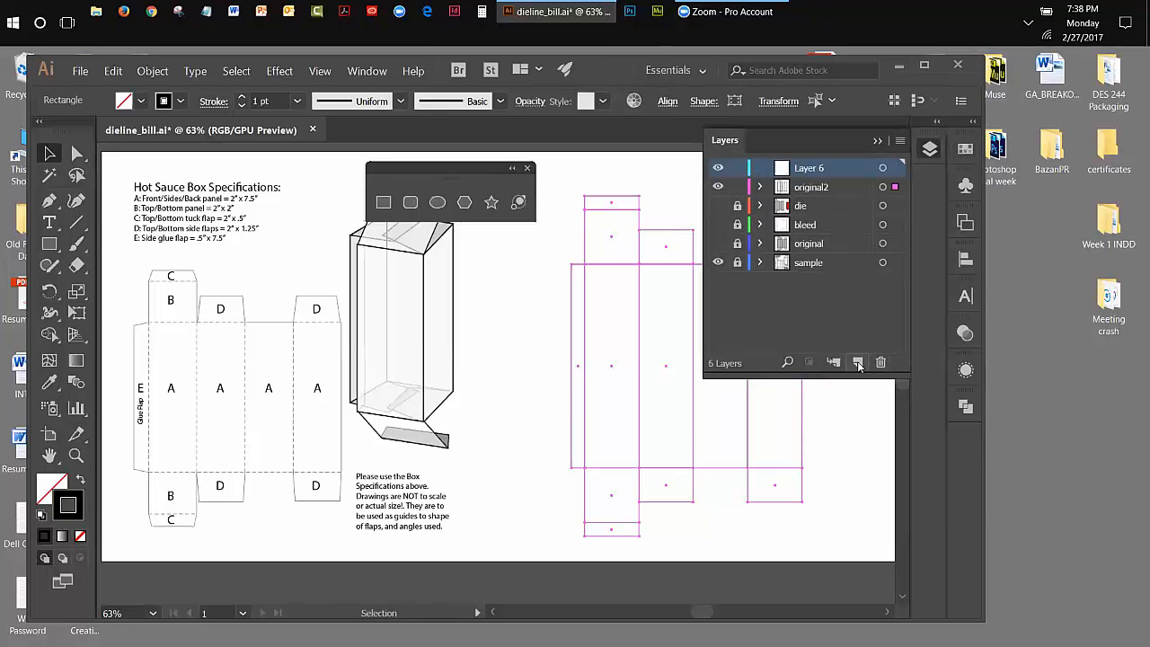
click(109, 72)
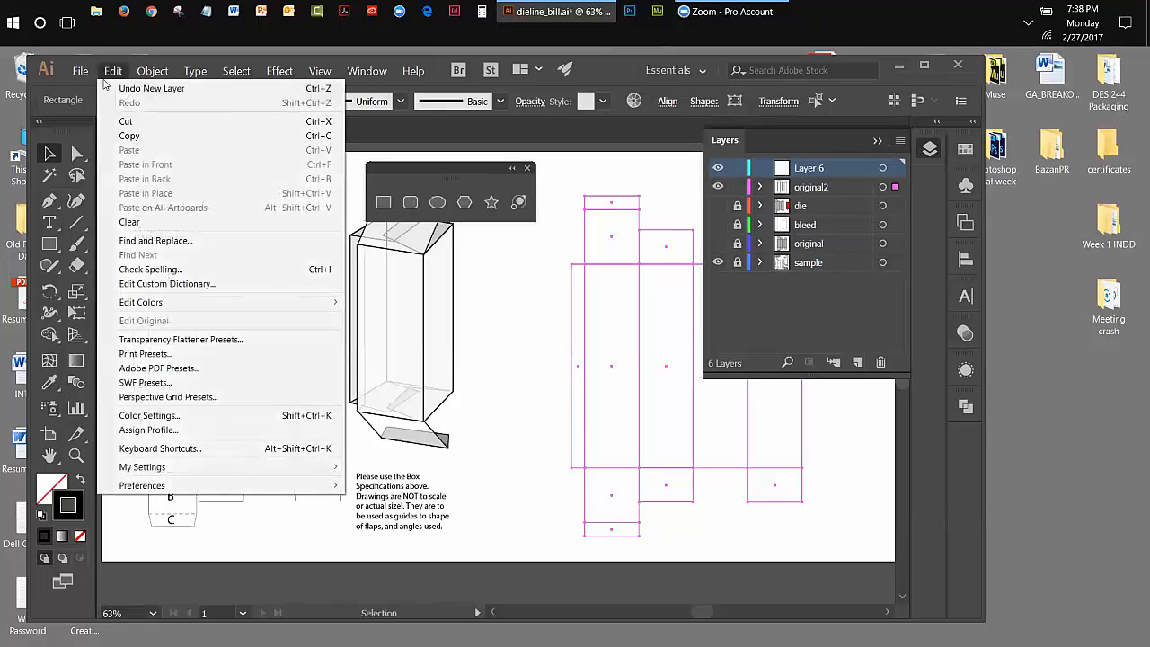
click(117, 137)
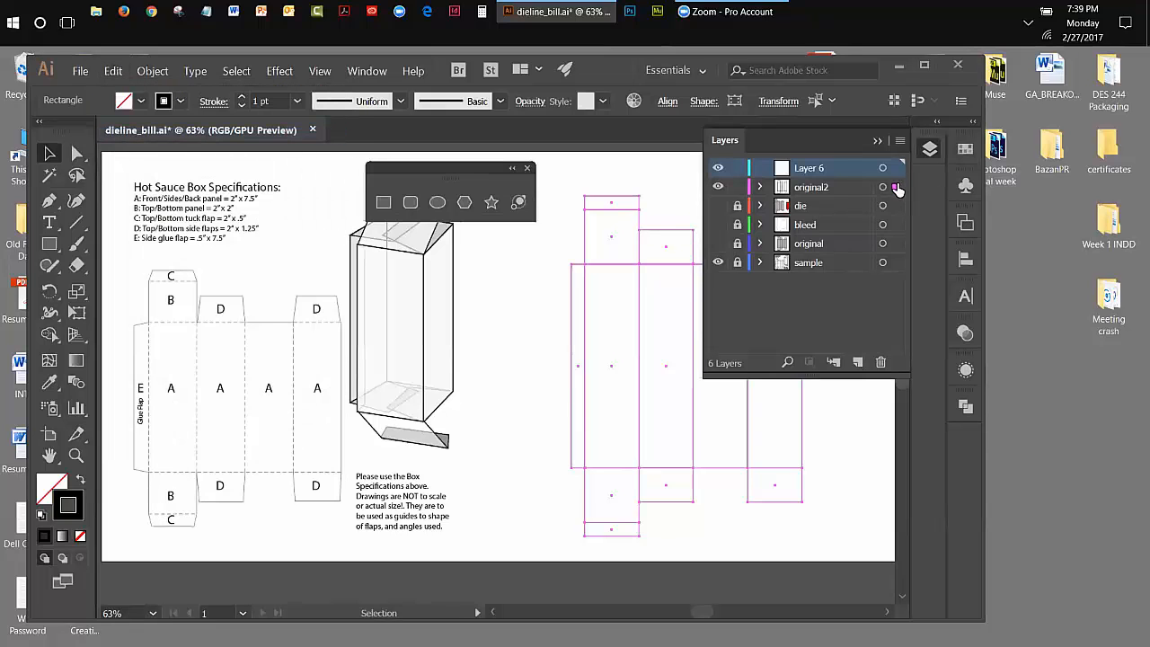
Paste the copied dieline in place on the new layer, with the original2 layer locked and hidden, and deselect it
click(739, 187)
click(110, 72)
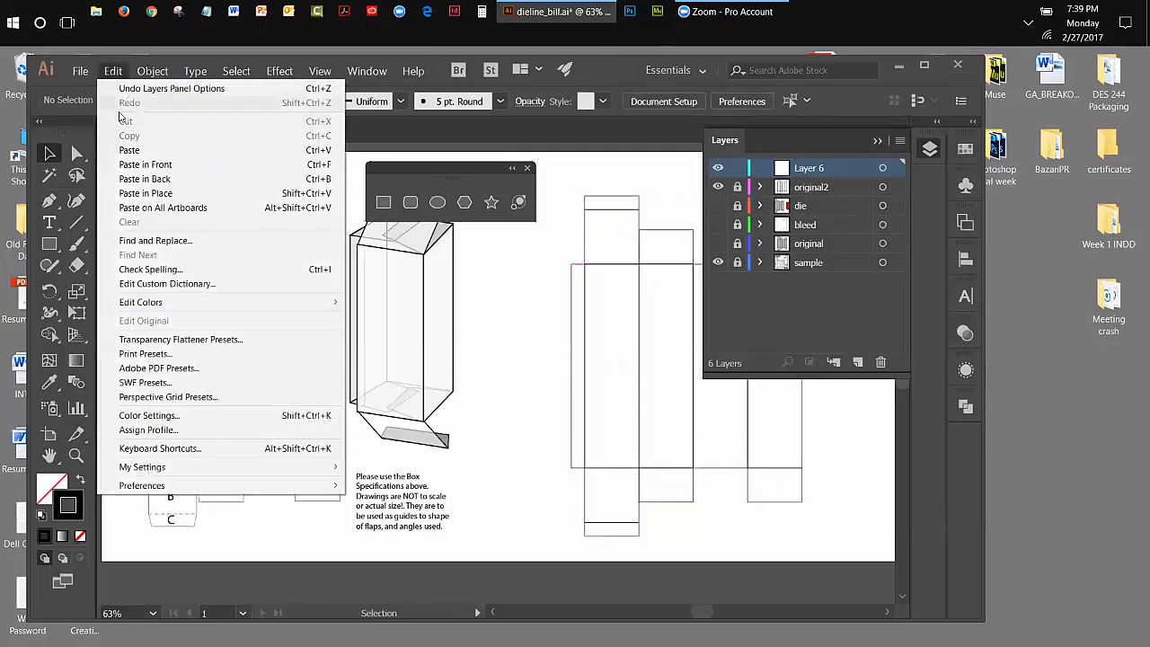
click(146, 193)
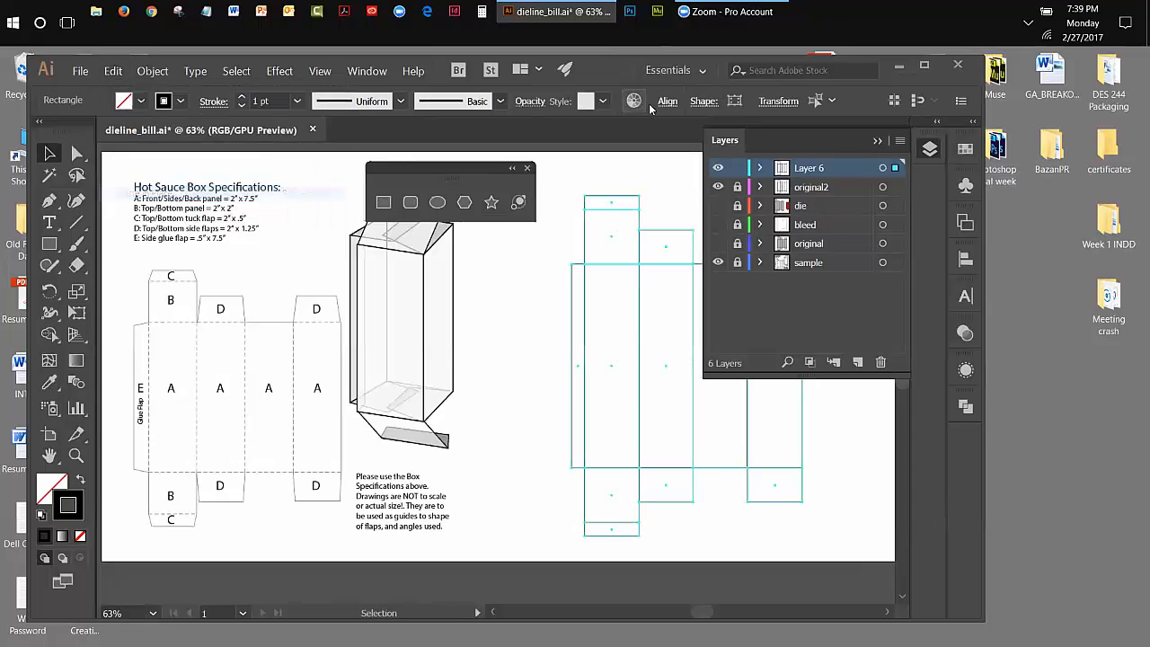
click(718, 188)
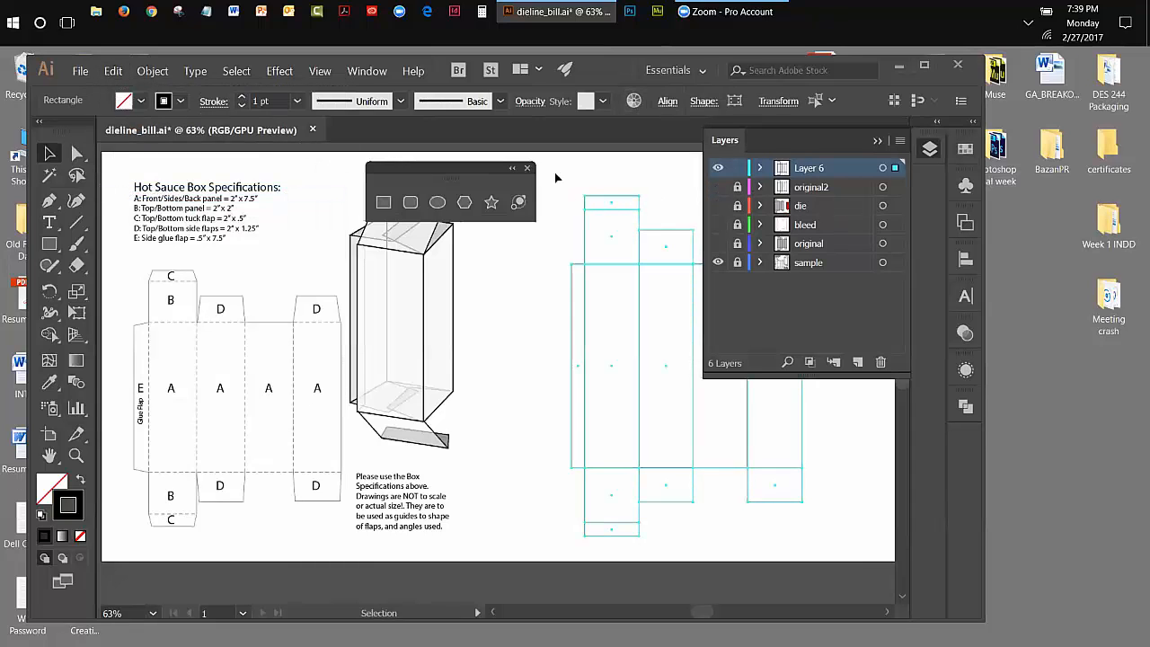
click(626, 164)
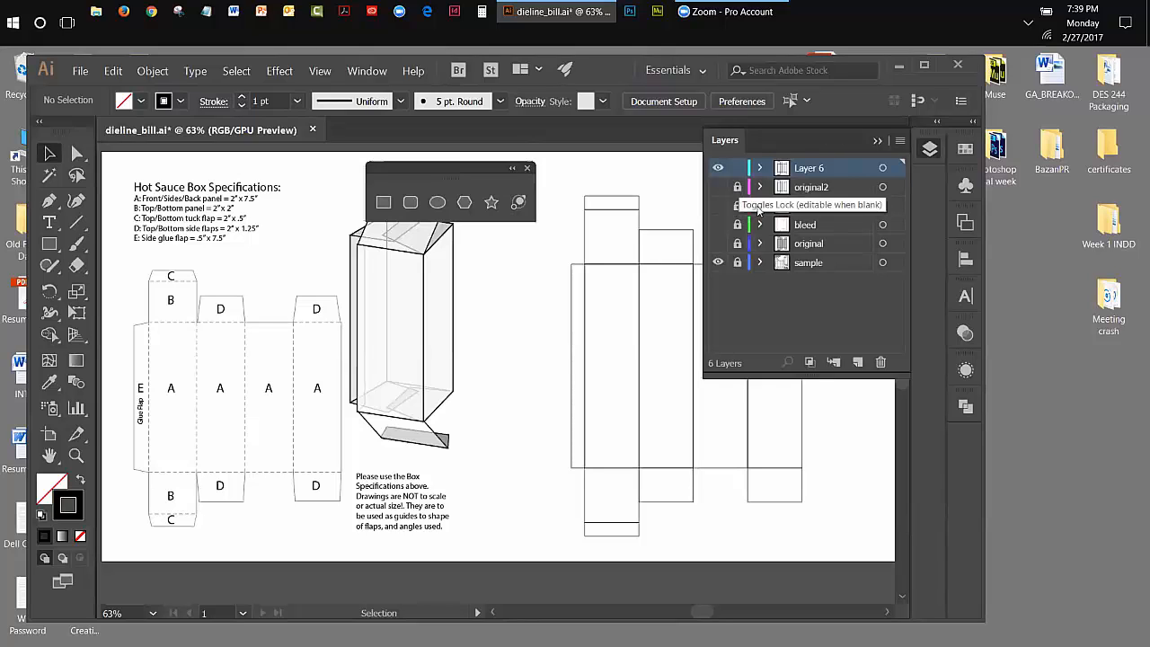
Rename the copied dieline's layer as trim and lock it, with a new layer added above it
double_click(811, 168)
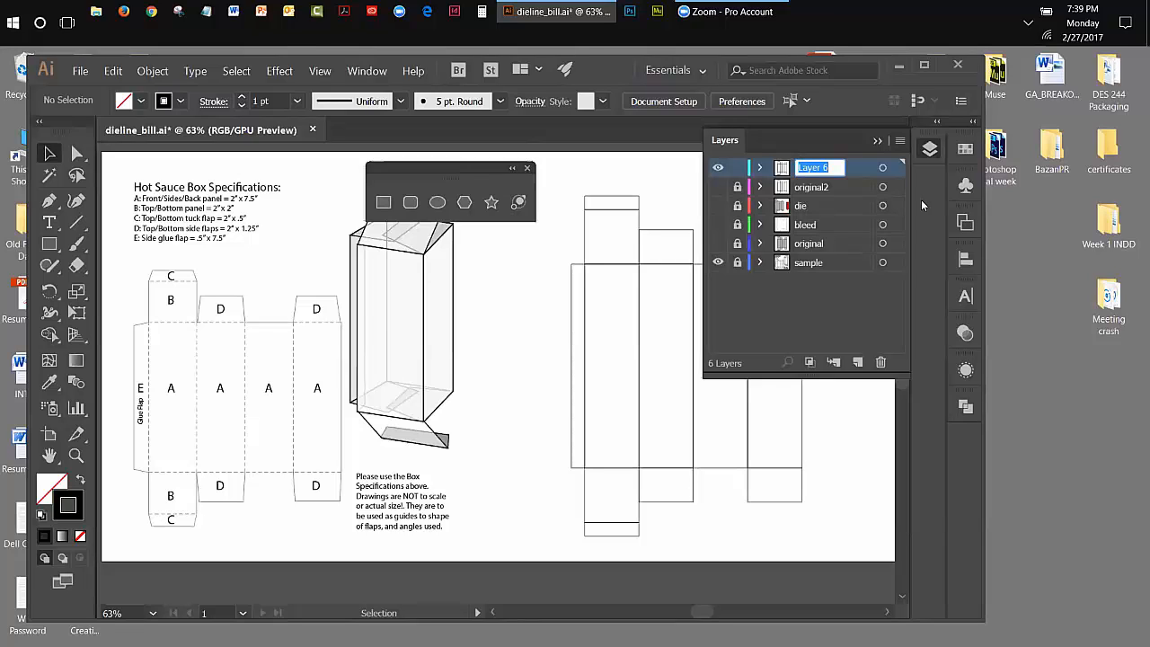
text(b)
click(860, 361)
click(736, 187)
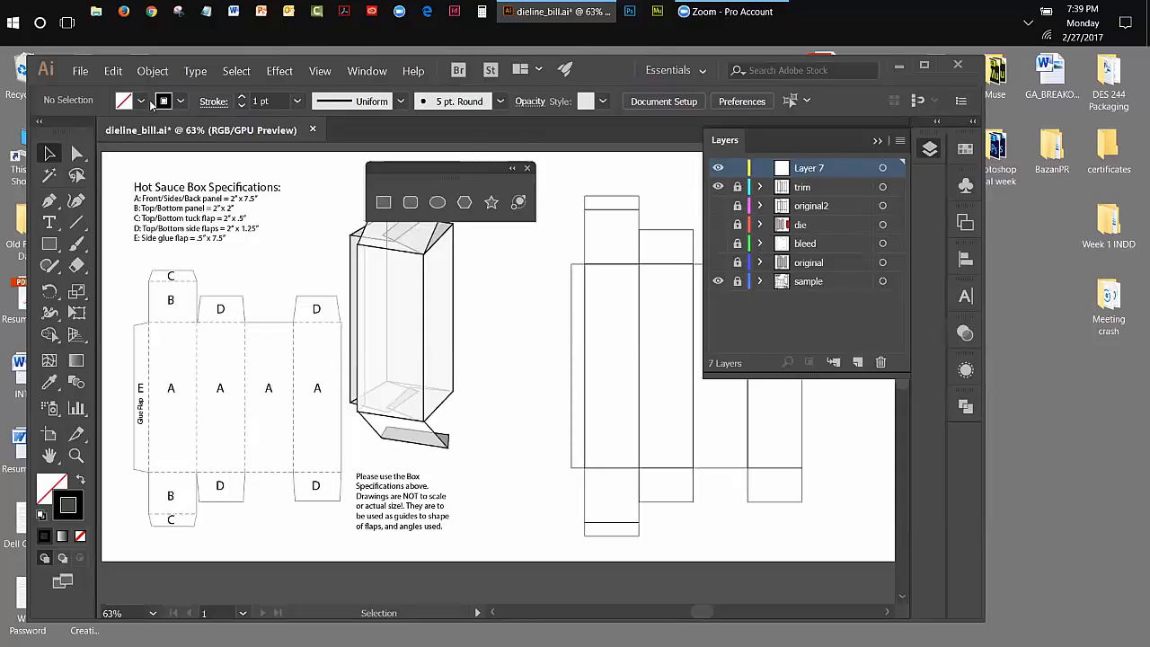
Paste the dieline in back on the new layer, naming that layer bleed and hiding the trim layer
click(114, 71)
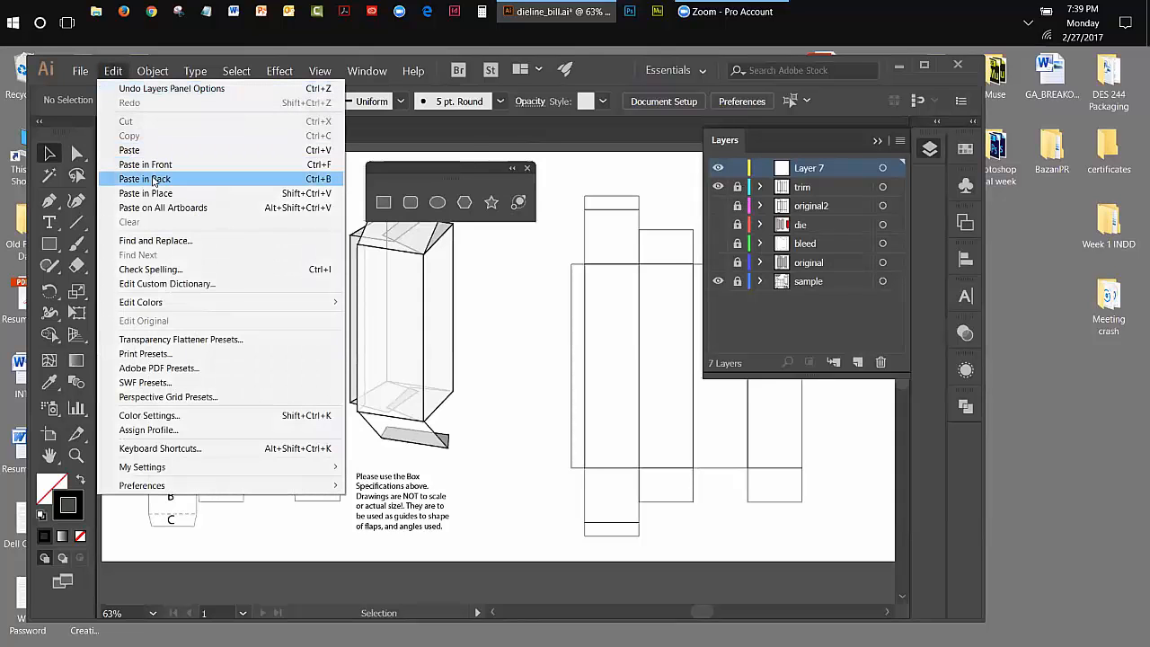
click(154, 181)
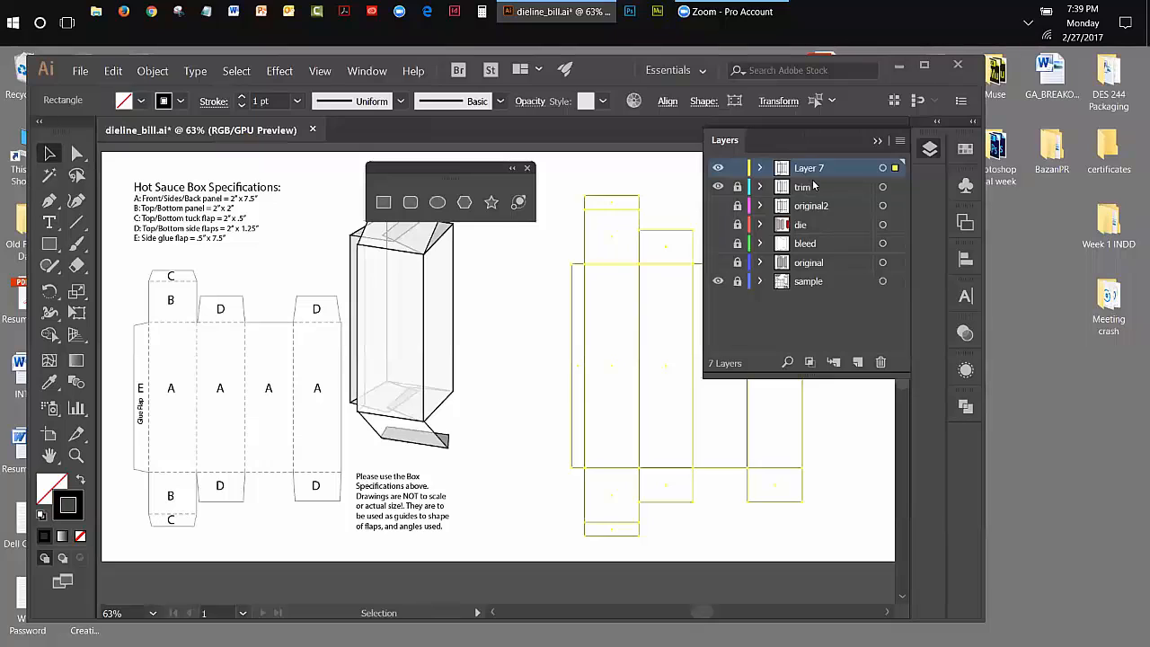
double_click(811, 168)
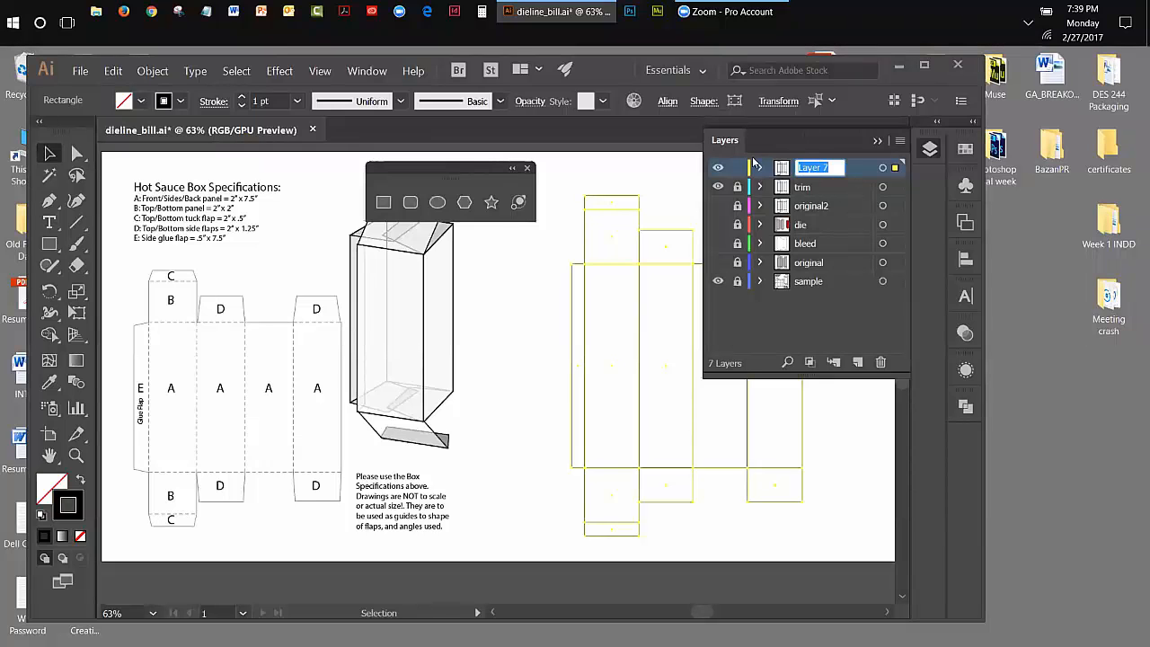
text(bleed)
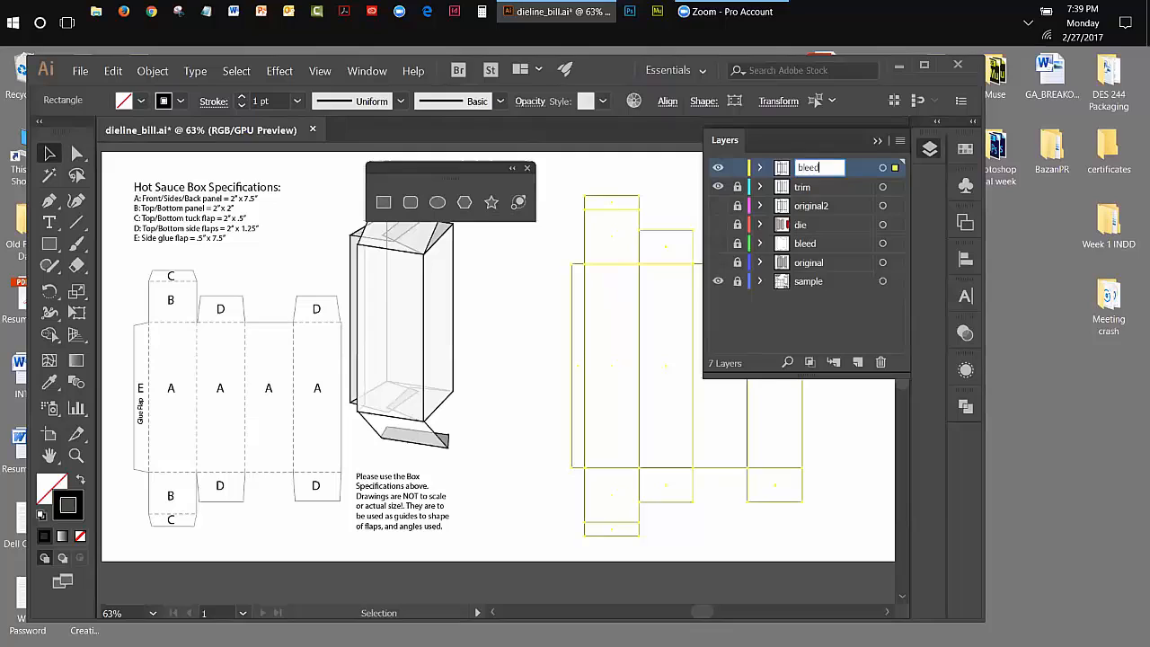
click(759, 312)
click(718, 187)
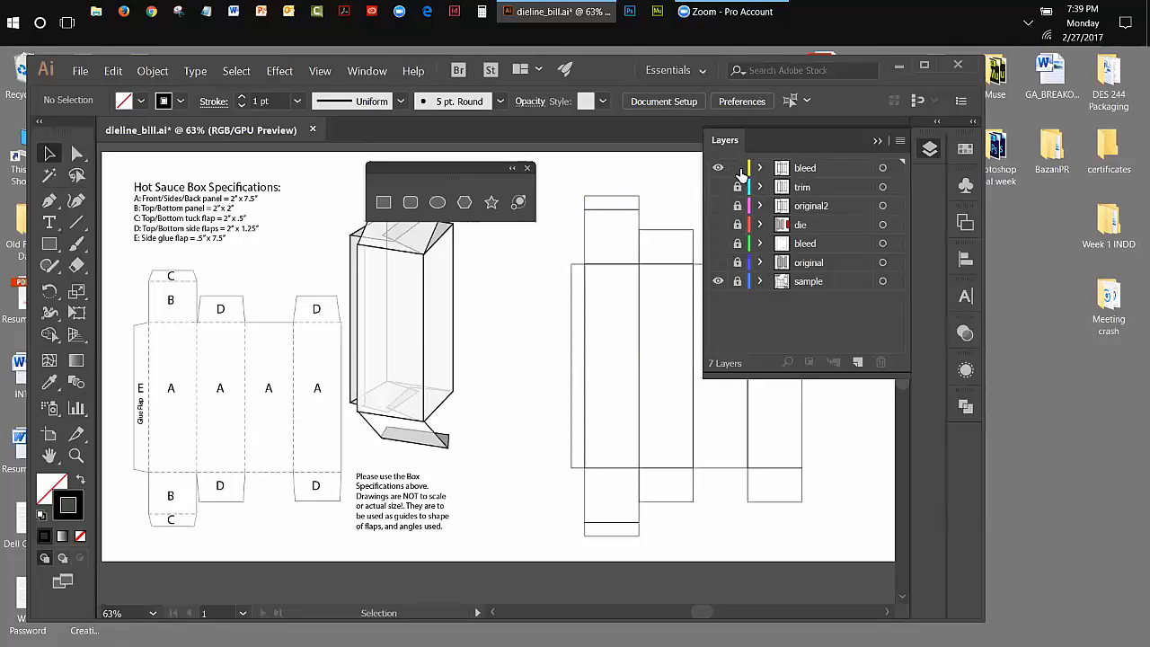
Try to unite all the dieline shapes on the bleed layer into one outline with Pathfinder
drag(561, 212, 858, 526)
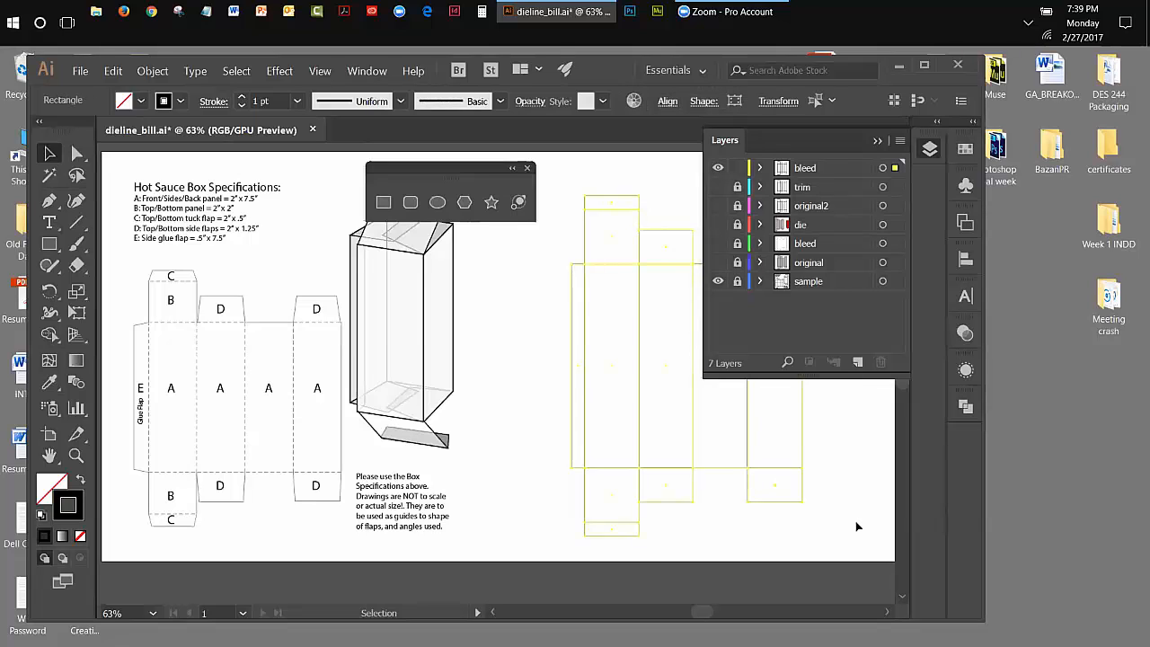
click(878, 140)
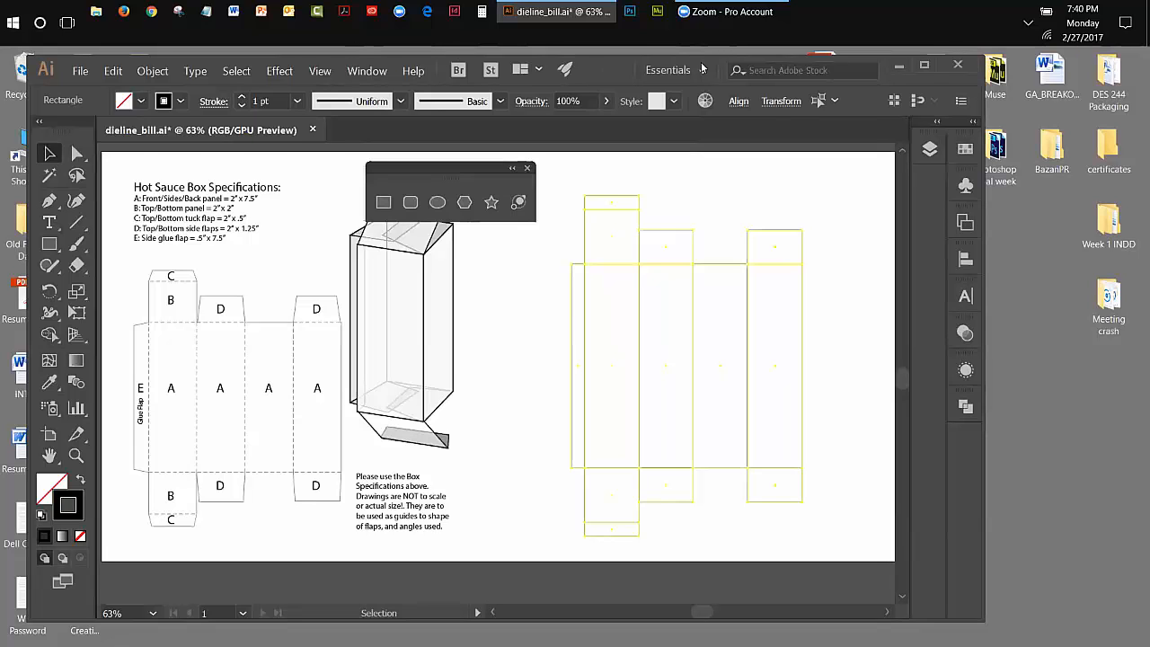
drag(702, 69, 707, 95)
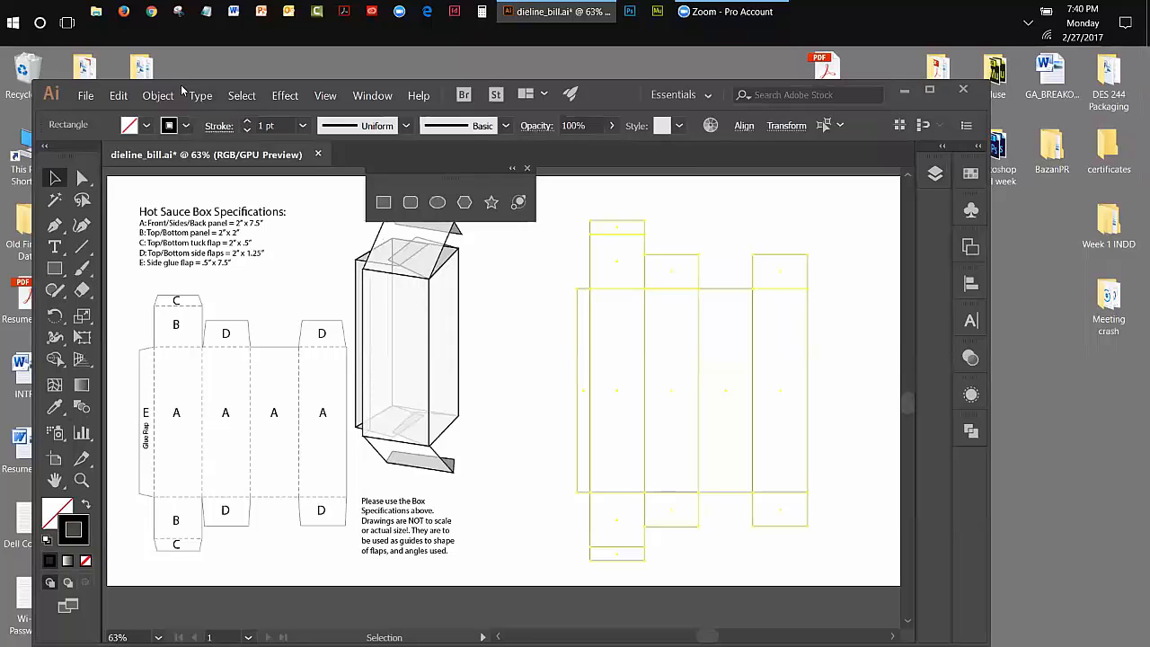
drag(181, 84, 180, 98)
click(363, 112)
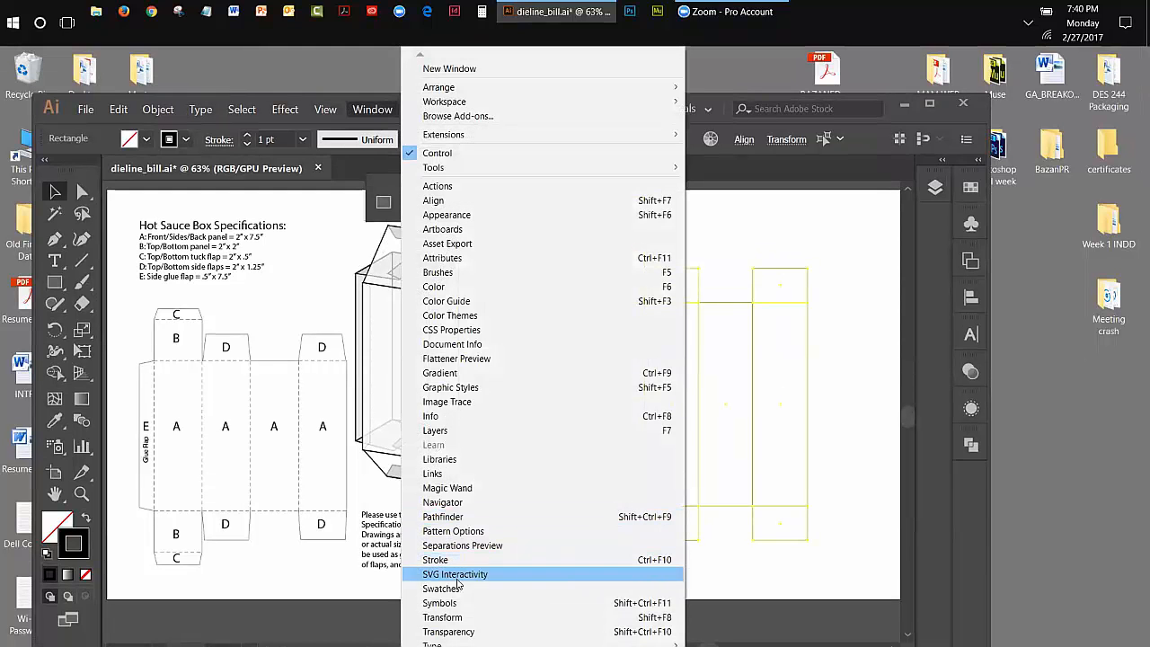
click(443, 518)
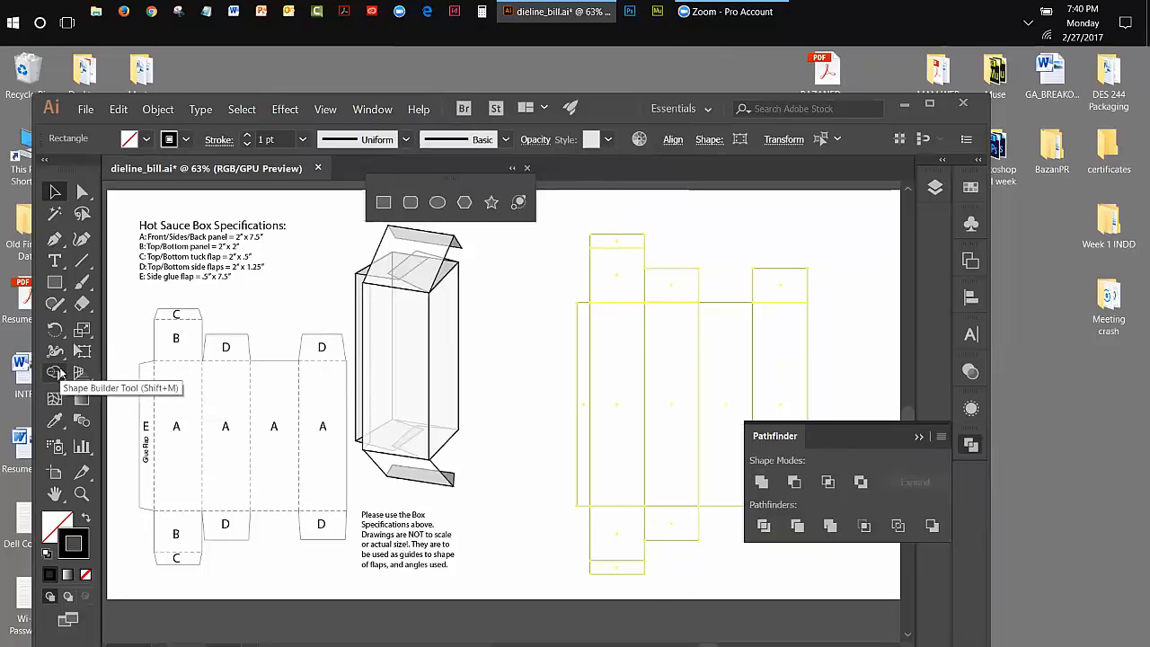
click(760, 483)
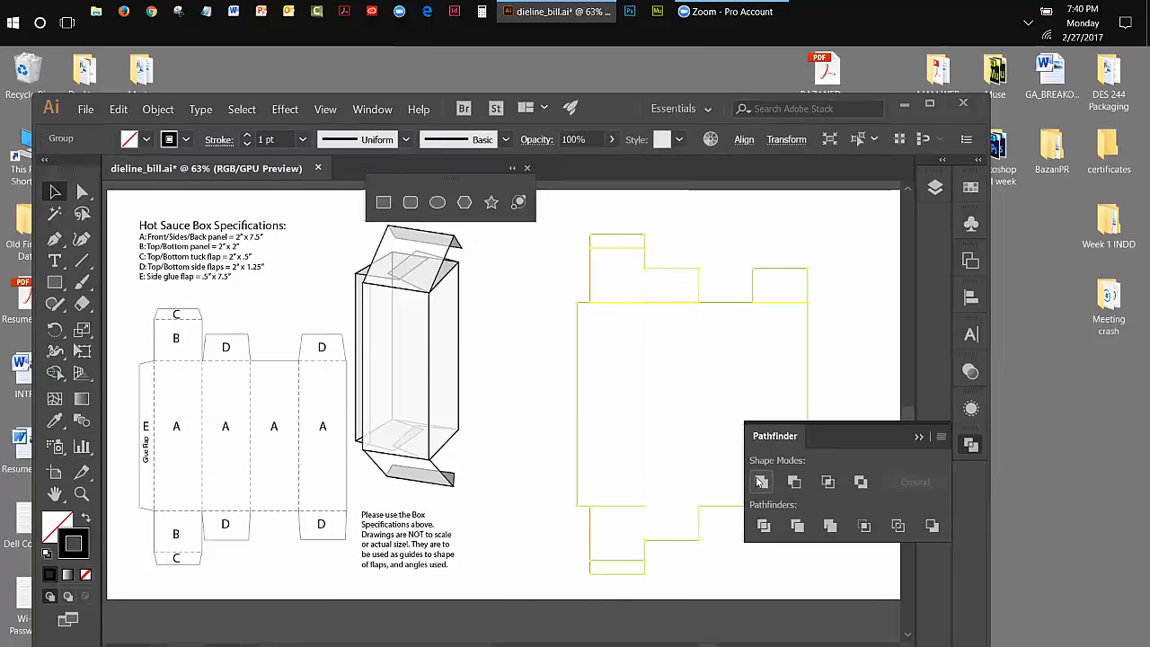
click(849, 272)
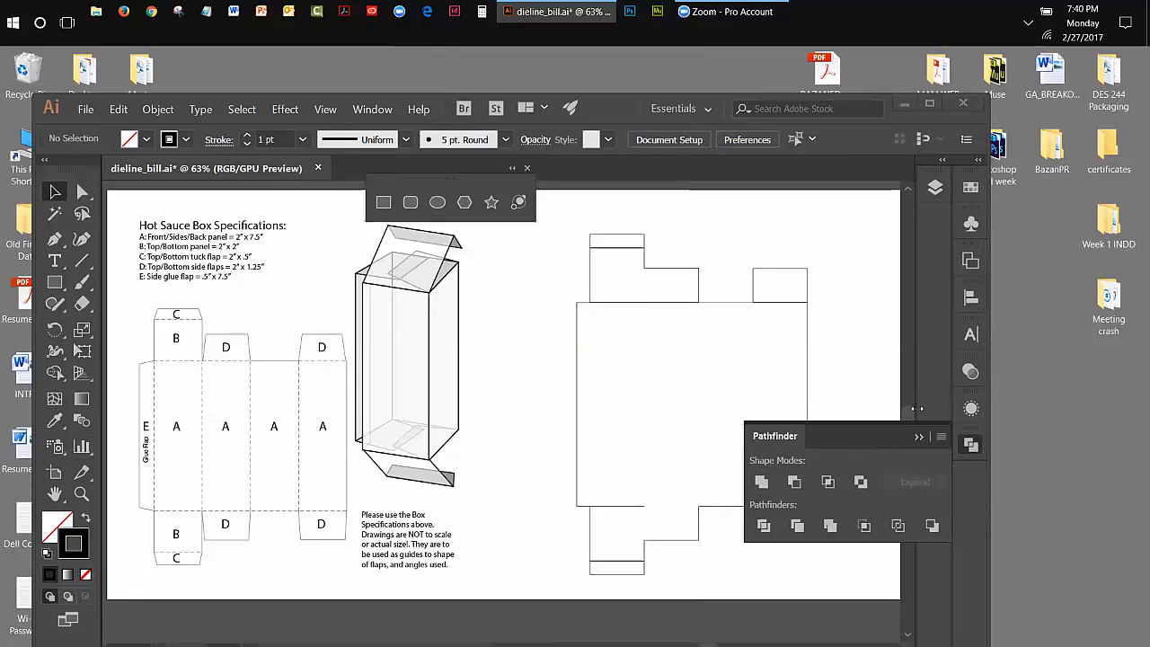
click(918, 437)
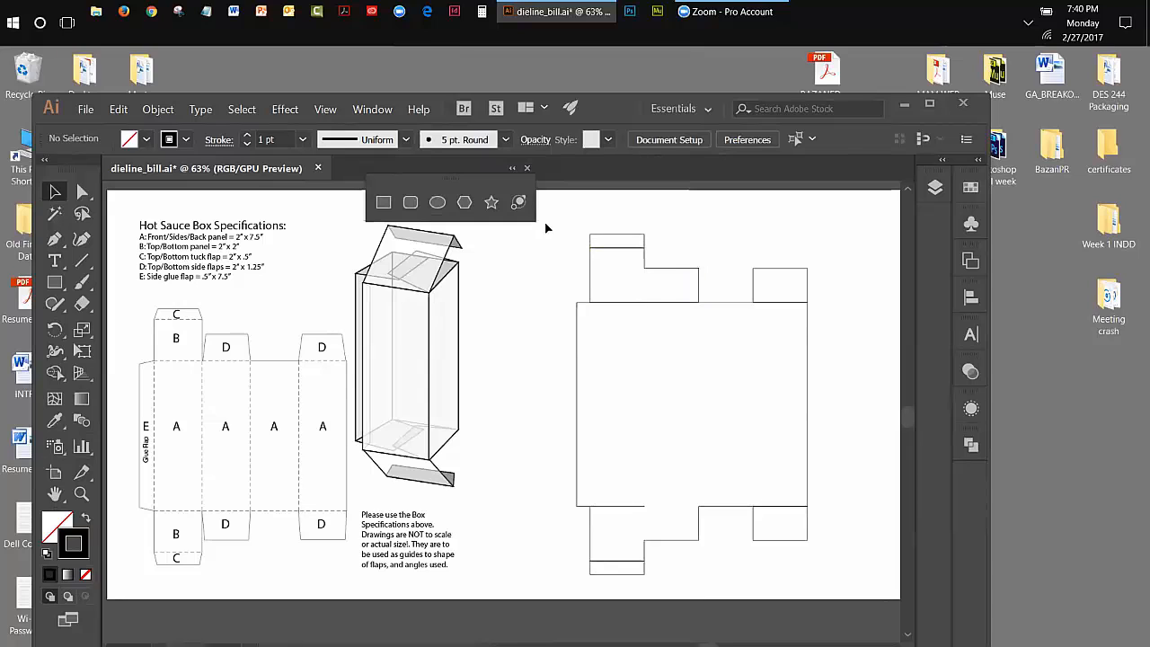
Undo the union of the dieline shapes
drag(569, 217, 805, 279)
click(117, 109)
click(134, 124)
Nudge the upper flaps down against the tall panels, and the upper tuck flap down against its panel
click(683, 232)
drag(580, 230, 821, 294)
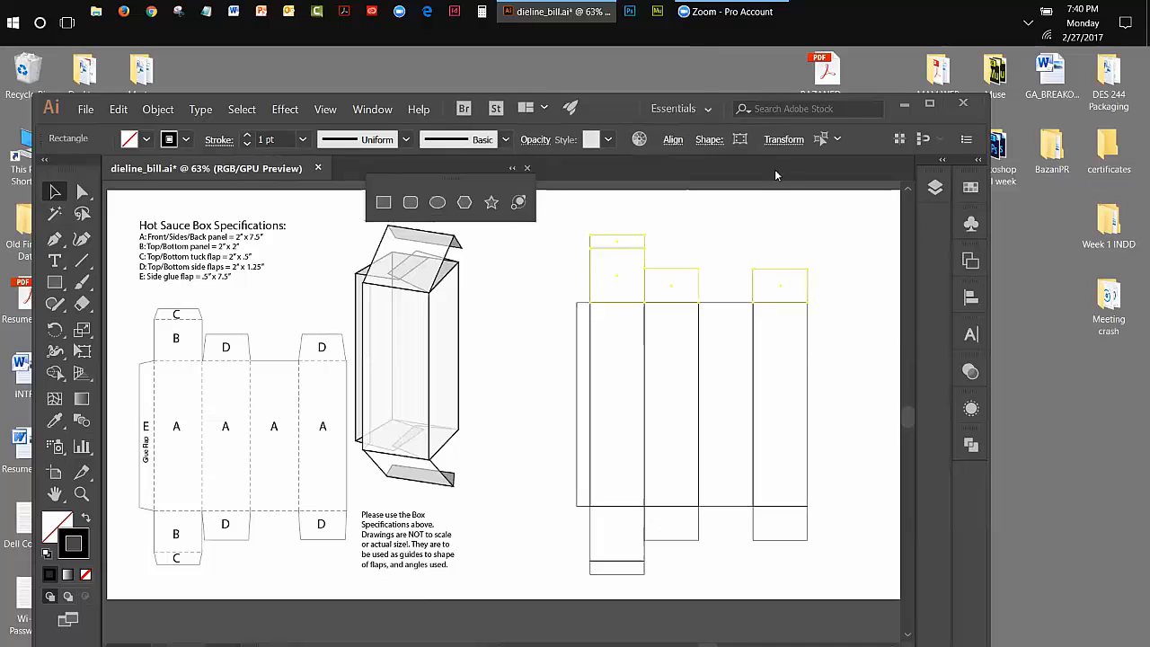
click(701, 235)
drag(568, 218, 651, 236)
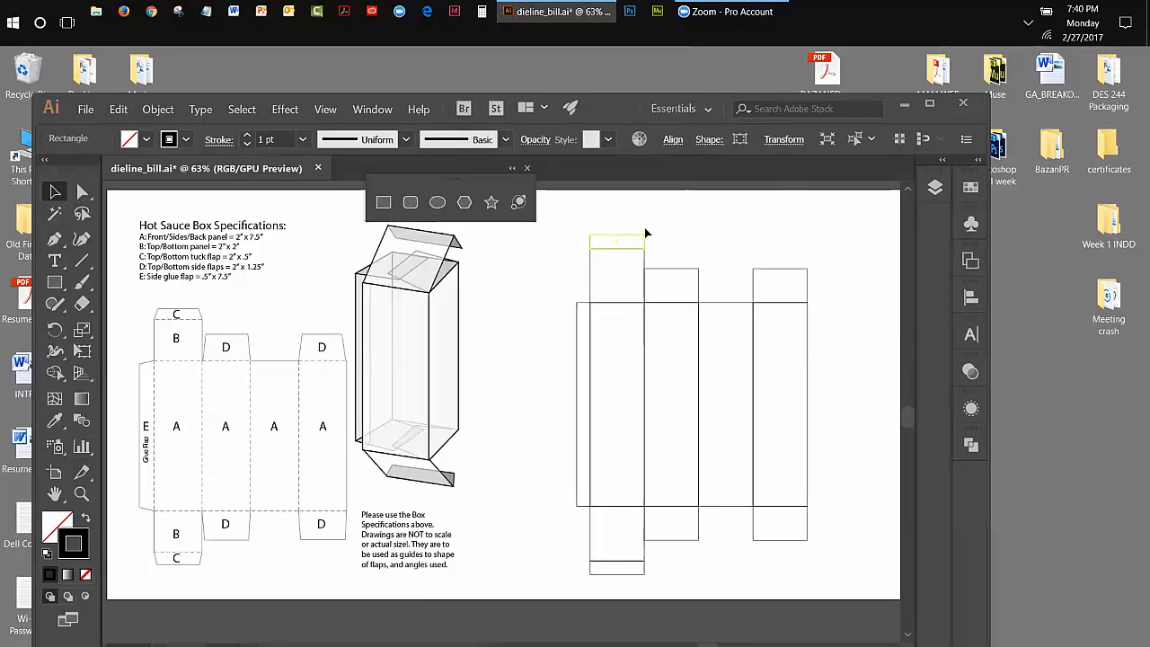
click(723, 234)
Nudge the lower flaps and the lower tuck flap up by 0.0139 in so they overlap the shapes above, and deselect them
drag(566, 556, 703, 554)
drag(541, 533, 825, 587)
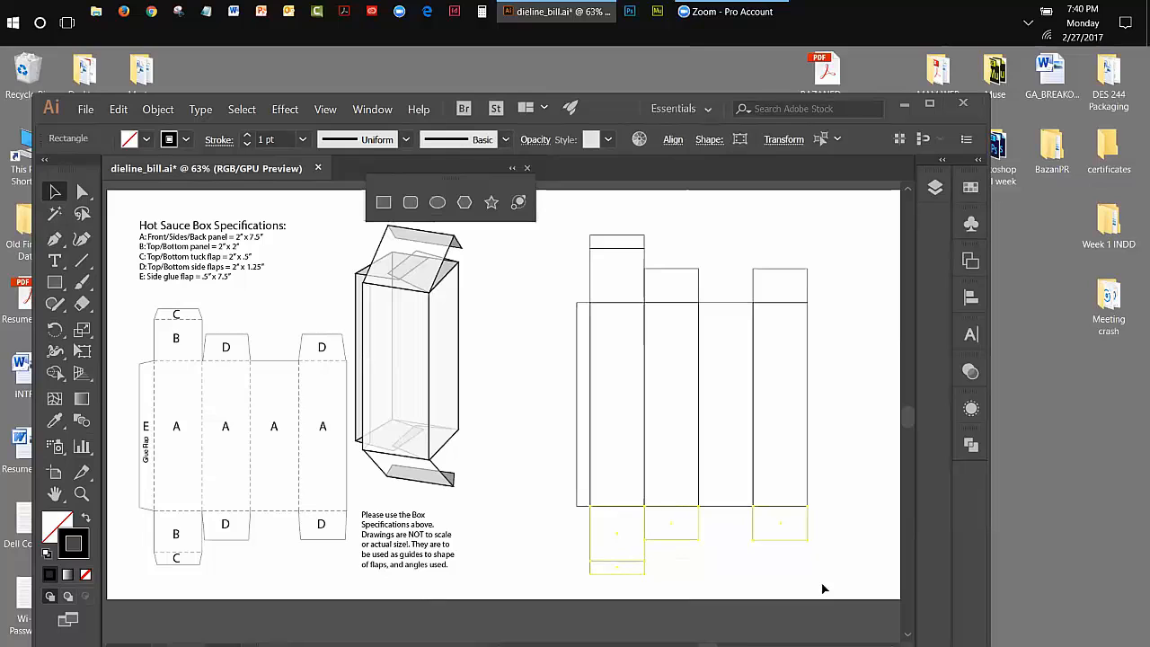
click(780, 555)
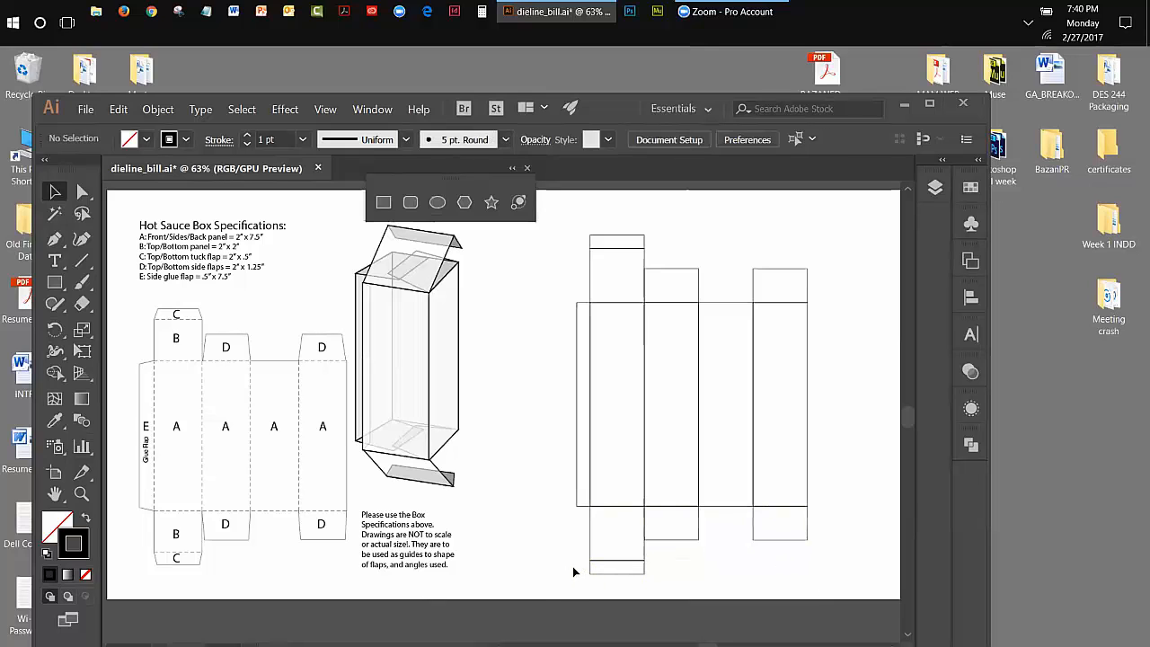
drag(608, 576, 601, 570)
key(Return)
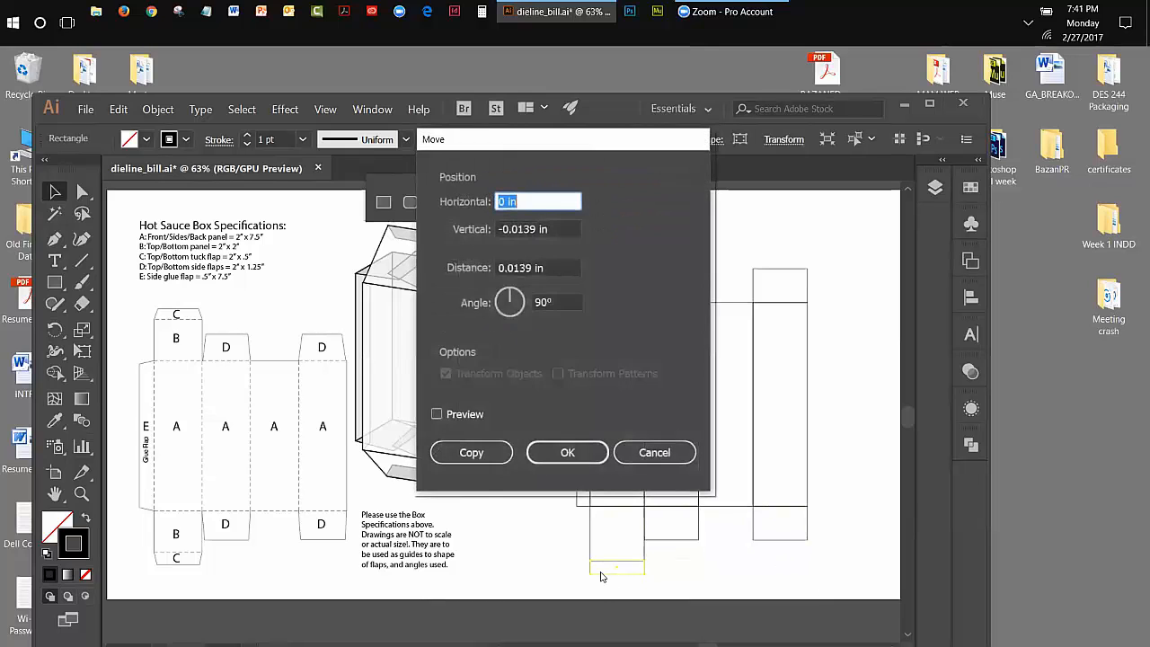
click(631, 458)
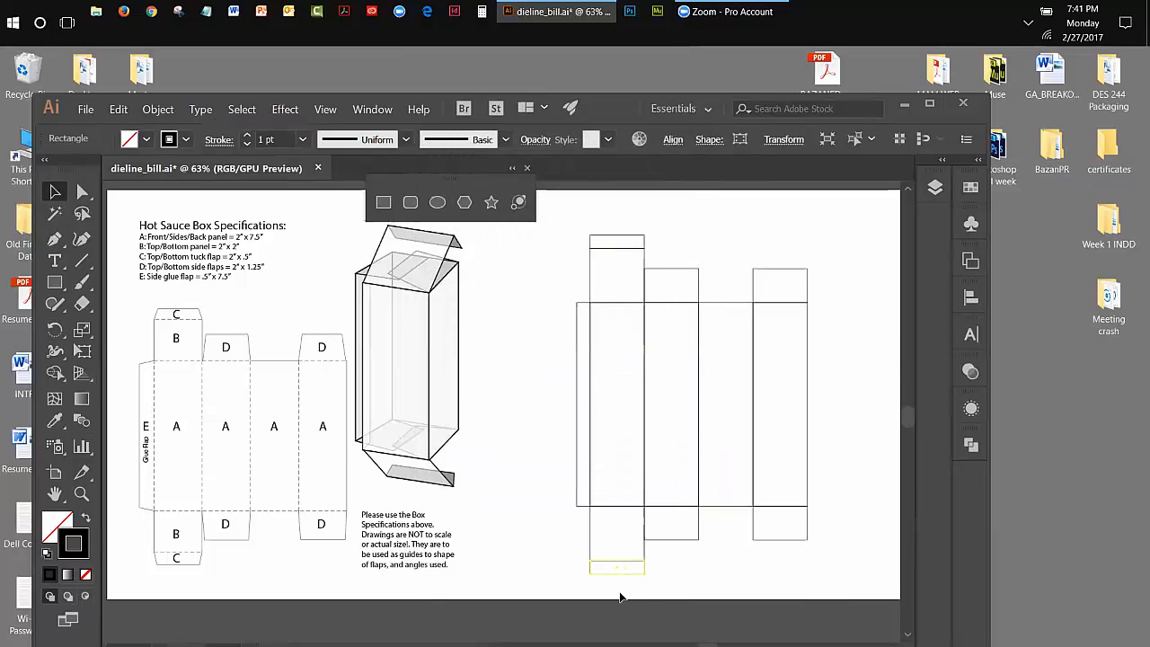
click(665, 566)
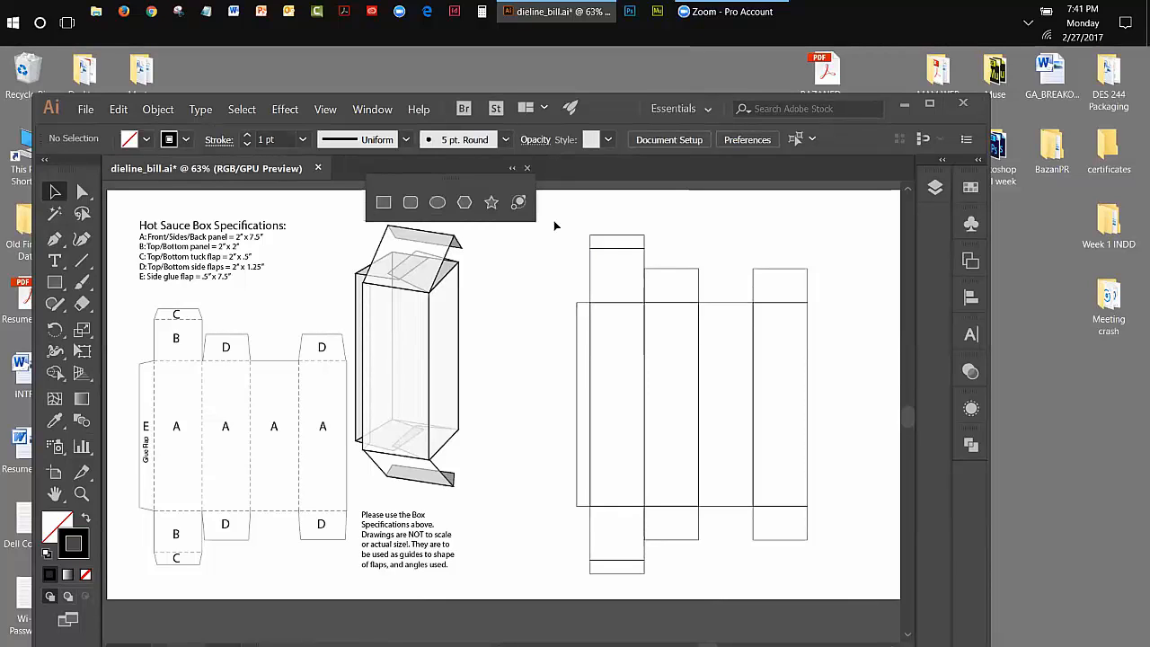
Select all the adjusted dieline shapes on the bleed layer and unite them into one outer outline
drag(556, 227, 842, 577)
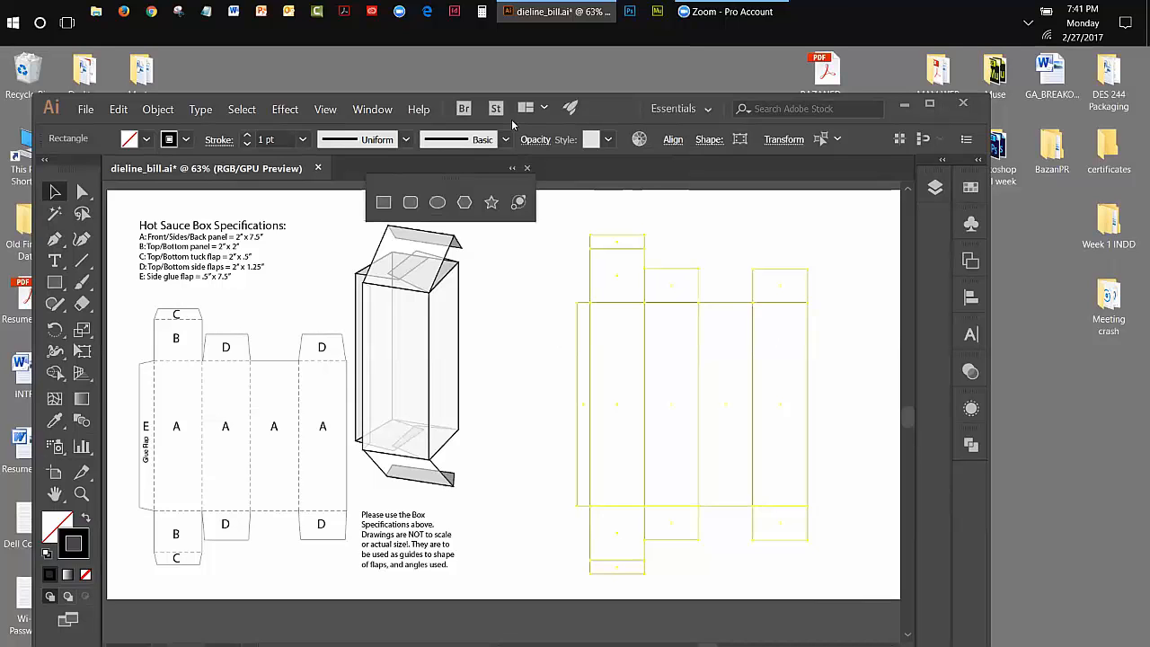
click(372, 110)
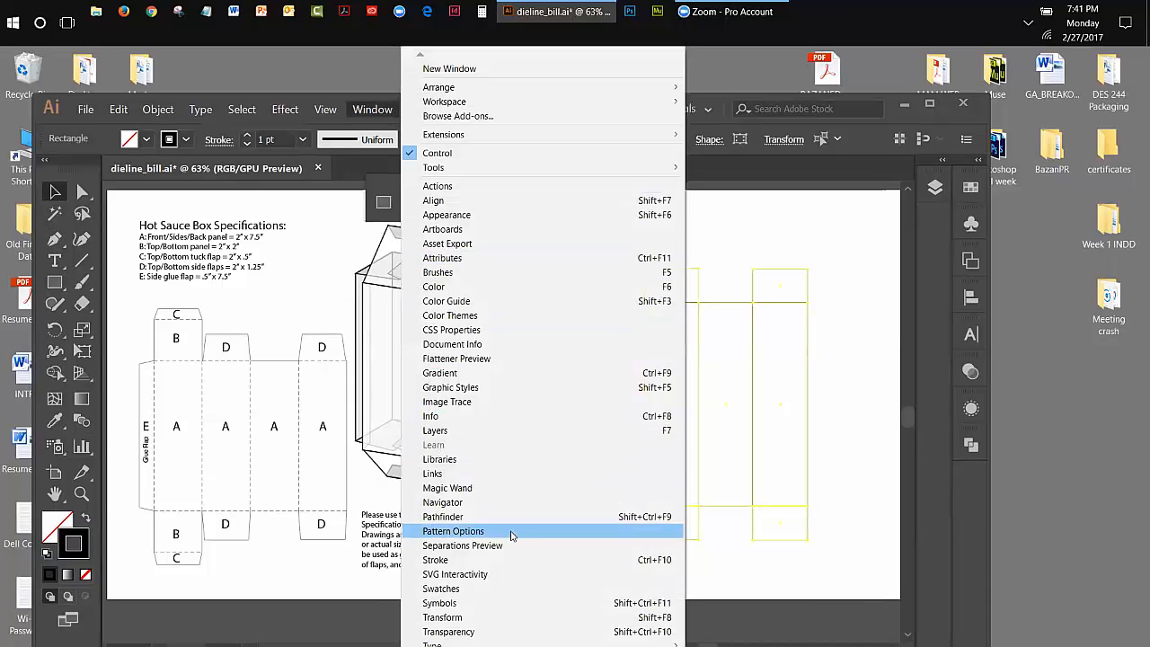
click(485, 518)
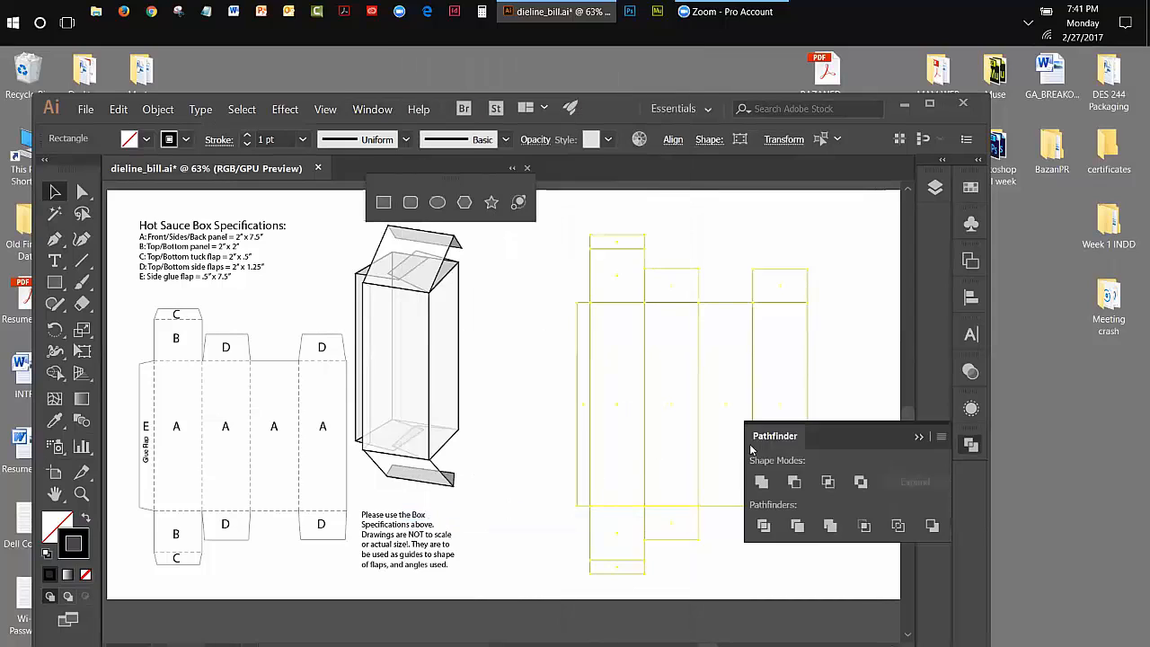
click(770, 486)
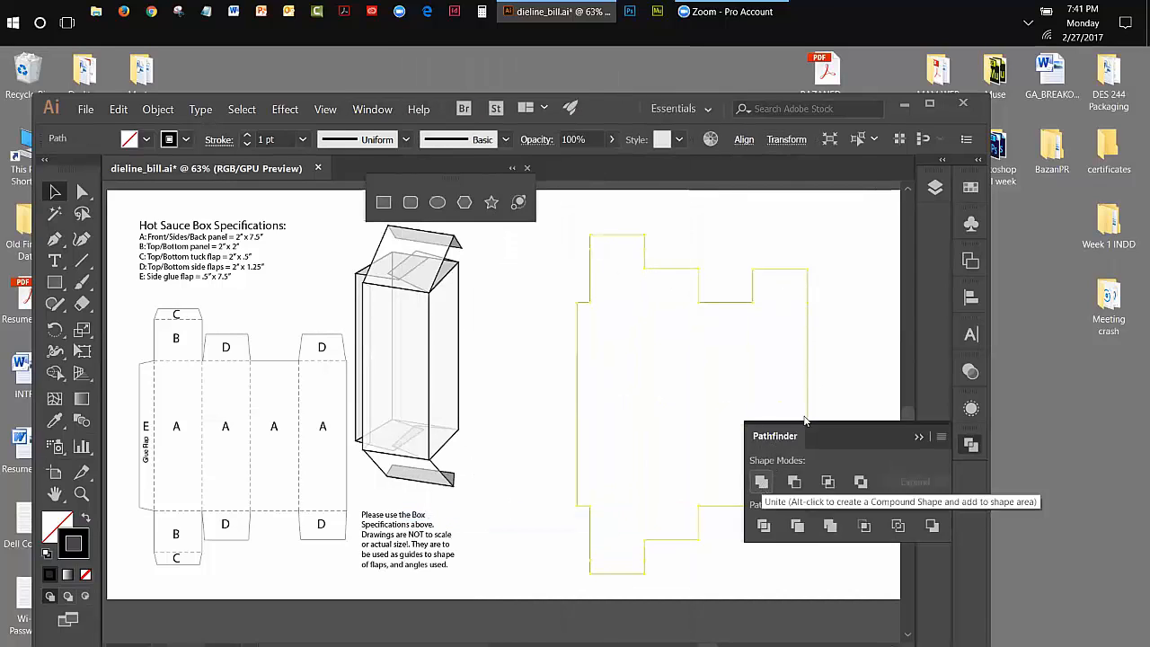
click(834, 334)
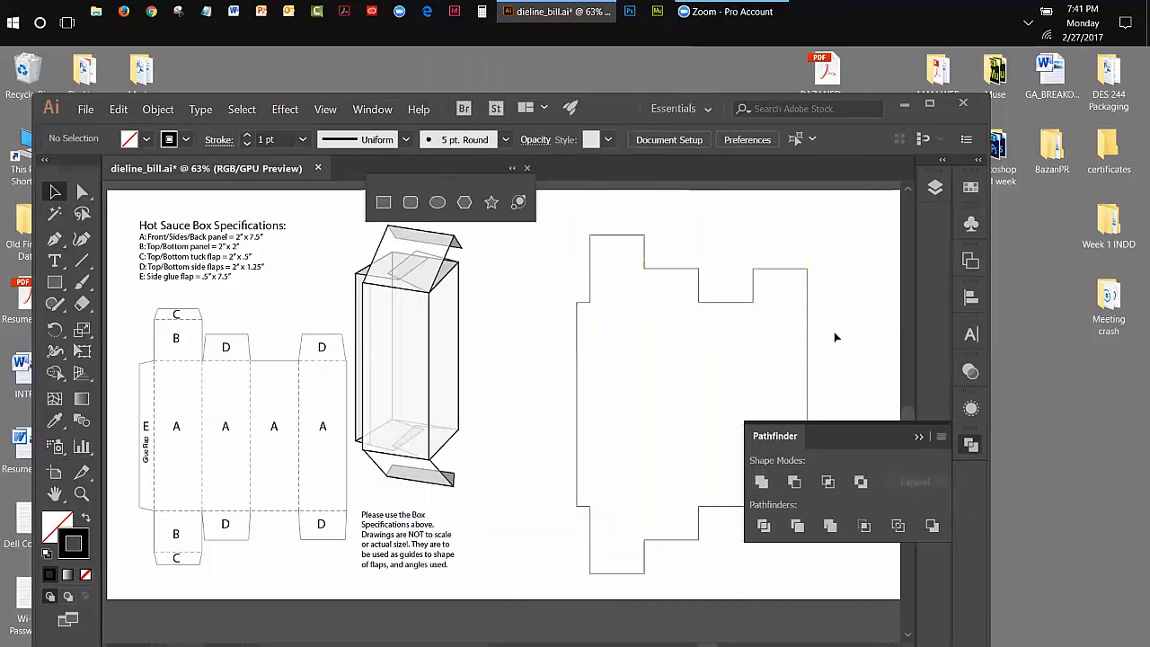
click(915, 438)
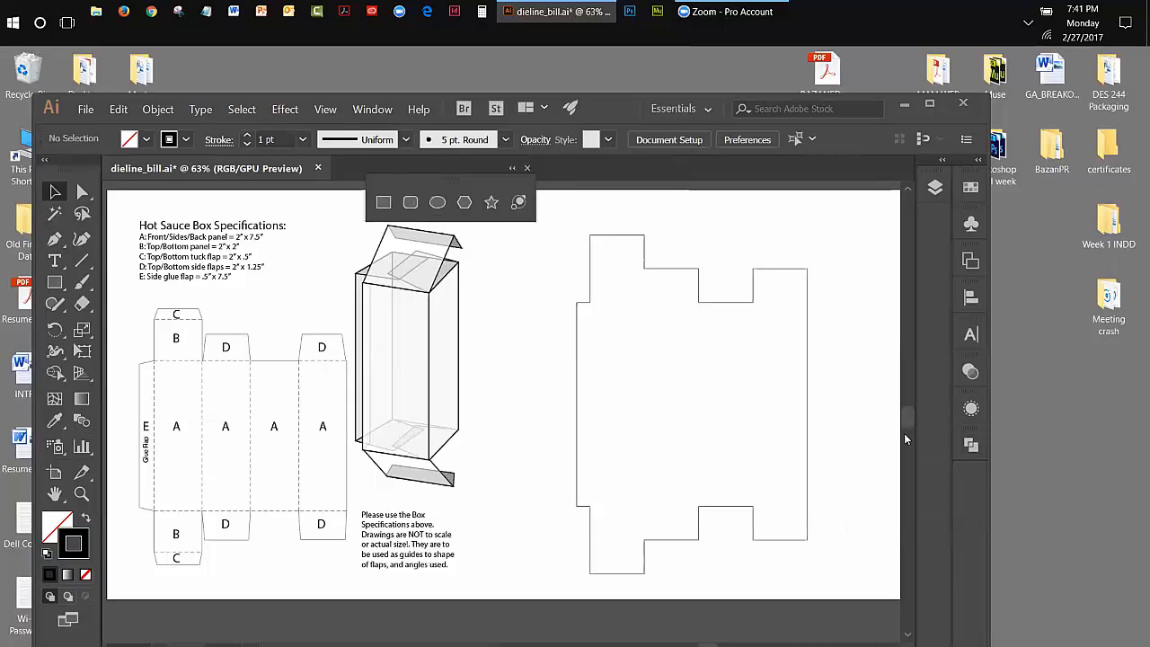
click(1011, 315)
Show the locked trim layer beneath the bleed layer and select the united bleed outline
click(935, 187)
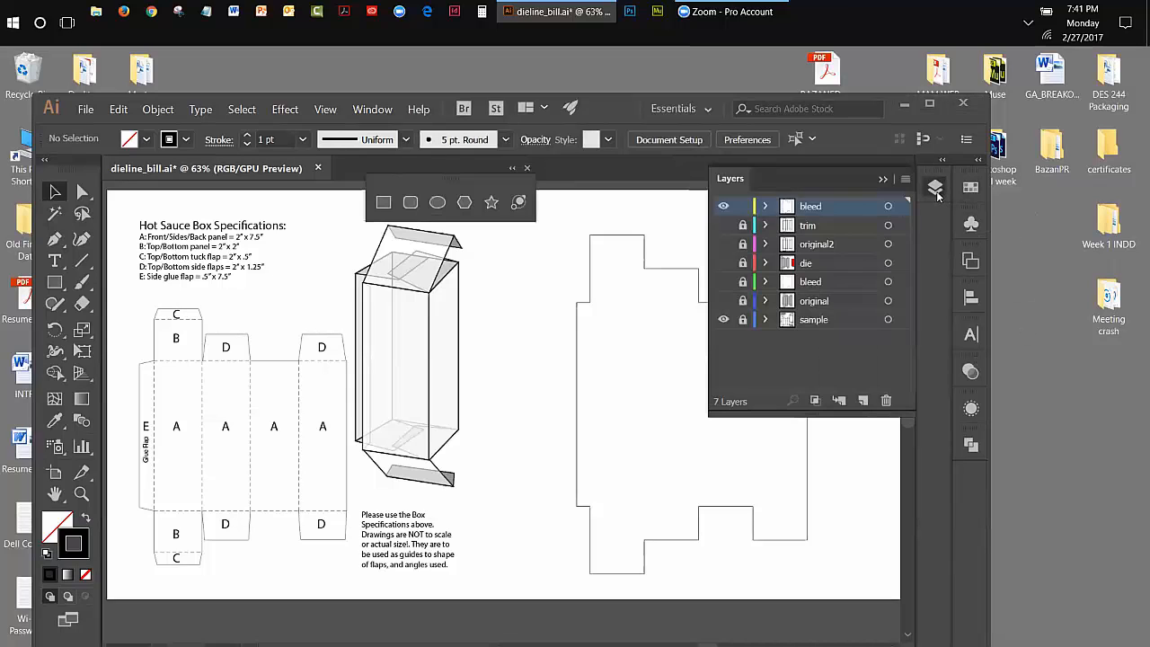
click(724, 226)
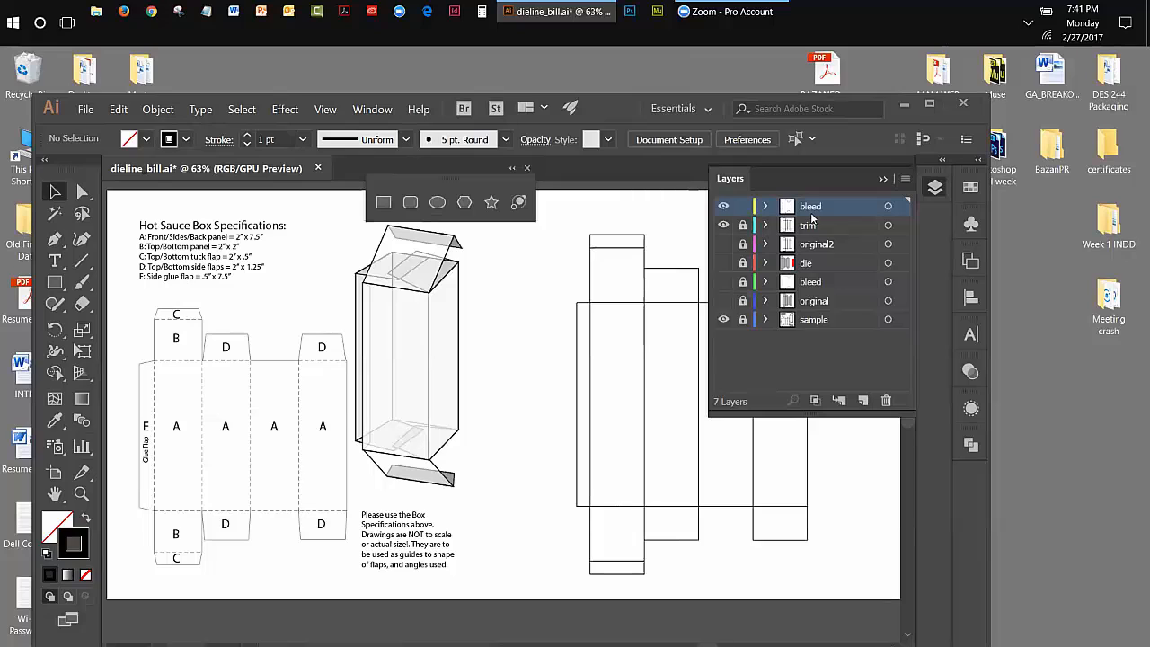
click(672, 269)
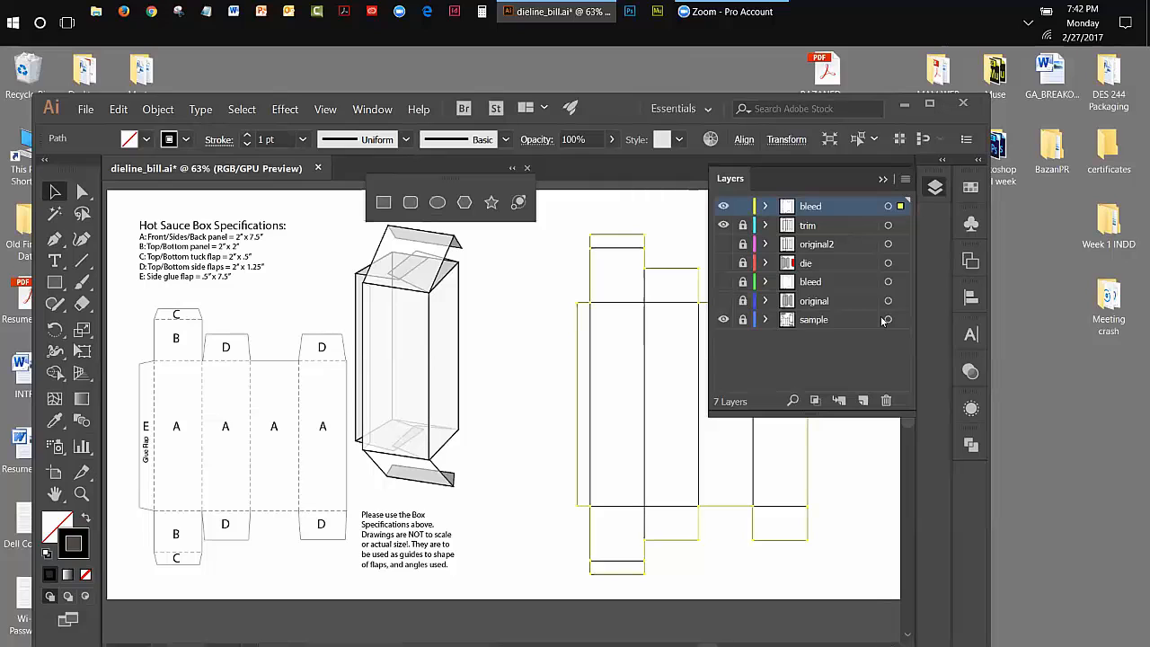
Show the older bleed layer briefly to compare its outline with the dieline, and hide it again
click(789, 284)
click(725, 282)
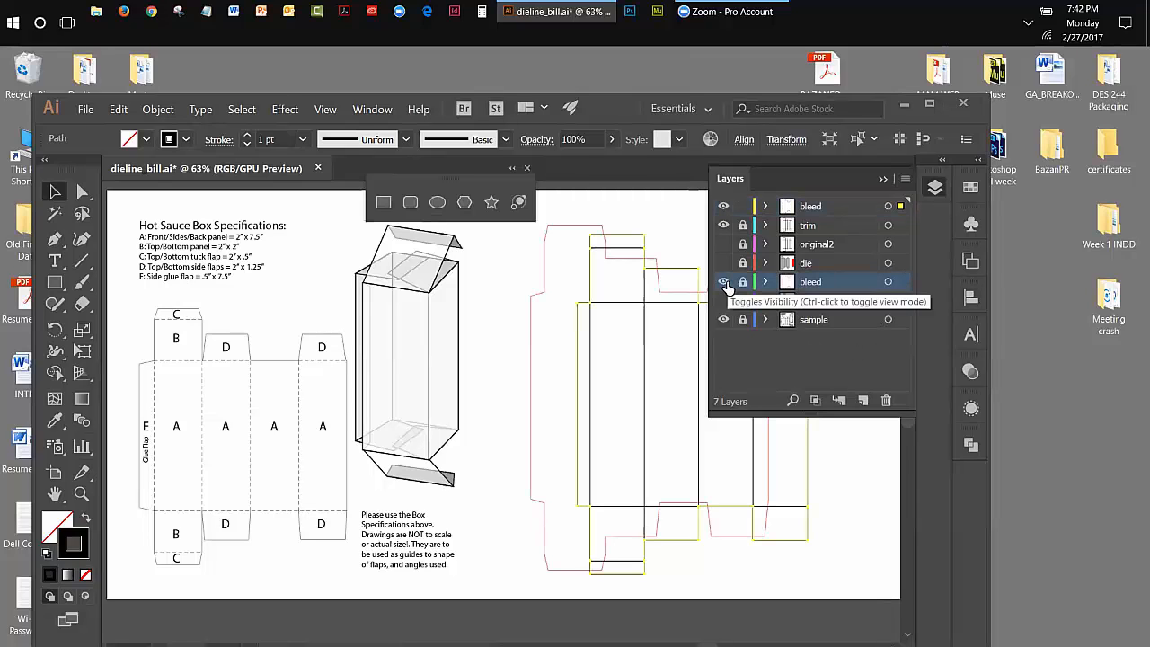
click(724, 282)
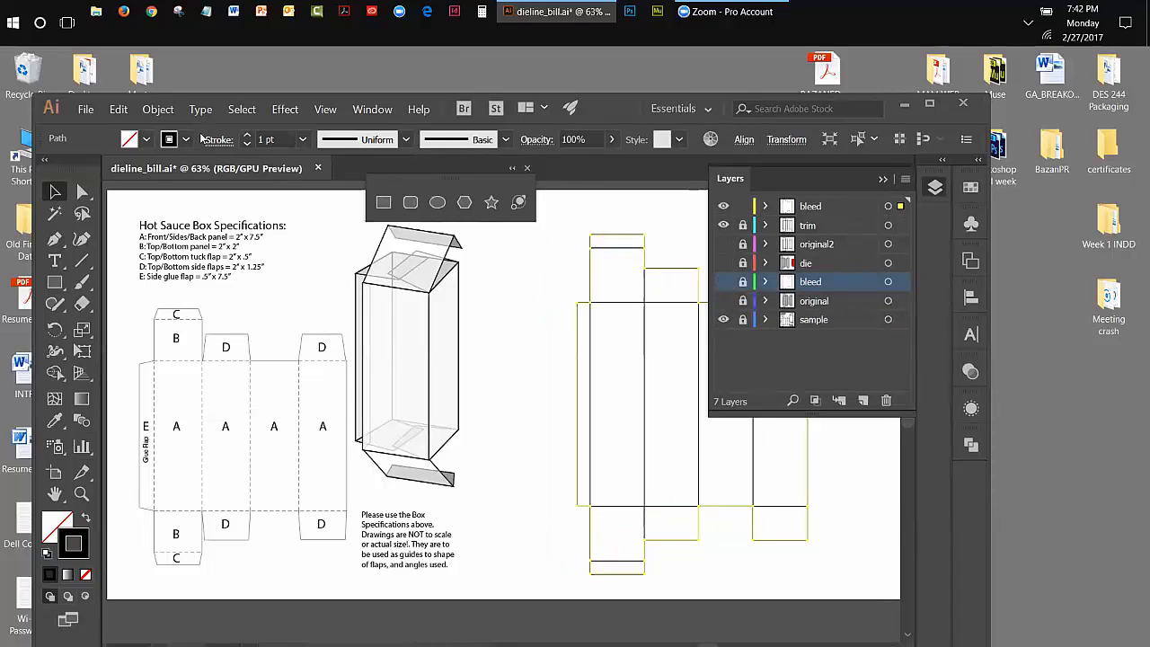
Offset the united bleed outline outward by 0.125 in using Offset Path
click(154, 109)
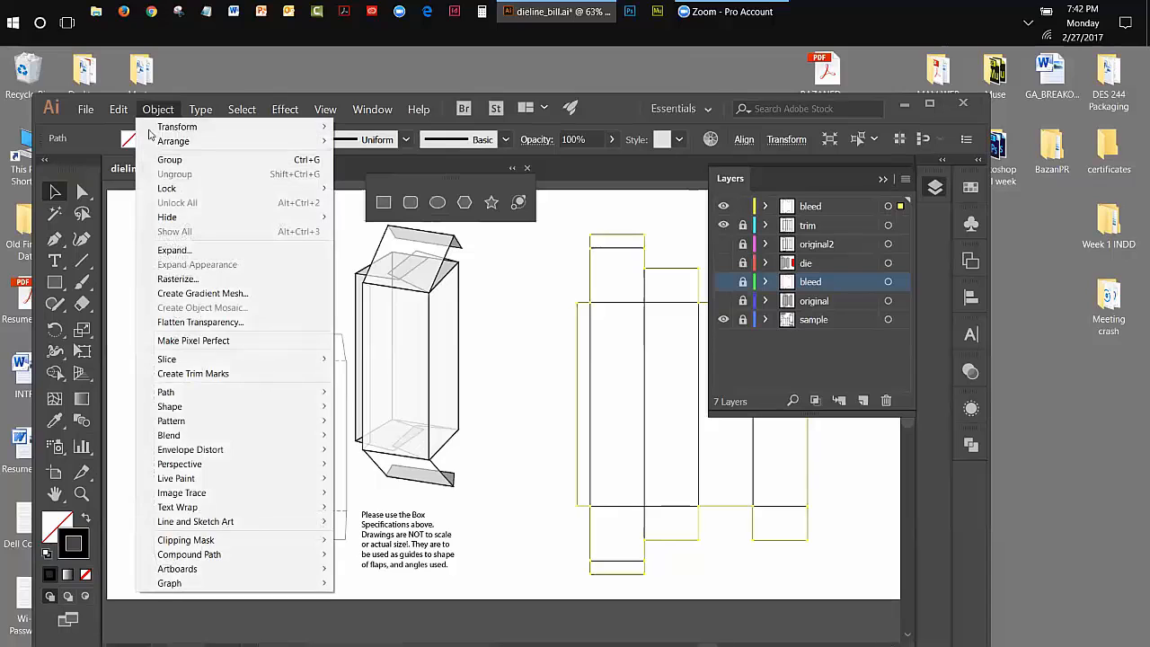
mouse_move(176, 441)
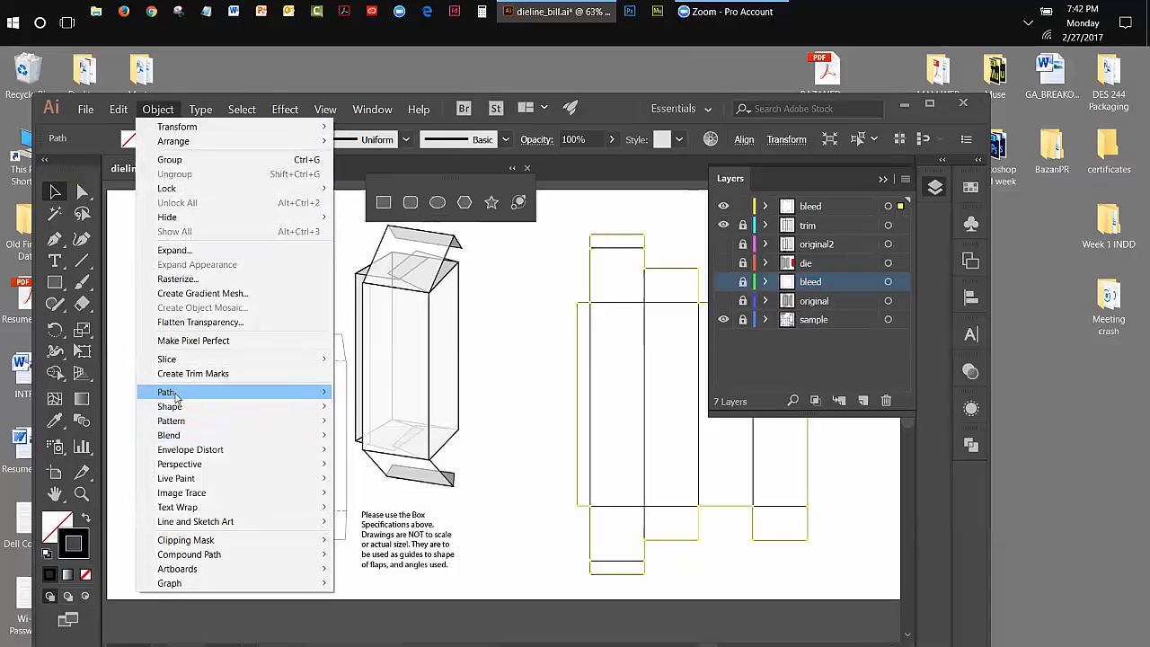
mouse_move(182, 397)
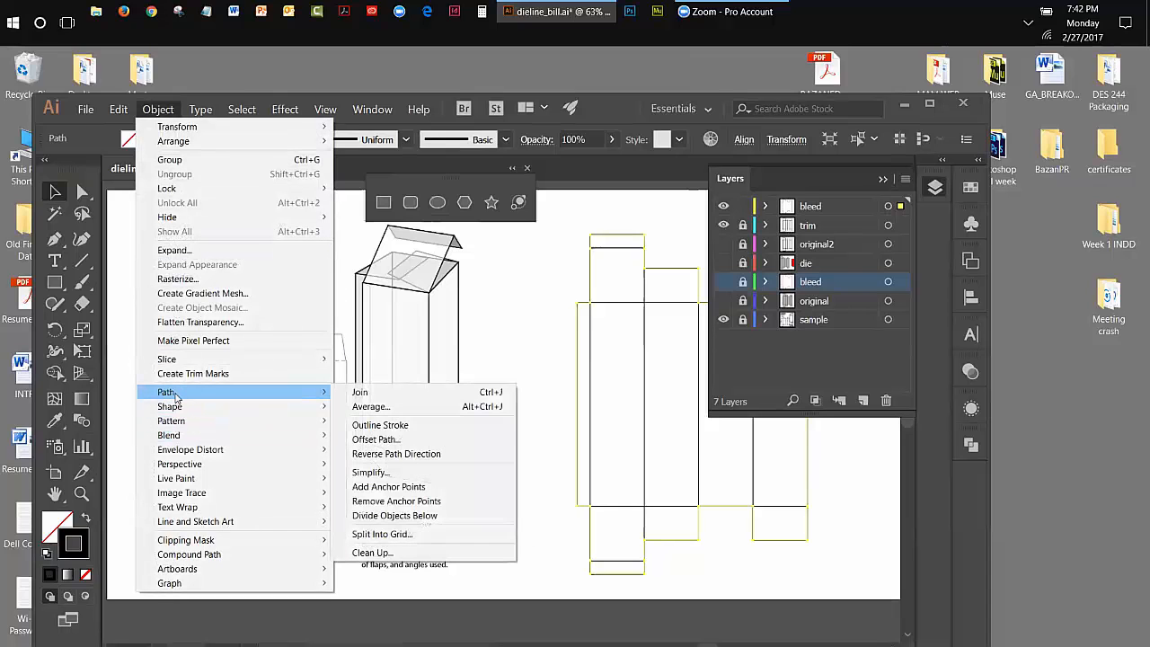
click(403, 440)
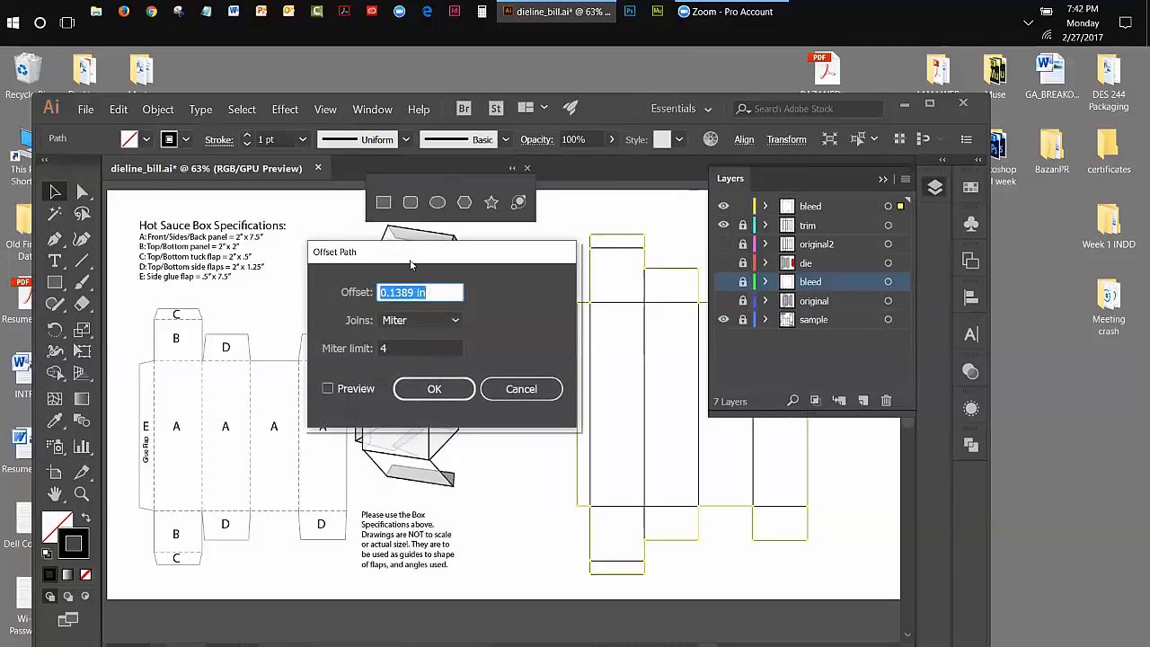
drag(411, 265, 363, 315)
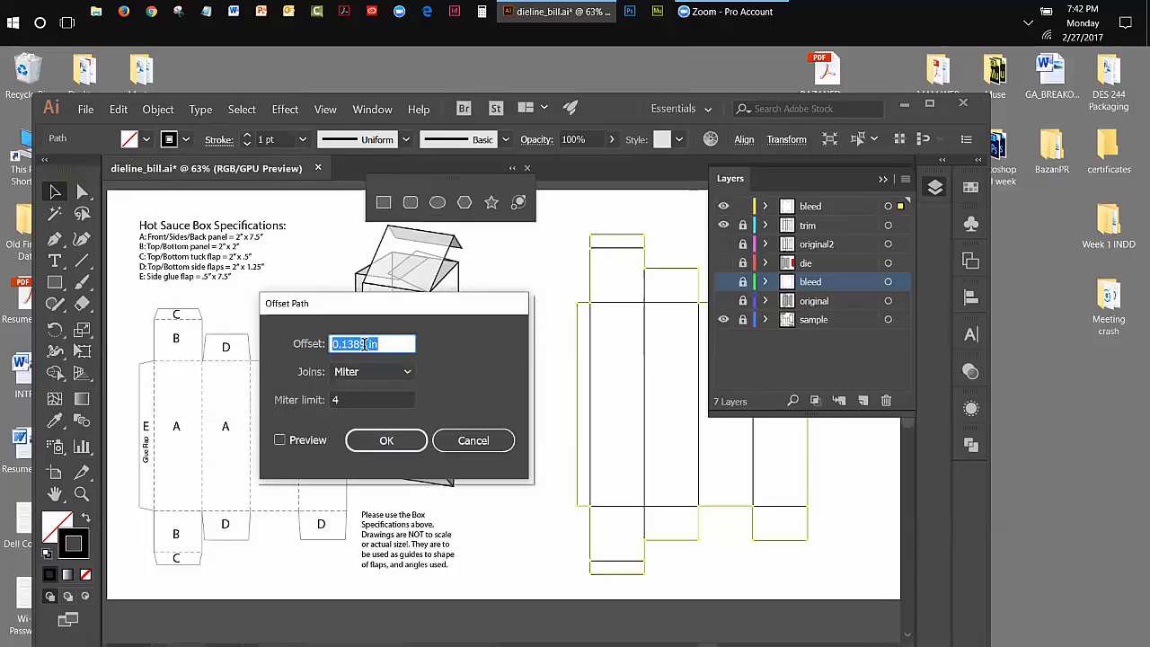
drag(363, 345, 346, 343)
text(25)
click(379, 440)
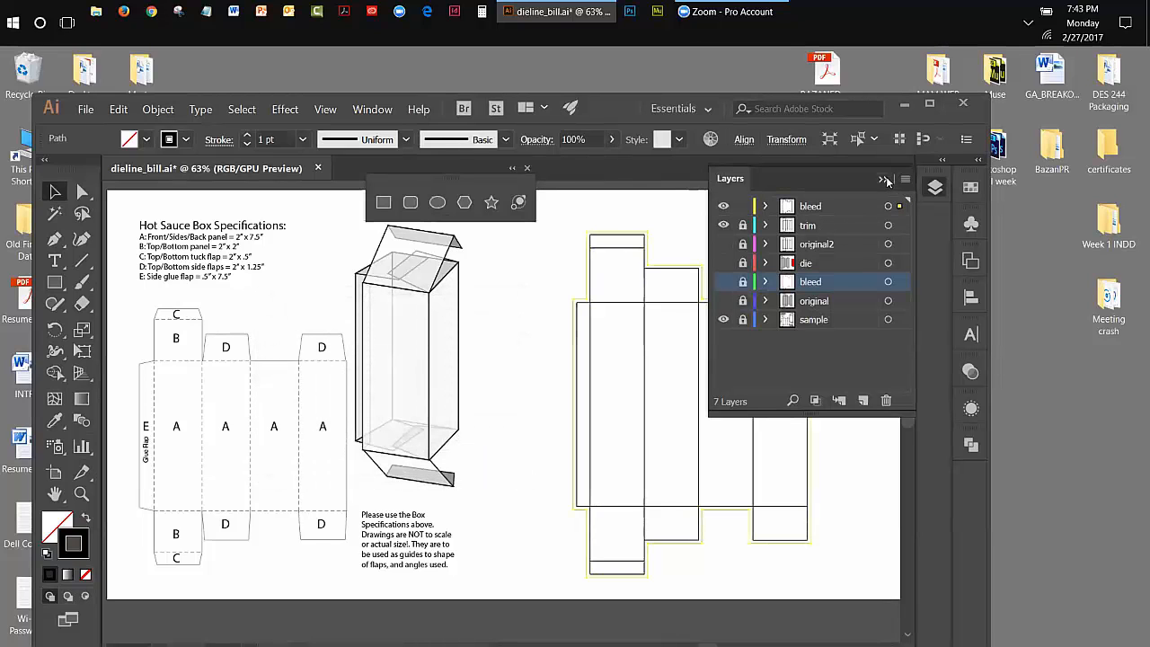
Set the stroke of the offset bleed outline to pure red (ff0000) and deselect it
click(885, 181)
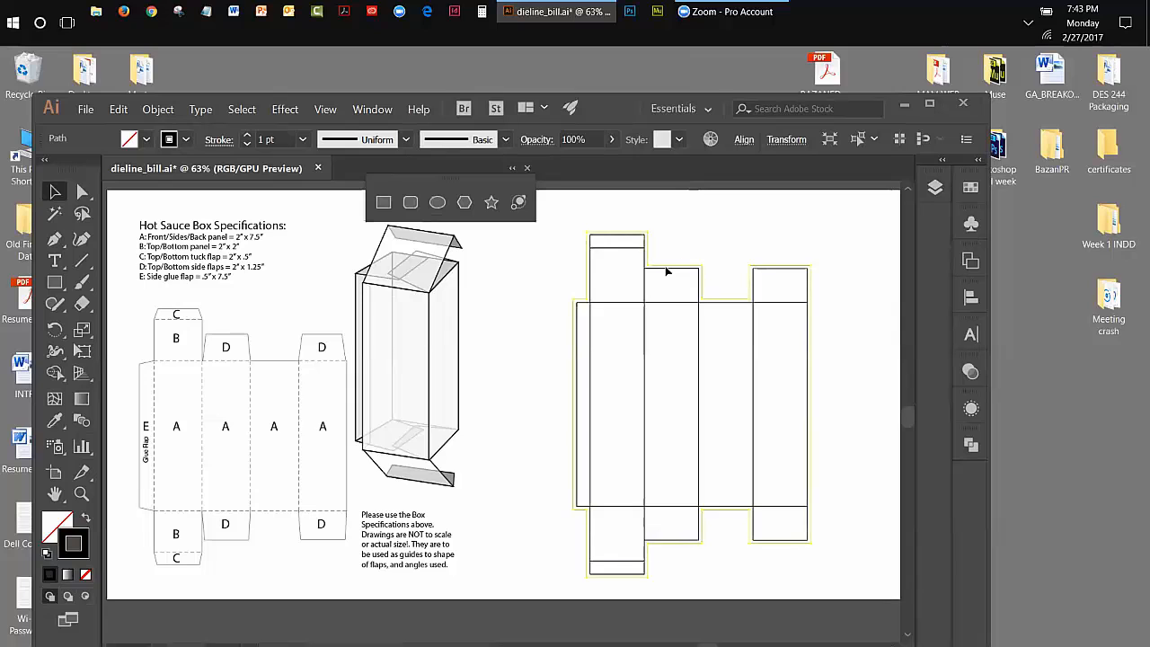
double_click(77, 539)
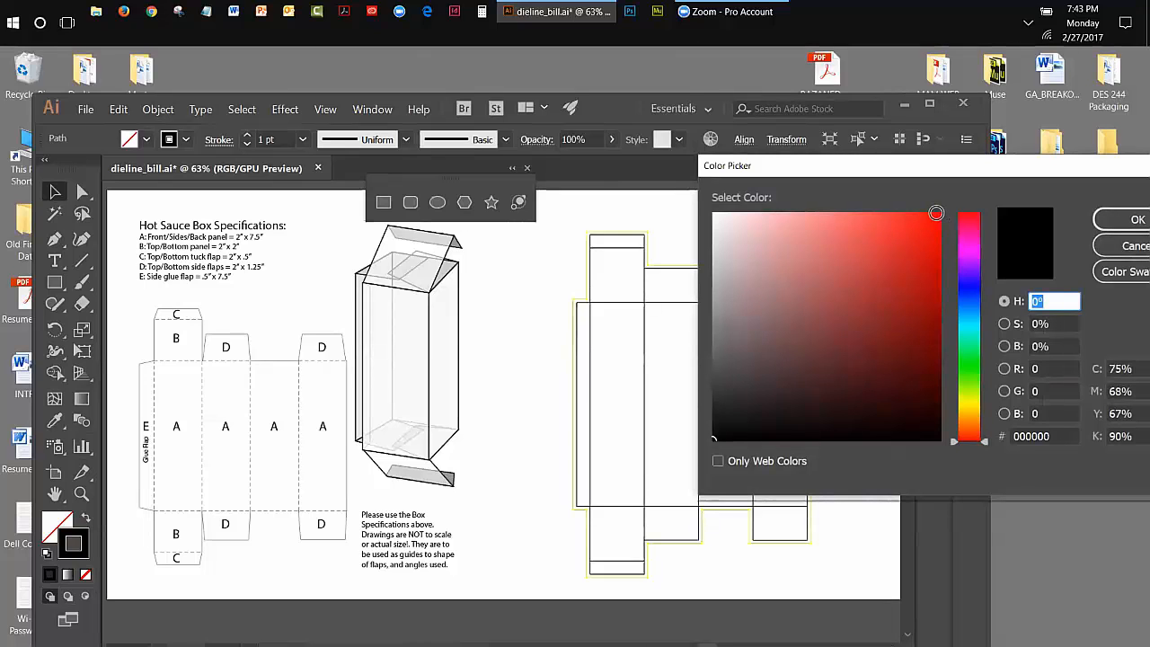
click(936, 213)
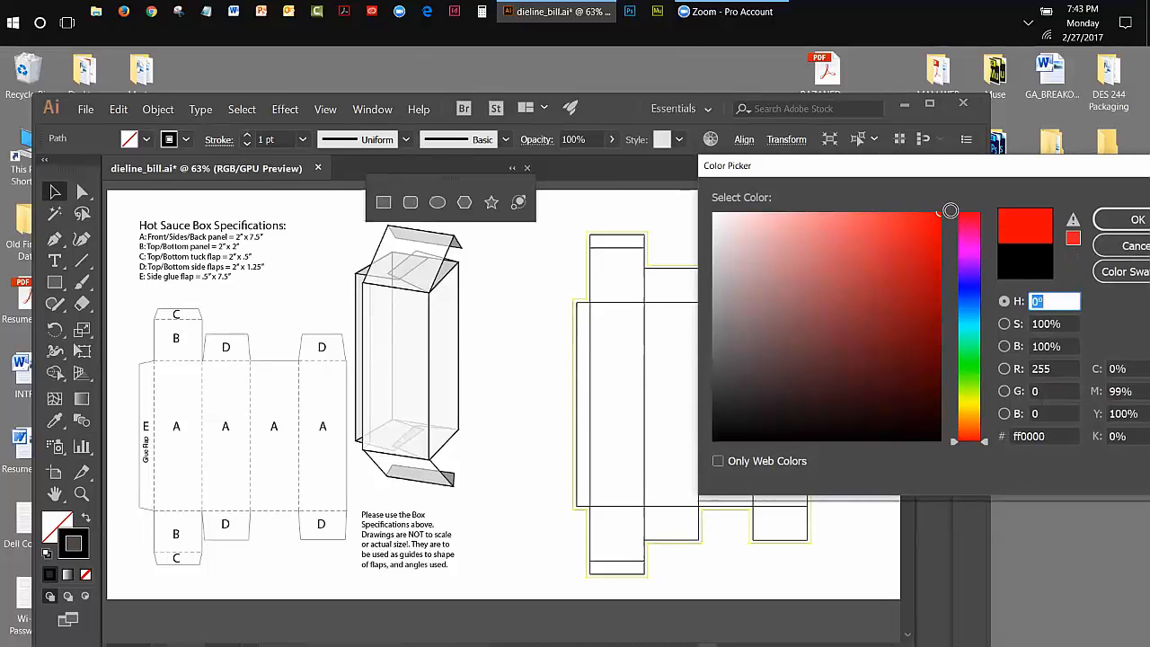
click(1137, 221)
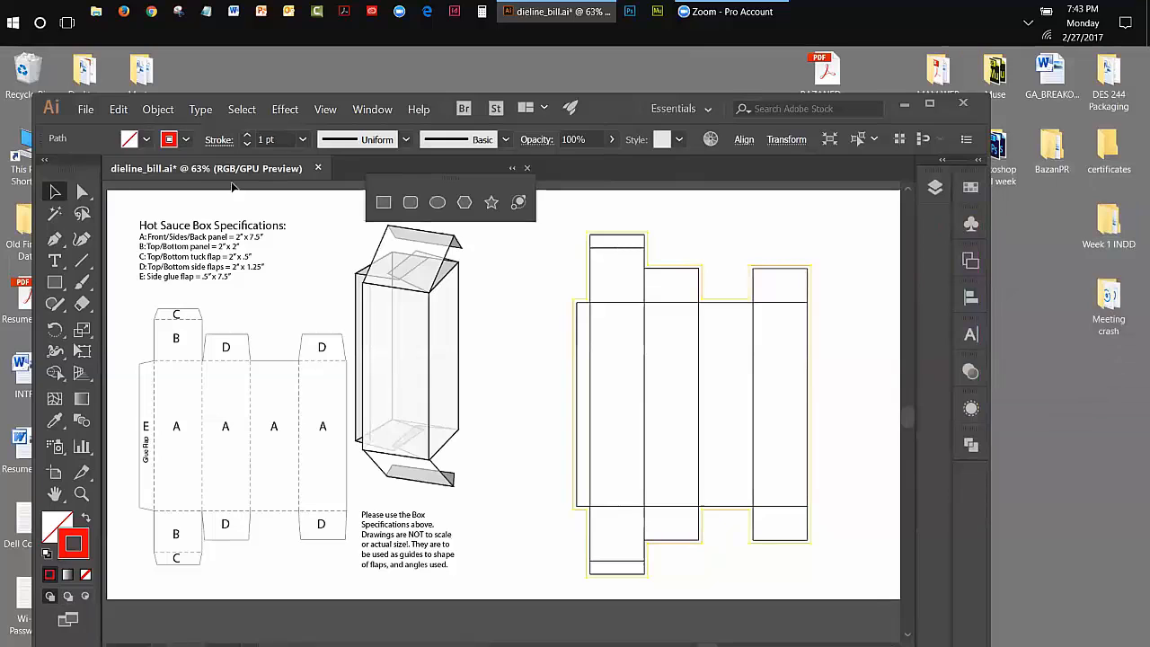
click(519, 267)
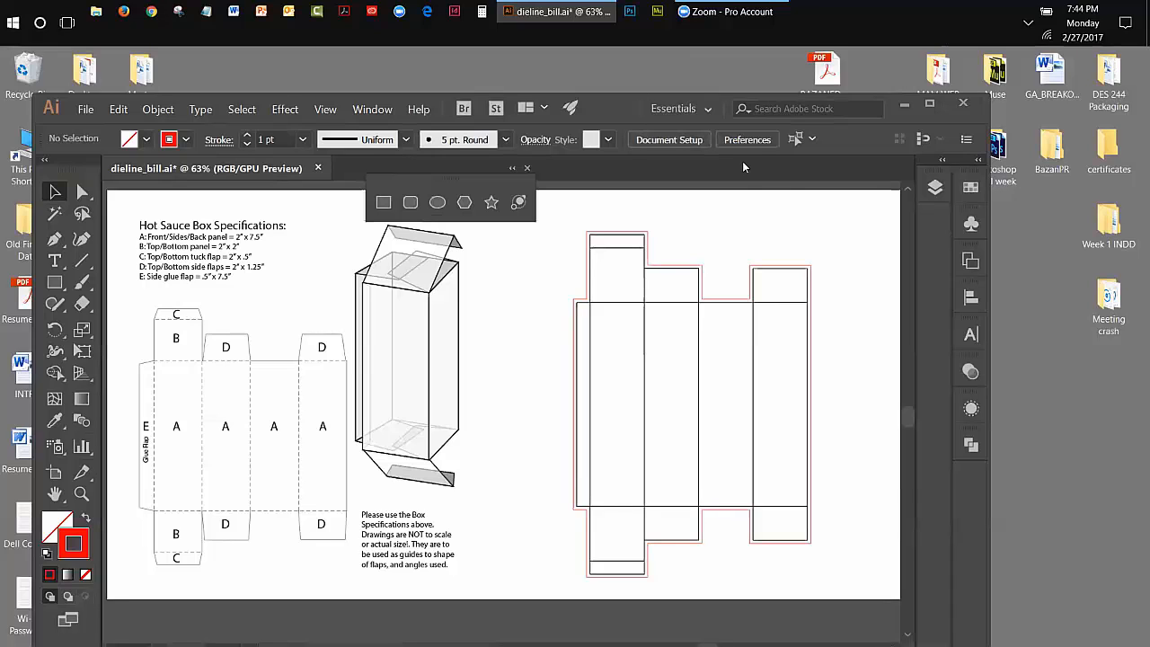
Hide the trim layer and briefly toggle the sample and upper bleed layers to isolate the bleed outlines
click(934, 187)
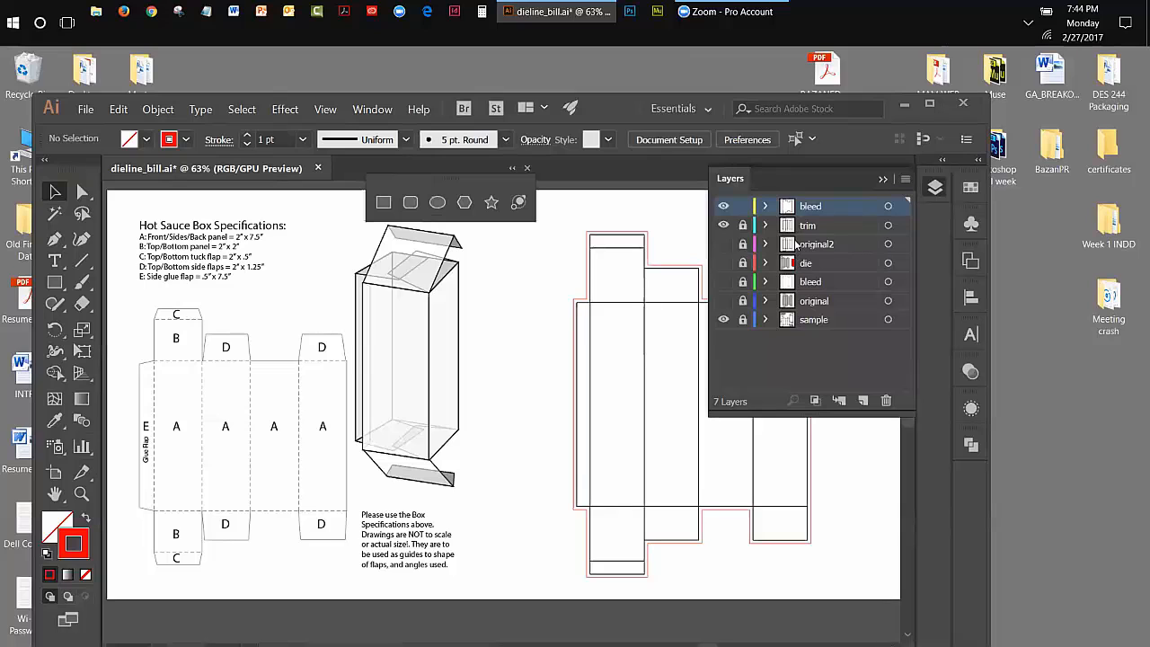
click(723, 319)
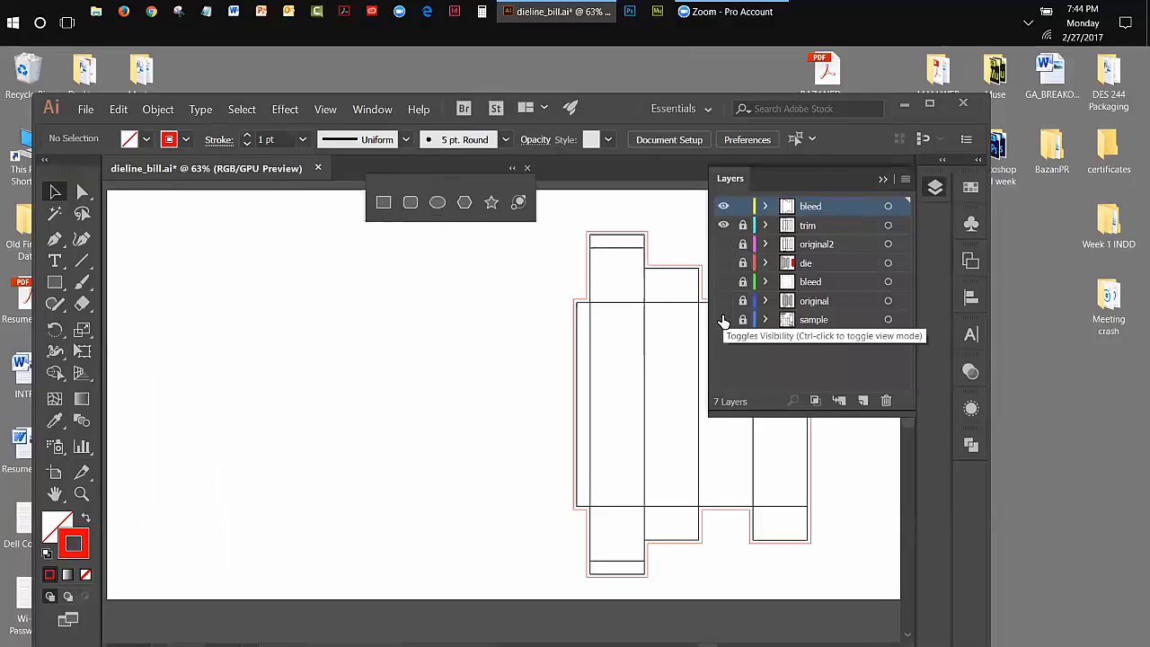
click(723, 319)
click(723, 226)
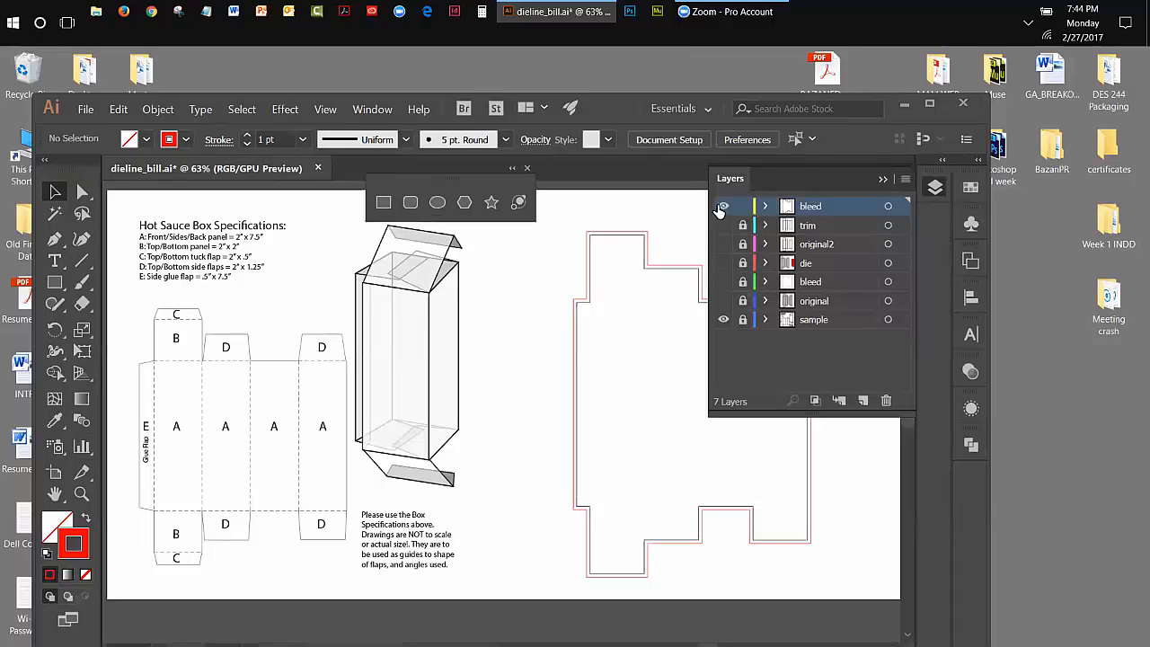
click(722, 207)
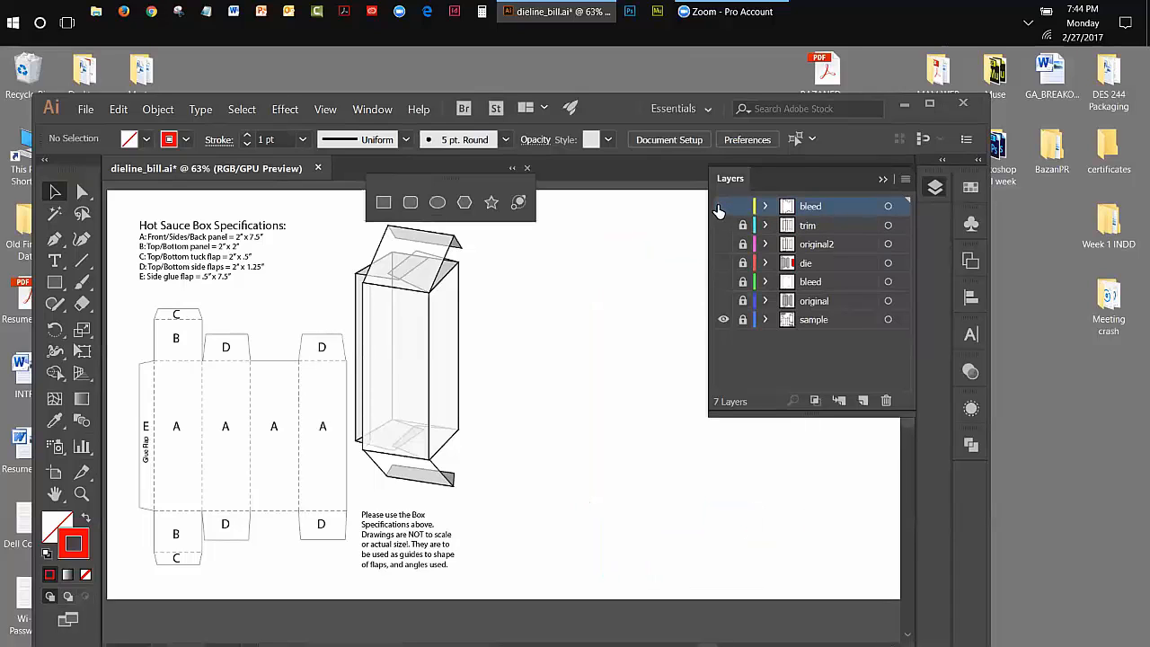
click(723, 206)
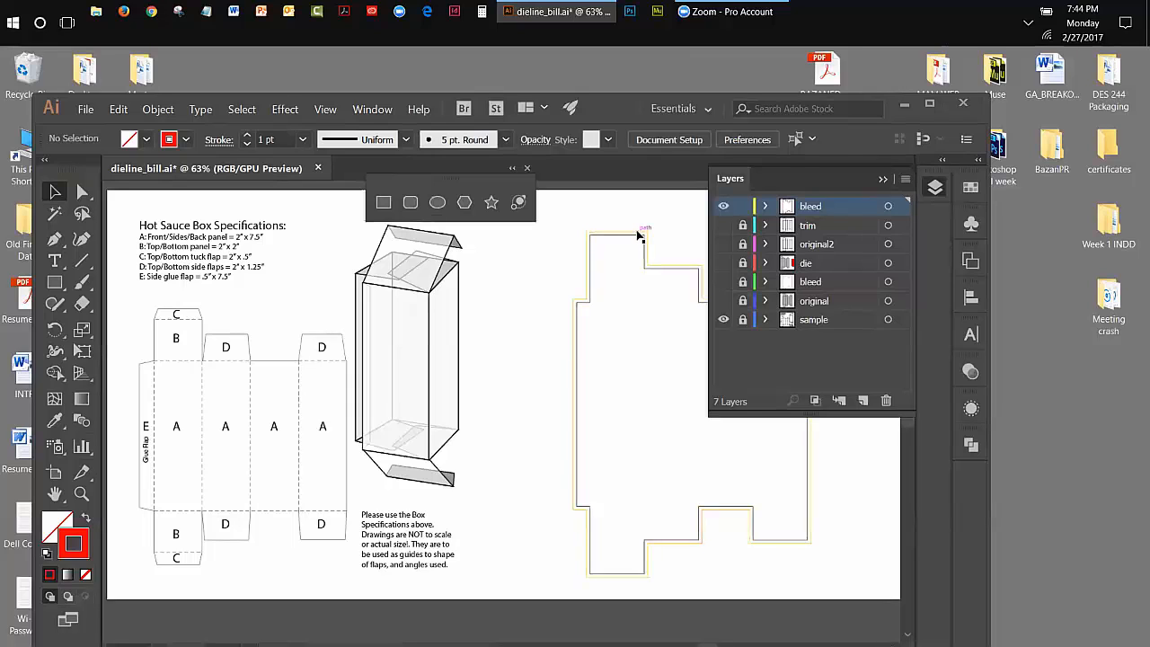
Delete the inner black outline from the bleed layer and show the trim layer again
click(638, 235)
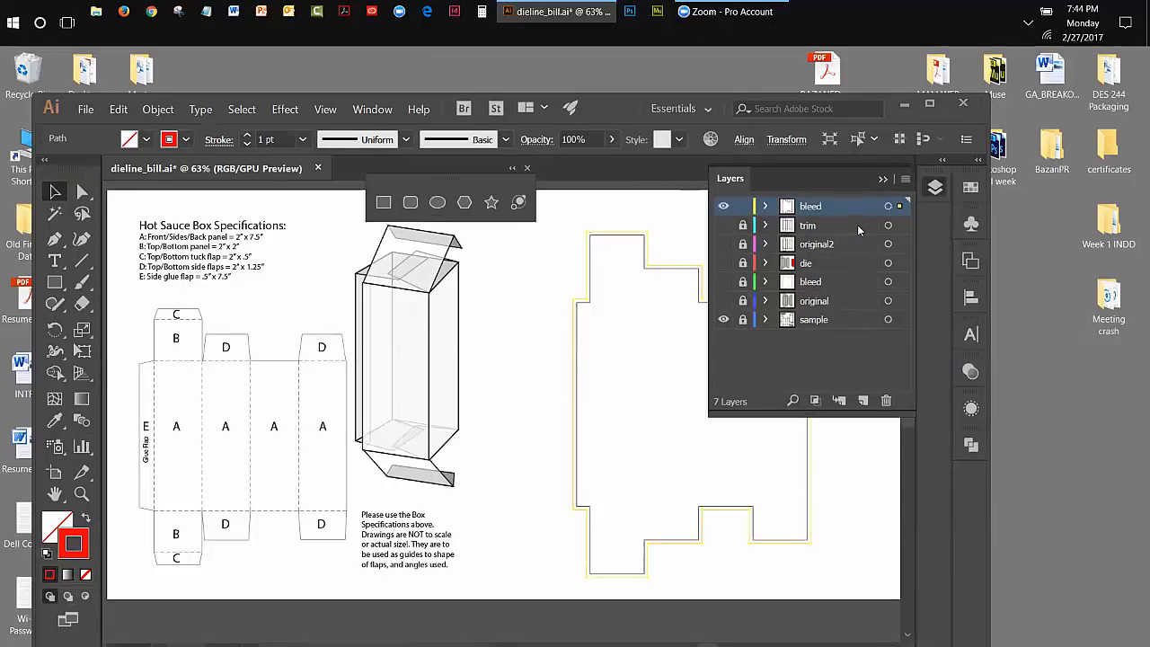
click(682, 269)
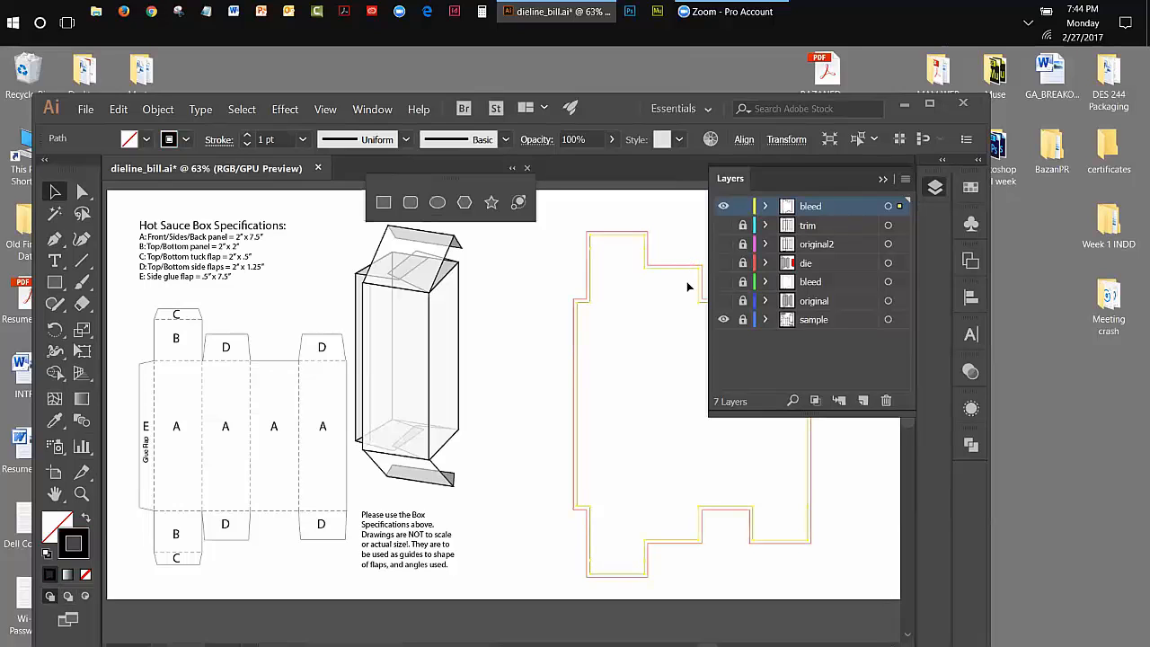
click(686, 284)
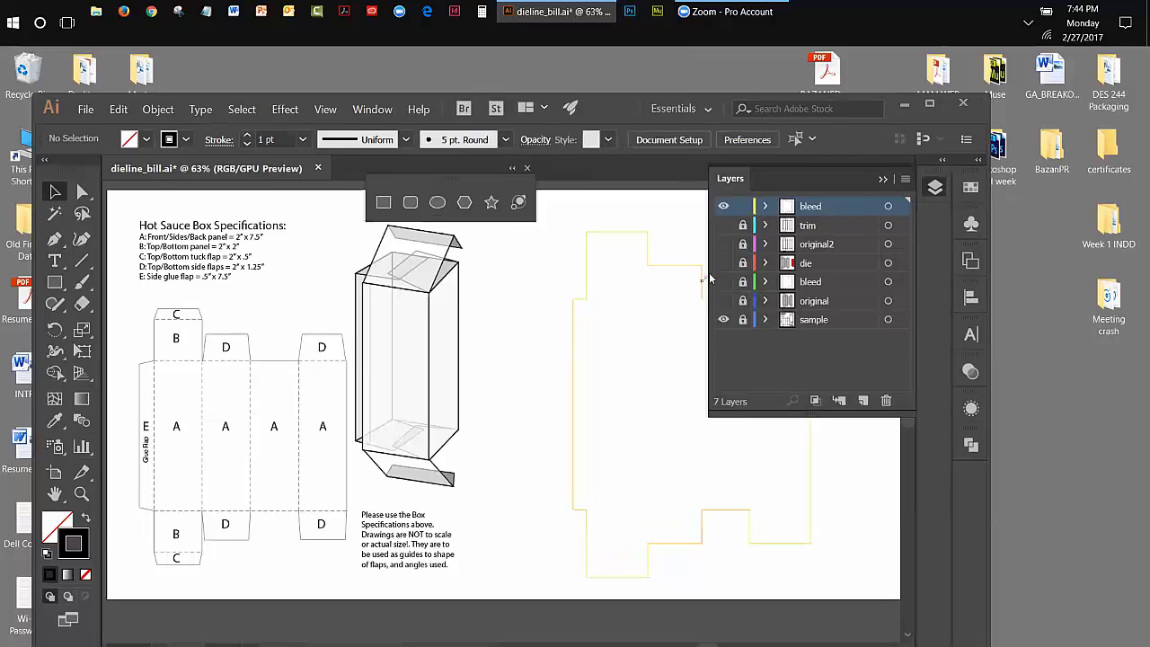
click(724, 225)
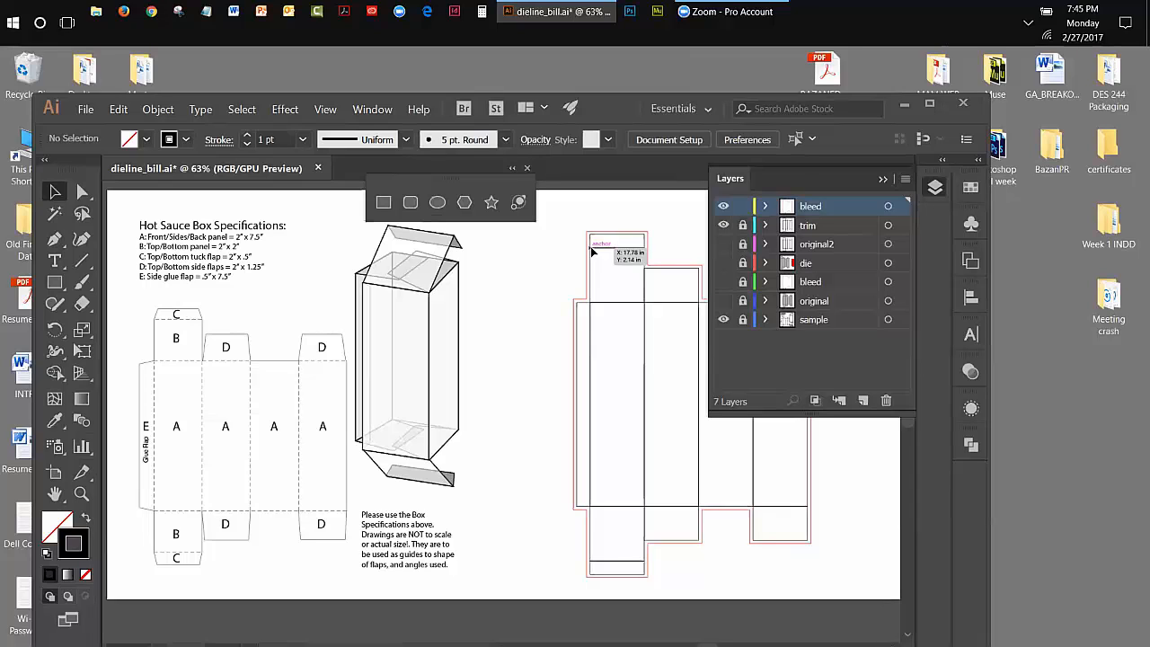
Duplicate the trim layer and hide the original trim layer
drag(591, 252, 589, 253)
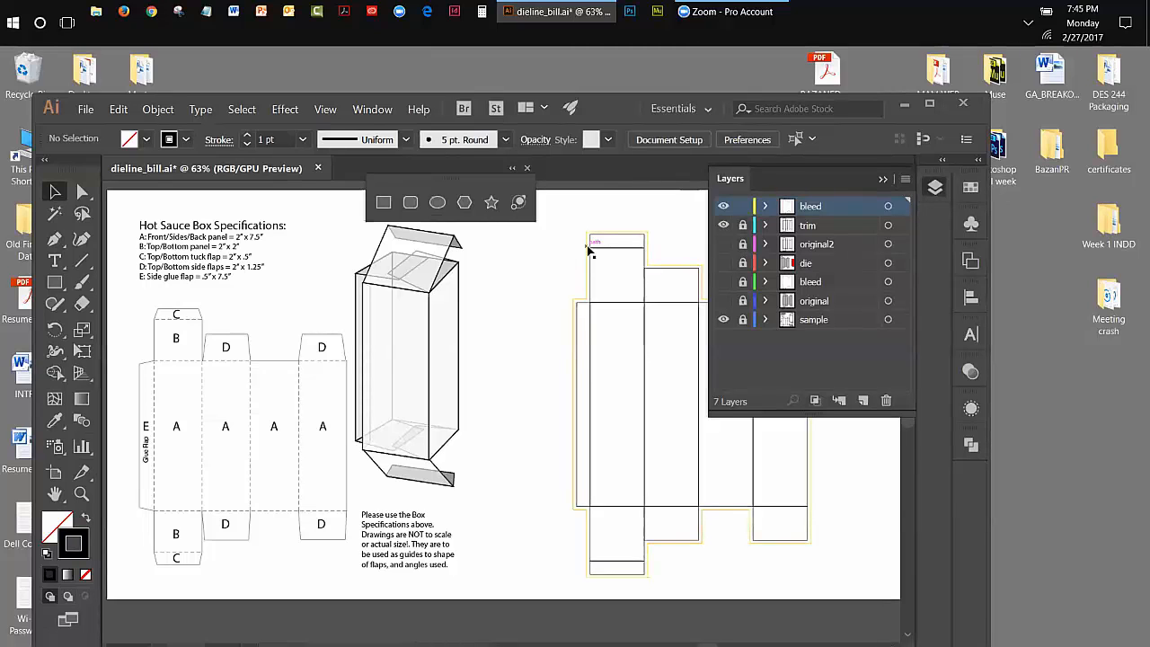
click(852, 227)
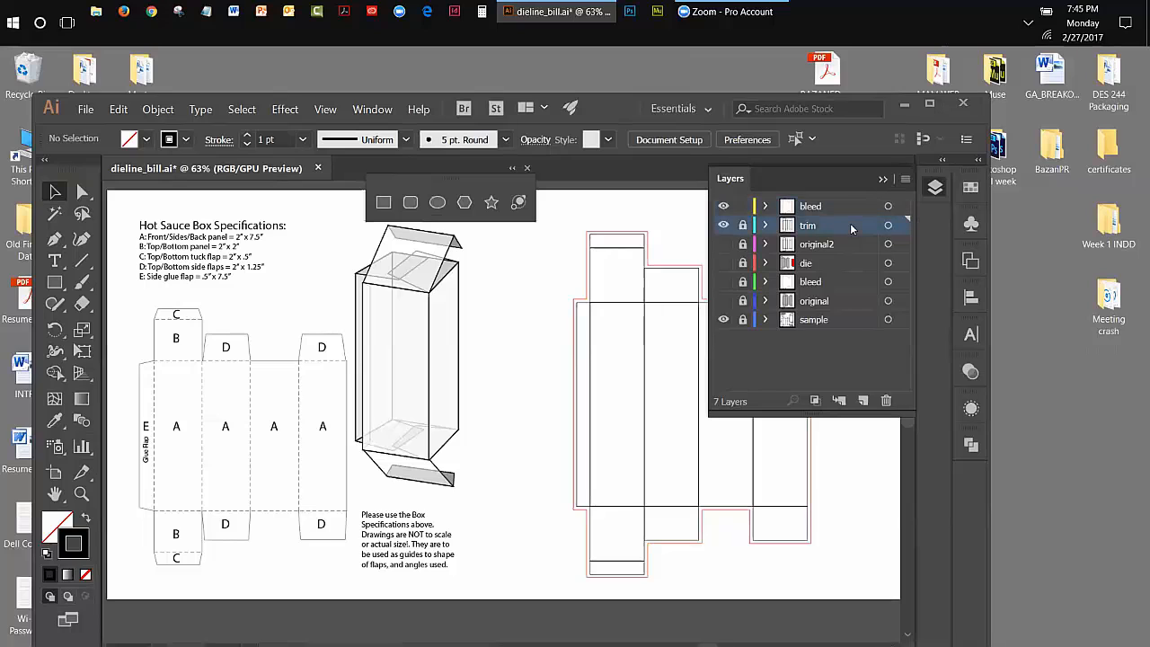
drag(852, 228, 865, 402)
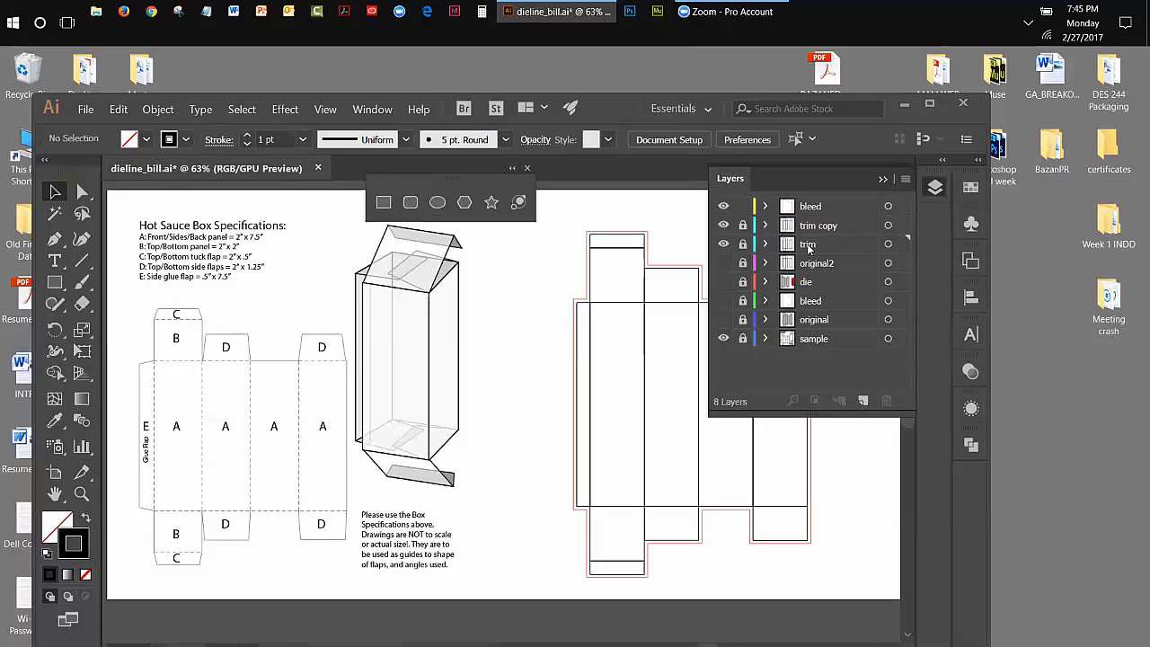
click(724, 245)
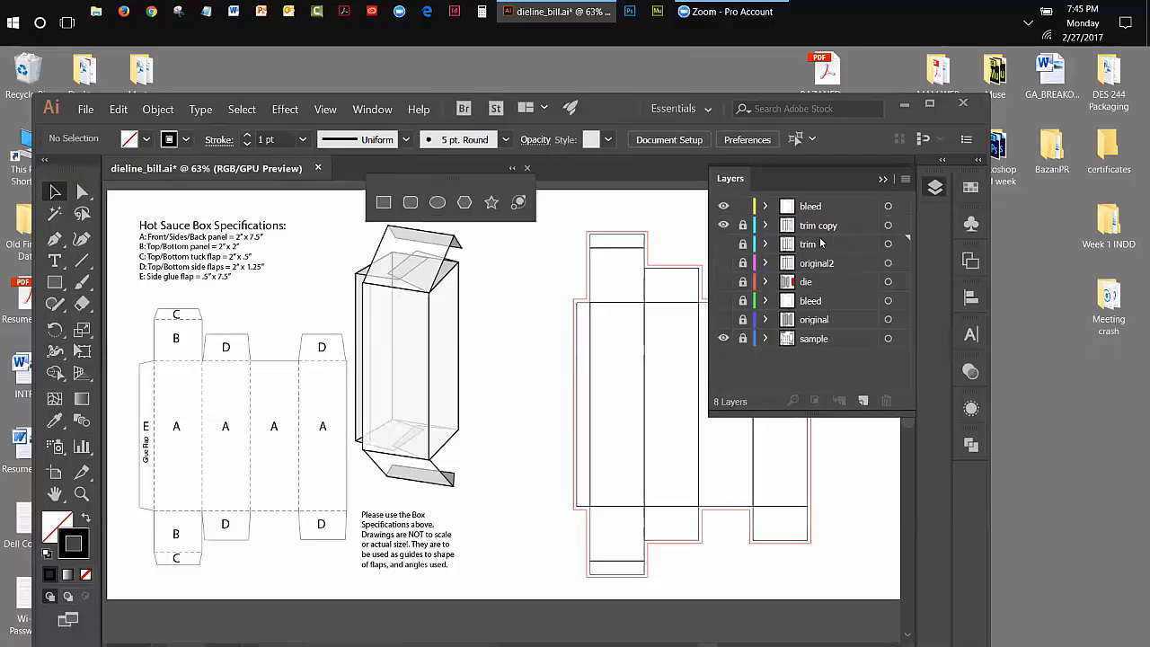
Unlock the duplicate of the trim layer and rename it real trim
click(742, 226)
double_click(809, 226)
text(b)
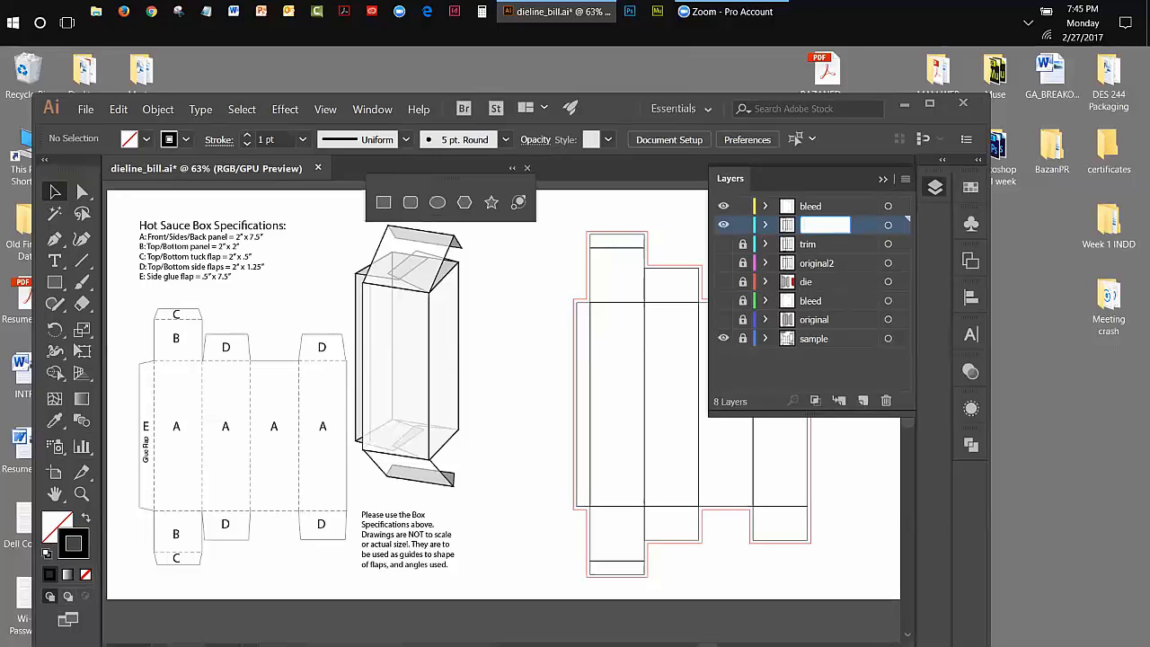
text(real)
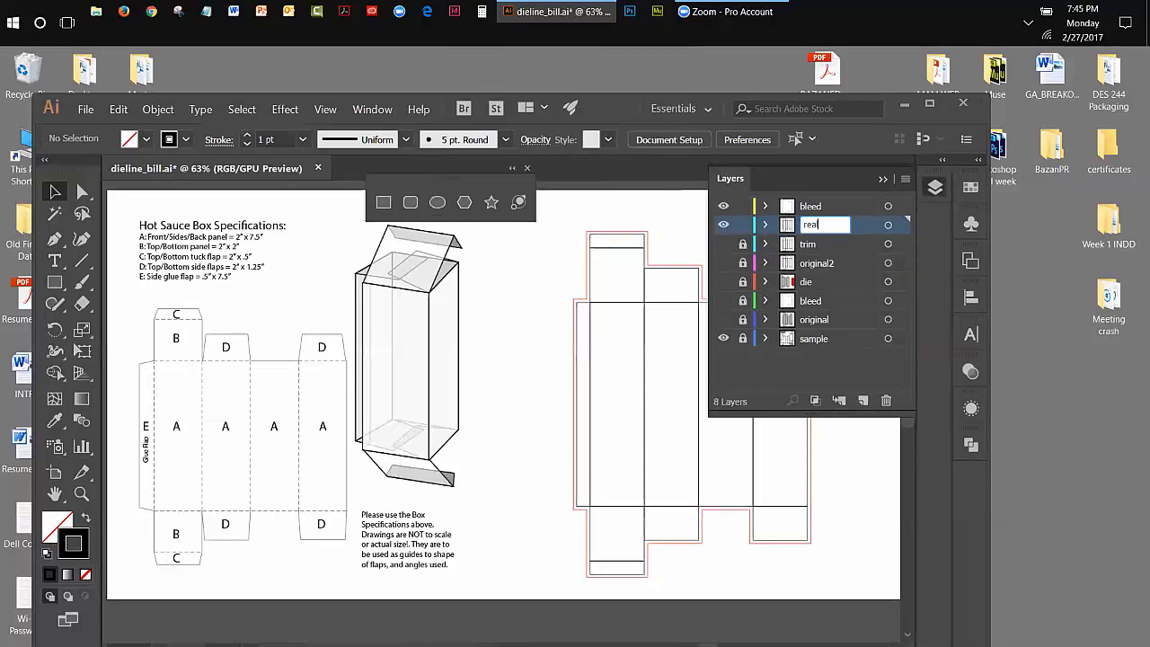
text( trim)
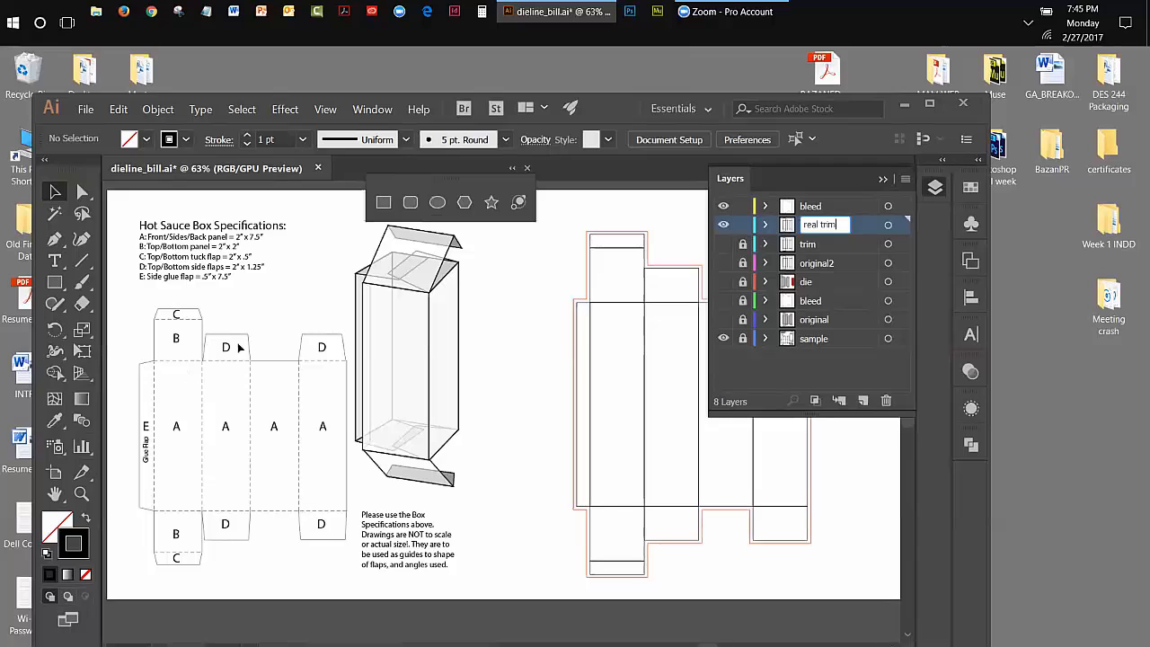
Check that the upper tuck flap on the real trim layer is selectable, deselect it, and lock the bleed layer holding the red outline
click(604, 247)
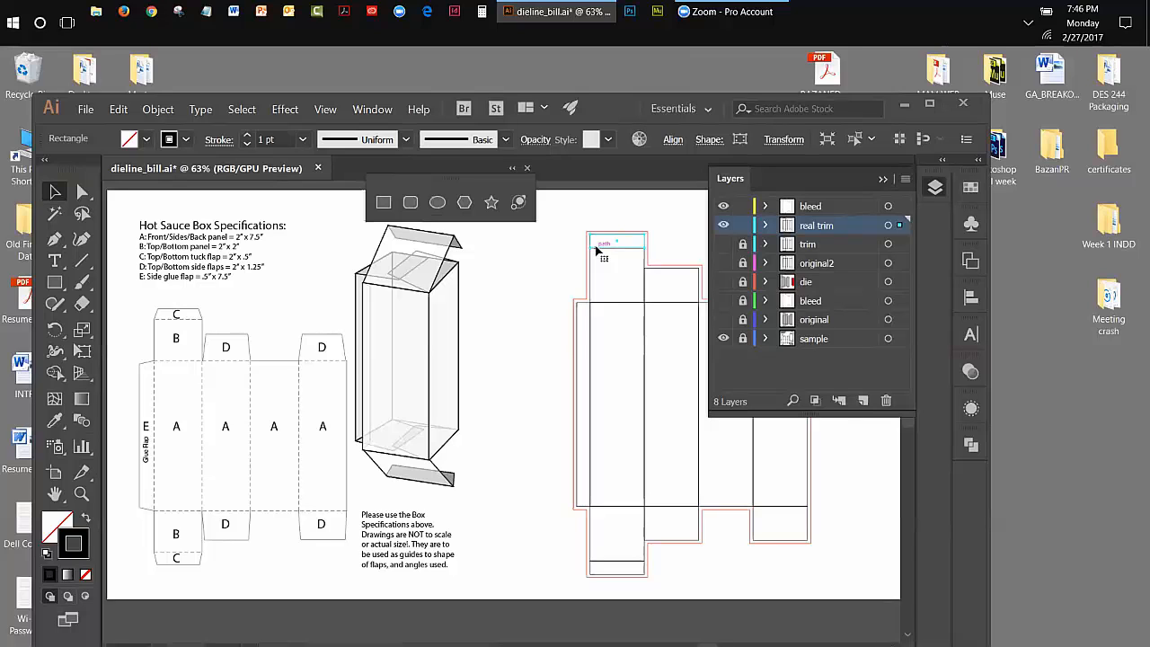
click(595, 262)
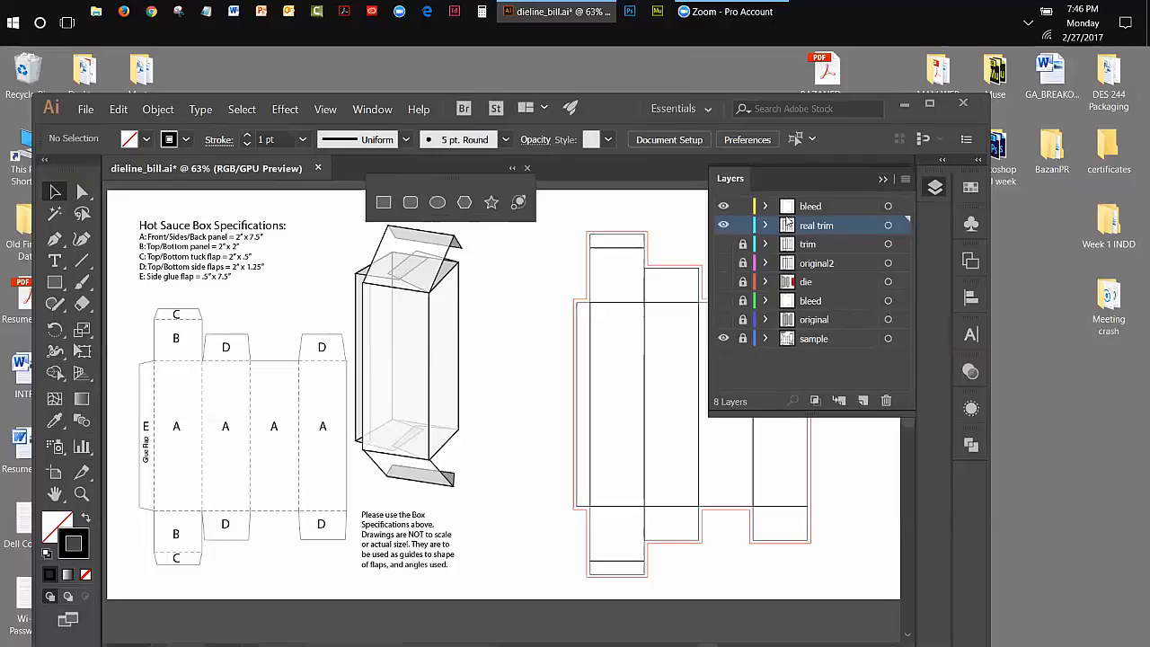
click(742, 207)
click(881, 181)
Close the floating shape tools panel and detach the Direct Selection tools as a floating panel above the dieline's side flaps
click(81, 494)
click(609, 286)
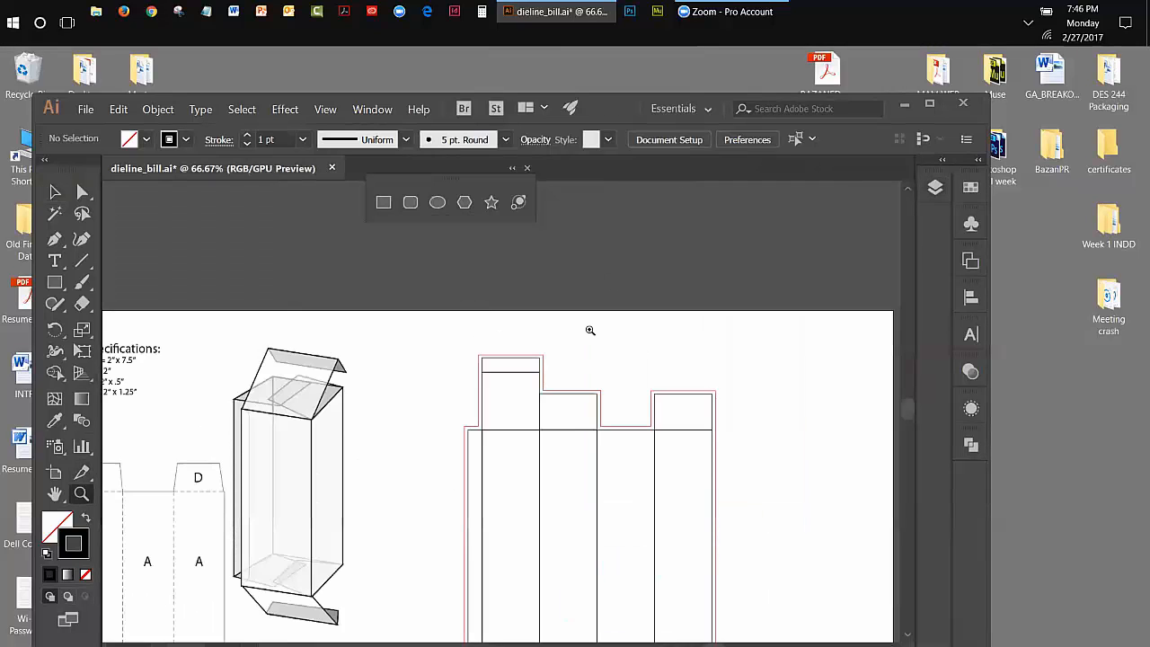
click(567, 445)
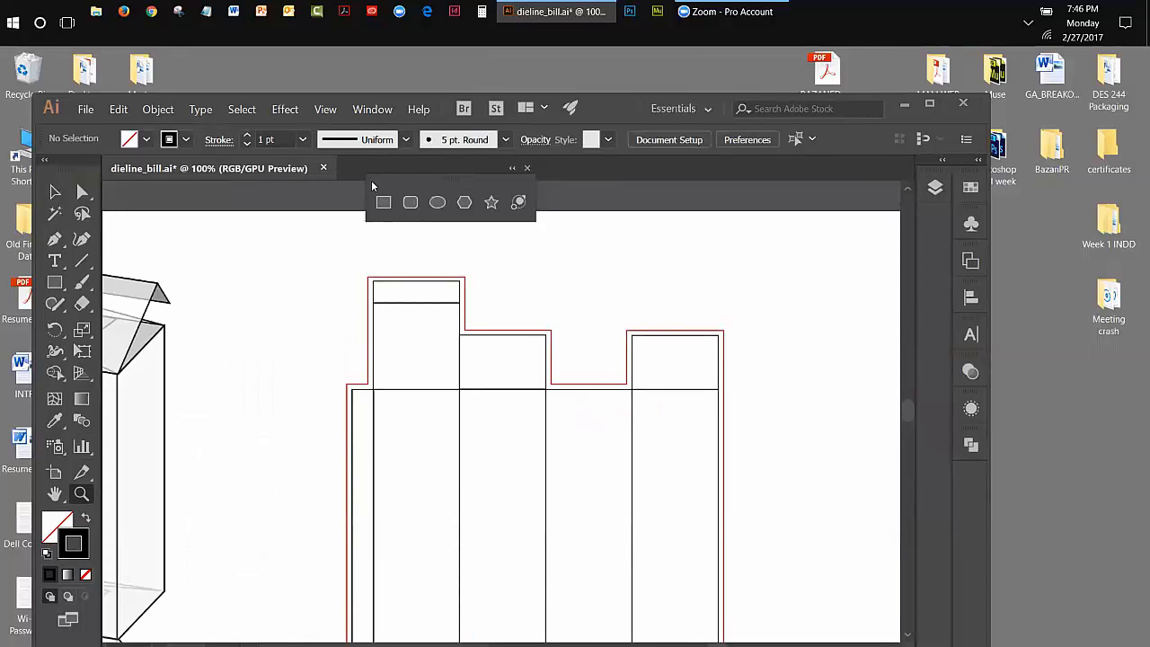
click(528, 170)
drag(87, 197, 696, 207)
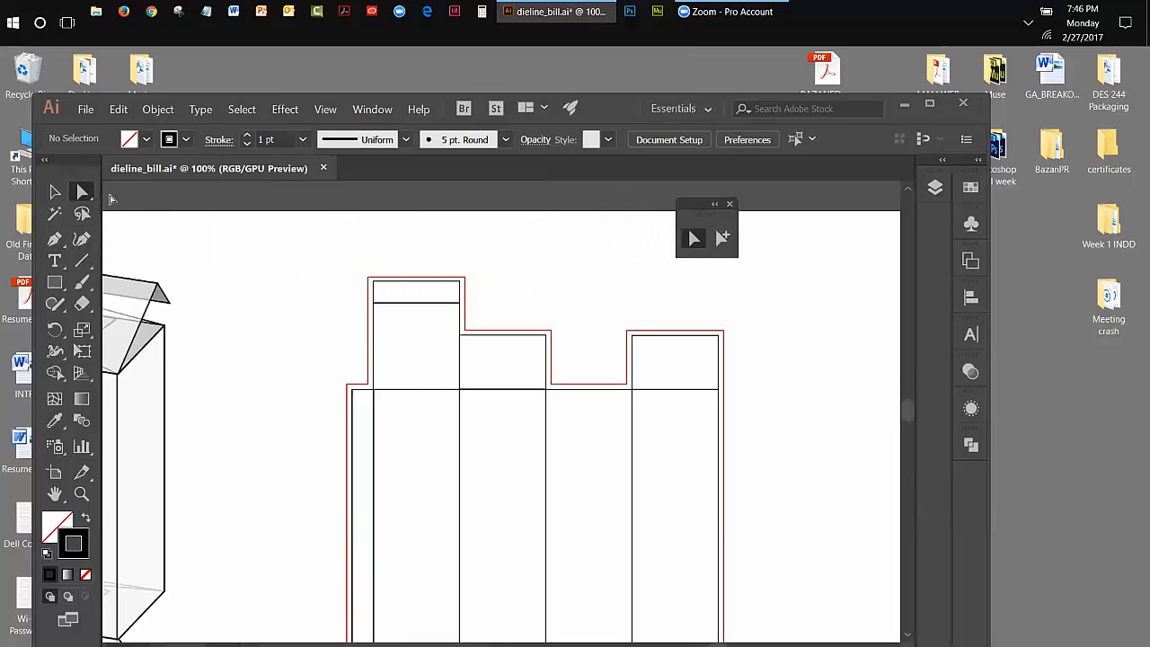
click(88, 197)
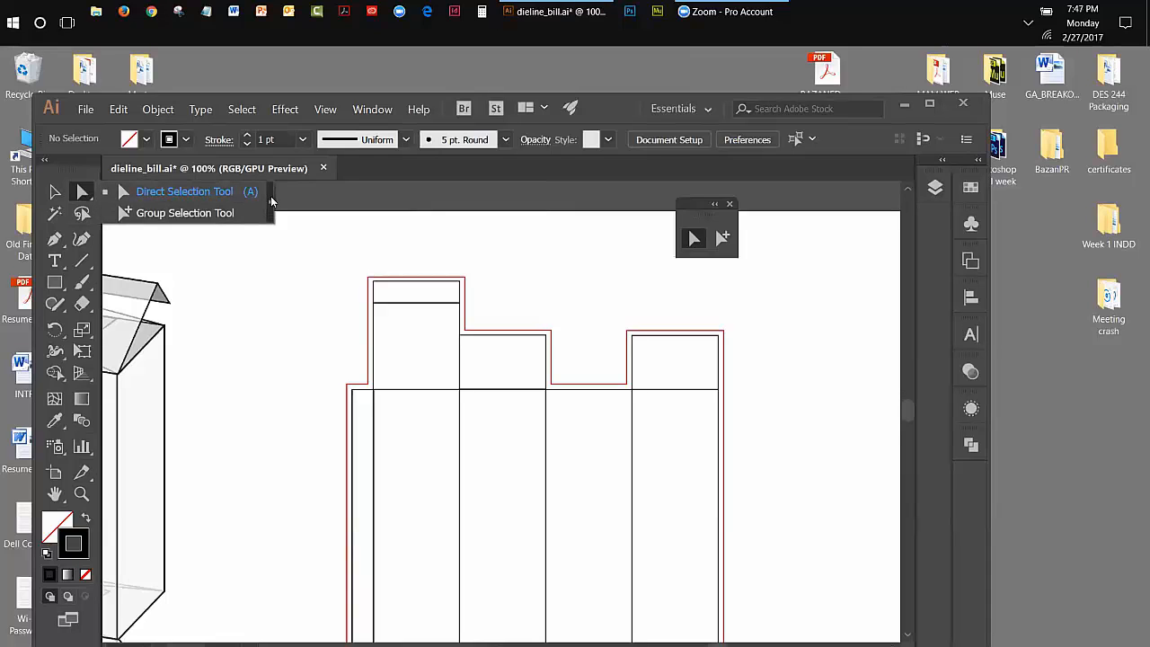
click(273, 202)
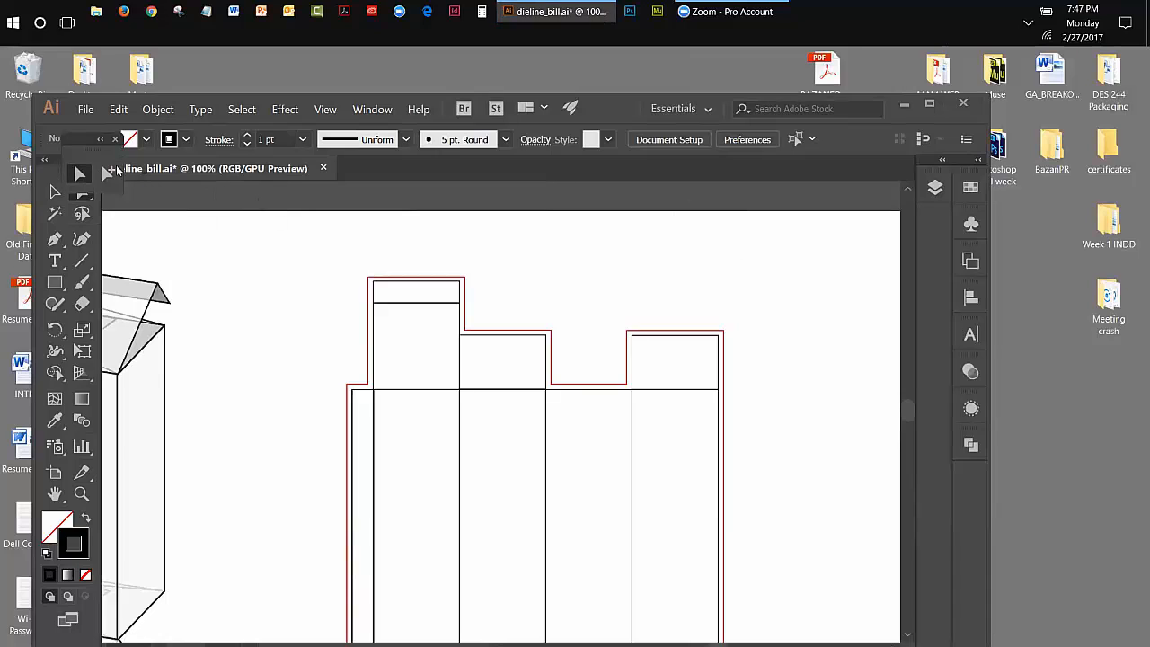
drag(89, 140, 665, 227)
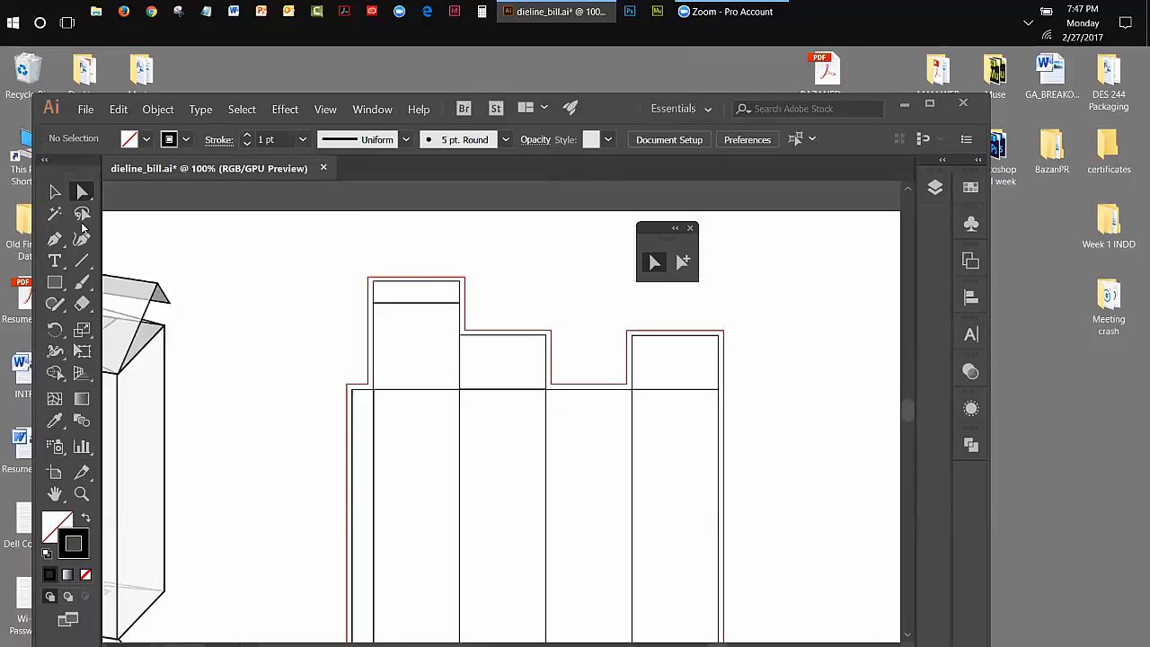
Taper the upper tuck flap by nudging its two upper corner anchor points slightly inward, and deselect it
click(55, 191)
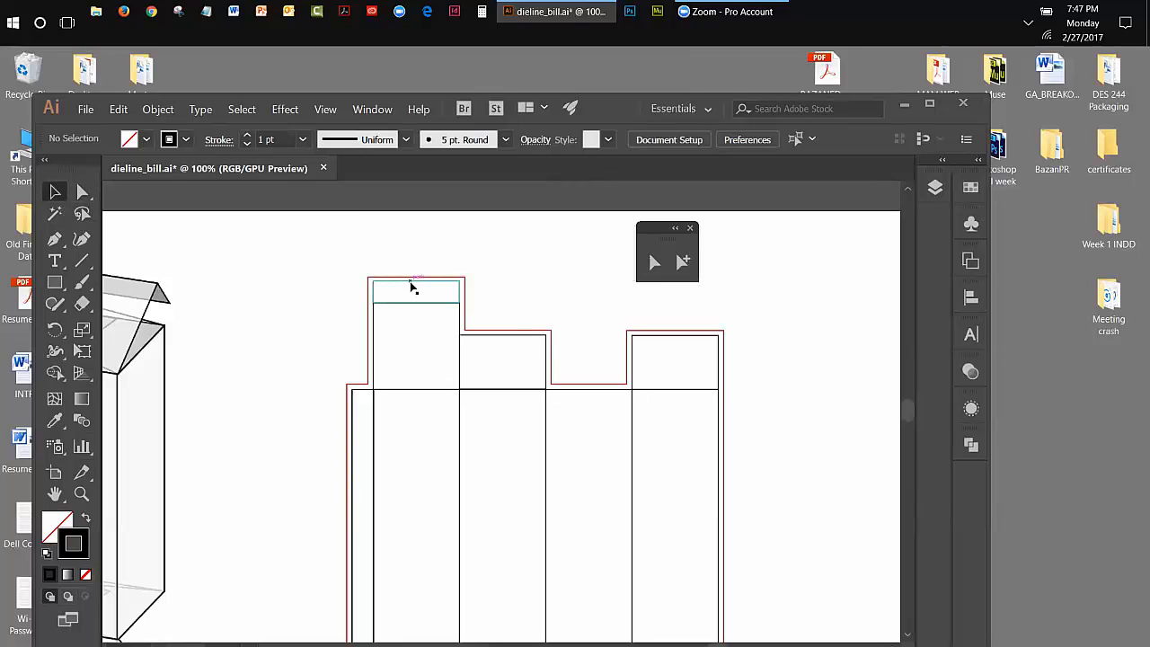
click(417, 292)
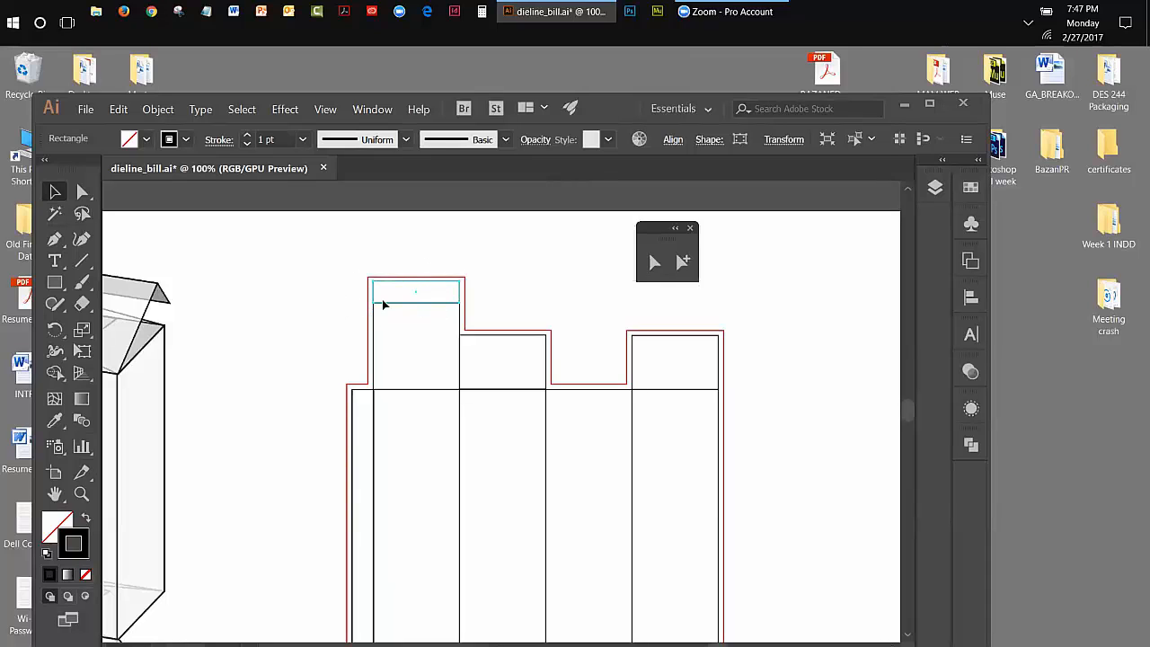
click(646, 265)
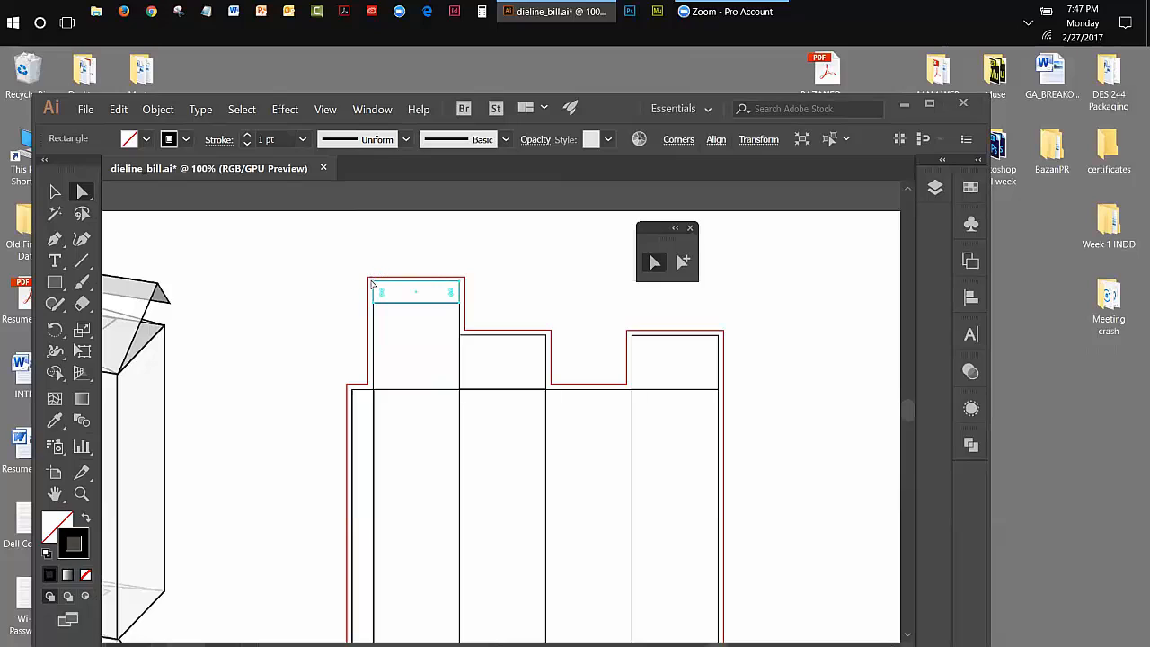
drag(372, 284, 374, 286)
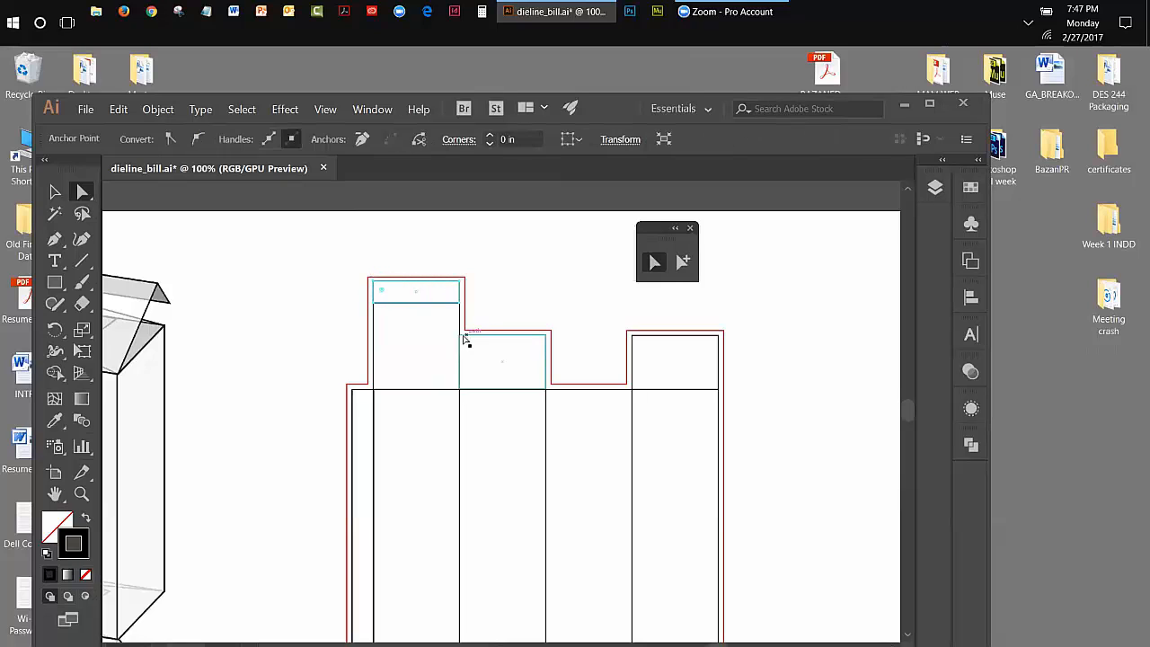
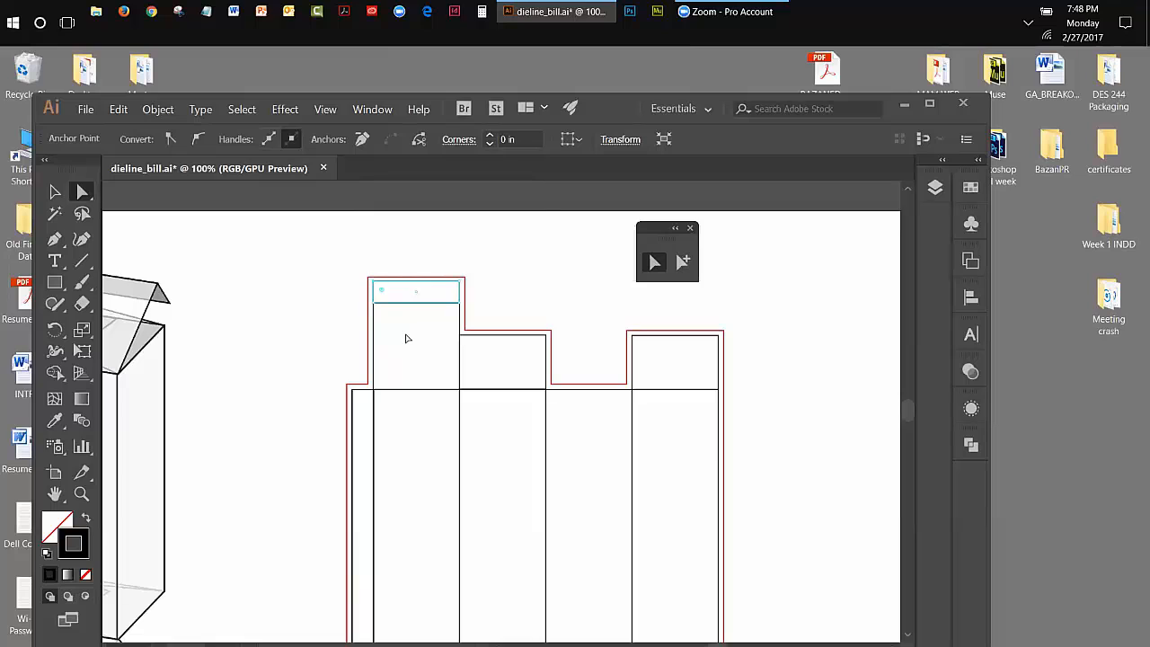
key(Right)
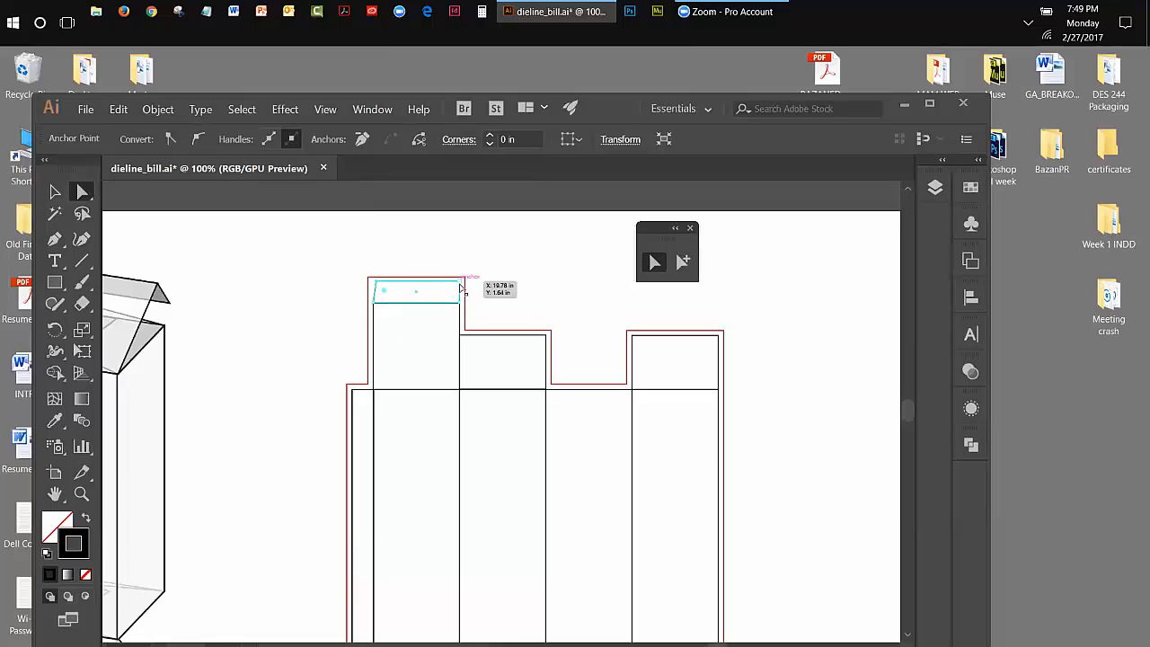
click(461, 284)
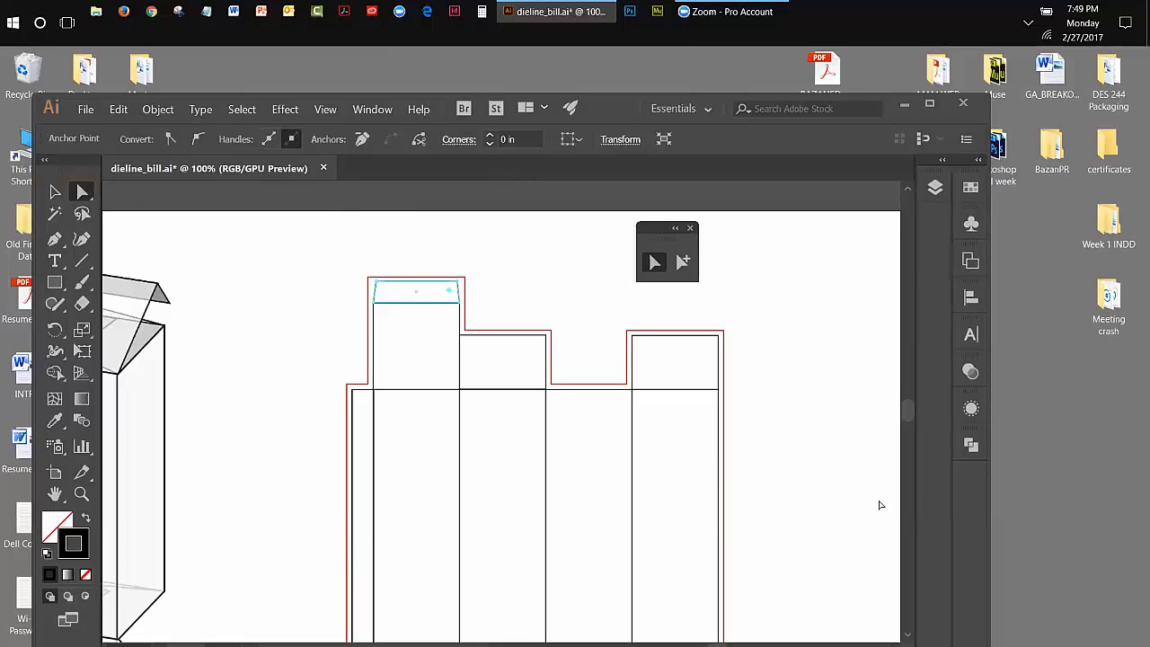
click(54, 192)
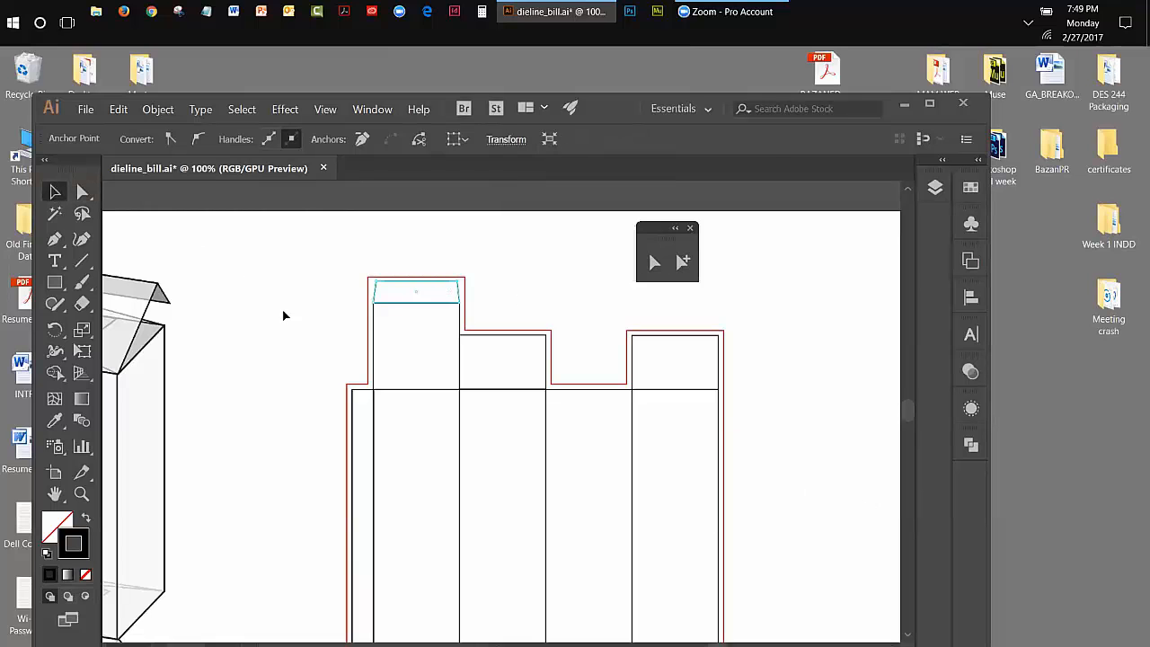
click(452, 314)
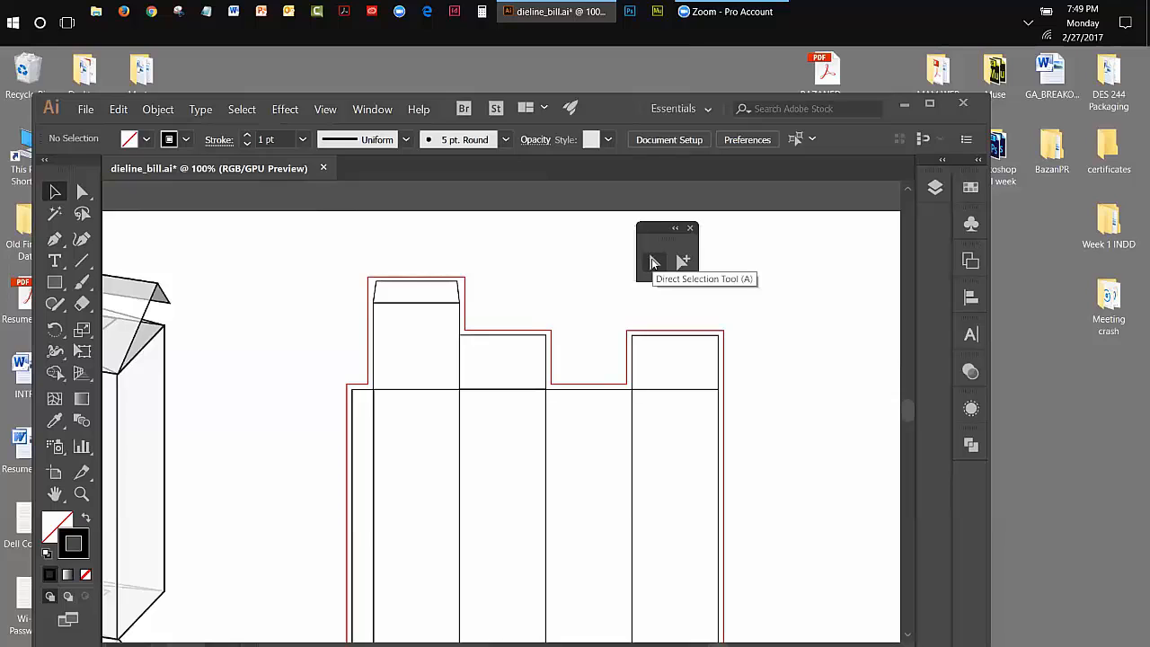
Taper the upper side flap beside the tuck flap by nudging both of its upper corner points inward three increments each
click(653, 262)
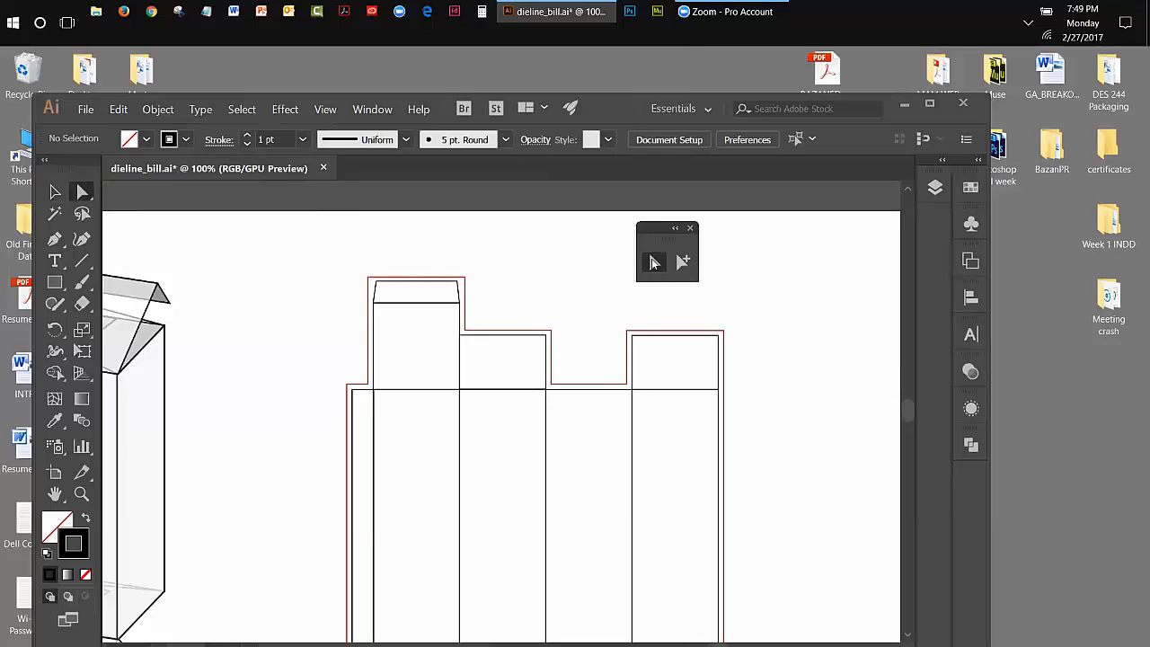
click(460, 336)
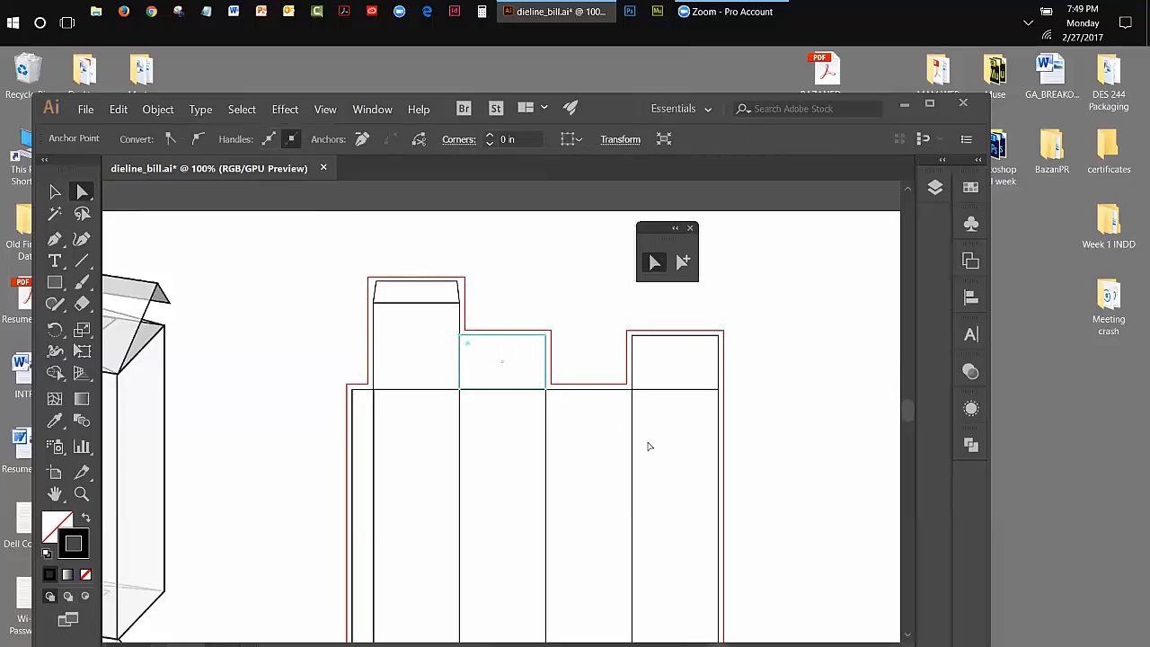
key(Right)
key(Right)
key(Right)
click(547, 336)
key(Left)
key(Left)
key(Left)
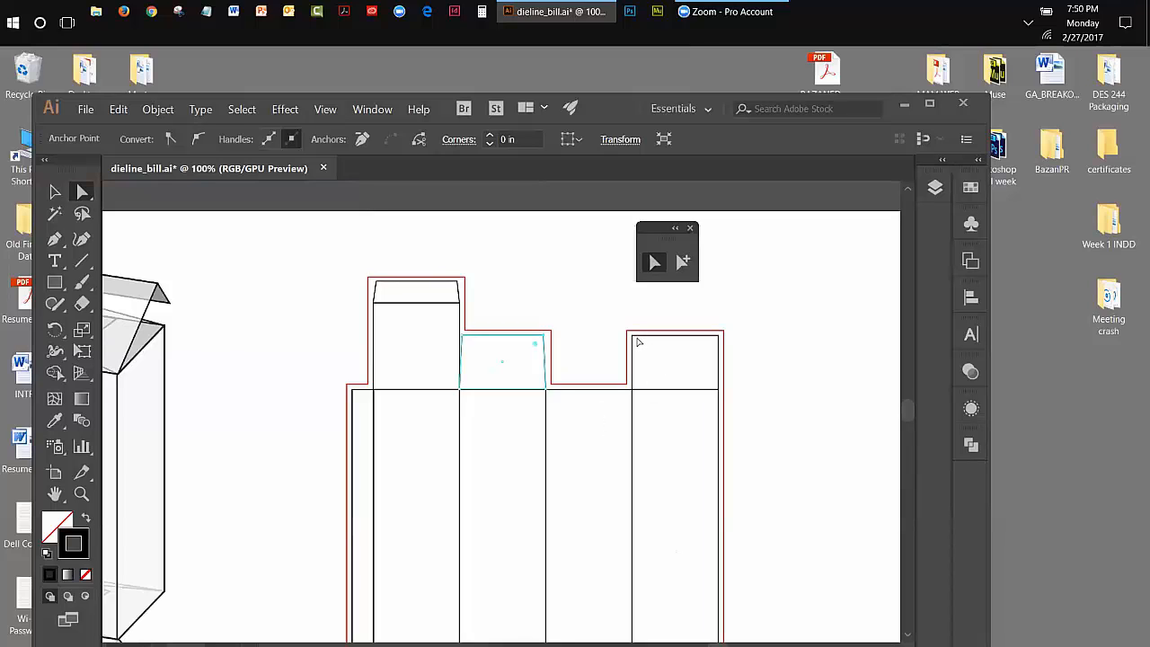
Taper the upper side flap on the dieline's far right panel by nudging both of its upper corner points inward
click(634, 341)
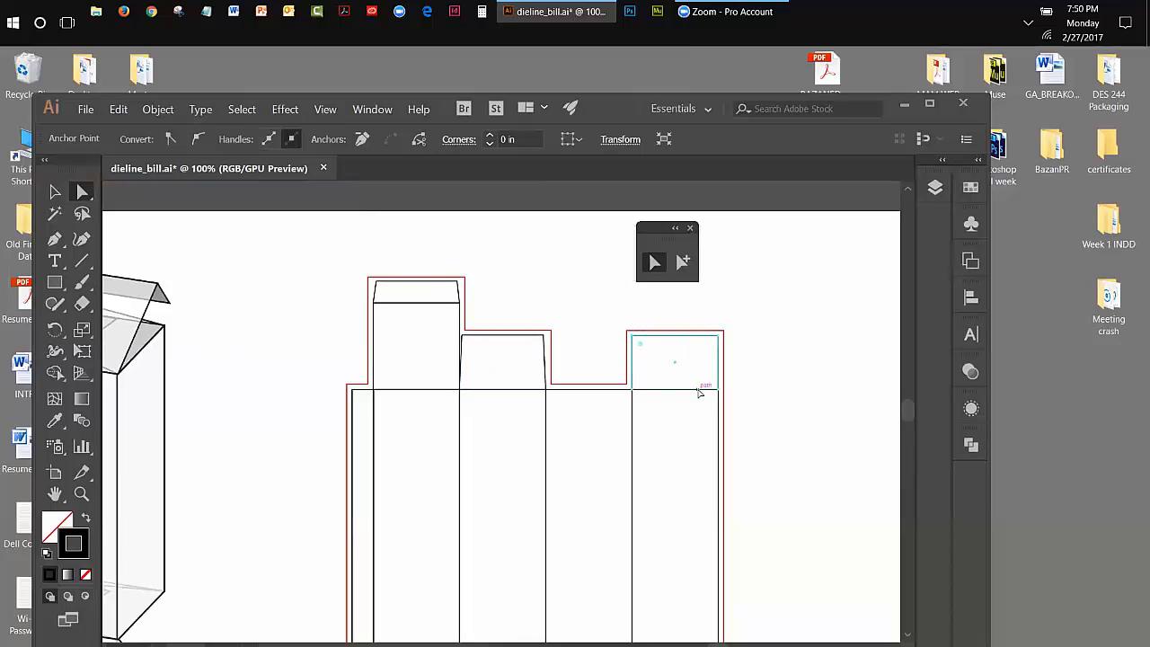
key(Right)
key(Right)
key(Right)
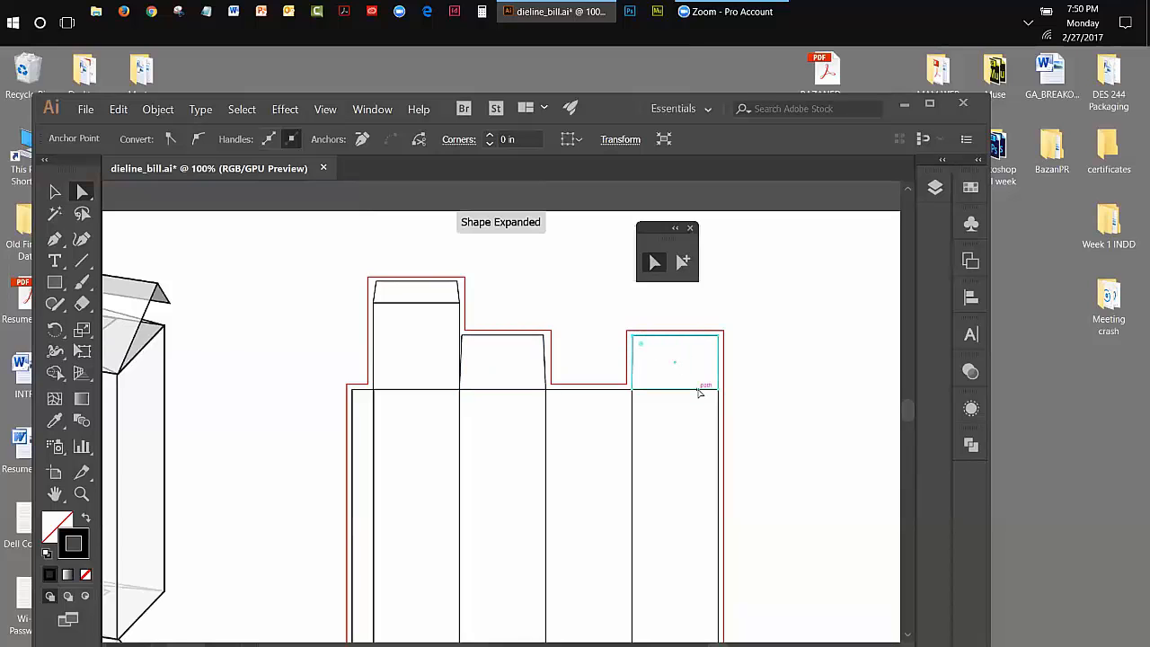
key(Right)
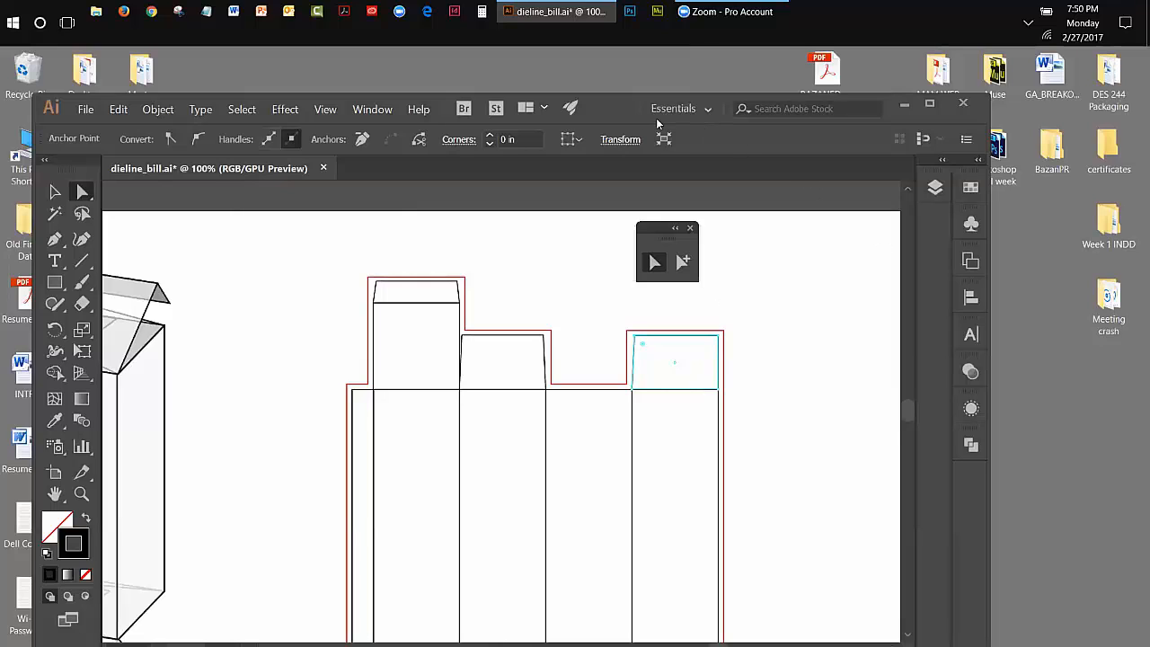
drag(624, 107, 638, 87)
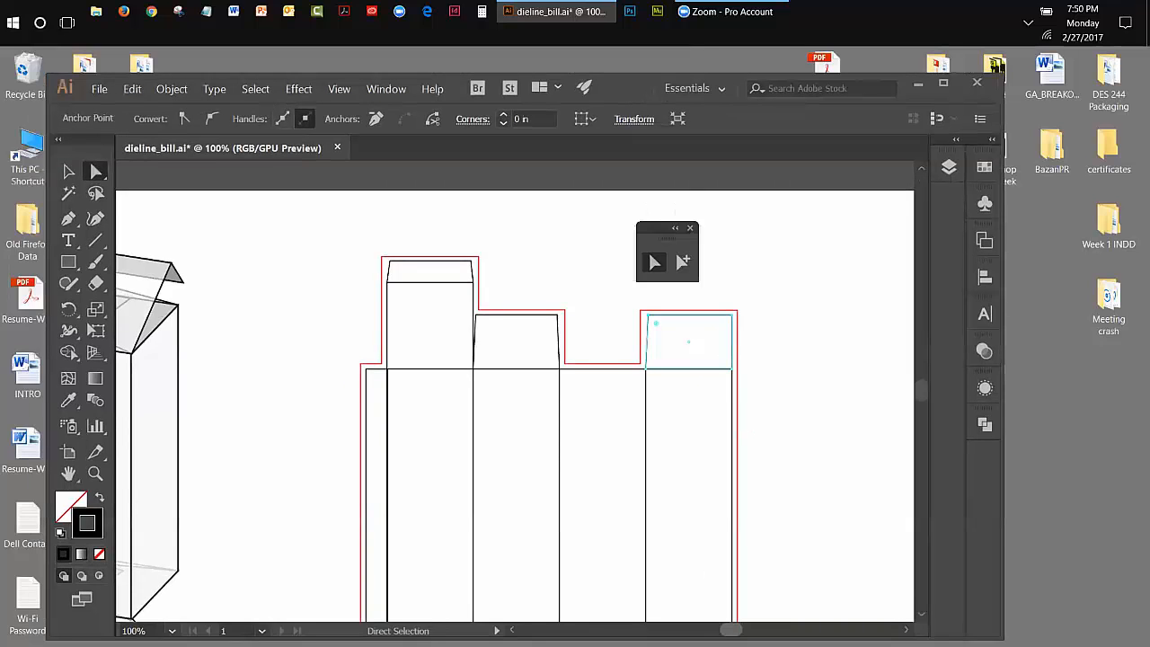
scroll(515, 405, left, 12)
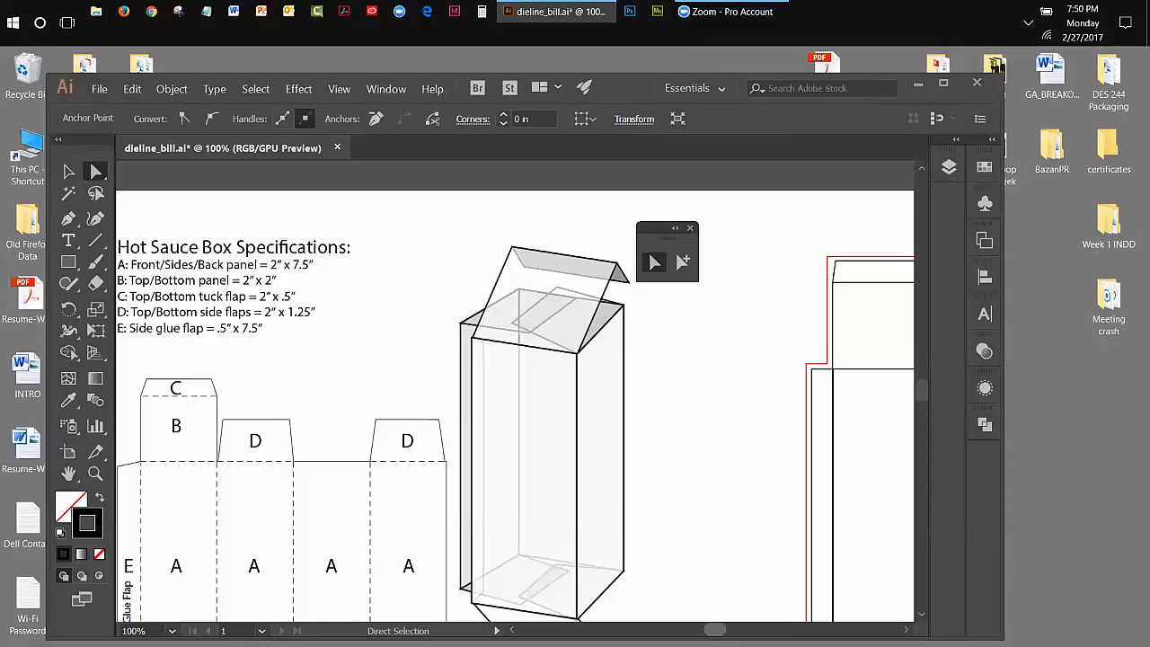
scroll(515, 405, right, 12)
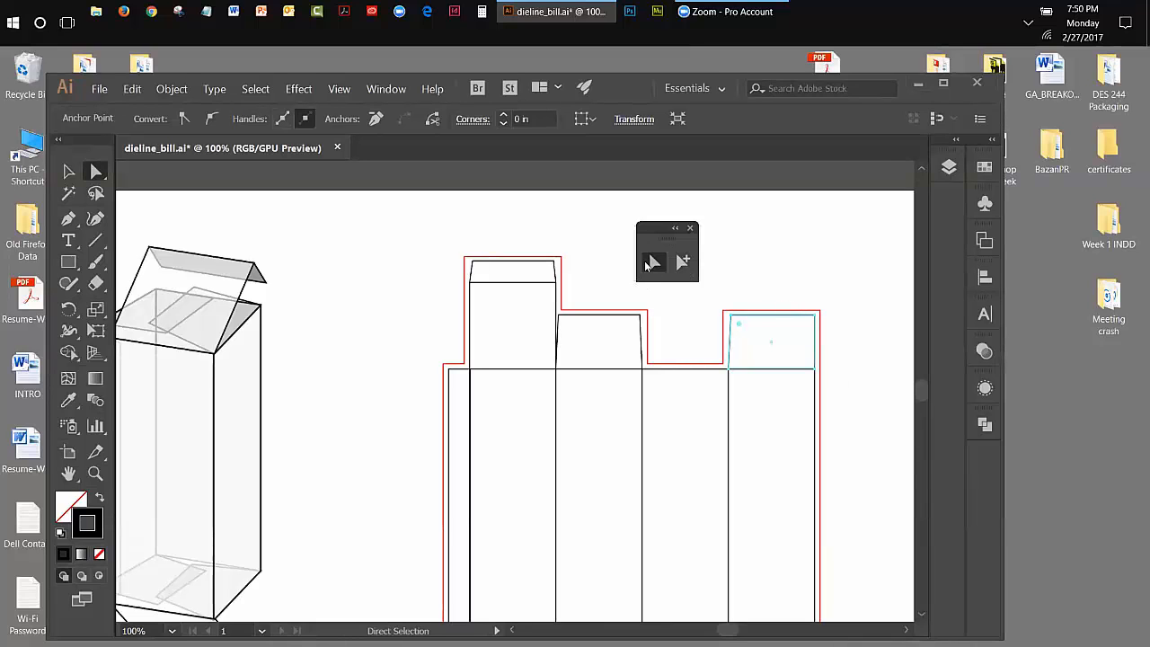
click(818, 321)
Angle both ends of the side glue flap by nudging its upper outer corner down and its lower outer corner up
click(452, 376)
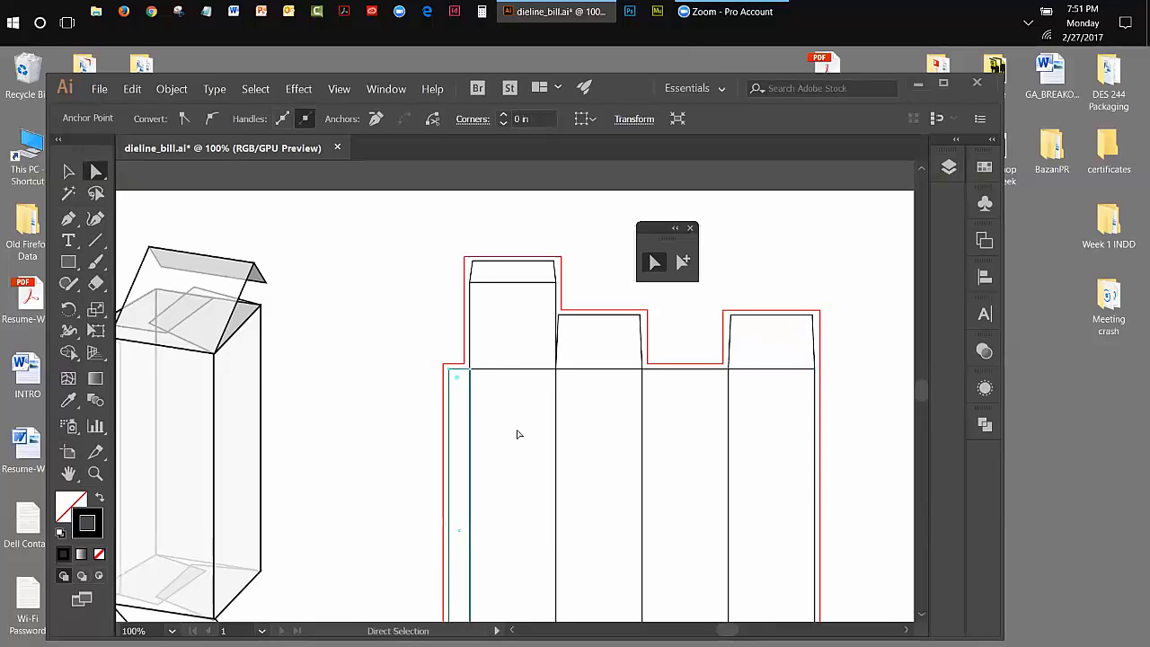
key(Down)
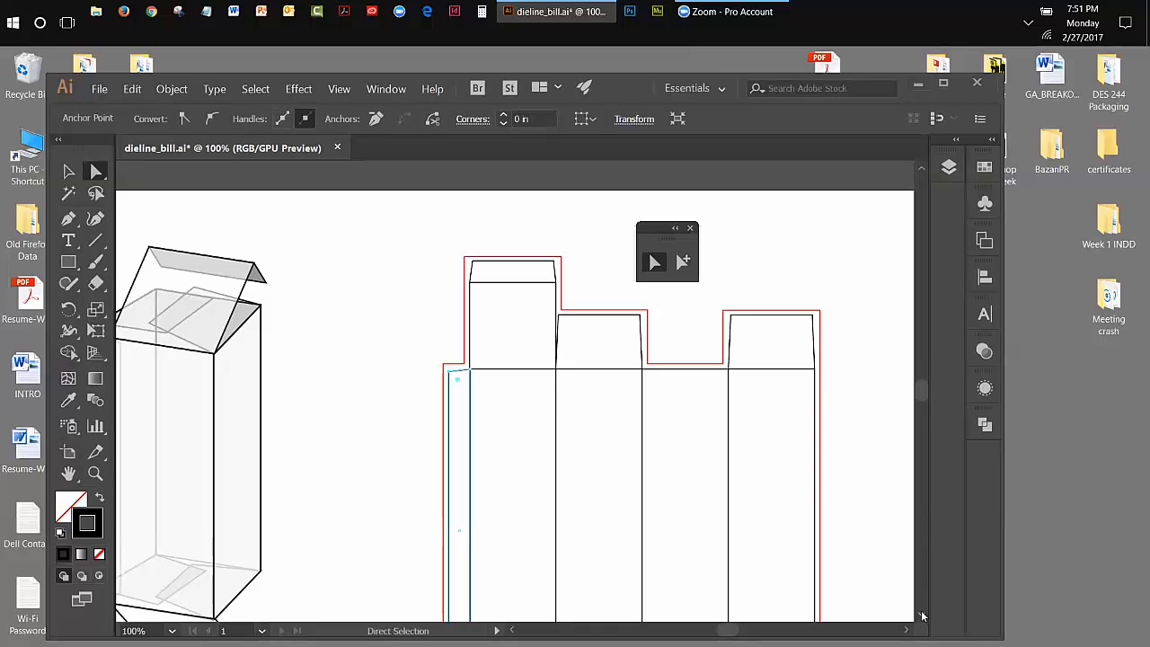
scroll(923, 615, down, 5)
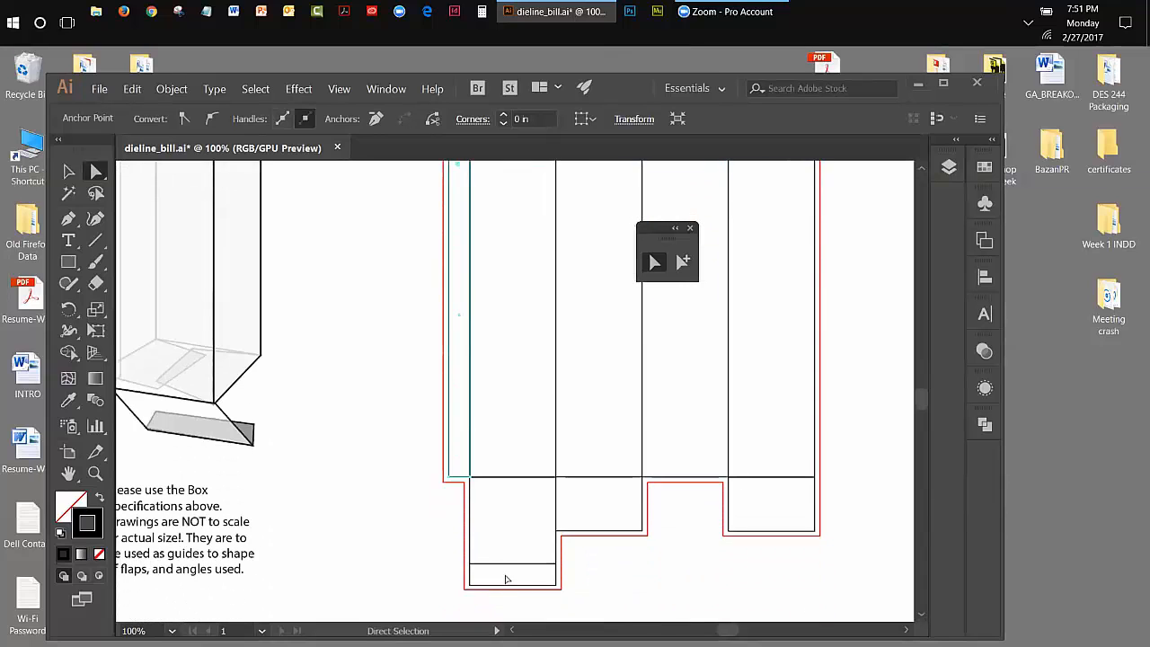
click(449, 479)
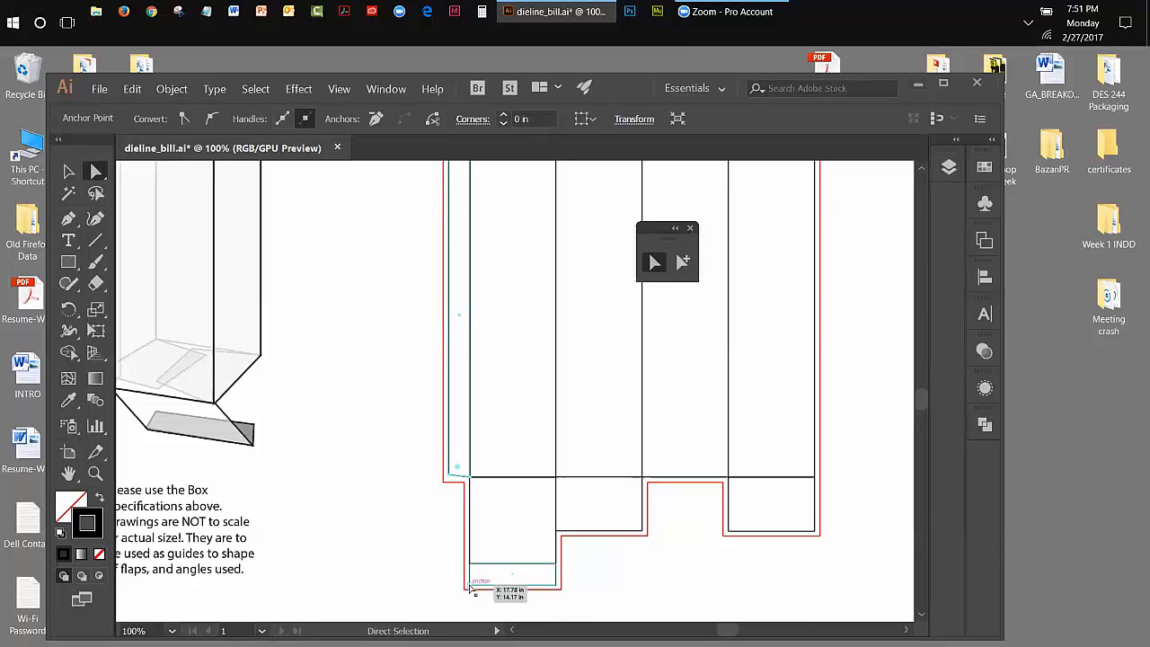
Taper the lower tuck flap by nudging its two lower corner anchor points slightly inward
click(474, 589)
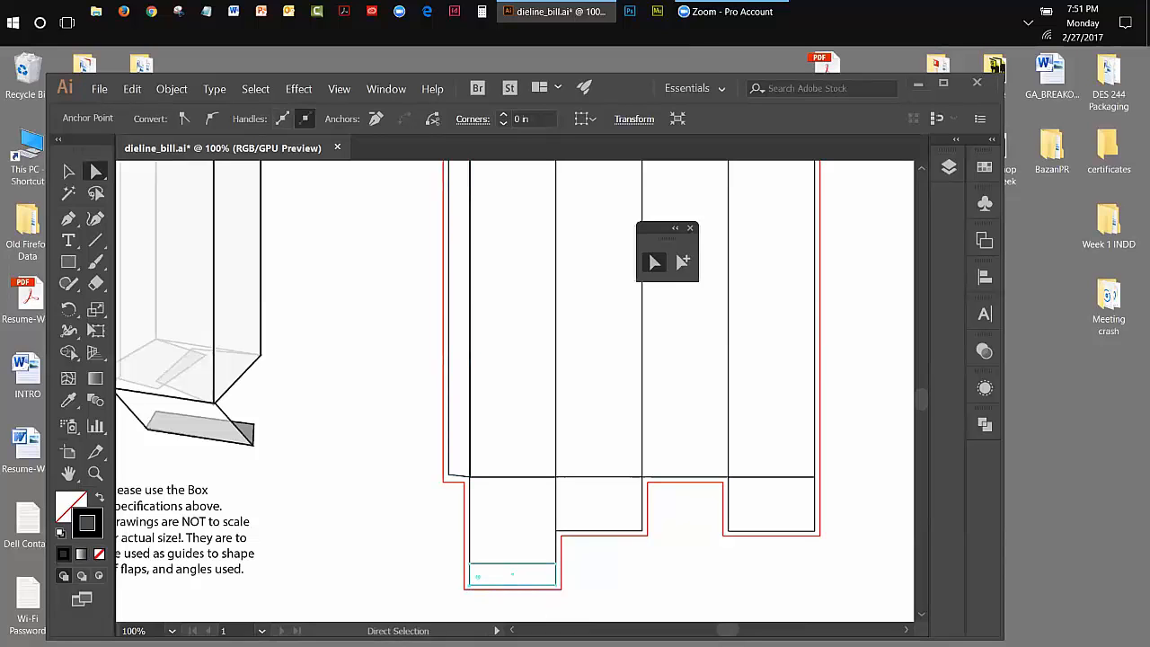
key(Right)
click(559, 589)
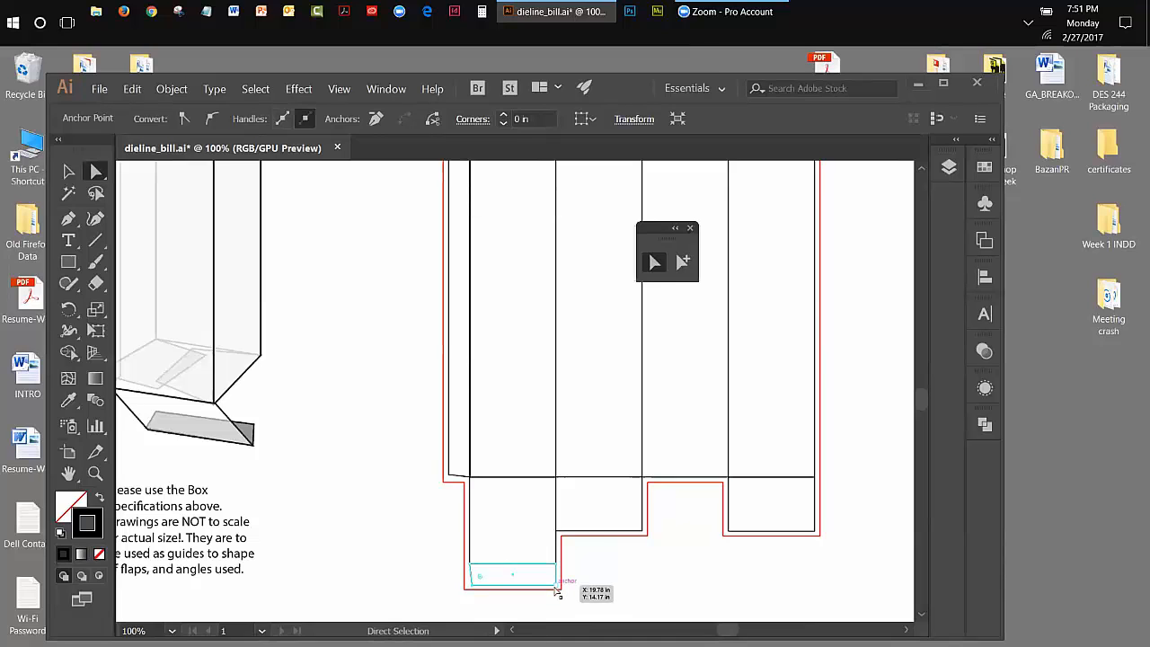
key(Right)
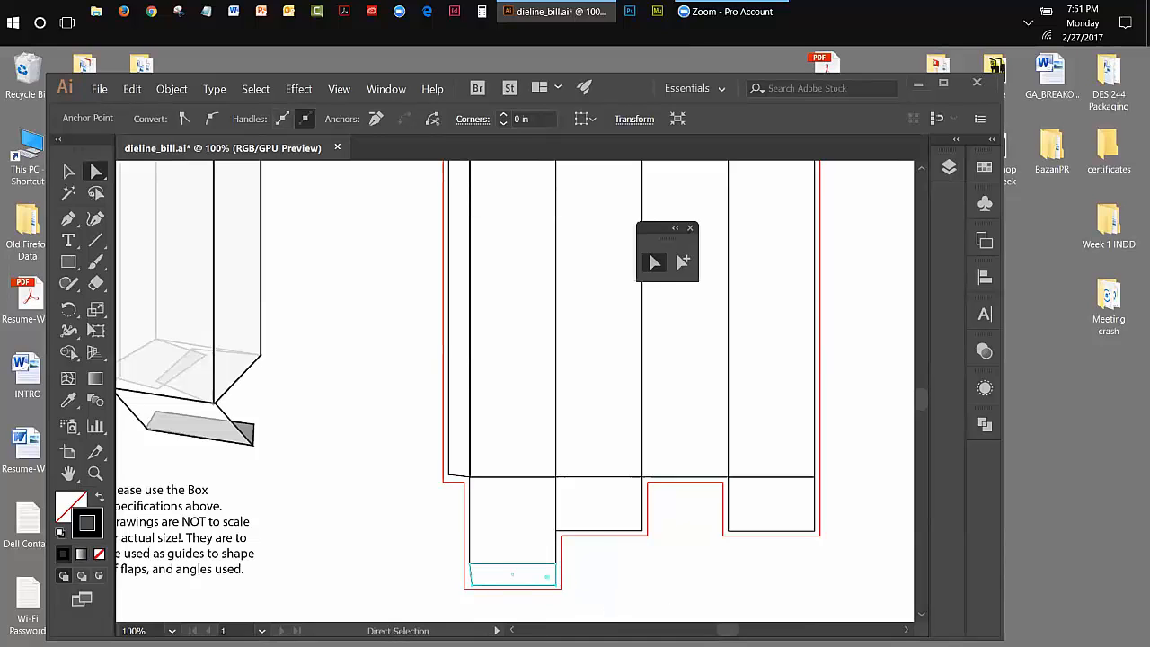
key(Right)
key(Right)
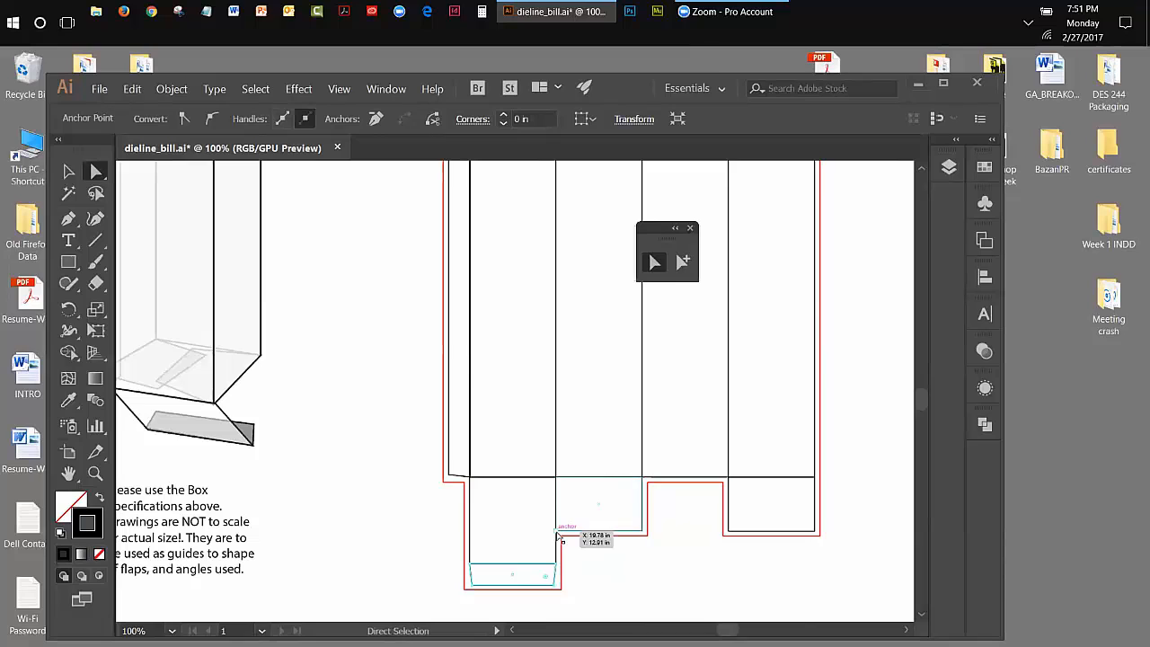
Taper both lower side flaps of the dieline by nudging their lower corner anchor points inward
click(557, 532)
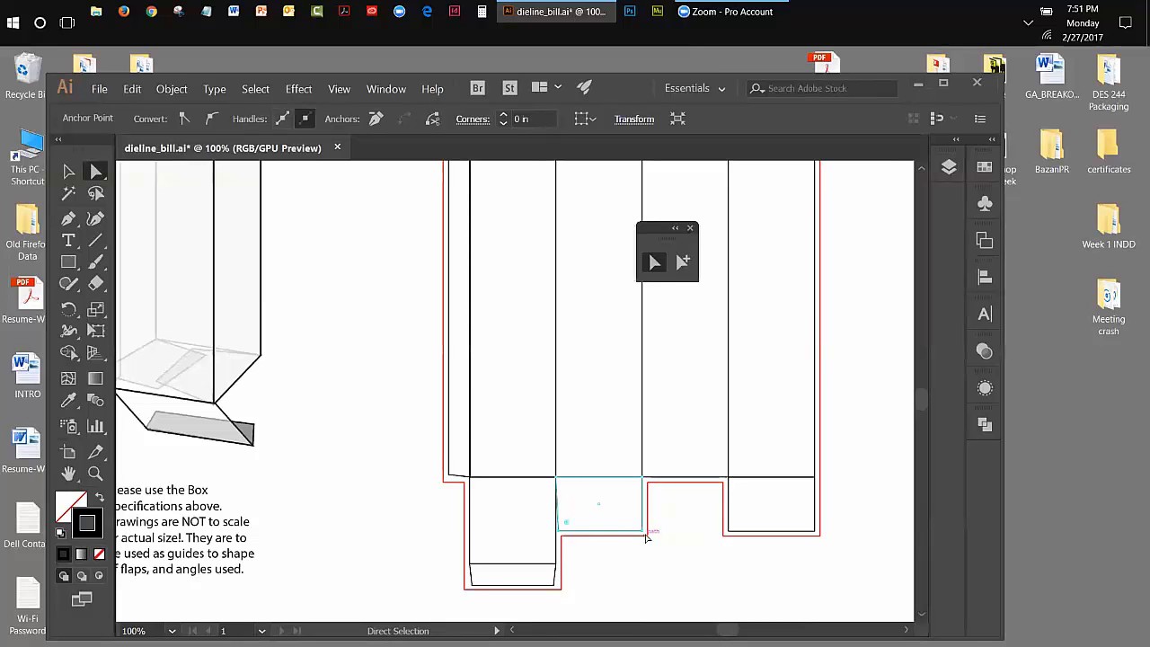
click(642, 532)
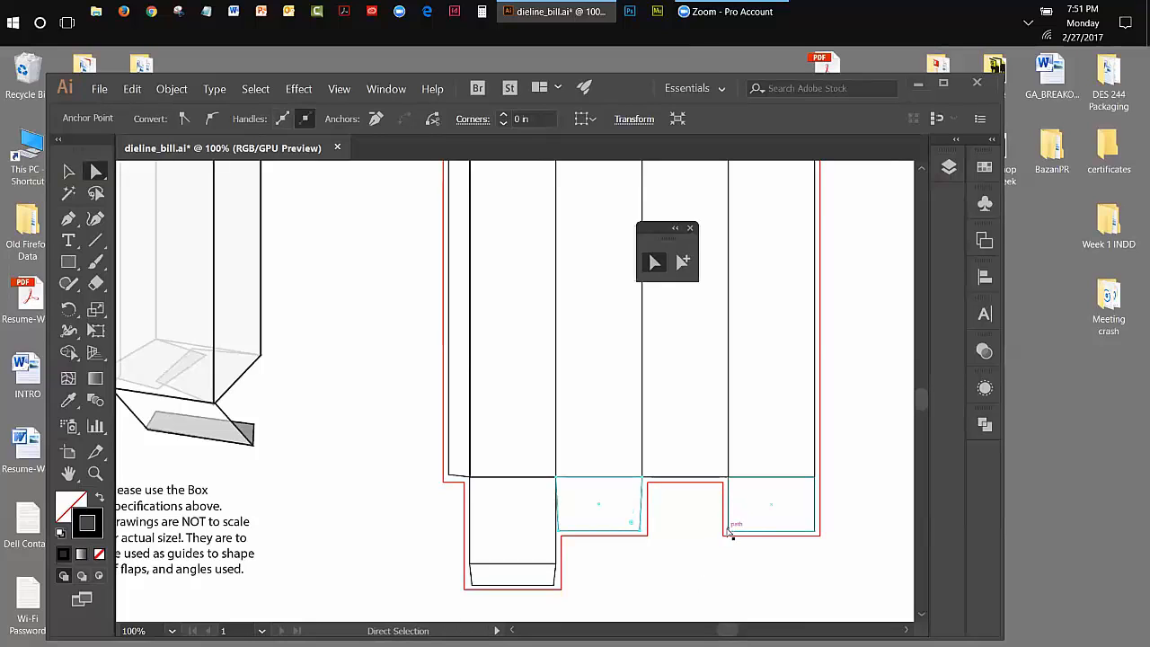
click(730, 533)
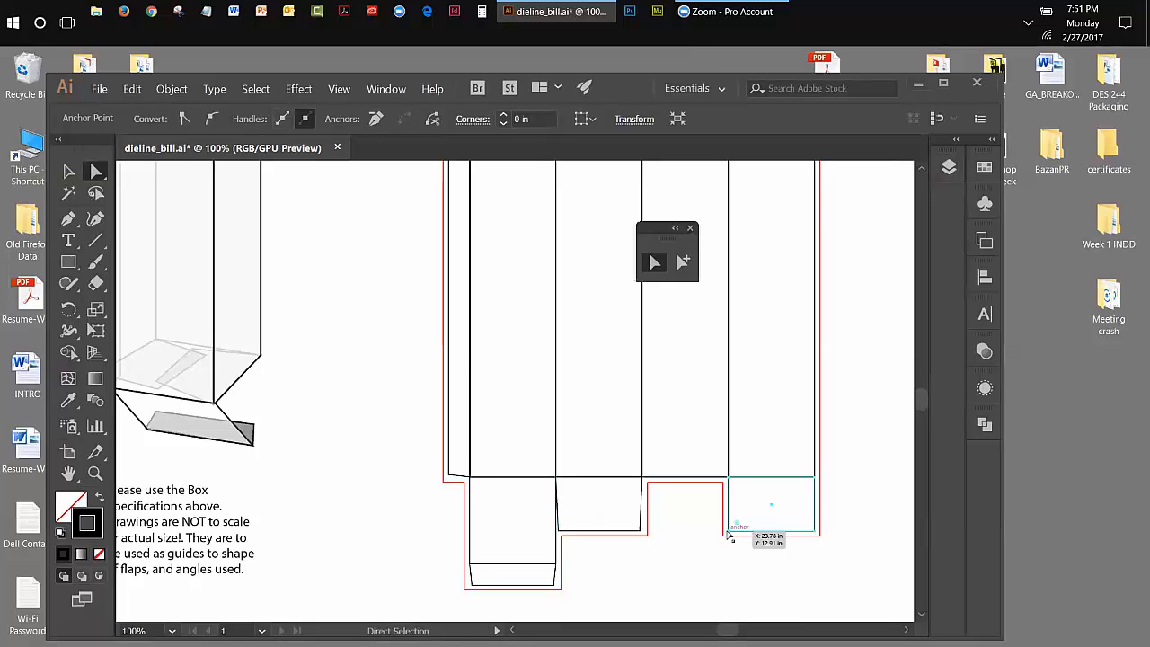
drag(730, 536, 729, 533)
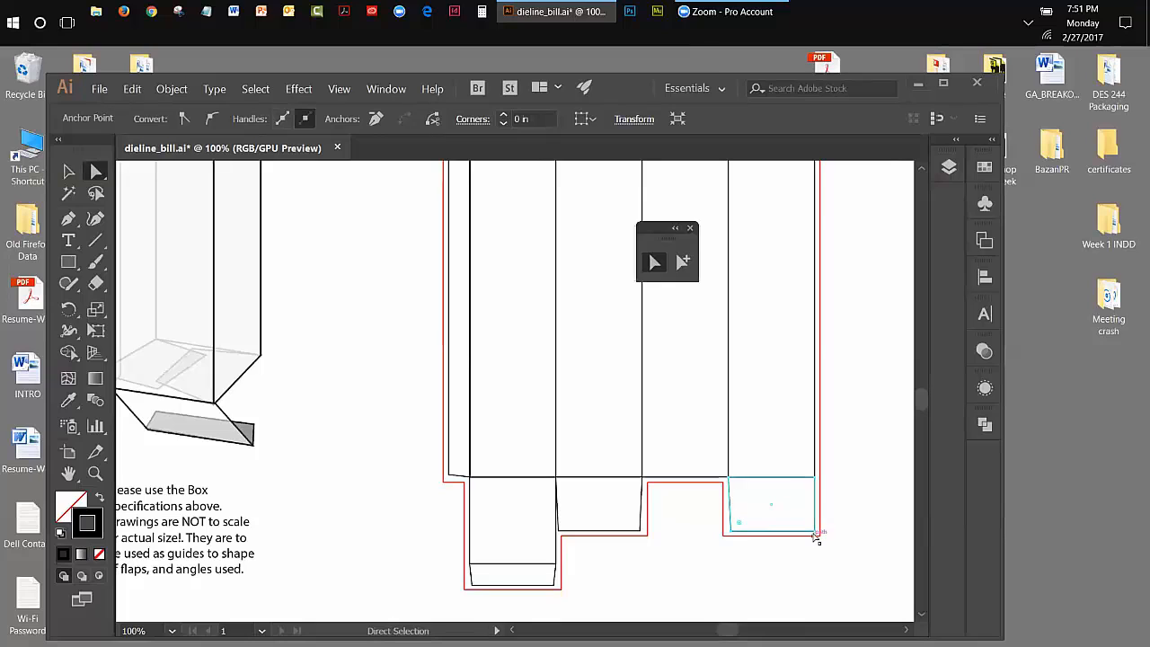
click(815, 532)
Fit the artboard in the window, move the floating Direct Selection panel clear of the dieline, and deselect the flap
click(330, 97)
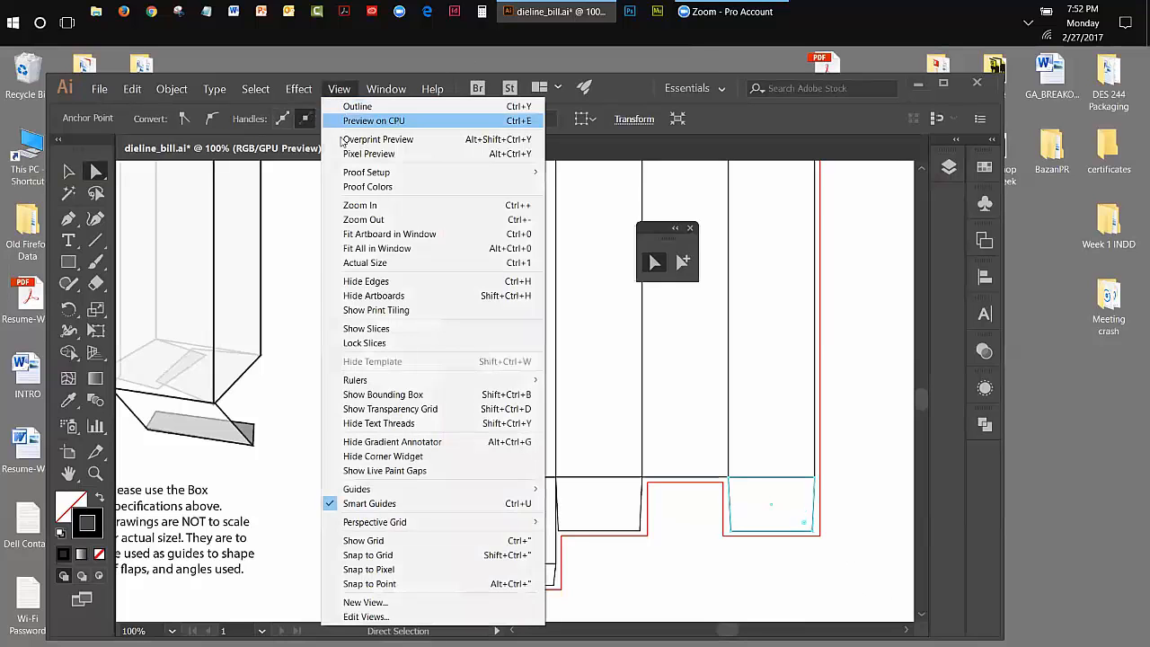
click(360, 234)
drag(656, 224, 856, 176)
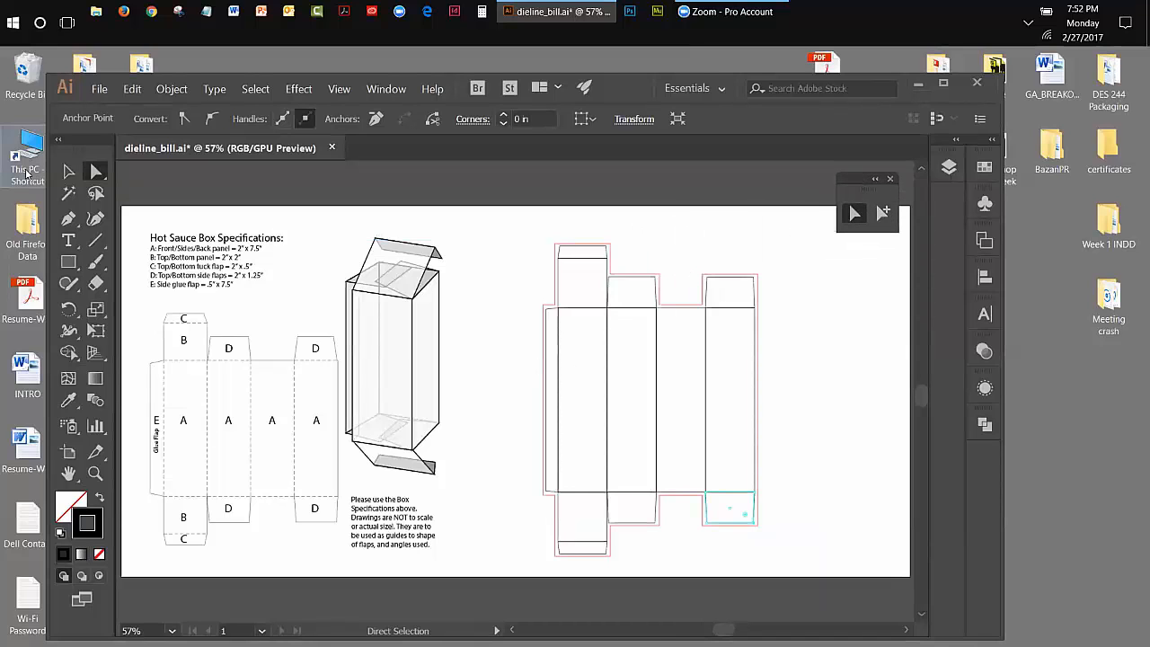
key(v)
click(836, 450)
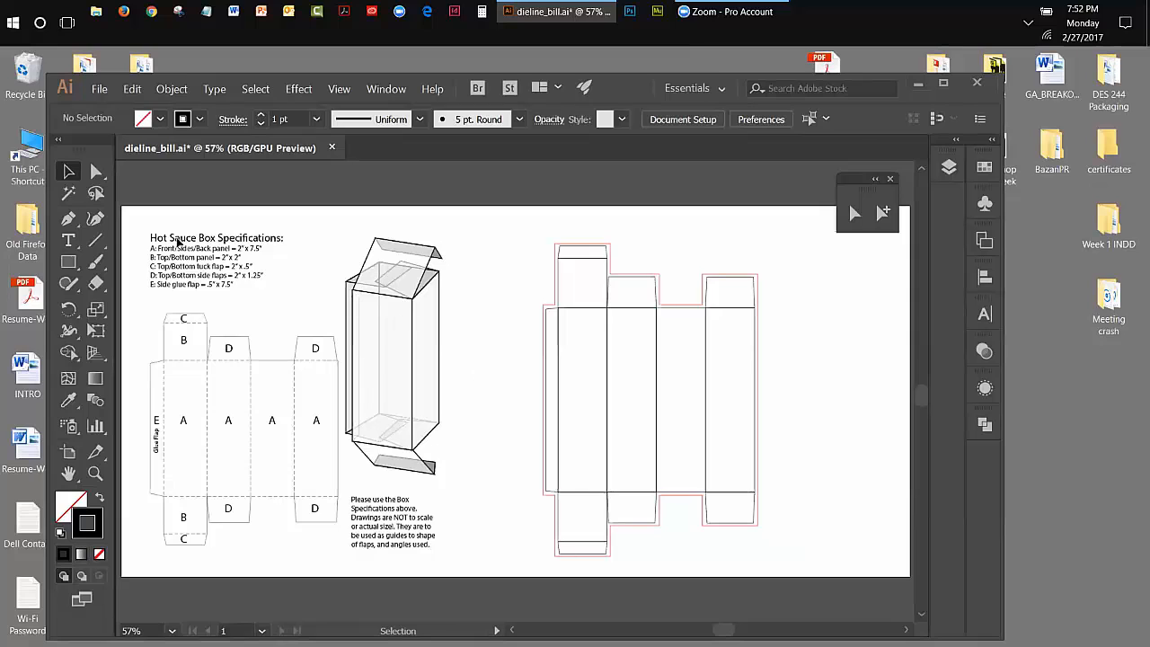
Float the Pen tool group as a separate panel beside the dieline and show the document rulers
click(69, 219)
drag(74, 226, 844, 262)
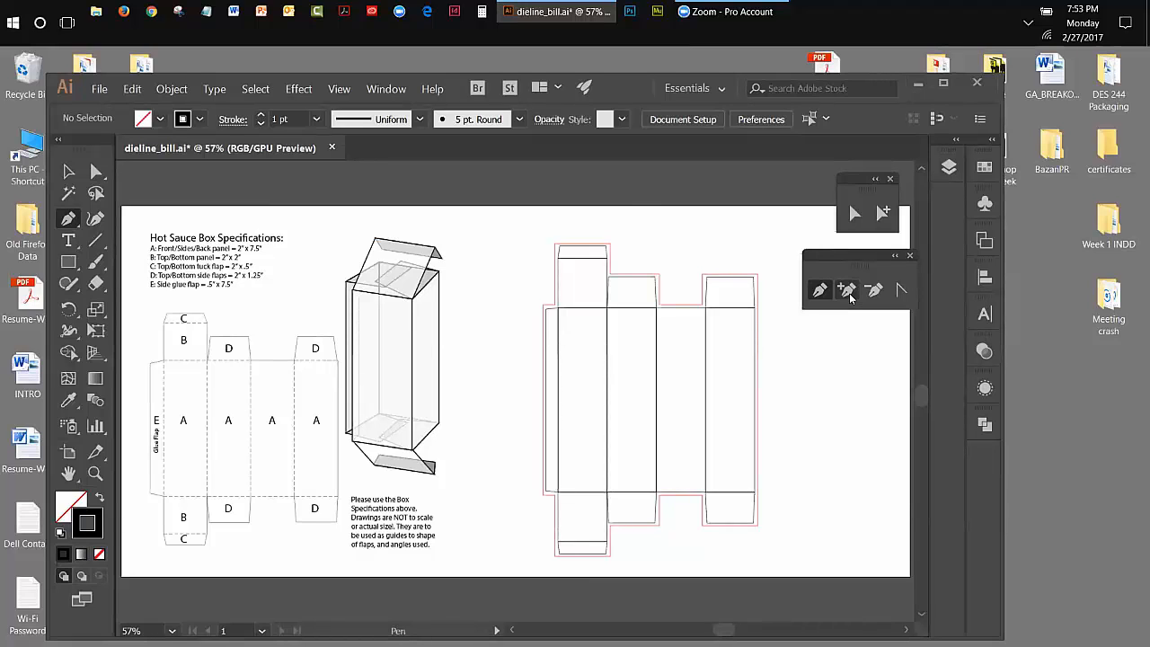
click(339, 92)
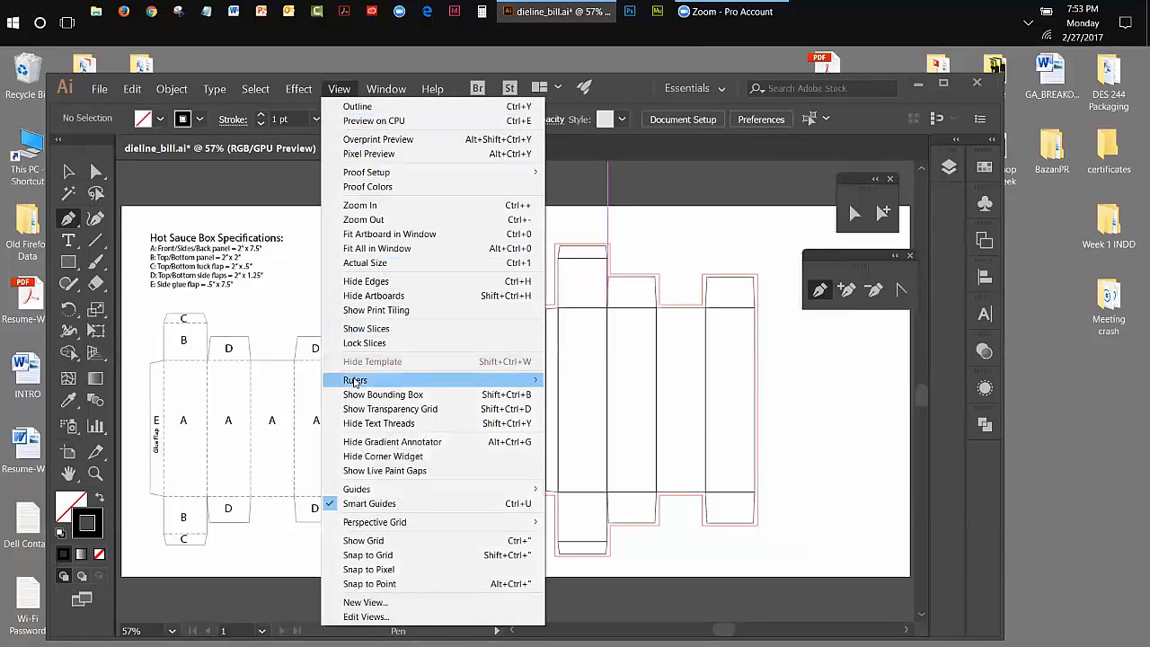
mouse_move(355, 382)
click(584, 383)
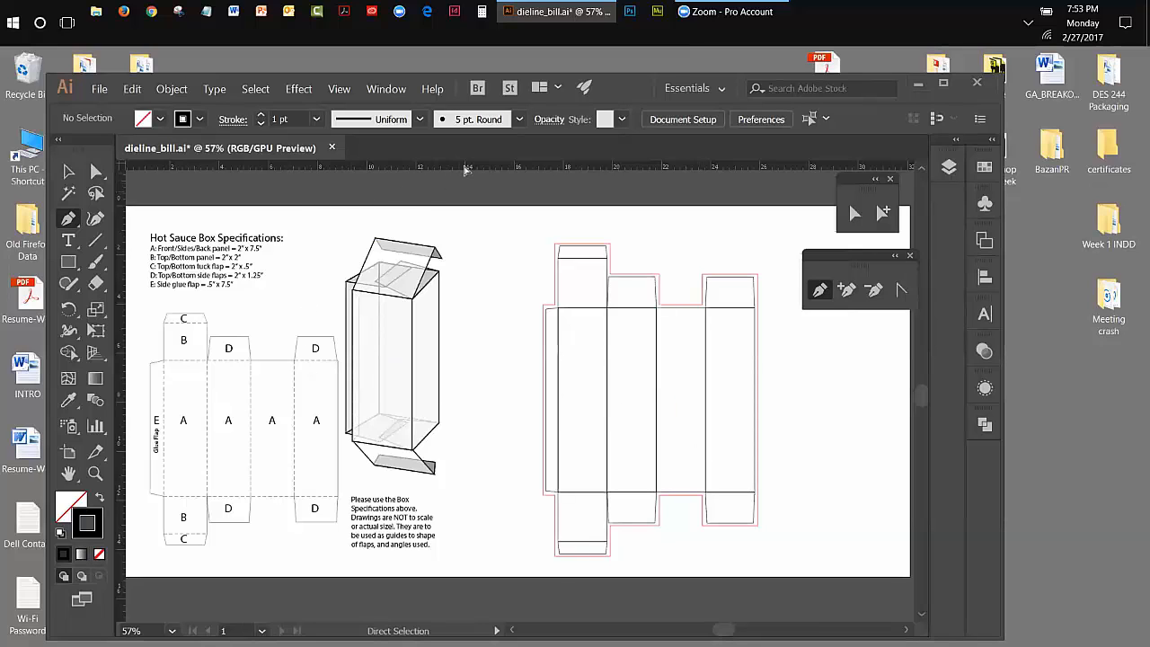
Place four horizontal guides: at the upper and lower tuck flap folds, and along the bleed edges just above and below the main panels
drag(466, 170, 477, 254)
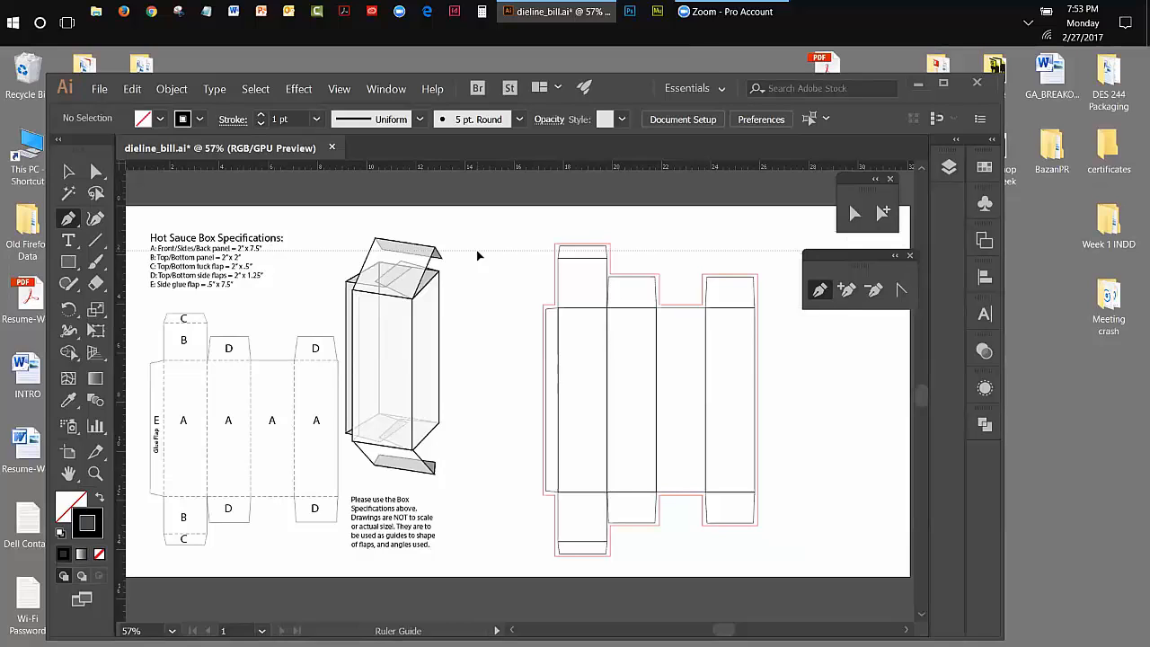
drag(478, 256, 488, 264)
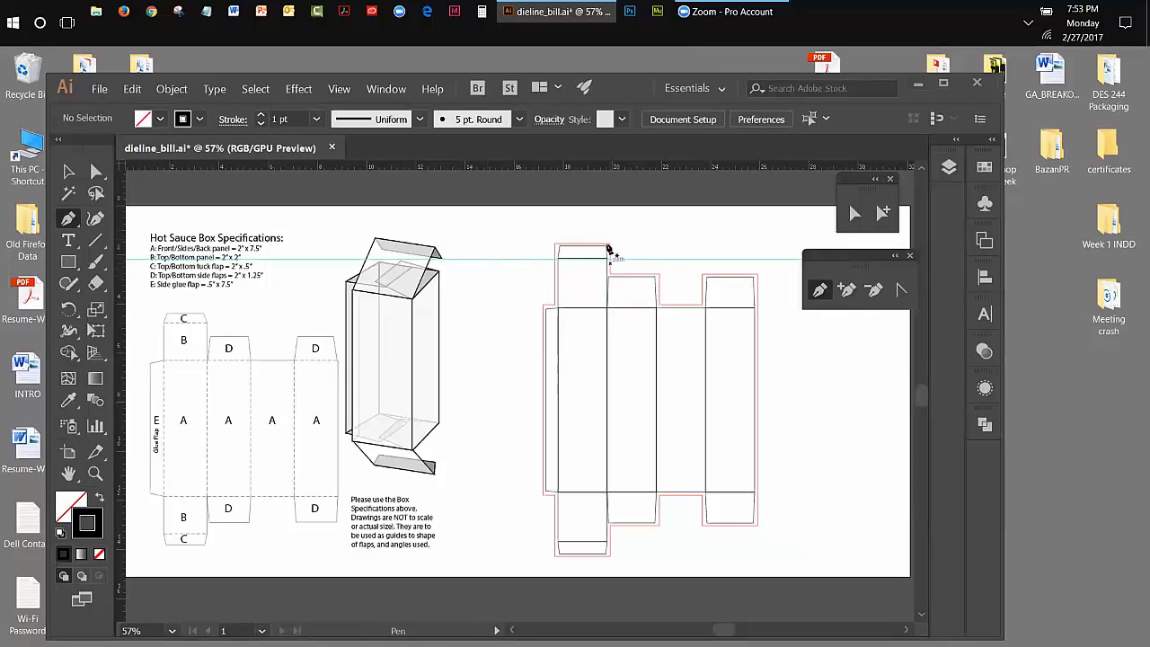
drag(601, 168, 625, 307)
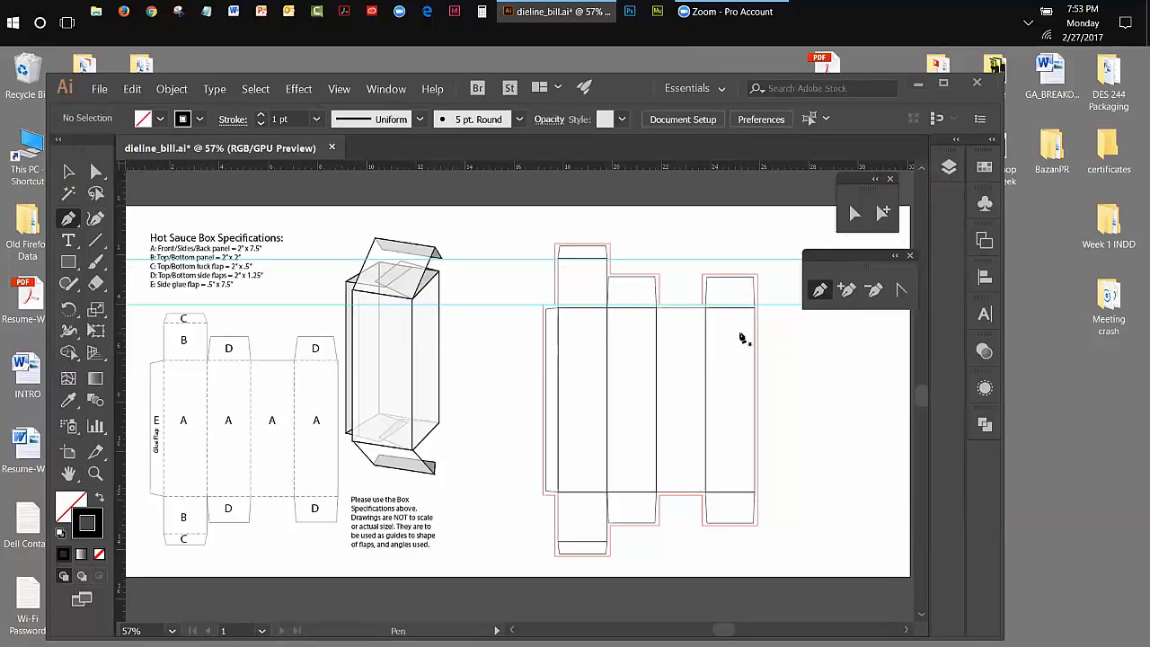
key(ctrl)
drag(683, 171, 727, 494)
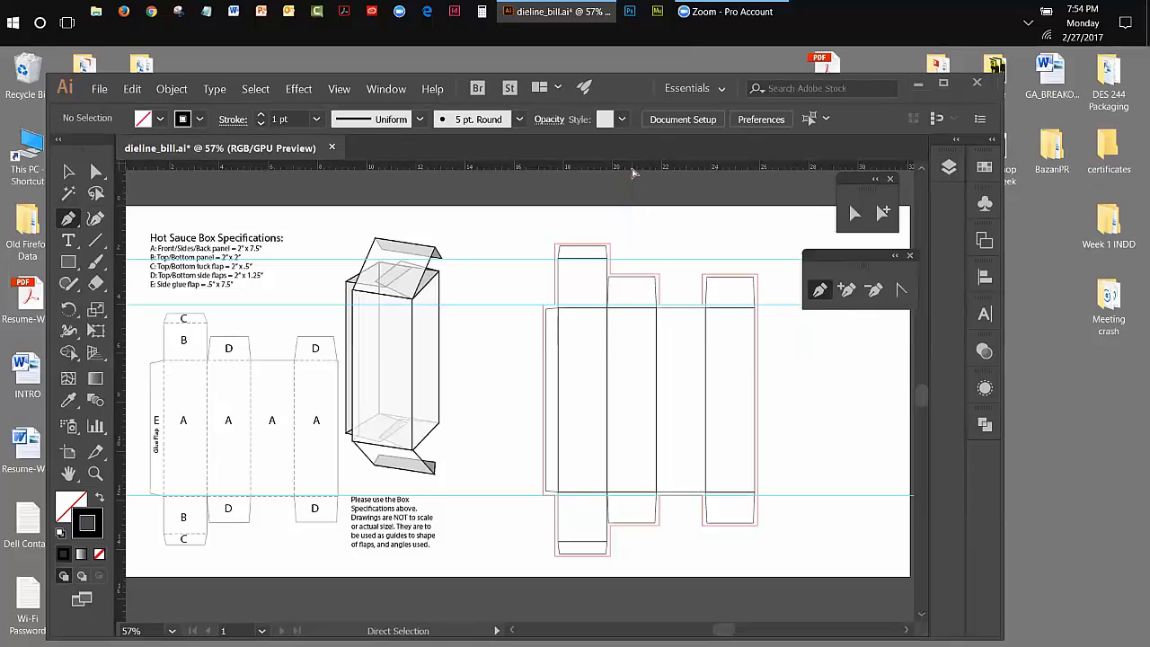
drag(635, 175, 675, 544)
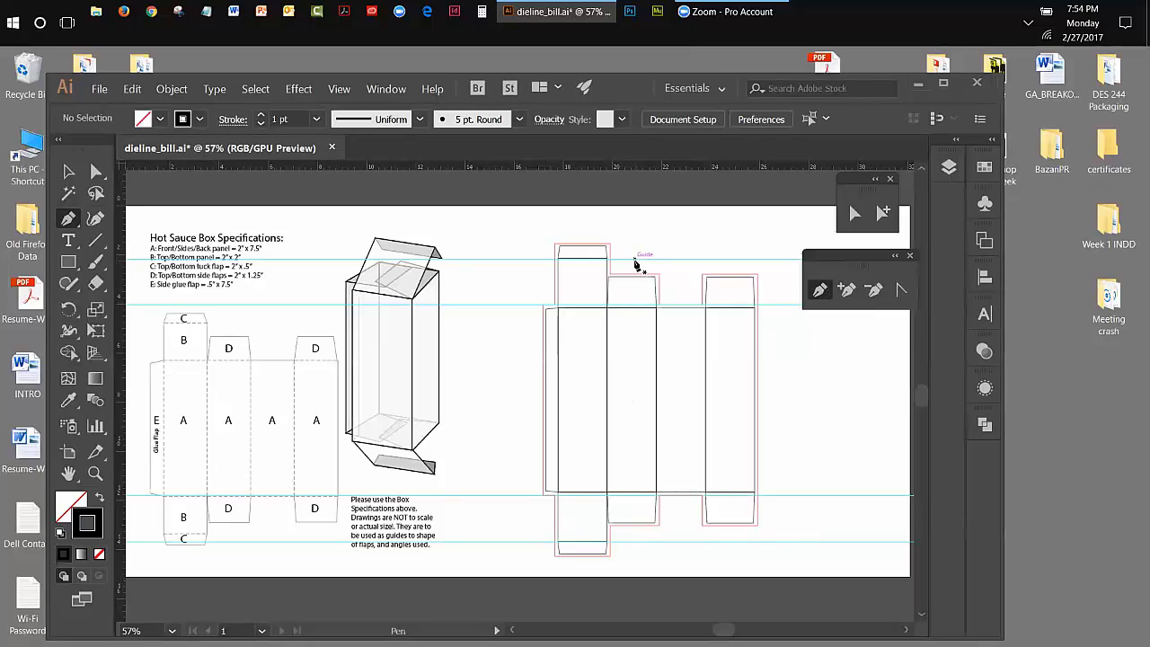
Zoom in on the dieline's upper flaps and examine the options for hiding and unlocking guides
click(97, 477)
click(609, 274)
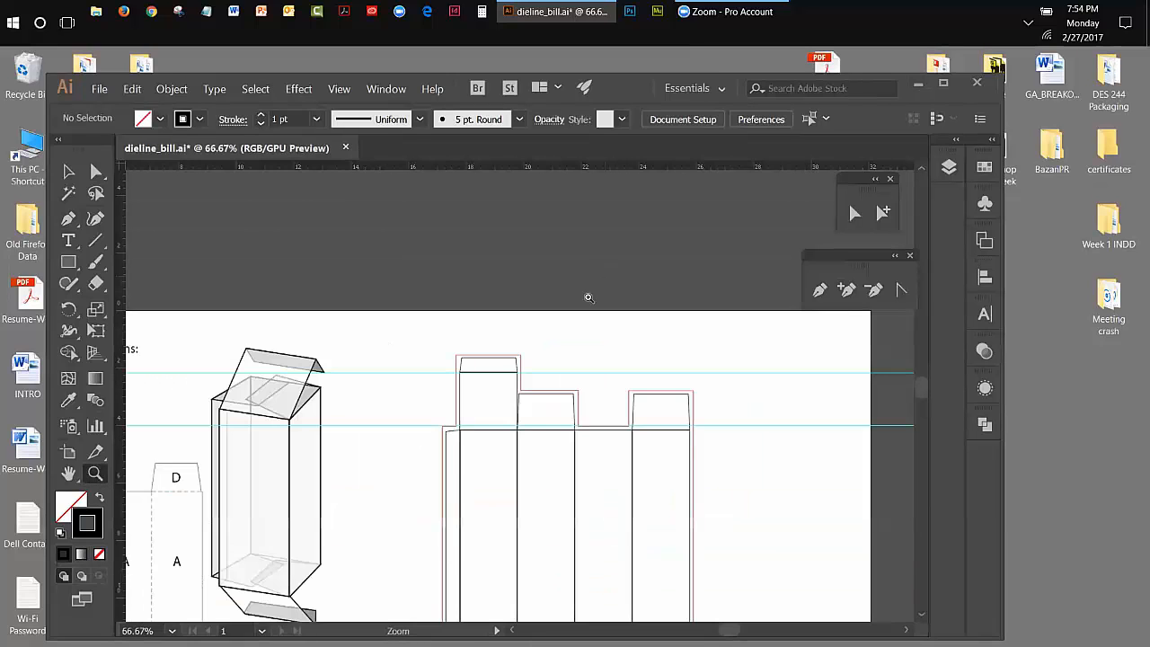
click(505, 401)
click(511, 397)
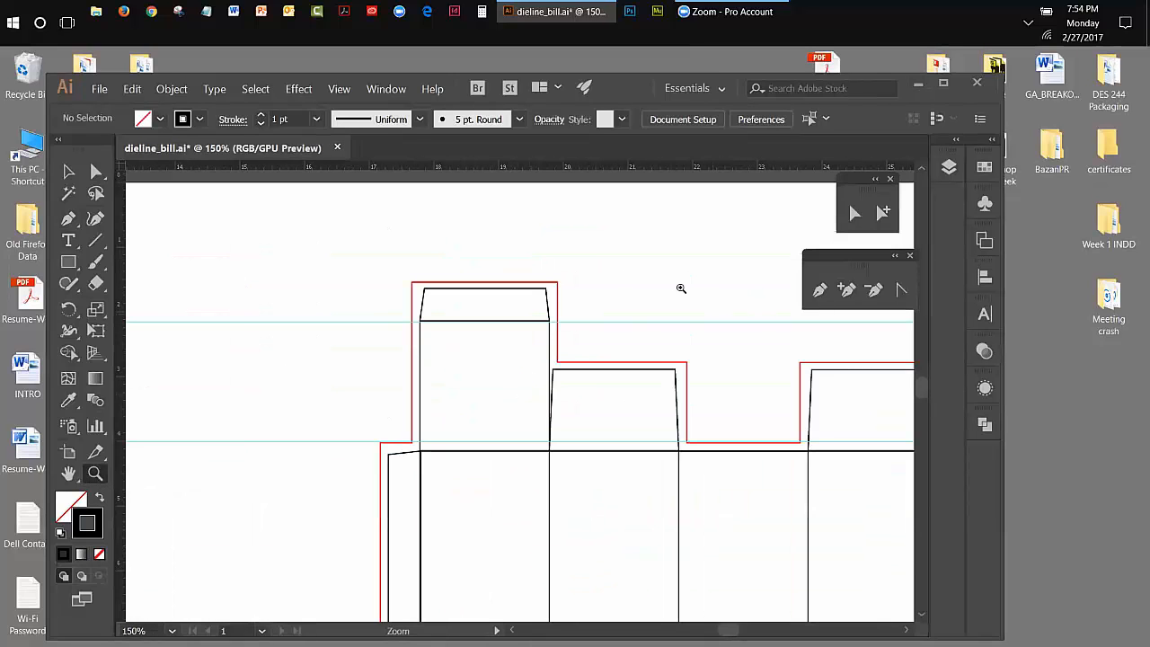
click(337, 90)
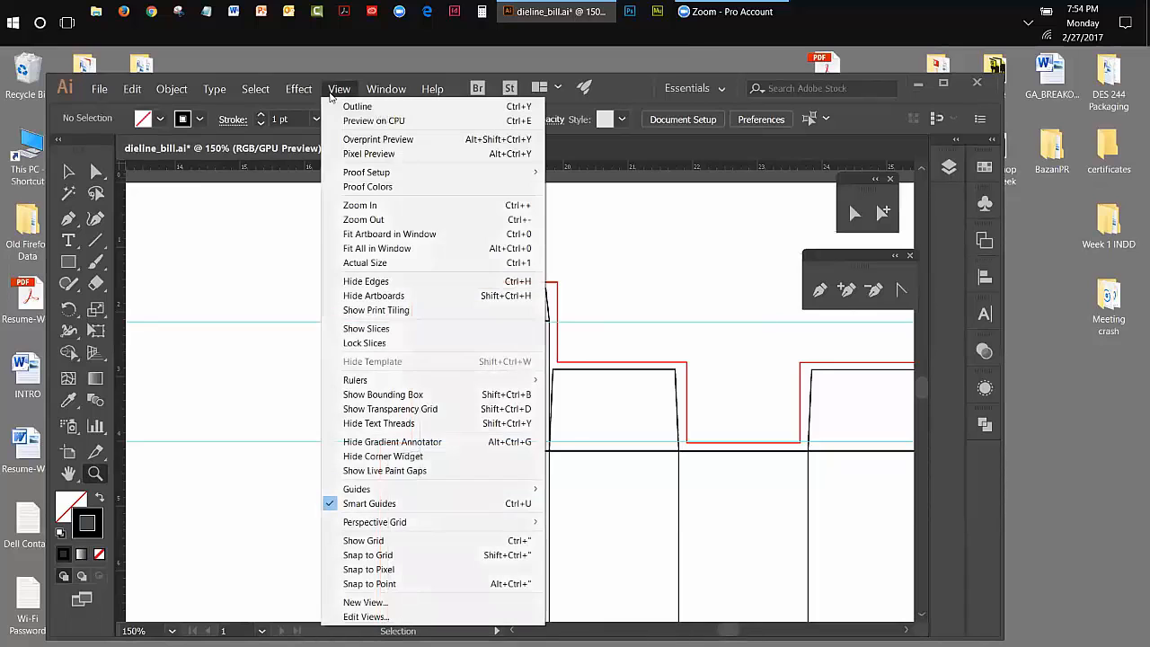
mouse_move(378, 489)
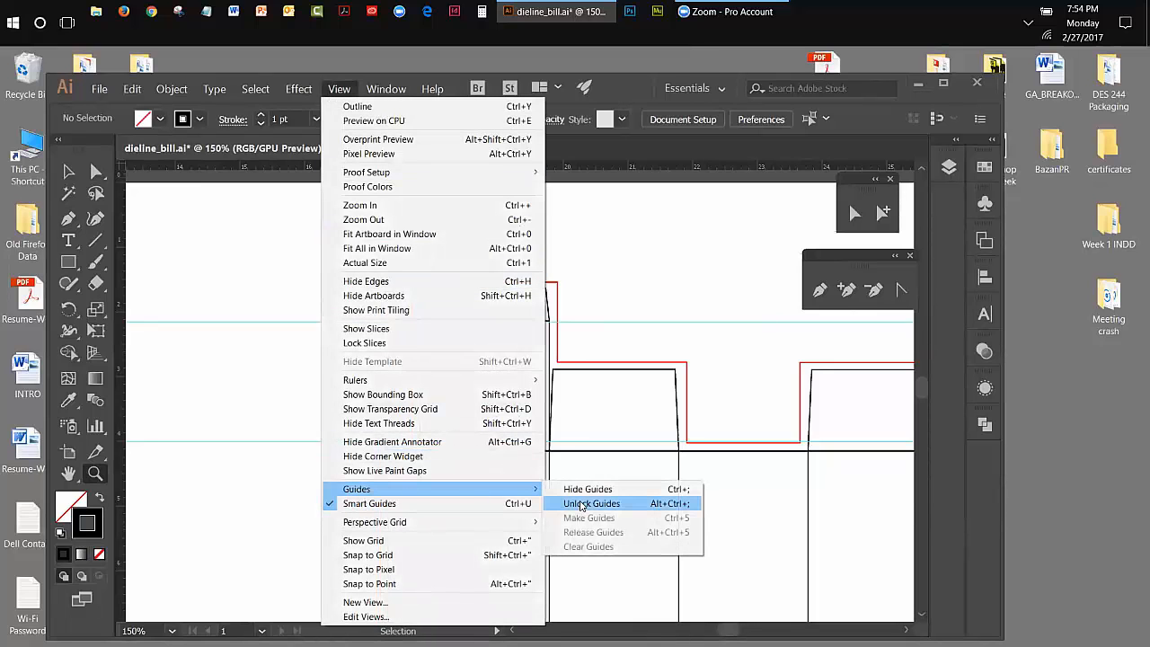
click(71, 171)
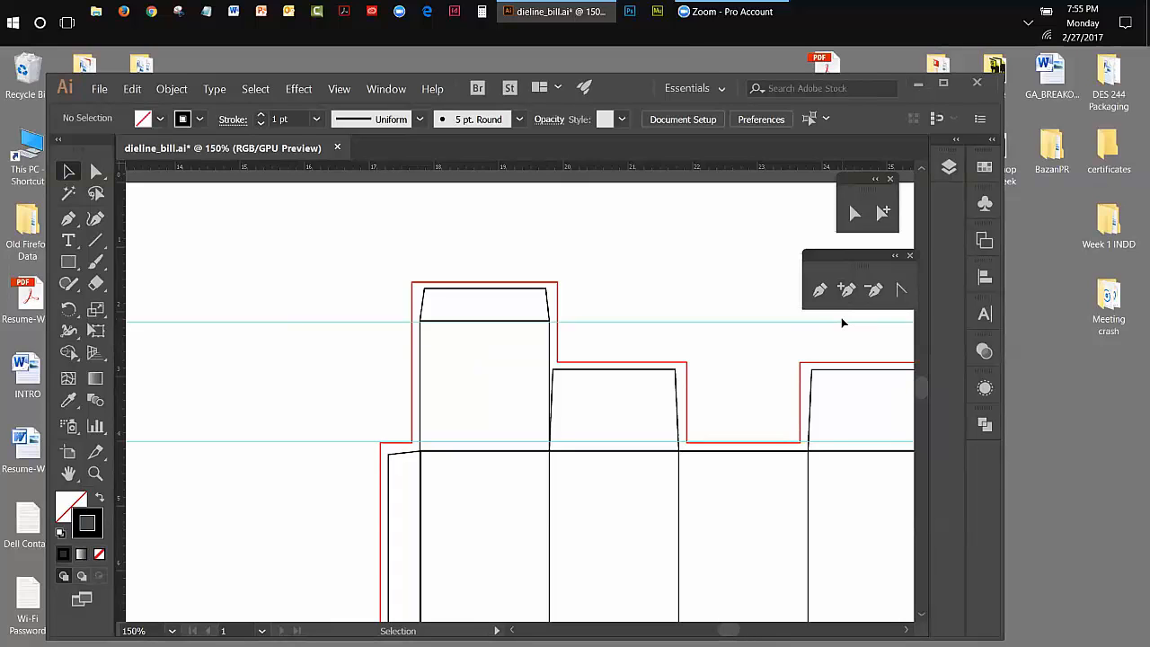
Try to add an anchor point to the bleed outline where the upper tuck fold guide crosses its right edge
click(845, 292)
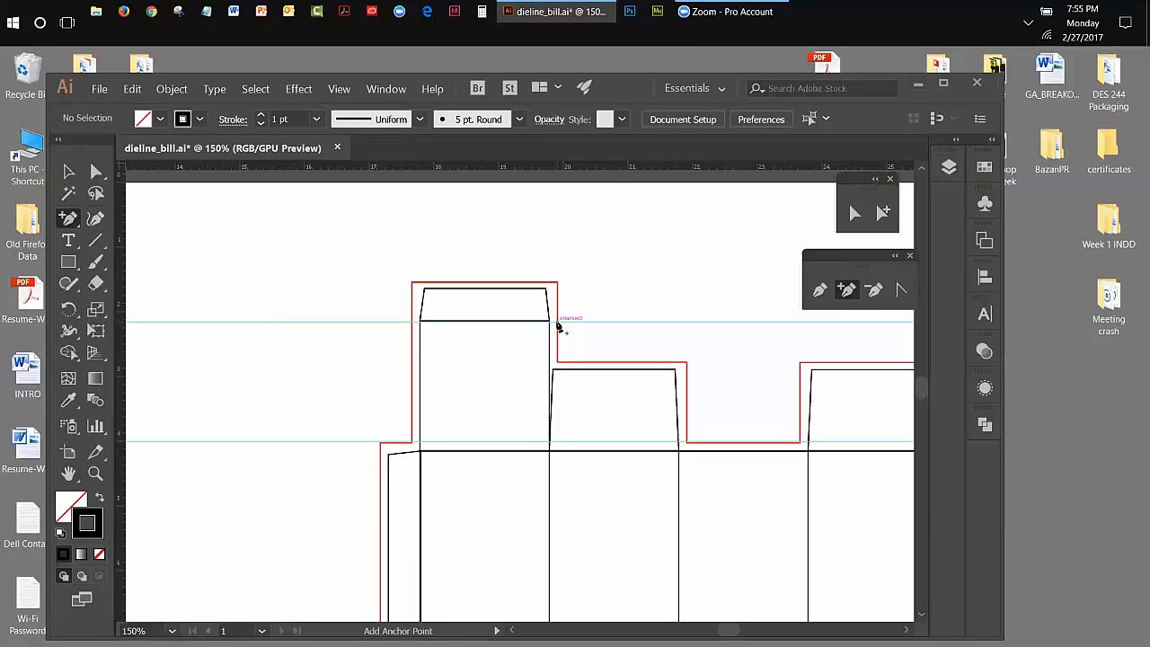
click(558, 323)
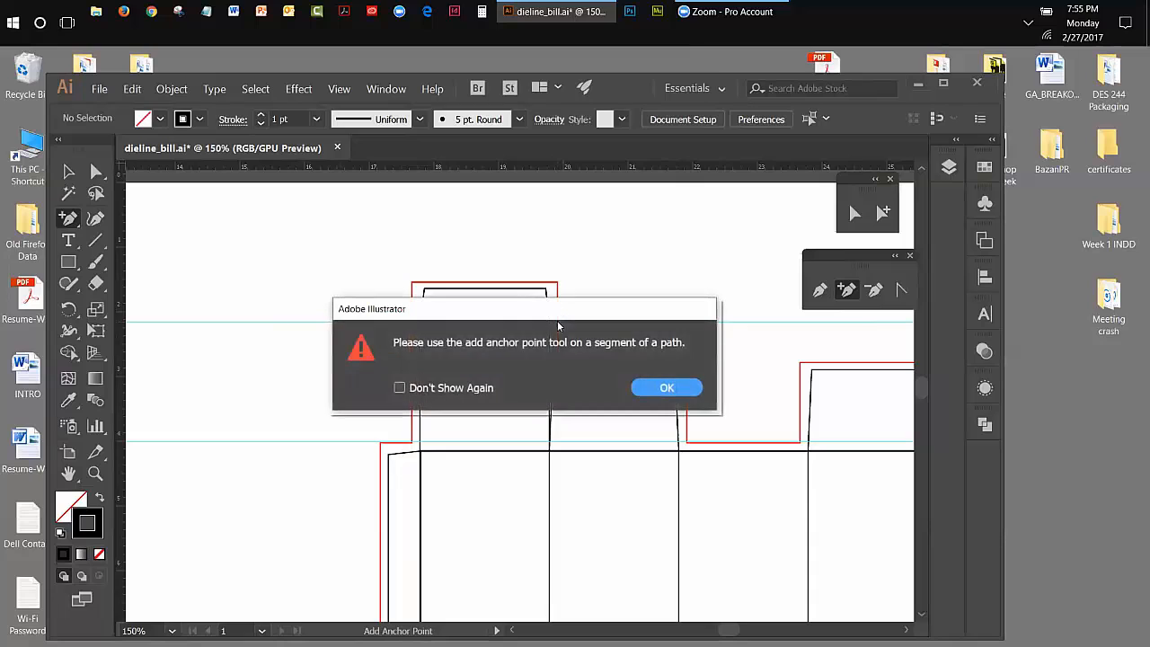
click(665, 387)
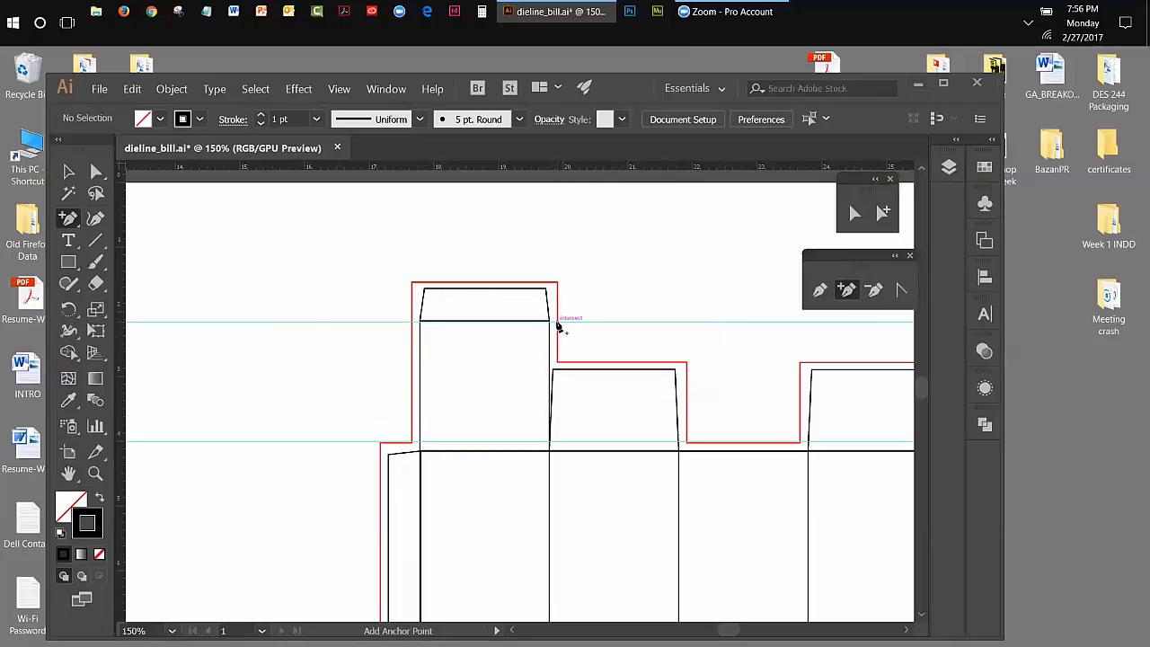
click(558, 323)
click(644, 389)
key(z)
click(496, 348)
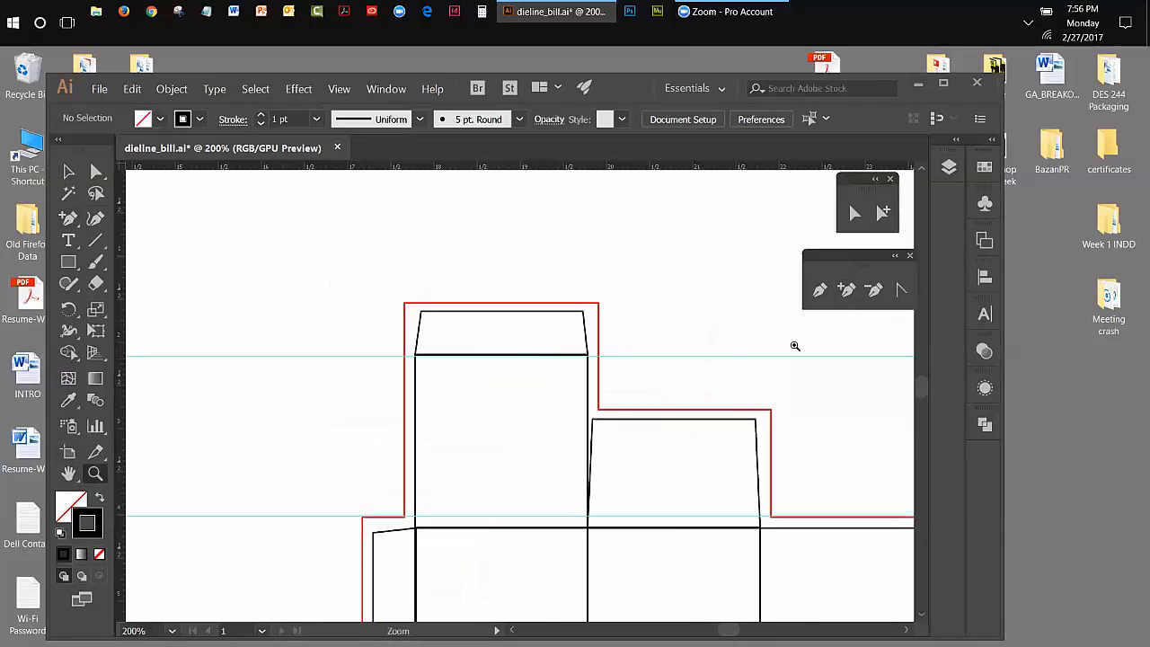
click(847, 290)
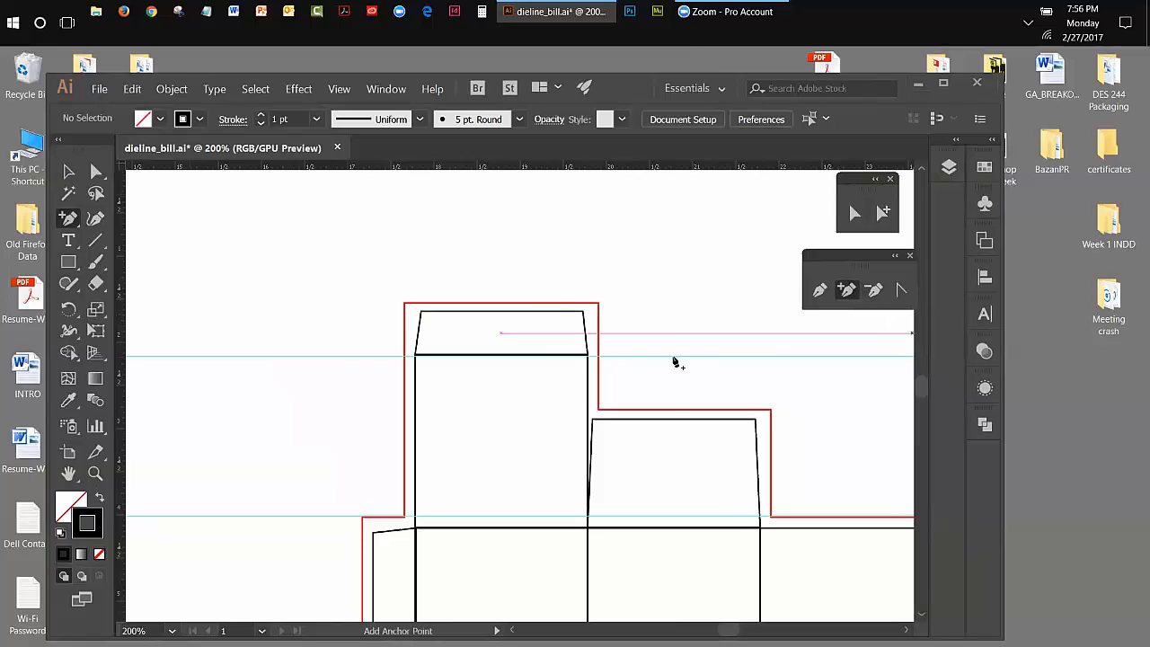
click(598, 356)
click(654, 389)
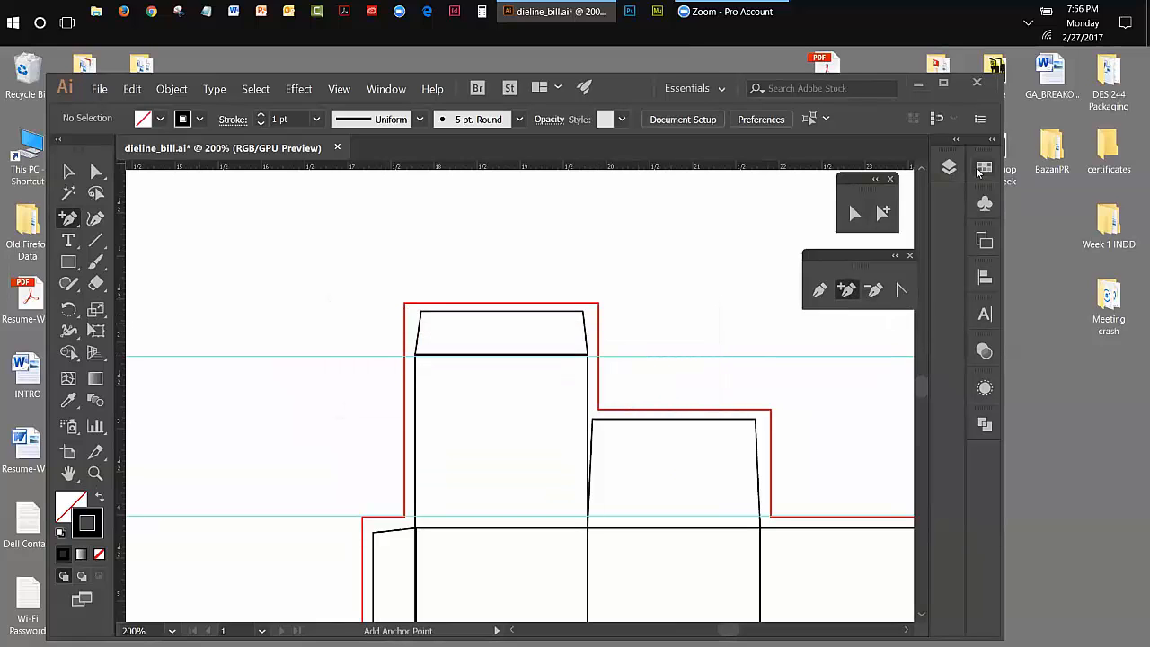
Unlock the bleed layer and add an anchor point on the bleed outline's right edge at the upper tuck fold guide
click(949, 167)
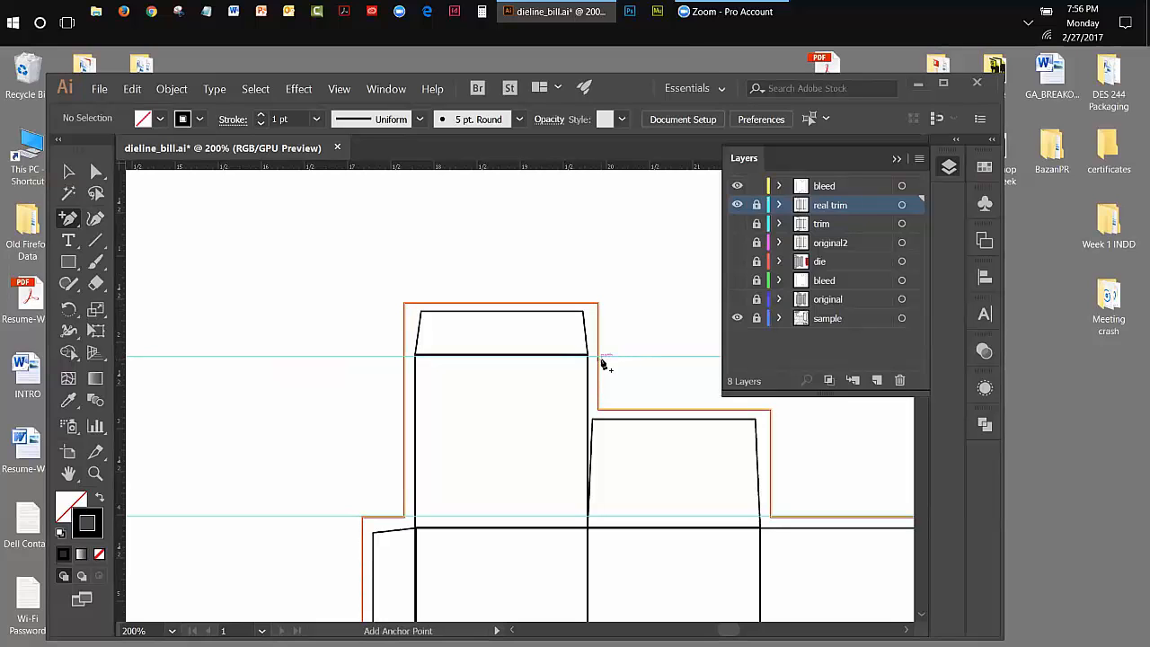
click(599, 358)
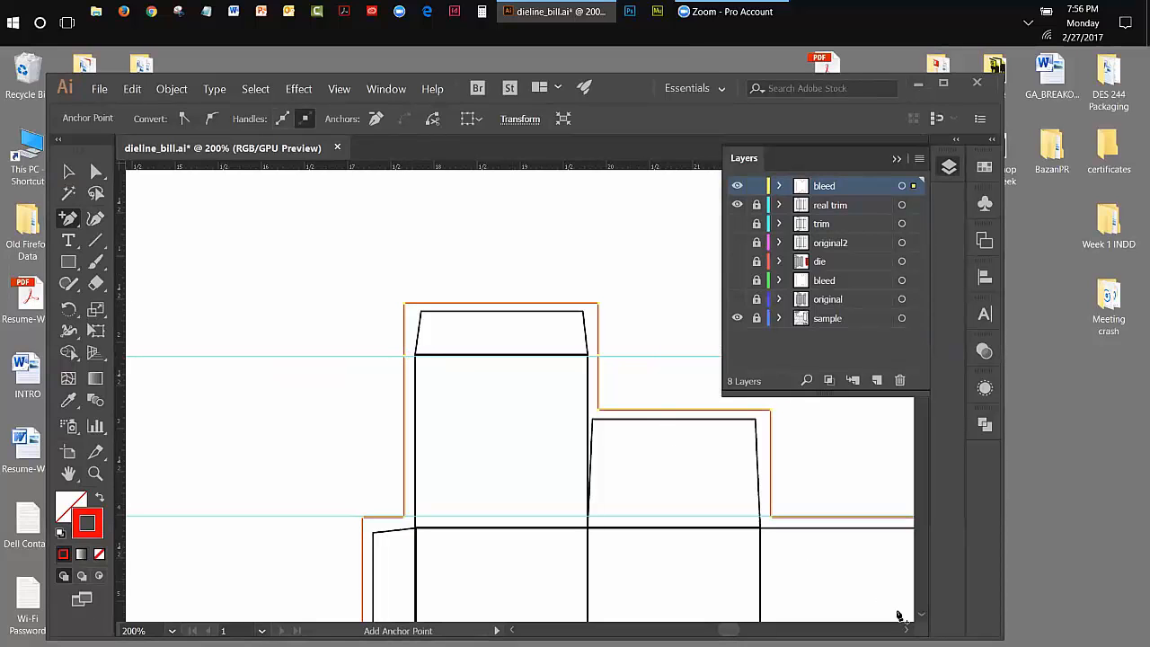
Examine how the guides meet the bleed outline around the lower flaps and the far side panel
scroll(924, 618, down, 2)
scroll(924, 618, down, 4)
scroll(924, 618, down, 6)
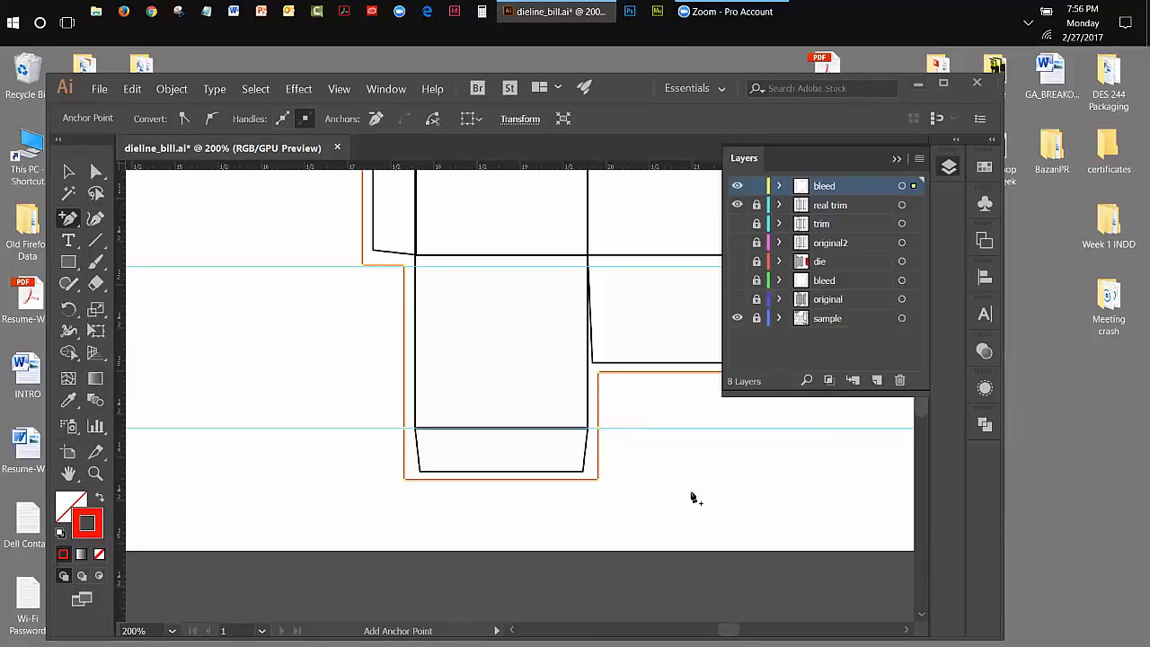
drag(729, 629, 737, 630)
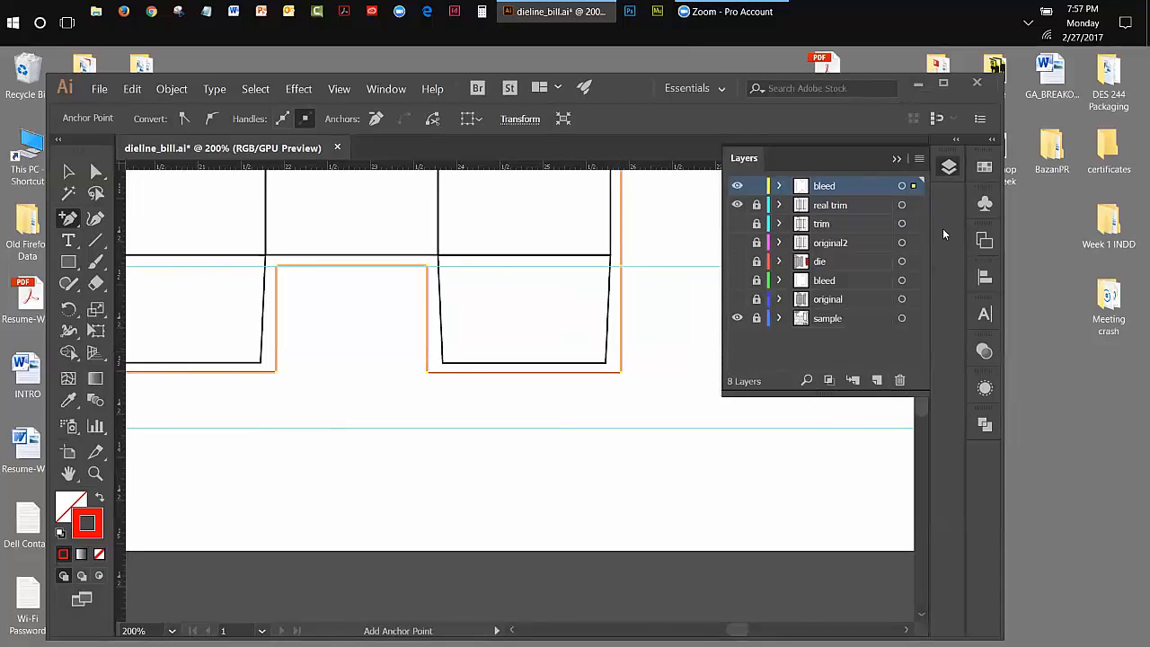
click(896, 159)
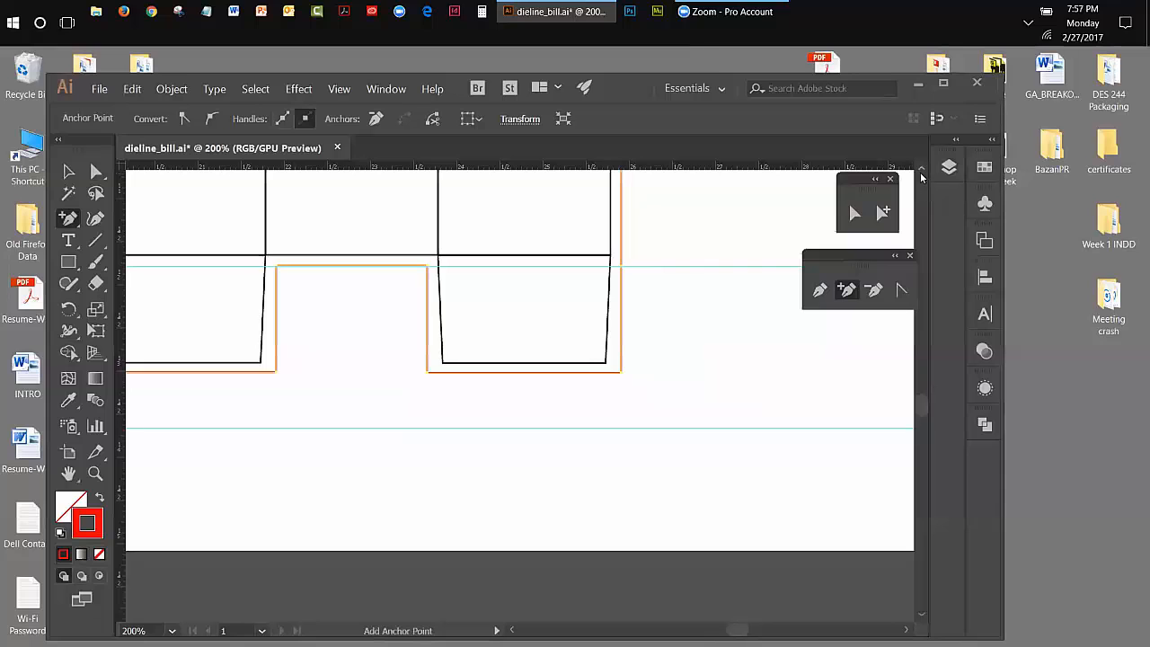
scroll(923, 171, up, 10)
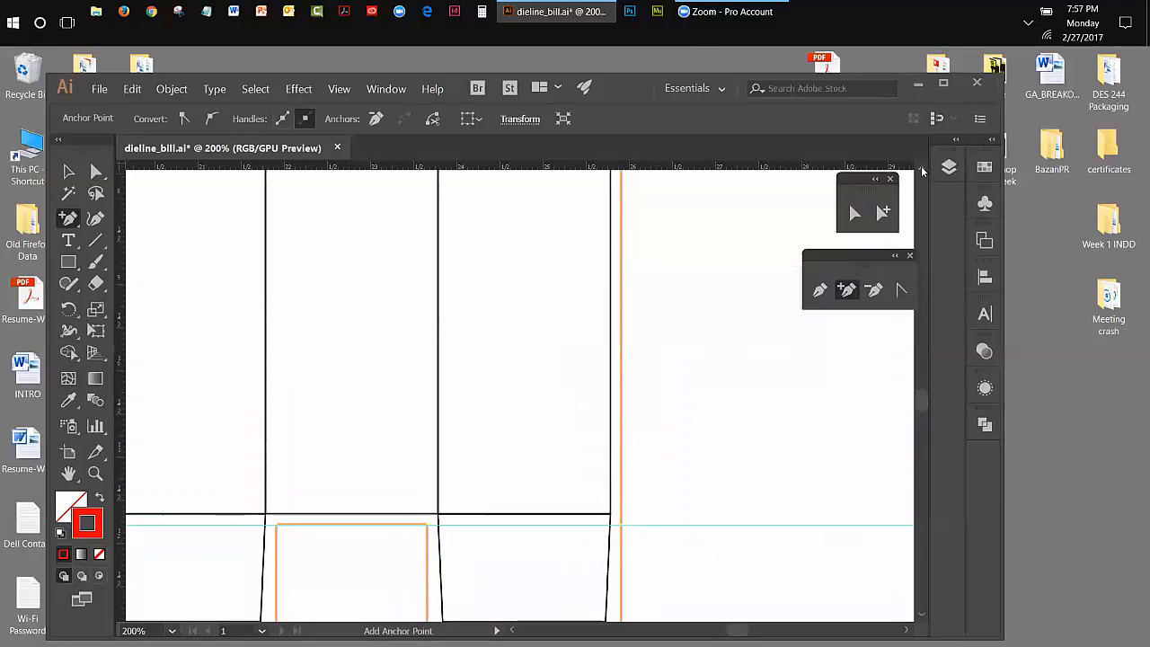
scroll(922, 172, up, 5)
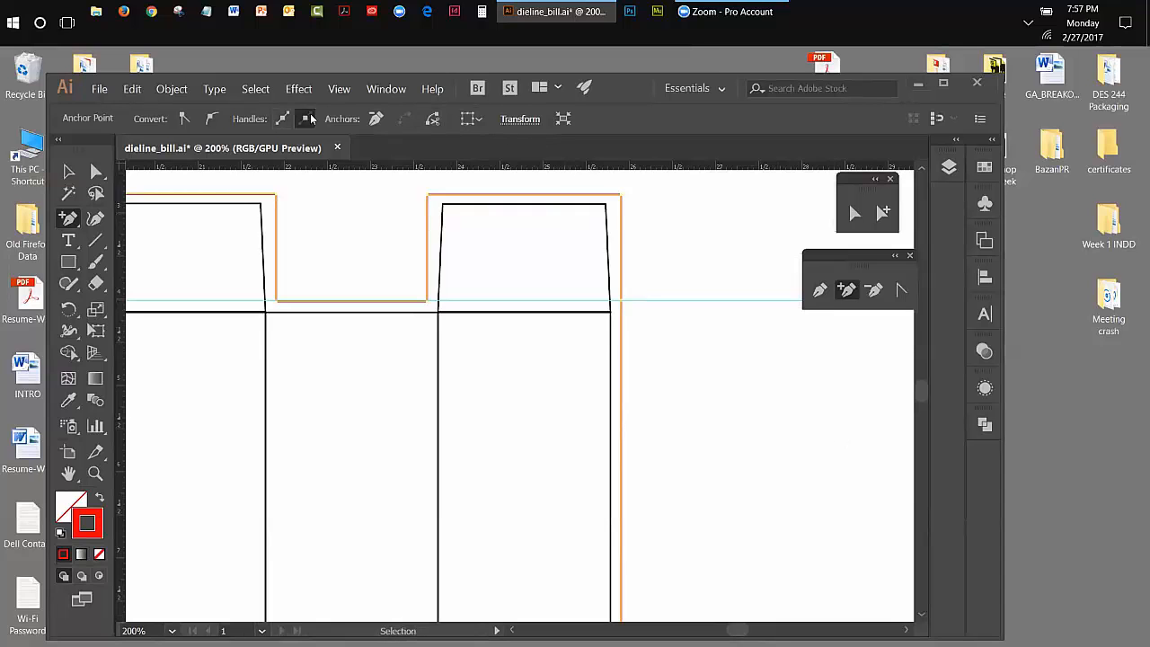
Check the whole dieline against the four guides, and deselect the bleed outline
click(336, 93)
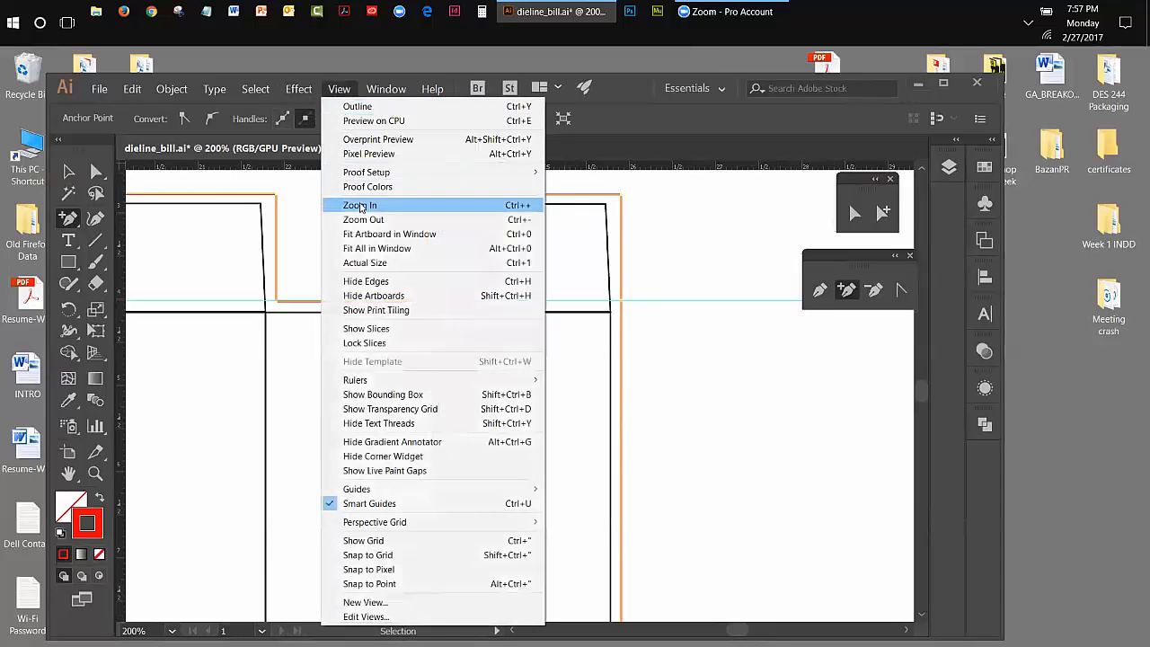
click(362, 235)
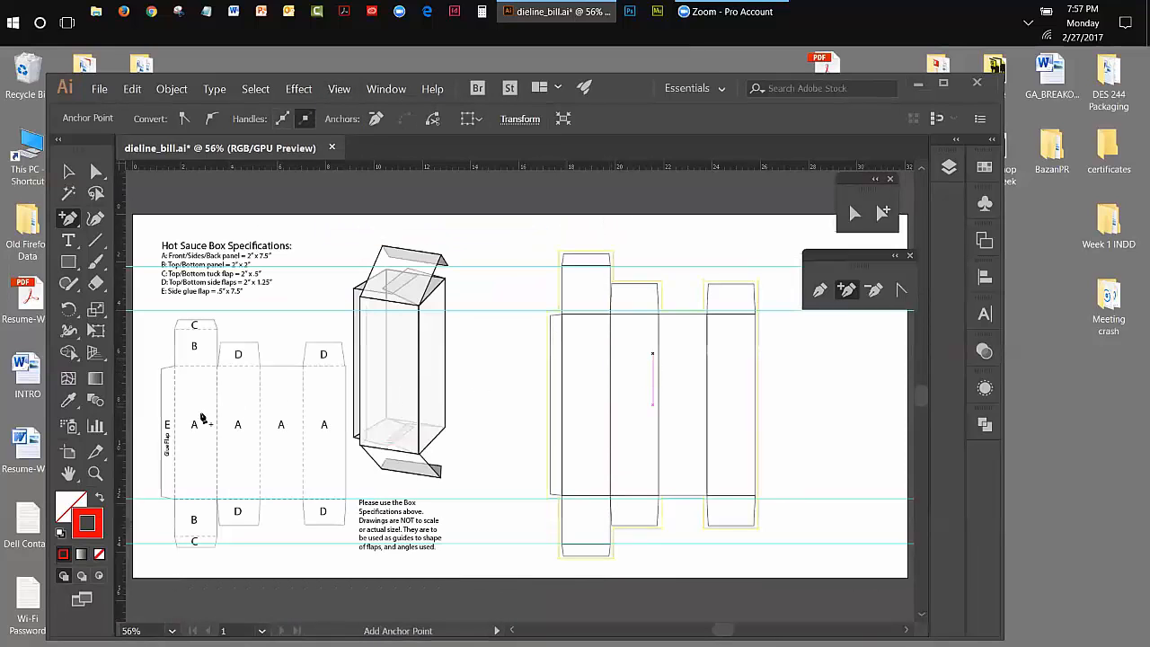
click(97, 473)
click(676, 408)
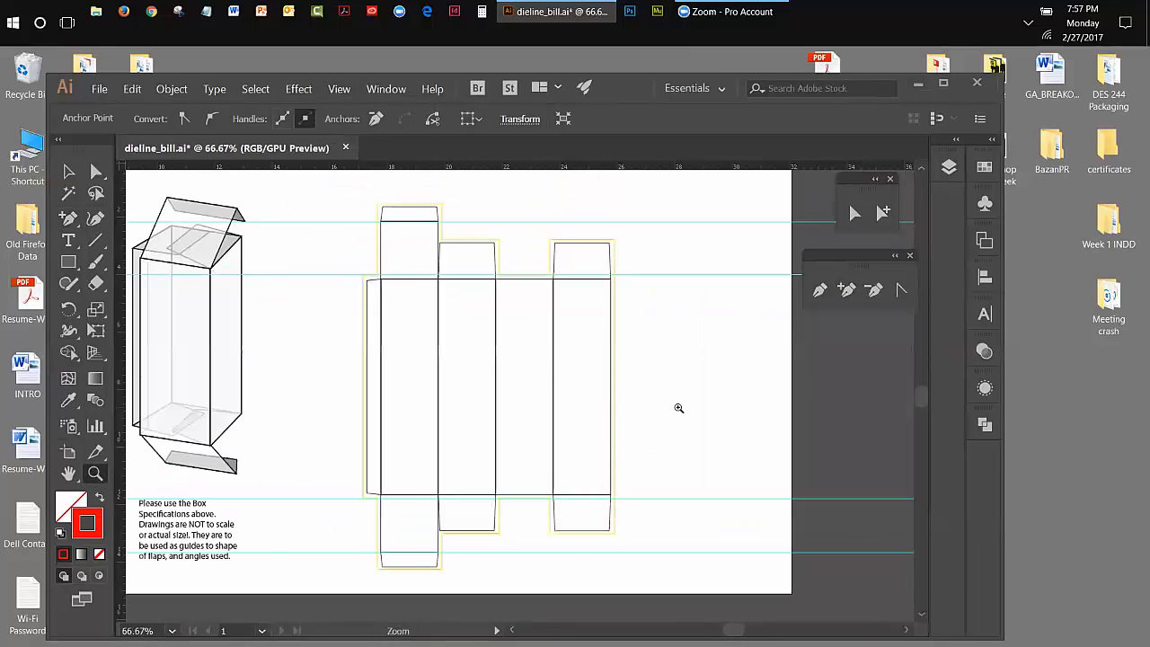
click(600, 402)
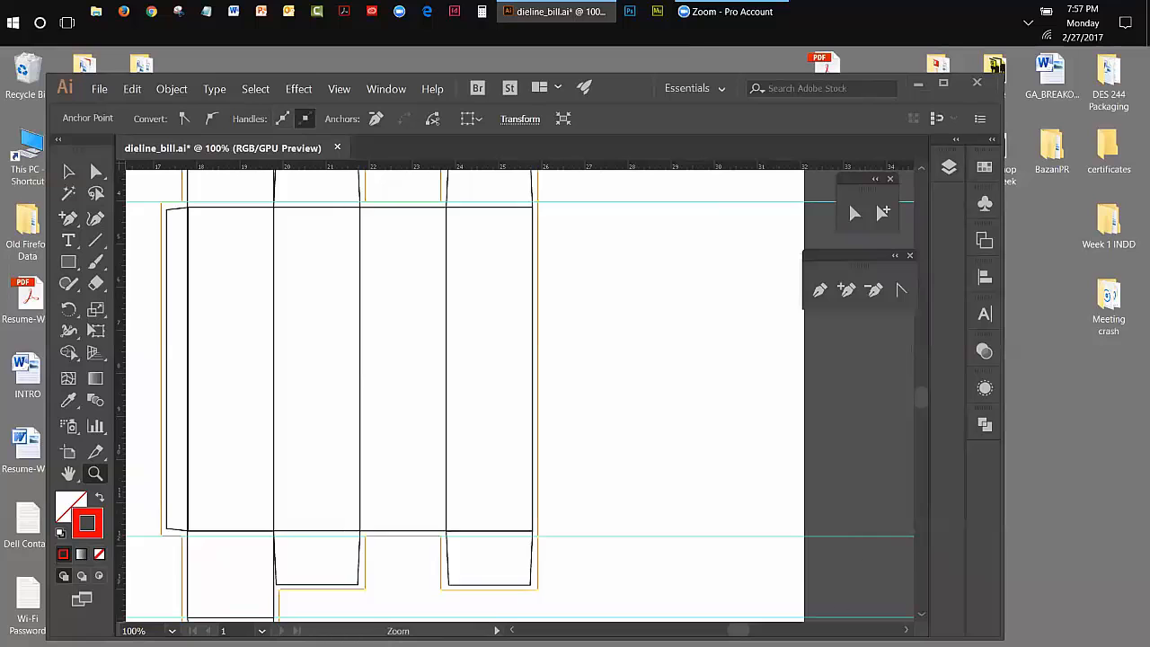
drag(736, 630, 730, 629)
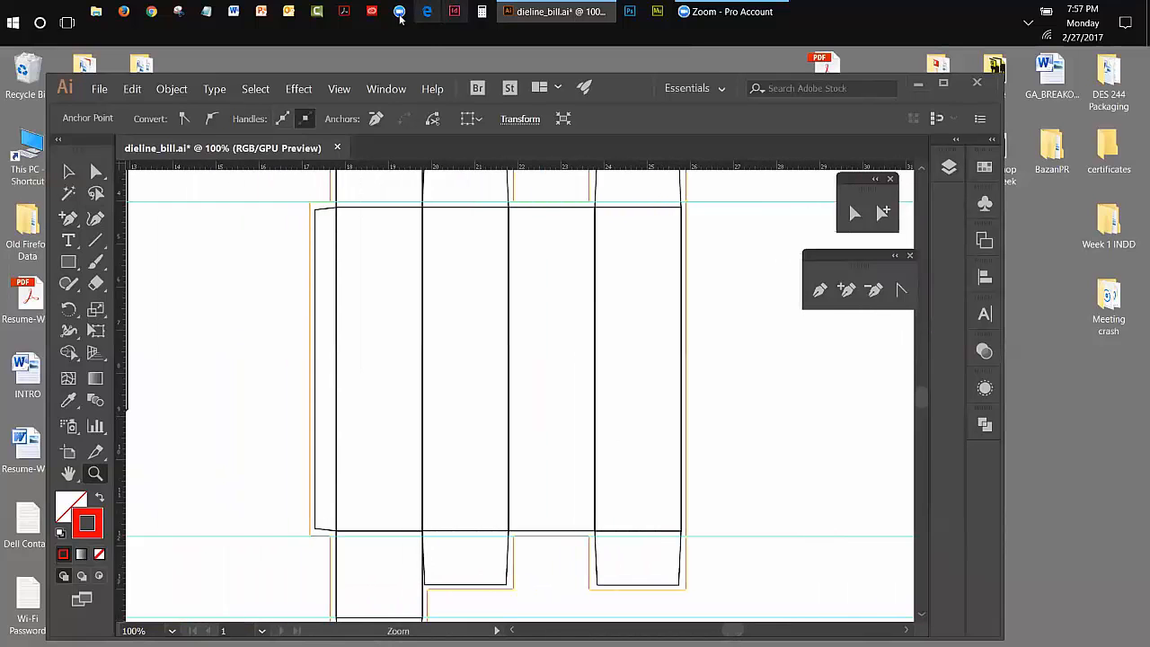
click(338, 88)
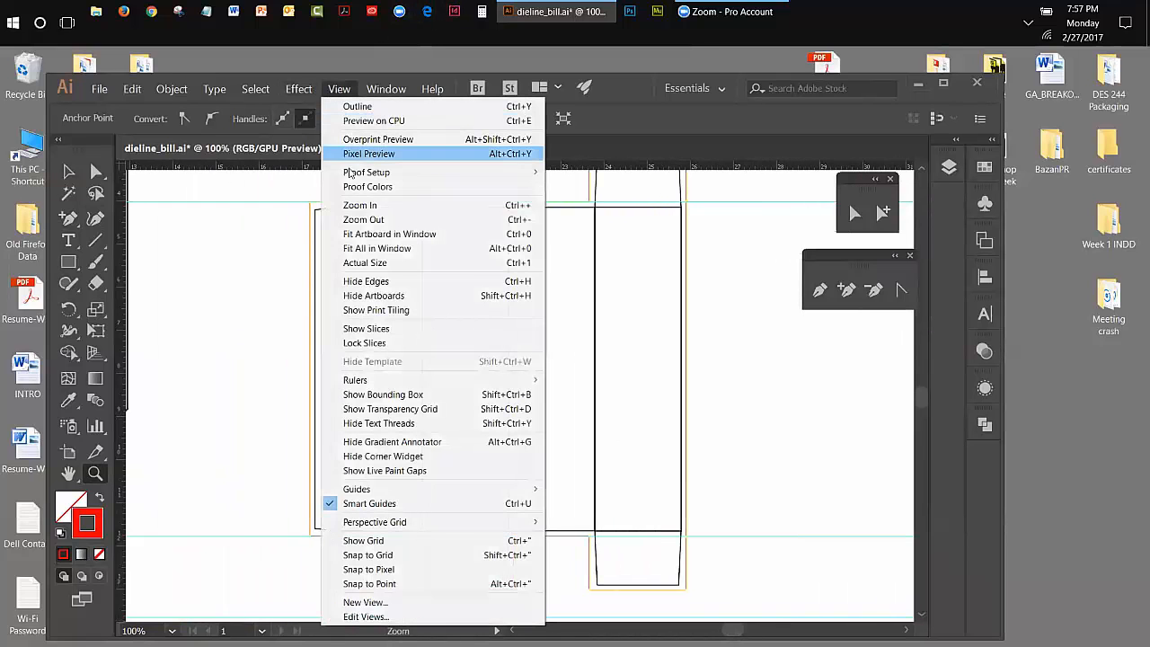
click(347, 220)
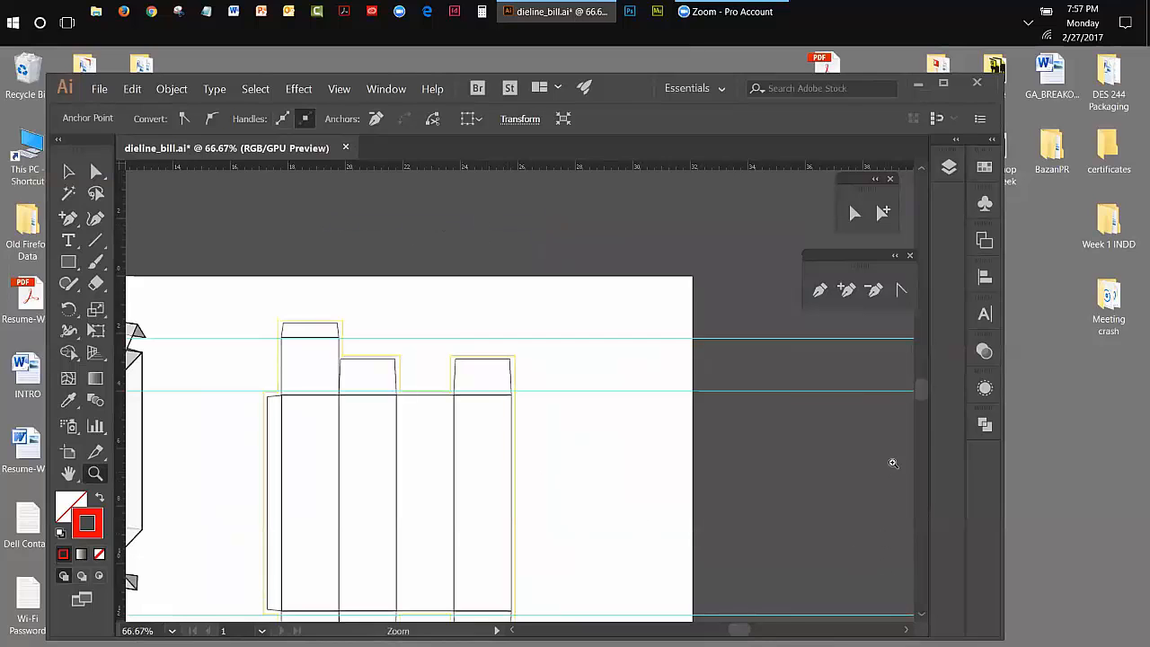
scroll(917, 404, down, 3)
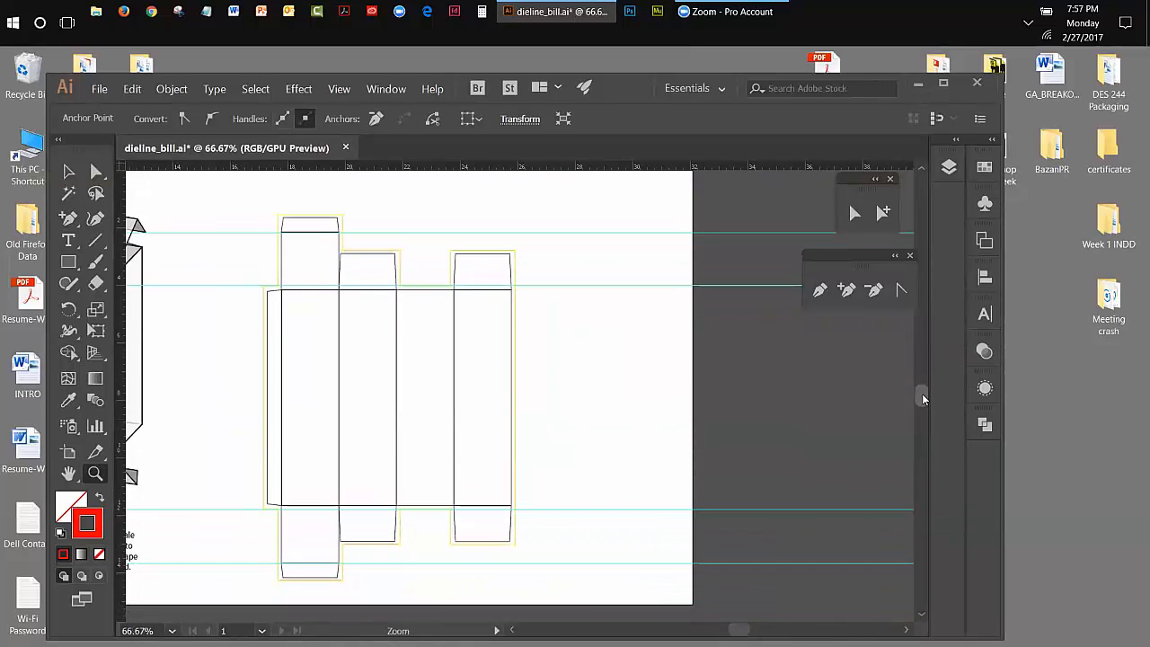
click(69, 174)
click(218, 192)
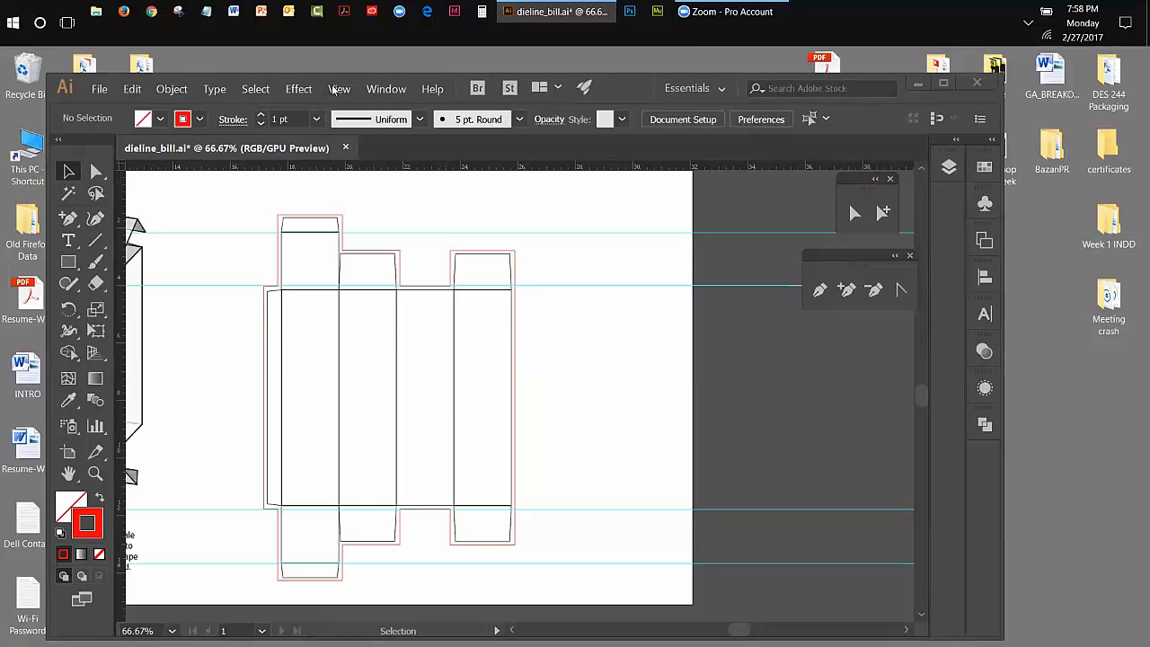
Hide the guides around the dieline
click(338, 89)
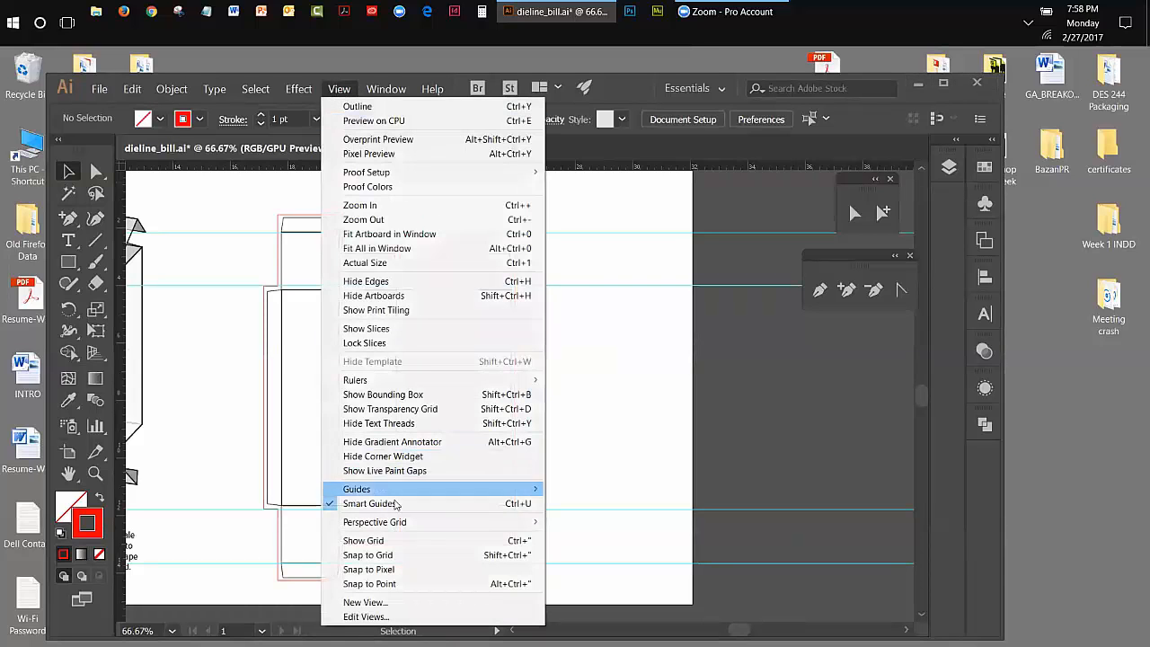
mouse_move(390, 490)
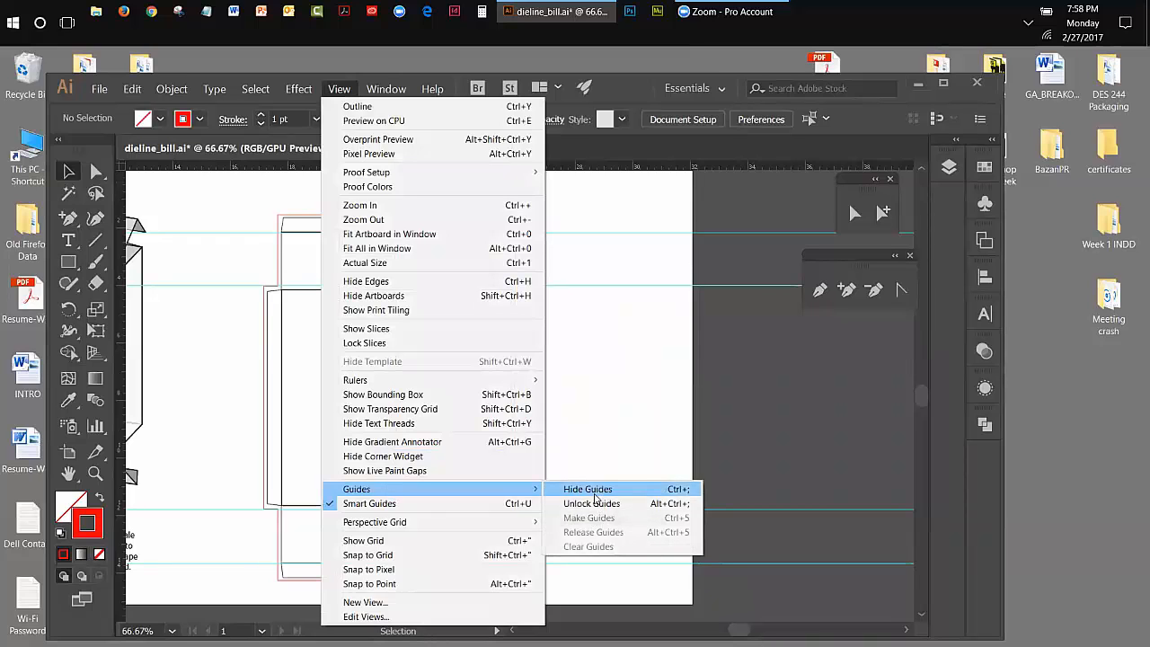
click(646, 494)
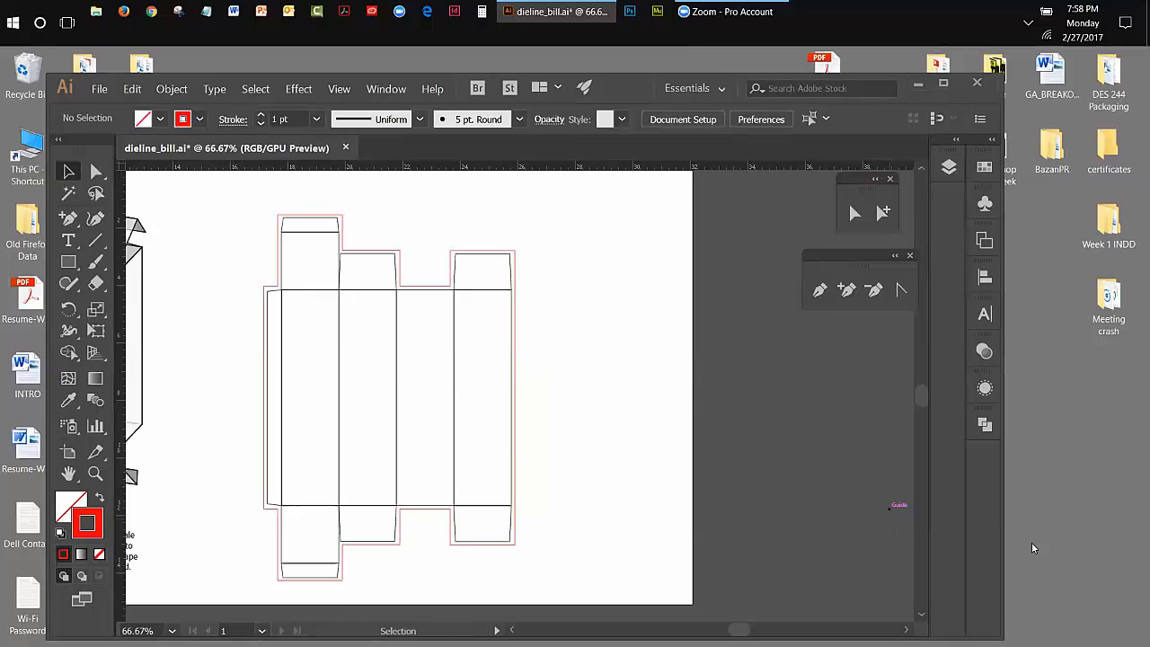
Nudge the two upper bleed corners of the far upper side flap inward to follow the flap's taper
drag(849, 181, 595, 215)
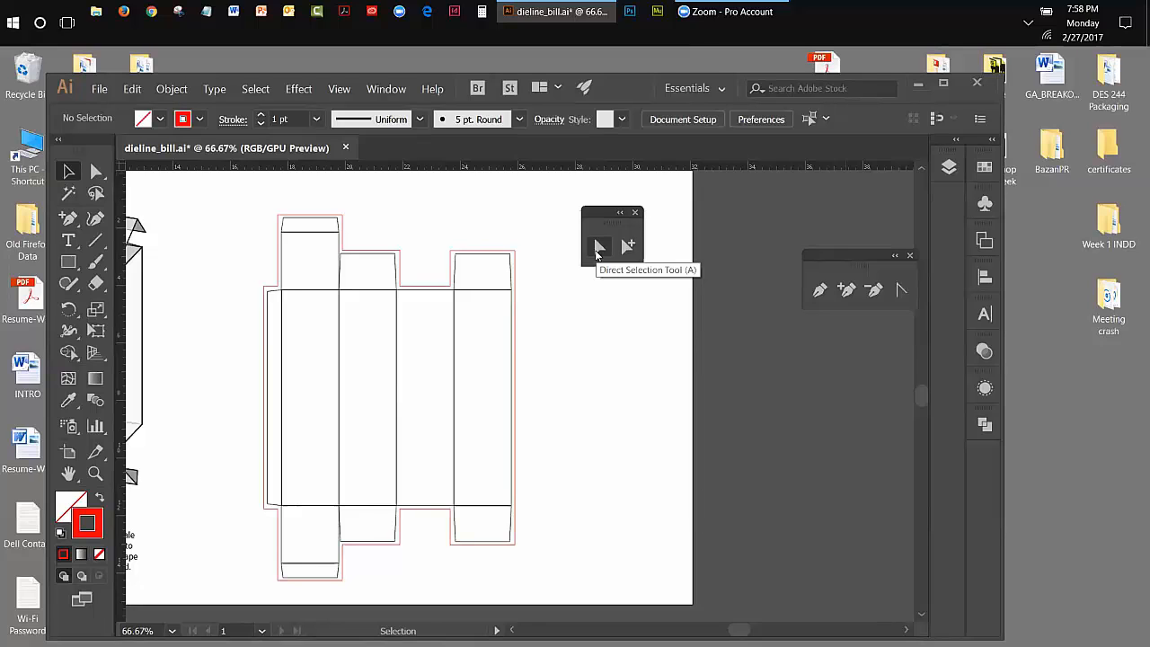
click(599, 251)
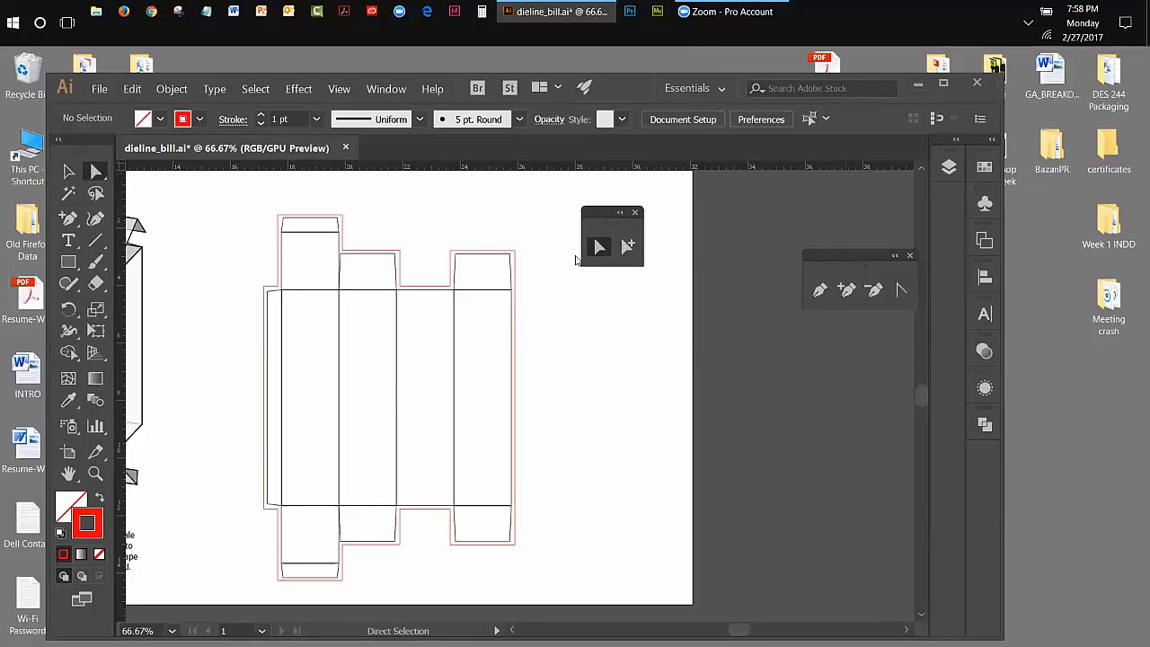
click(517, 254)
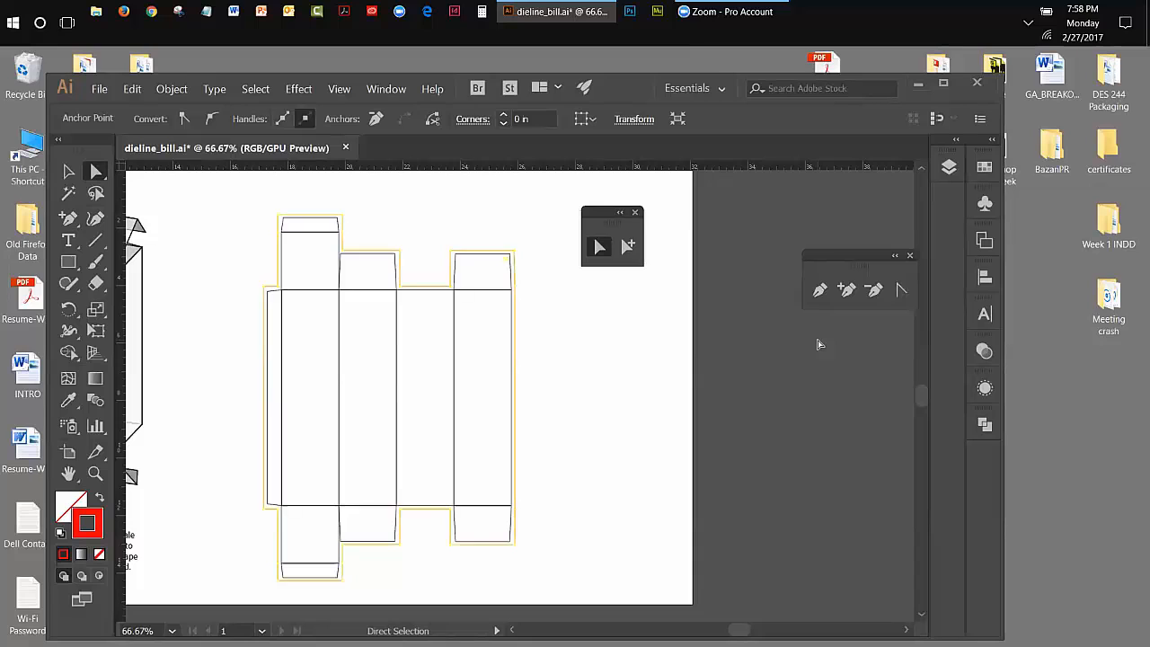
click(644, 337)
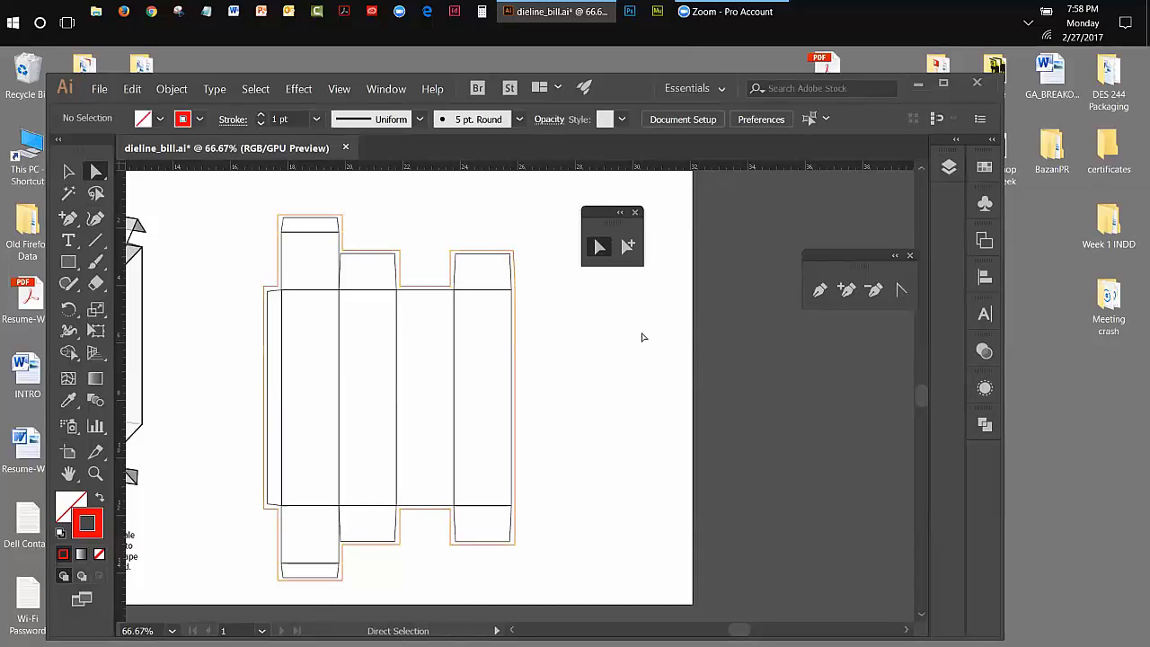
click(453, 256)
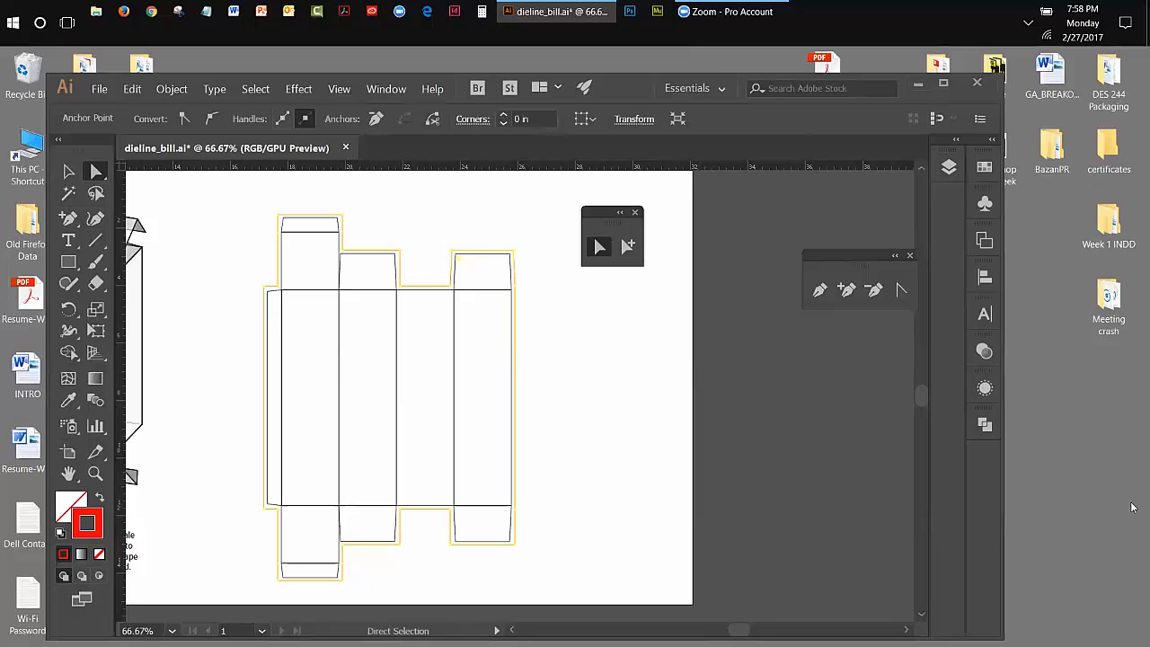
click(393, 223)
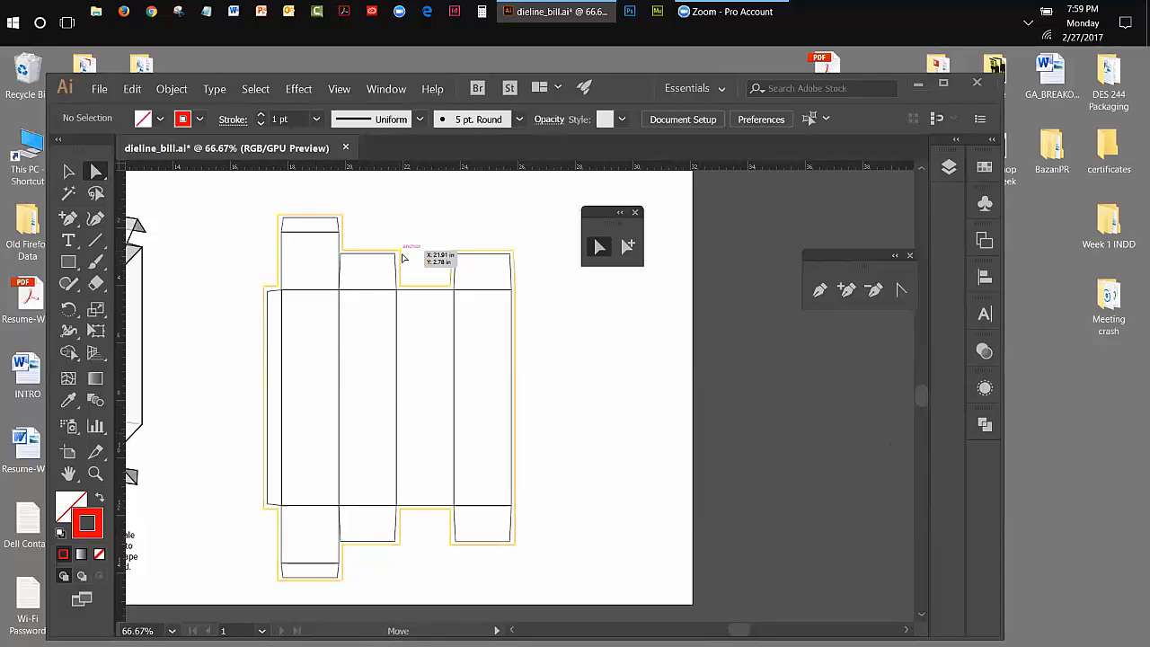
Shift the bleed corners at the upper middle side flap, tuck flaps and glue flap inward to follow their tapered trim lines
click(401, 256)
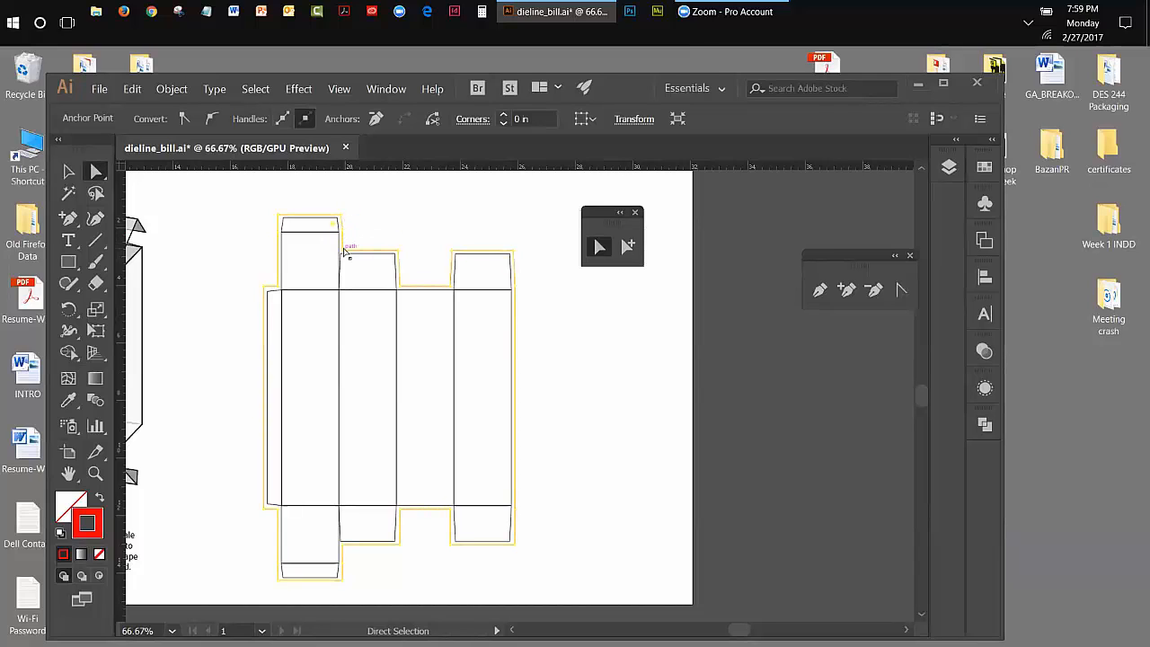
drag(330, 217, 345, 235)
click(401, 236)
click(267, 291)
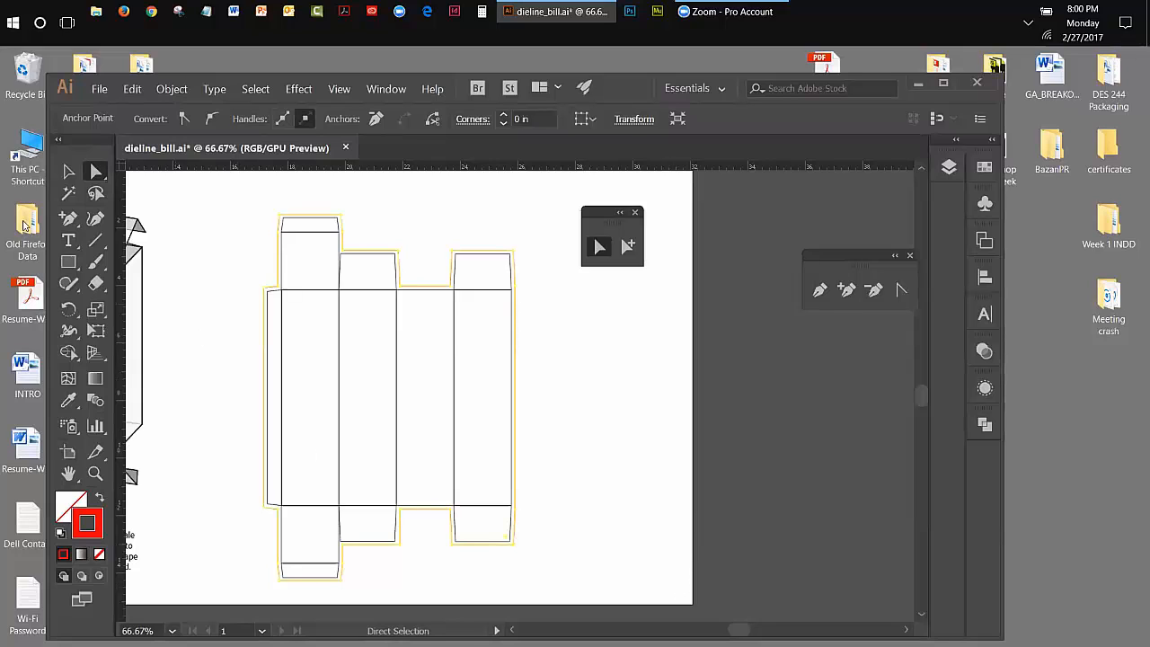
click(69, 171)
click(166, 202)
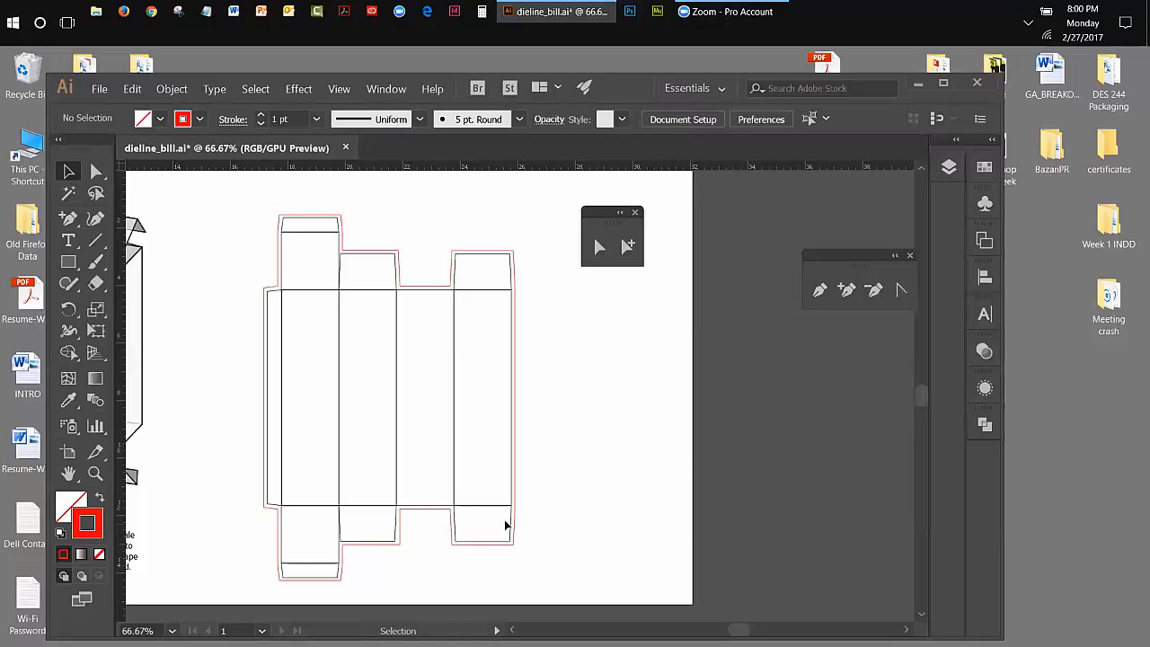
Move the outer bleed corner of the lower middle side flap inward to match its taper, and deselect the outline
click(600, 247)
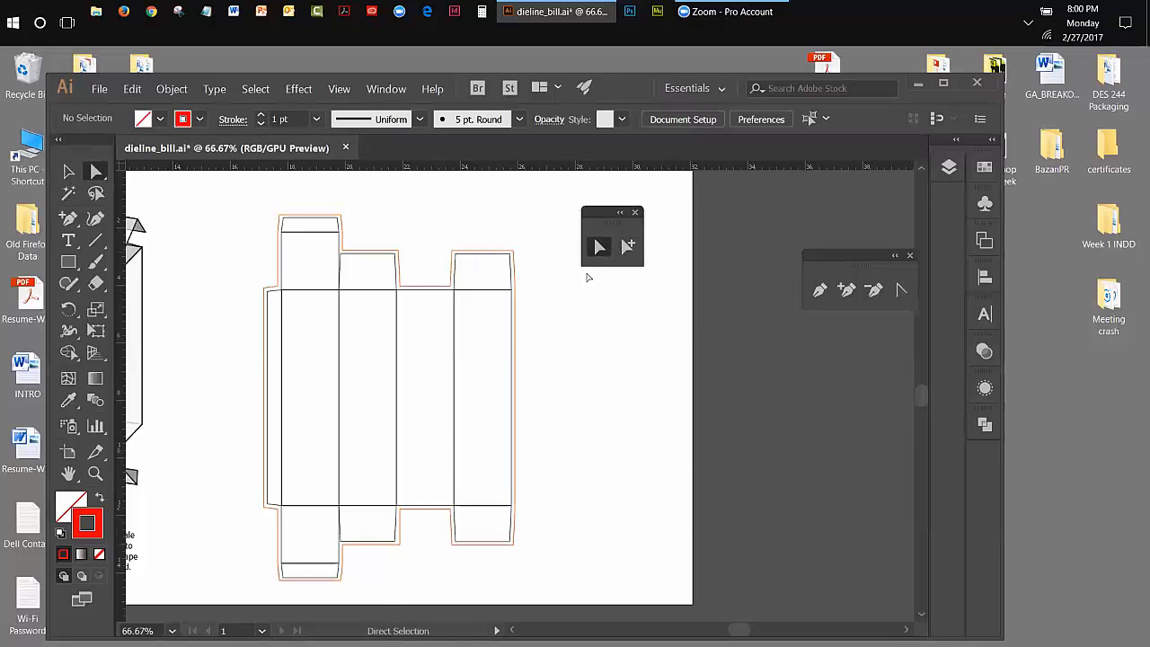
click(403, 547)
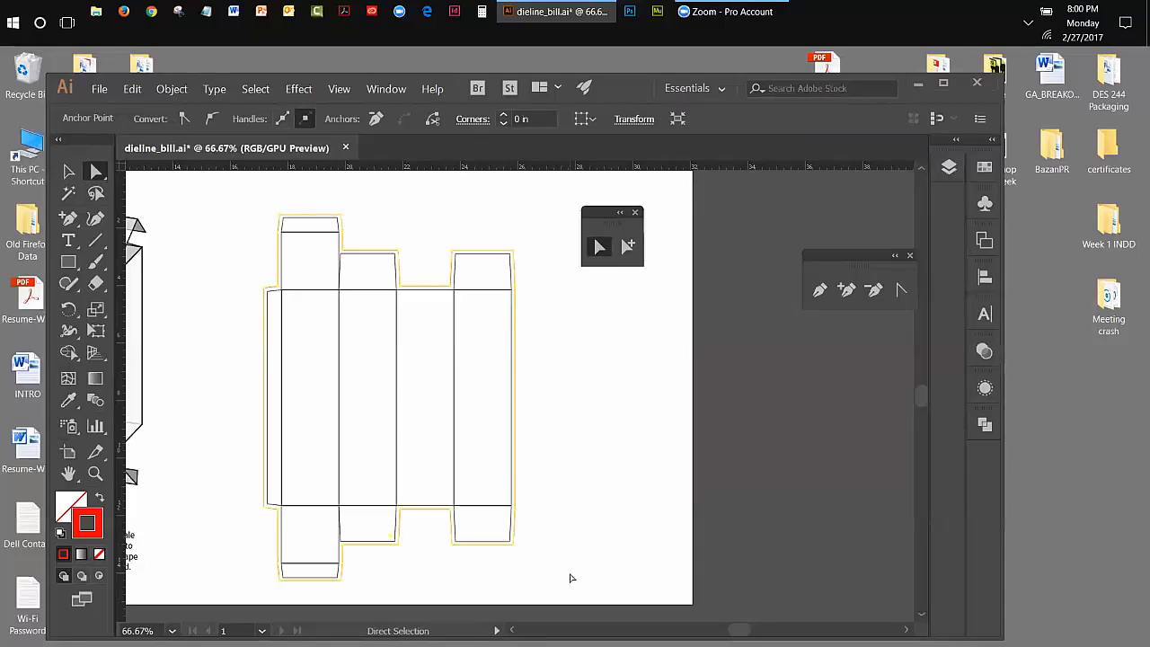
click(67, 172)
click(510, 421)
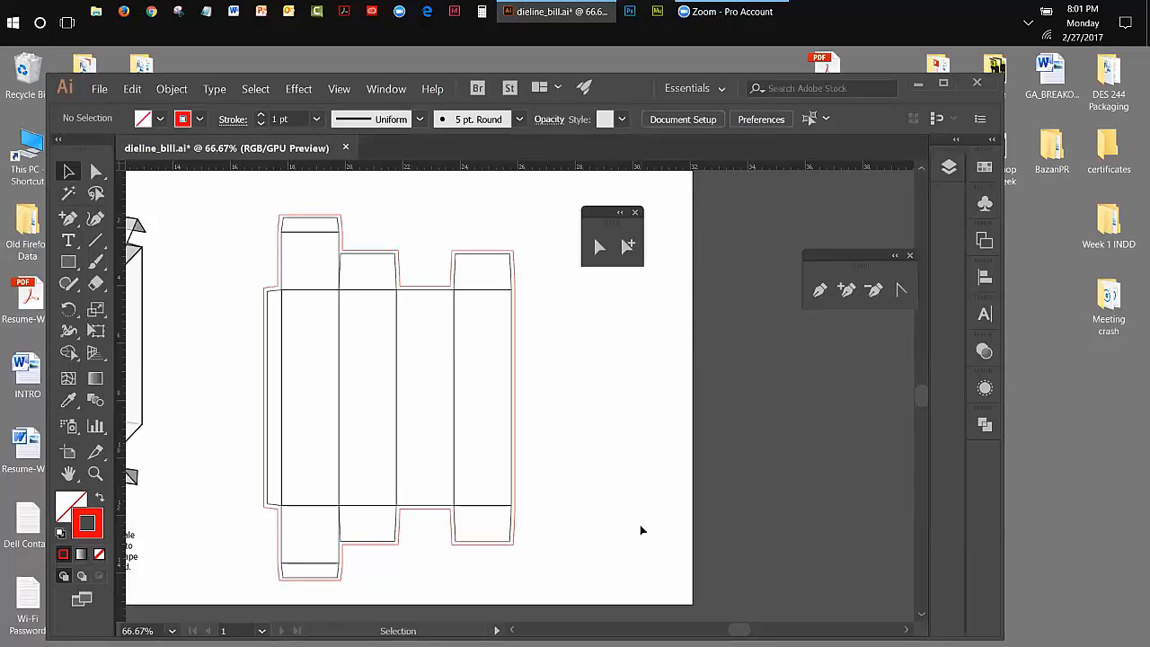
Delete the unneeded original, lower bleed and die layers, after comparing the dieline with the sample drawing
drag(738, 629, 712, 629)
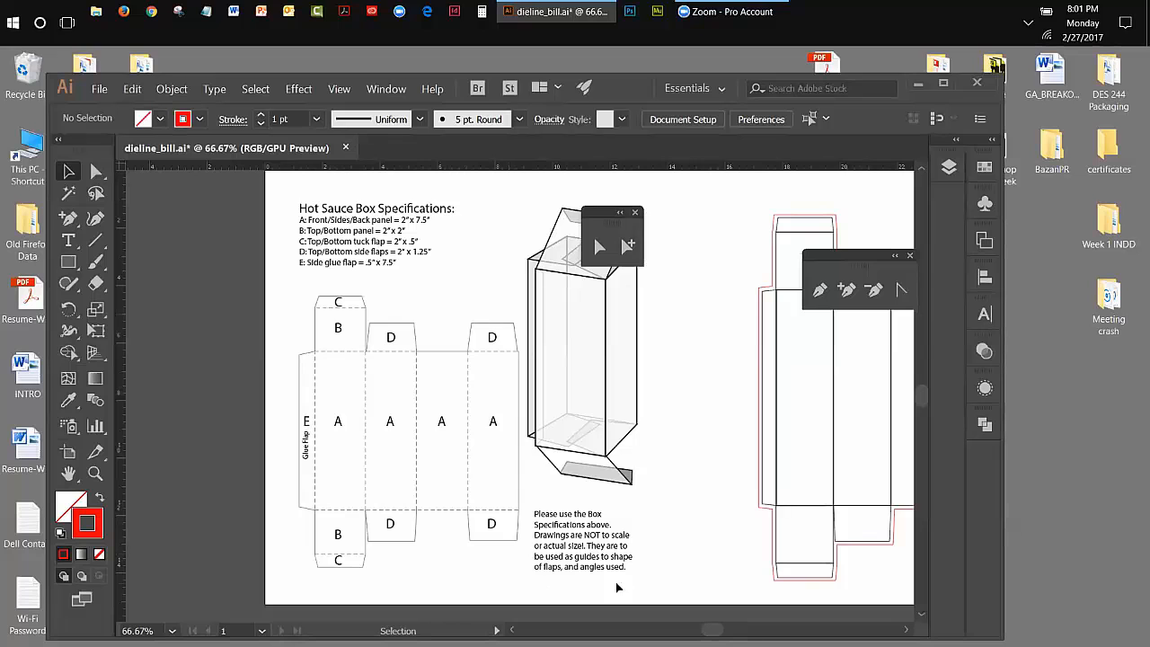
drag(713, 628, 741, 625)
drag(584, 215, 721, 216)
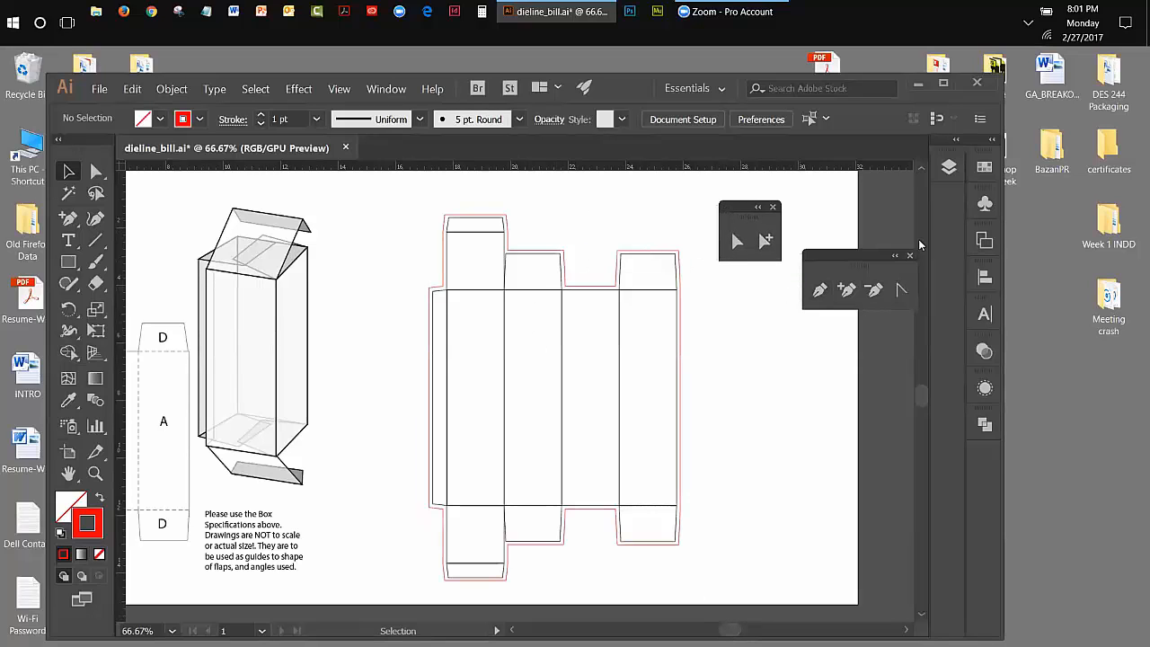
click(957, 170)
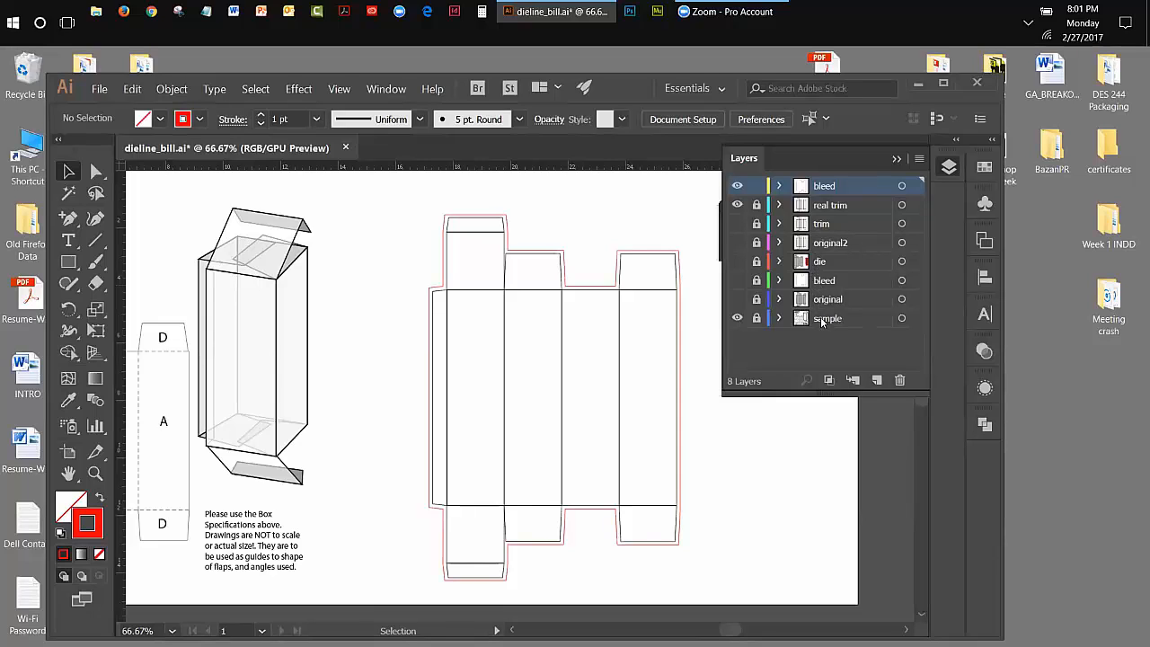
drag(824, 300, 903, 380)
drag(822, 280, 903, 379)
drag(821, 262, 901, 380)
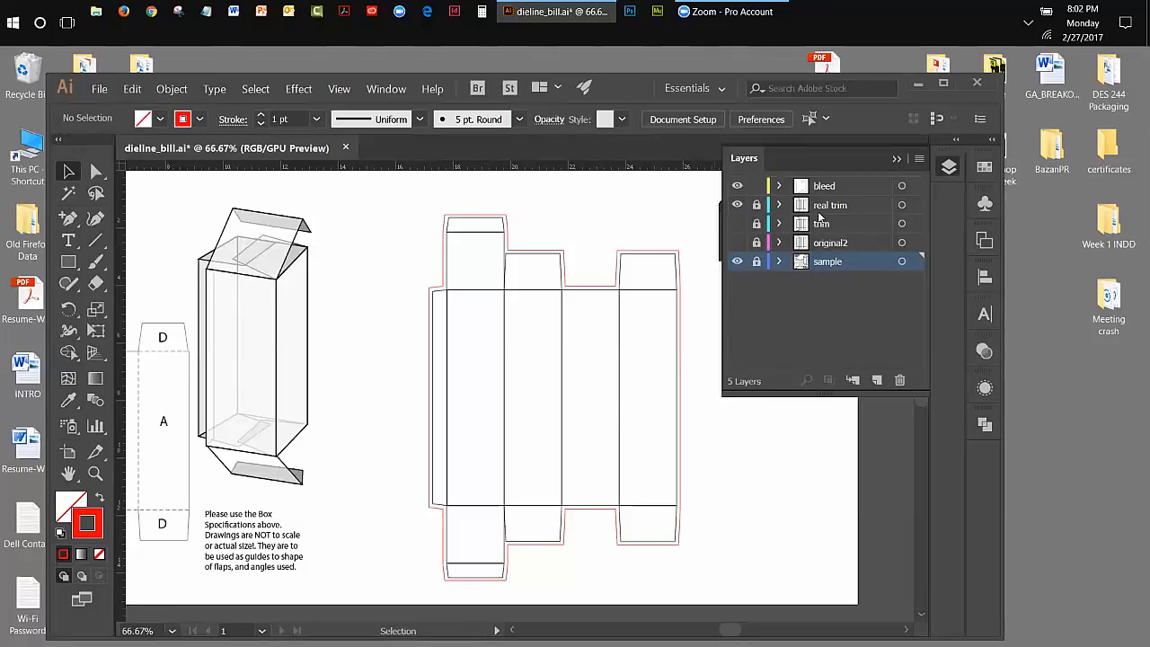
Lock the bleed layer, unlock the real trim layer, and test selecting all of the trim artwork
click(757, 186)
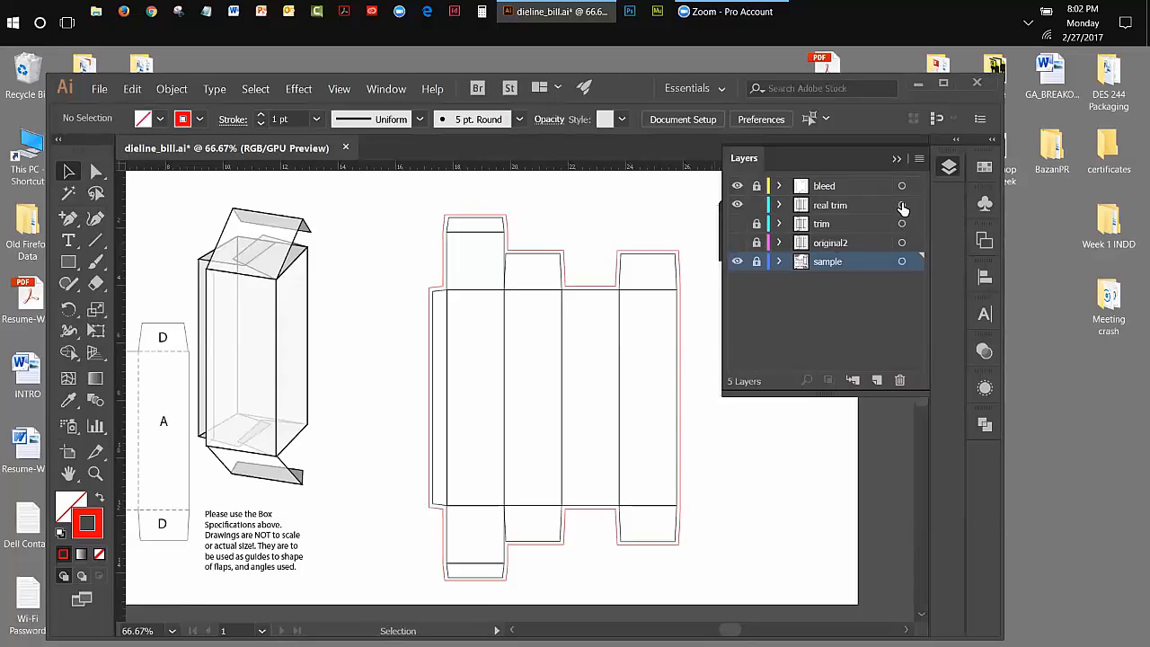
click(901, 206)
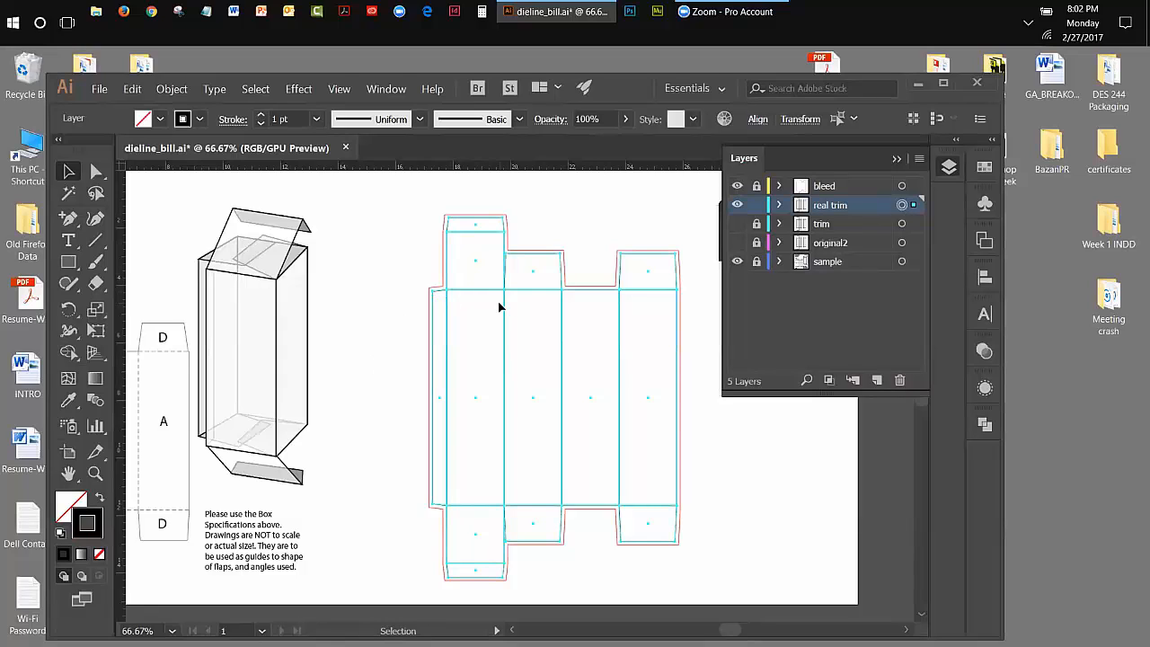
click(622, 229)
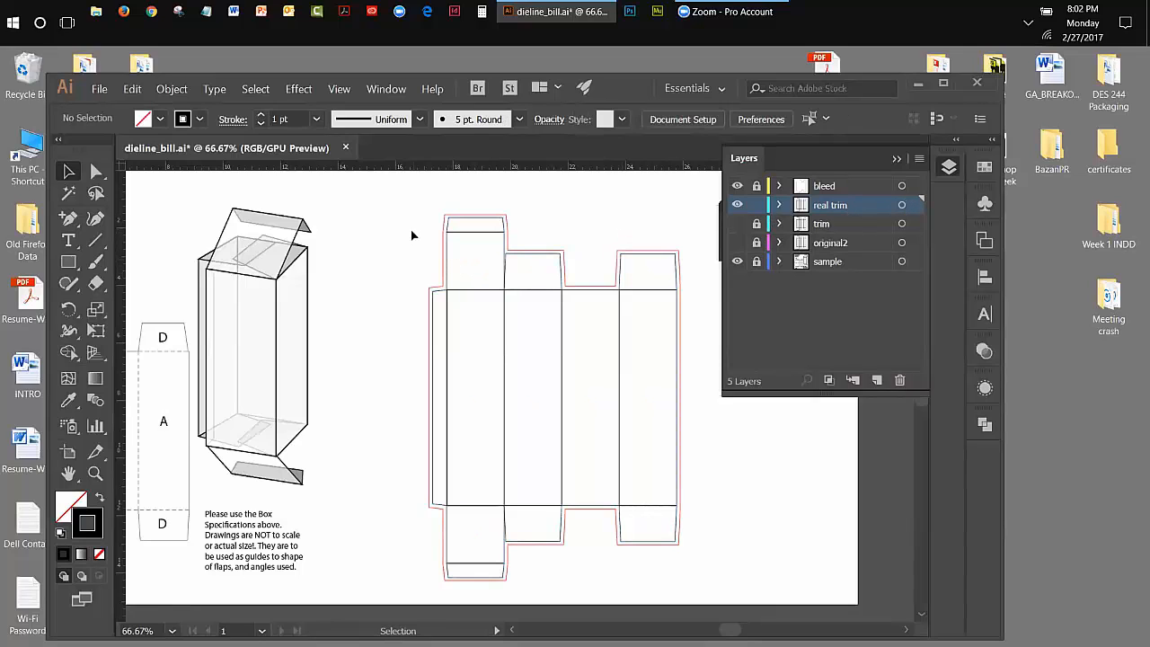
drag(412, 219, 715, 602)
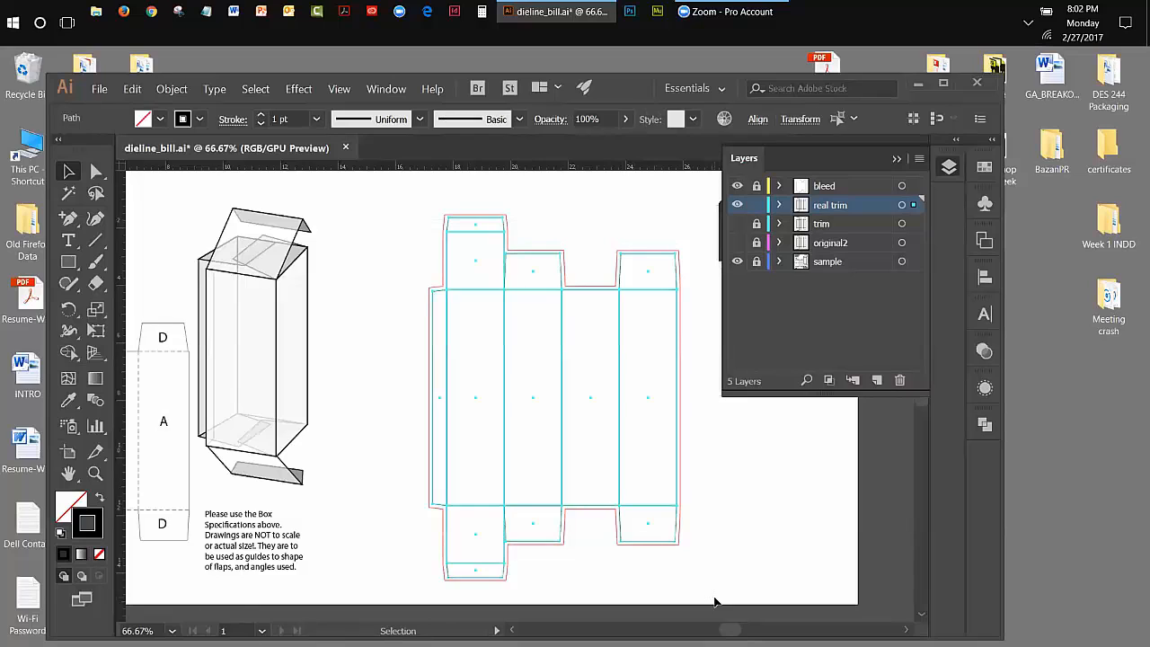
click(703, 216)
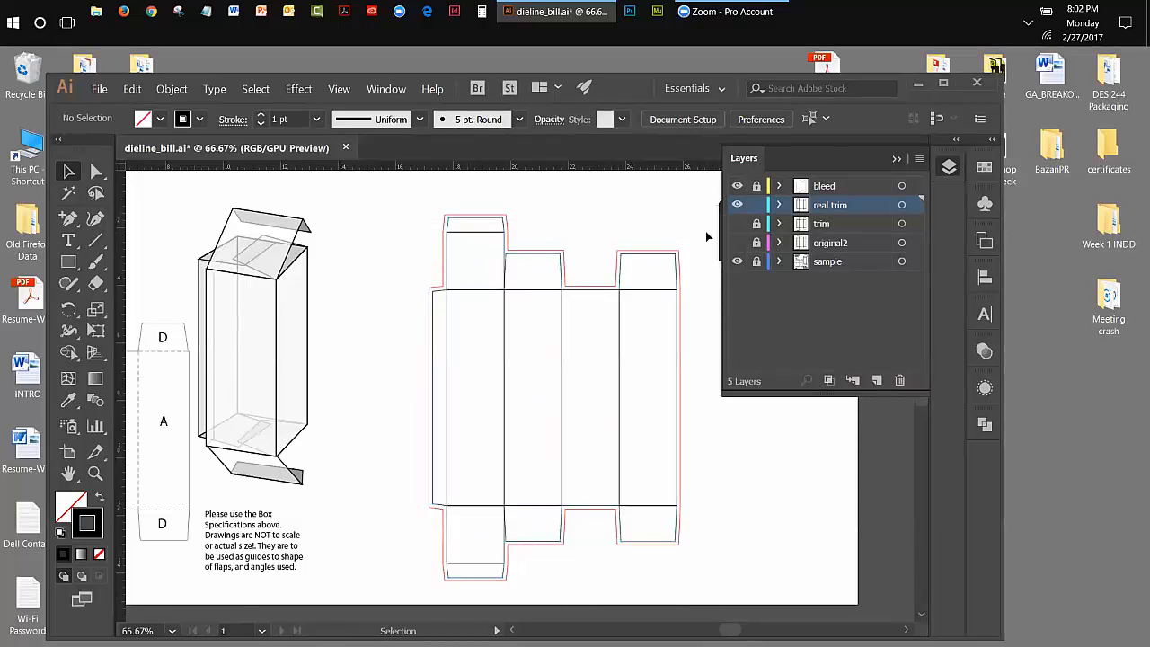
Compare the real trim, original2 and trim layers against the bleed outline by toggling each layer's visibility
click(902, 205)
click(736, 206)
click(736, 205)
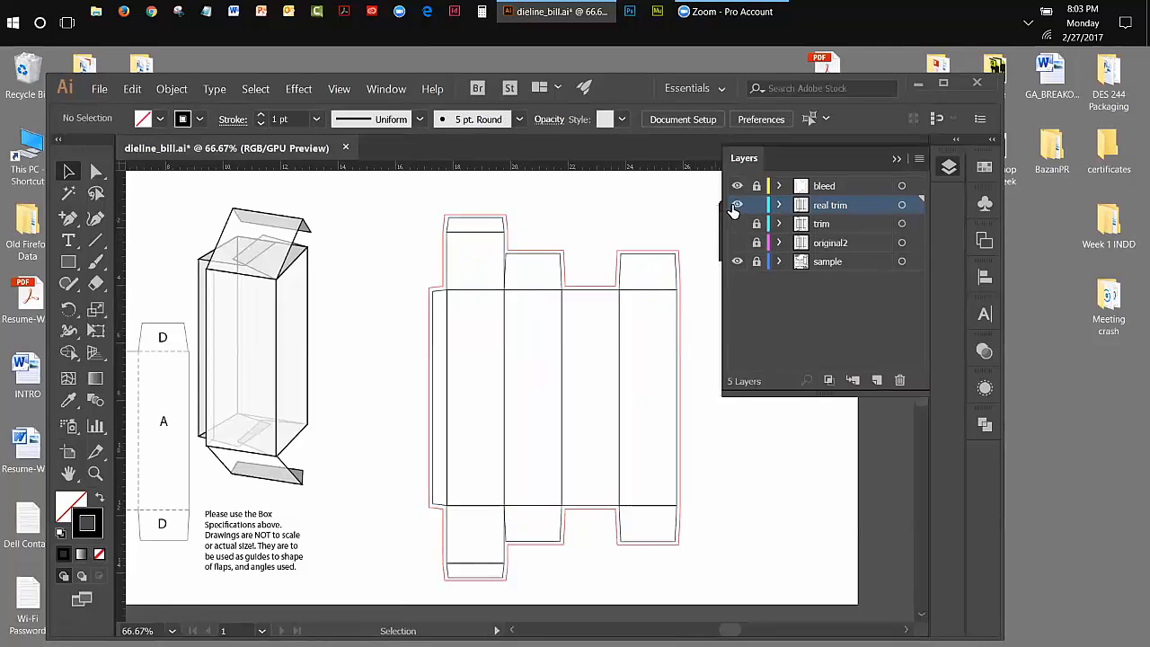
click(903, 205)
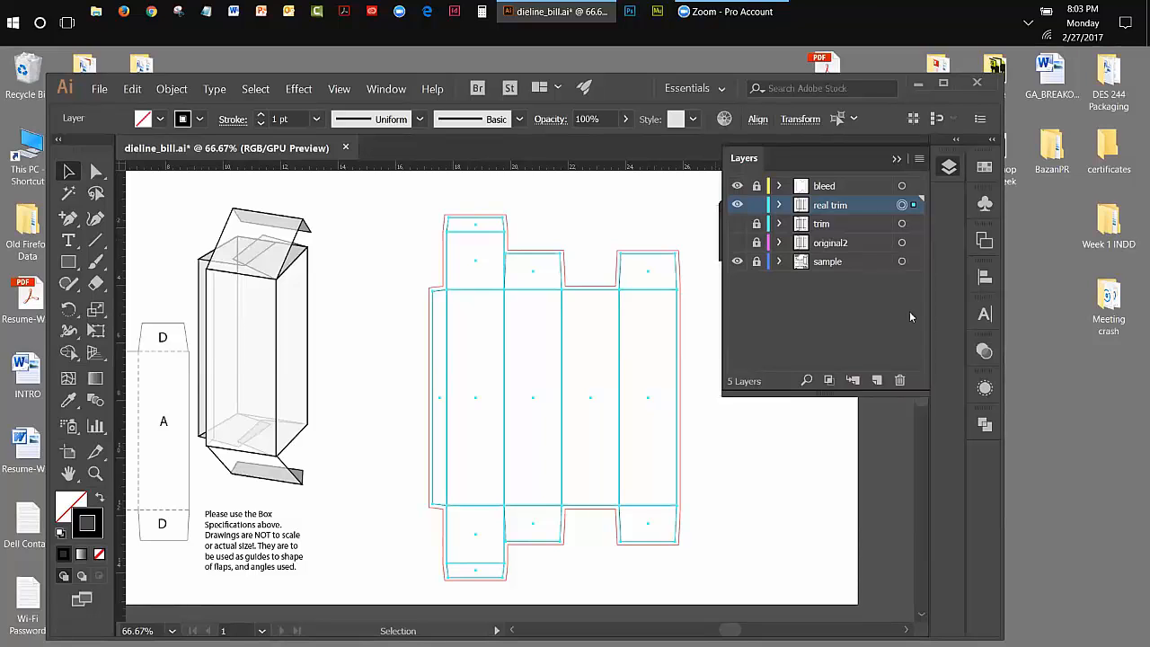
click(737, 205)
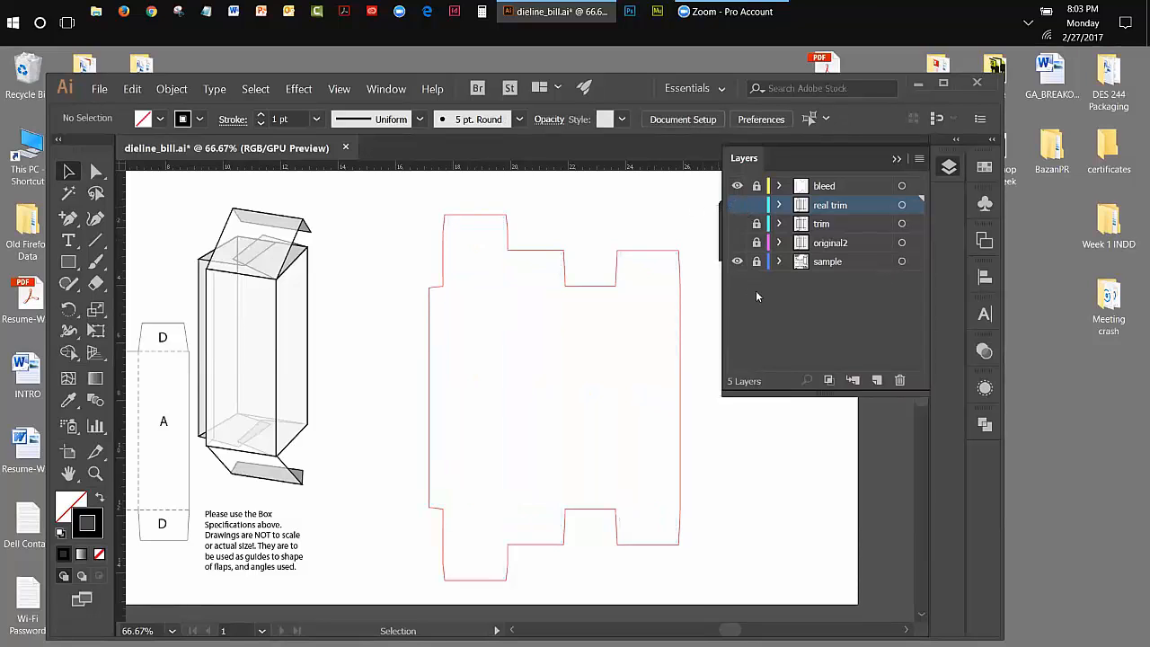
click(737, 243)
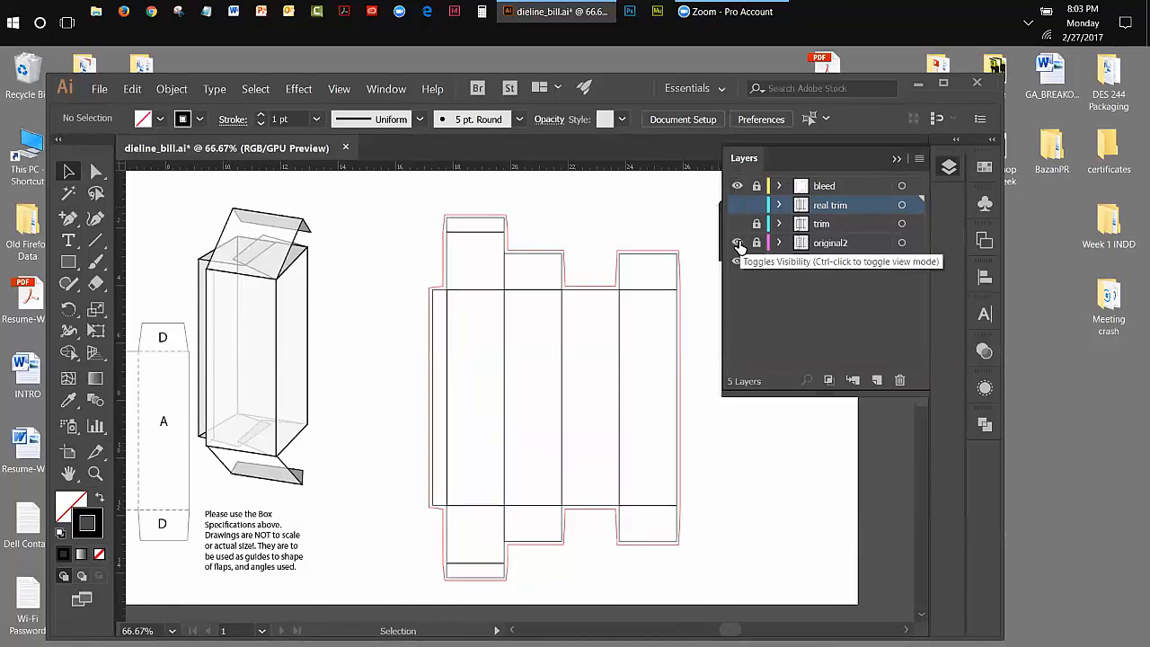
click(737, 243)
click(736, 224)
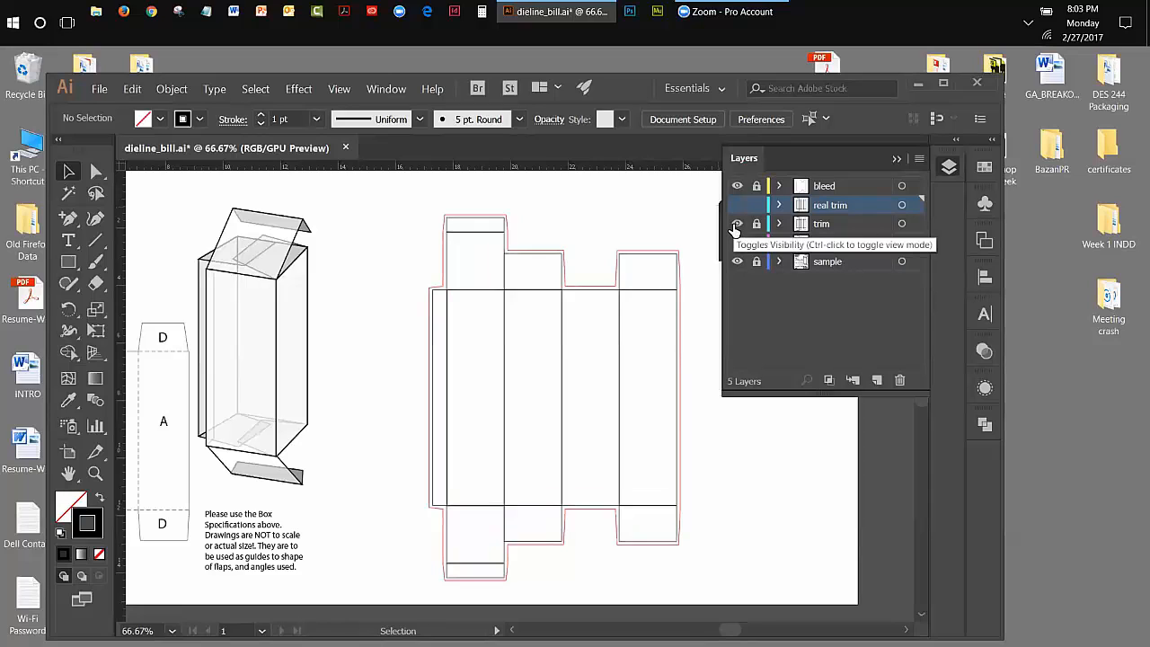
click(737, 224)
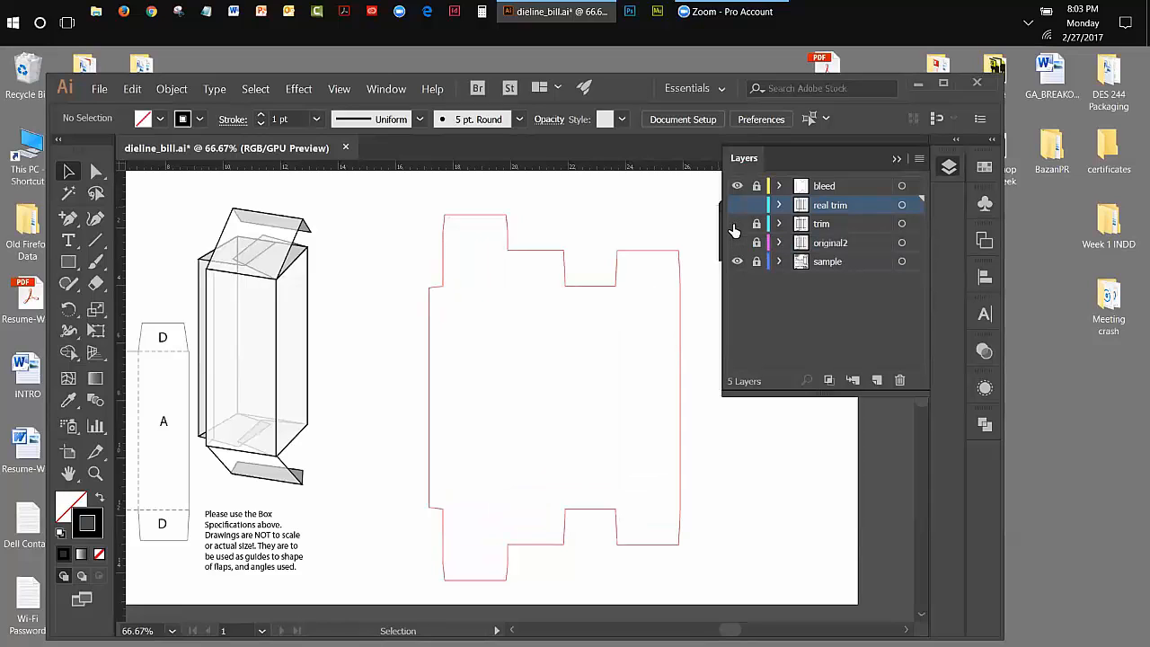
click(737, 206)
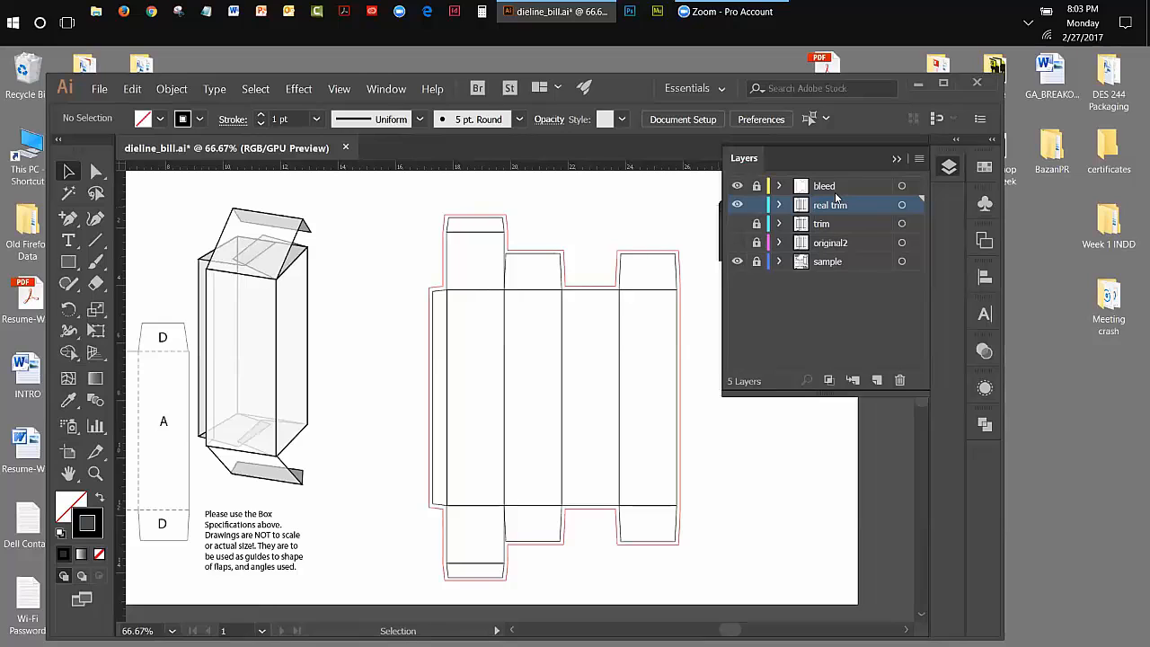
Select all artwork on the real trim layer and bring up the Pathfinder operations
click(902, 206)
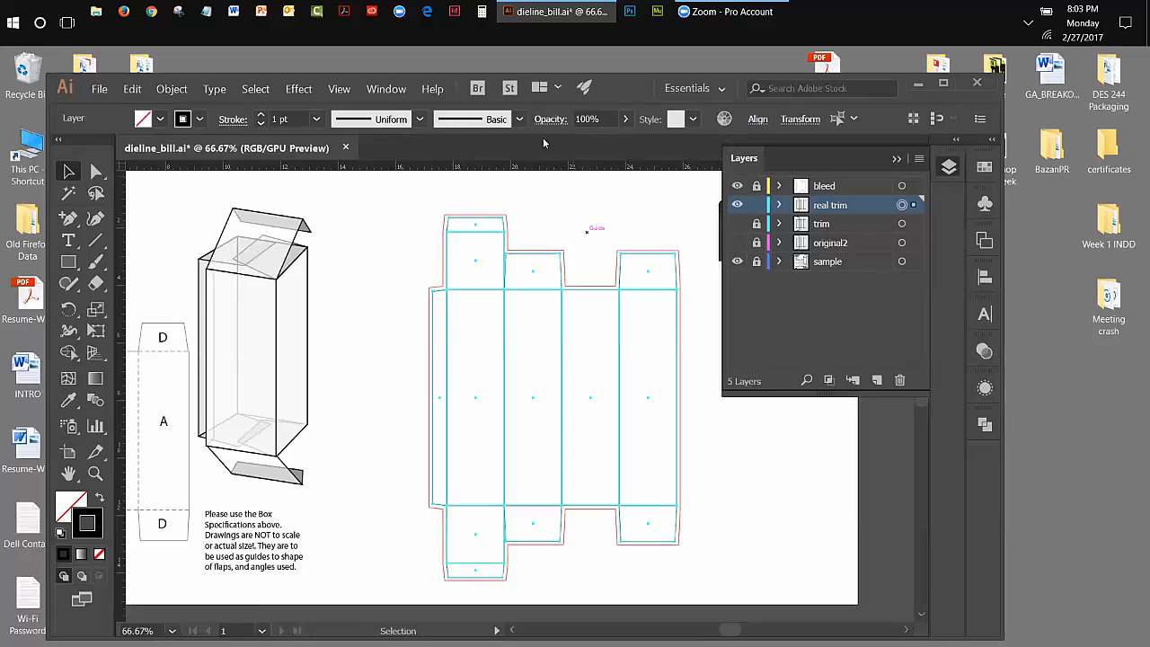
click(332, 94)
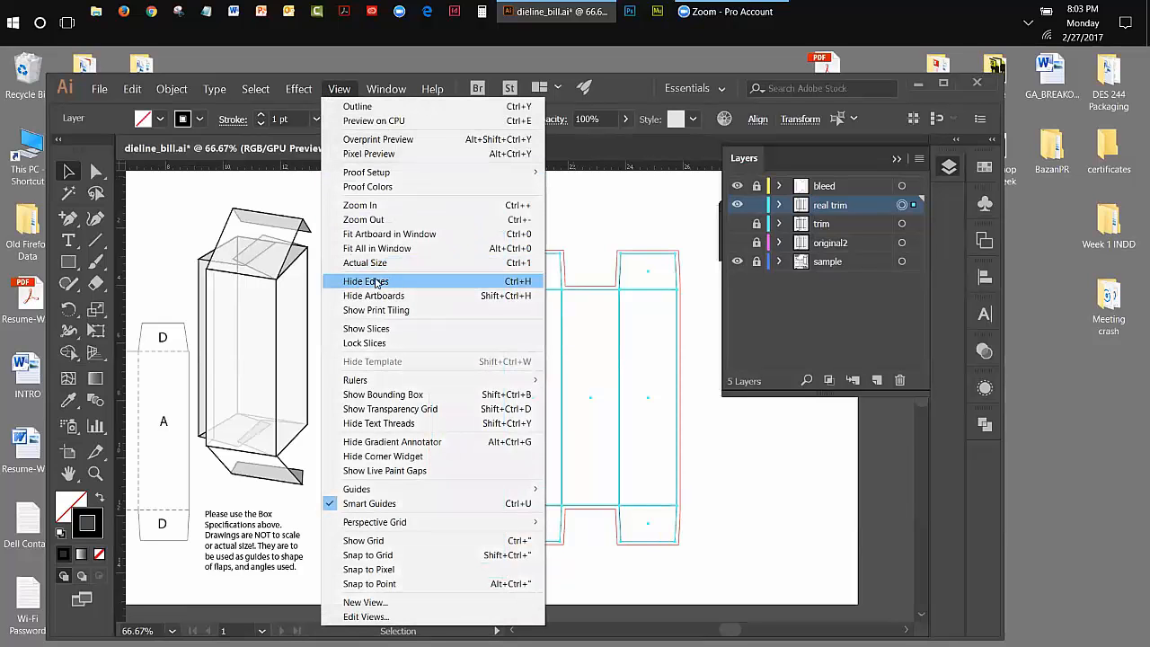
click(268, 106)
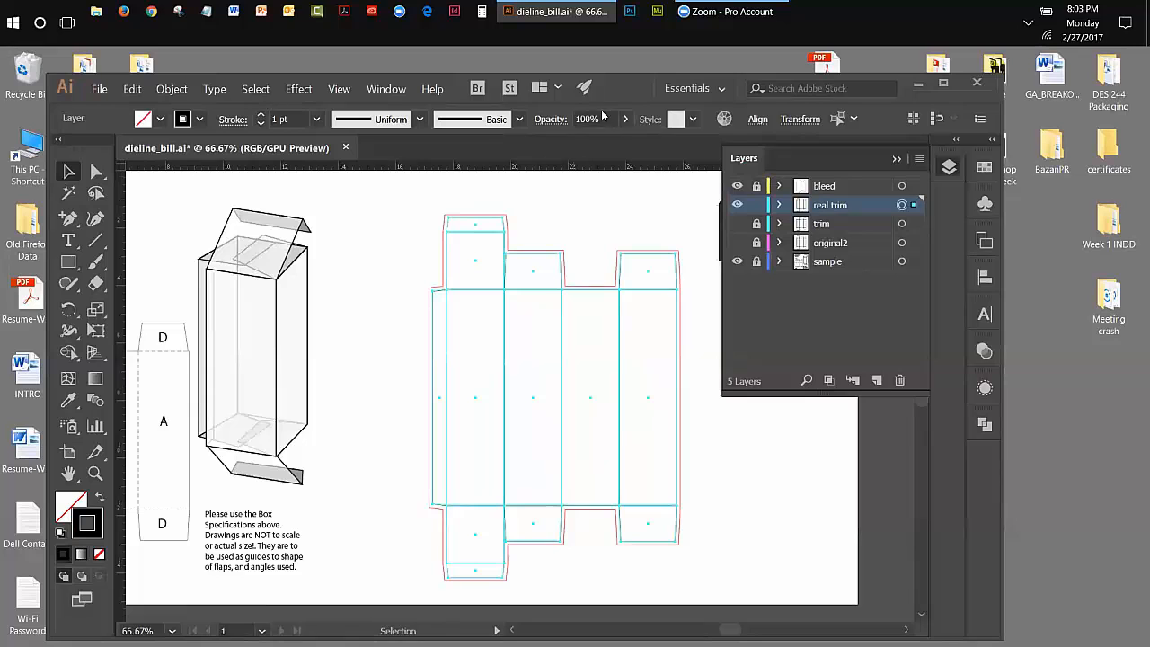
drag(605, 101, 605, 110)
click(386, 97)
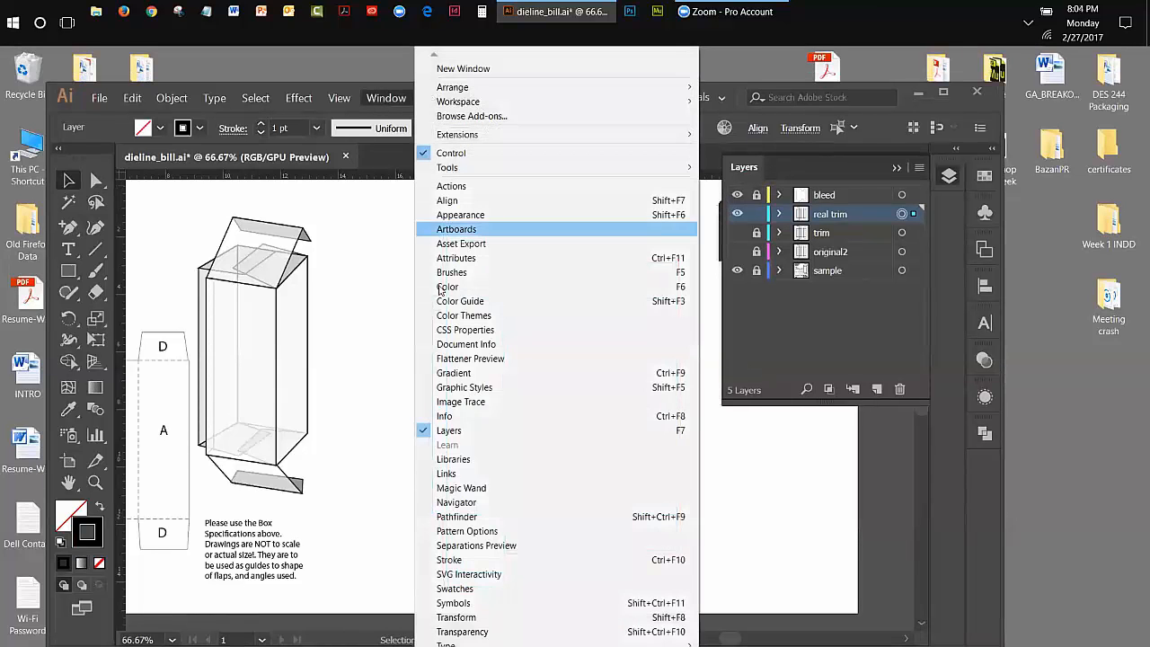
click(468, 517)
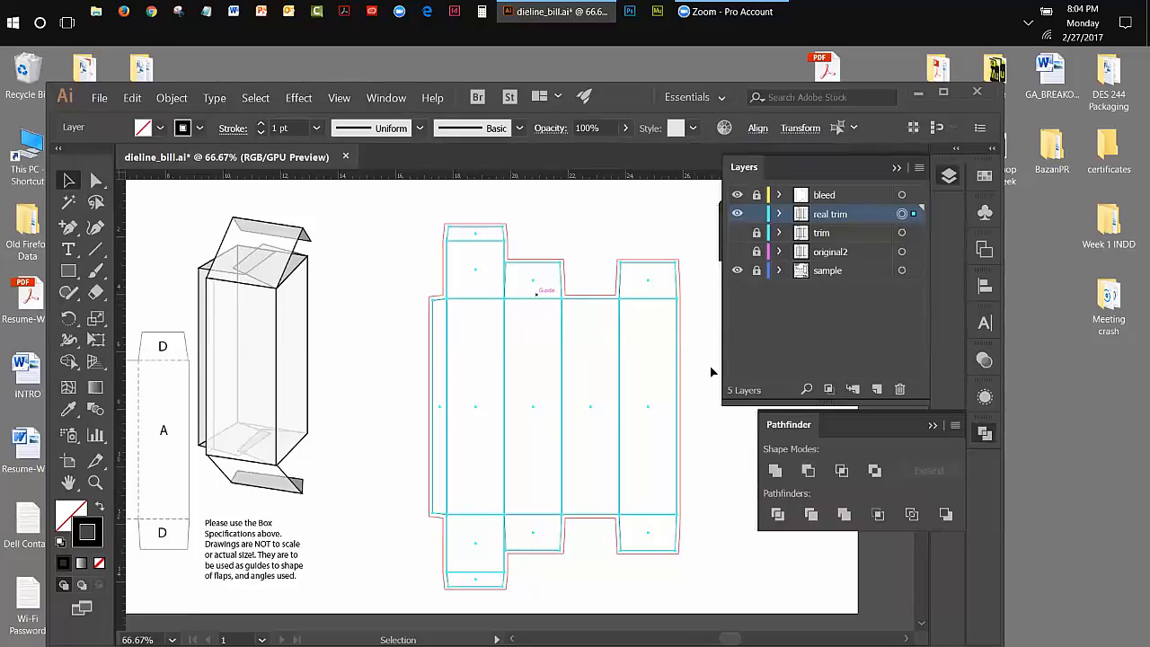
Try to unite all of the real trim shapes, and undo the union
click(775, 470)
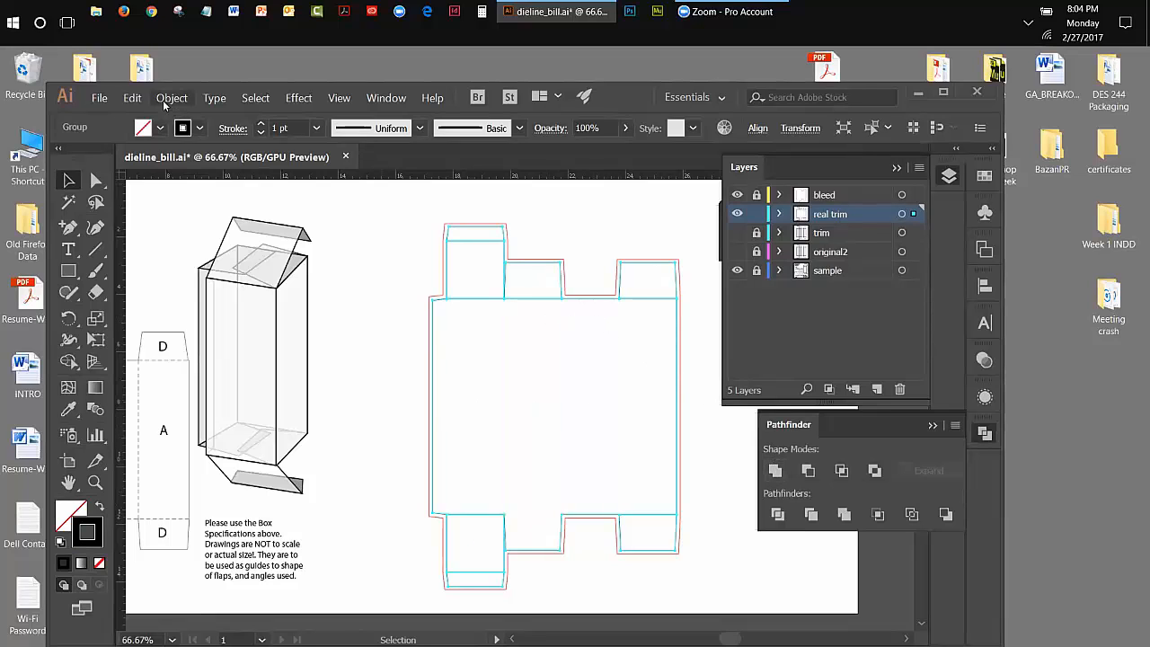
click(132, 98)
click(142, 115)
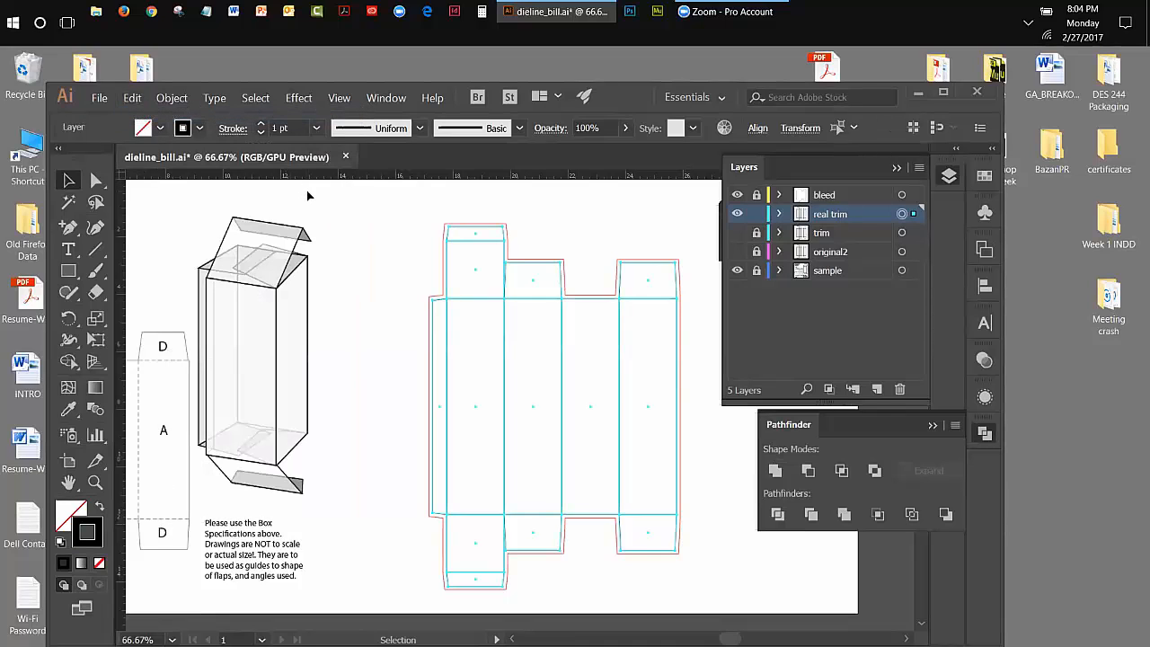
Inspect the separate upper and lower flap shapes on the real trim layer by selecting them in turn, and deselect everything
click(454, 242)
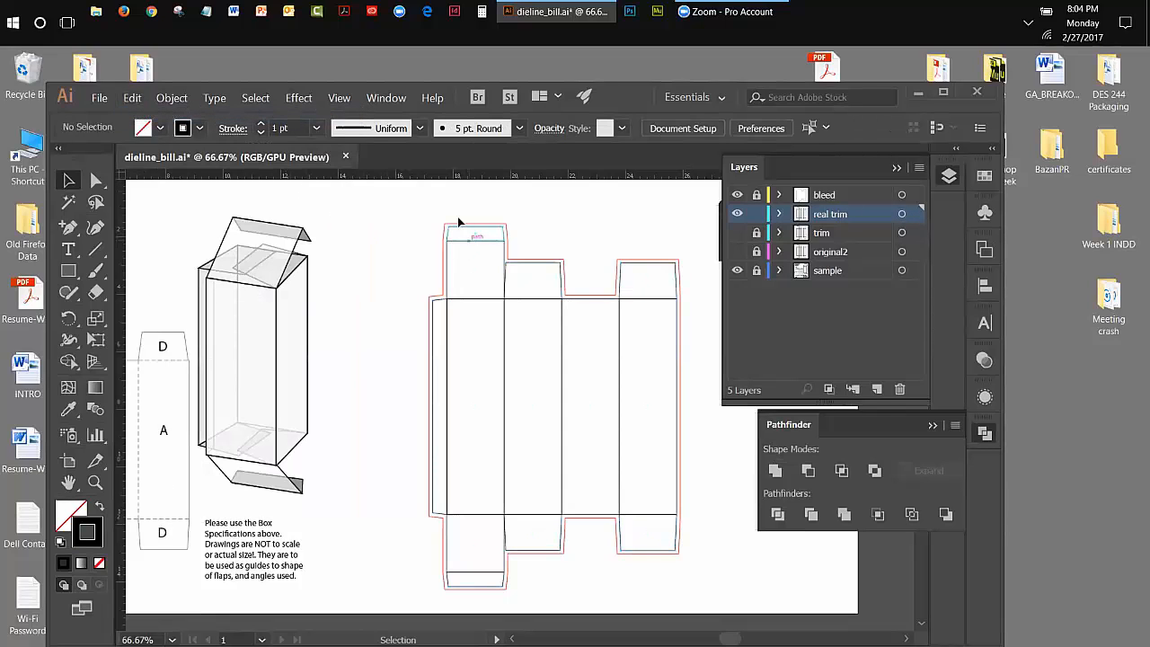
click(475, 248)
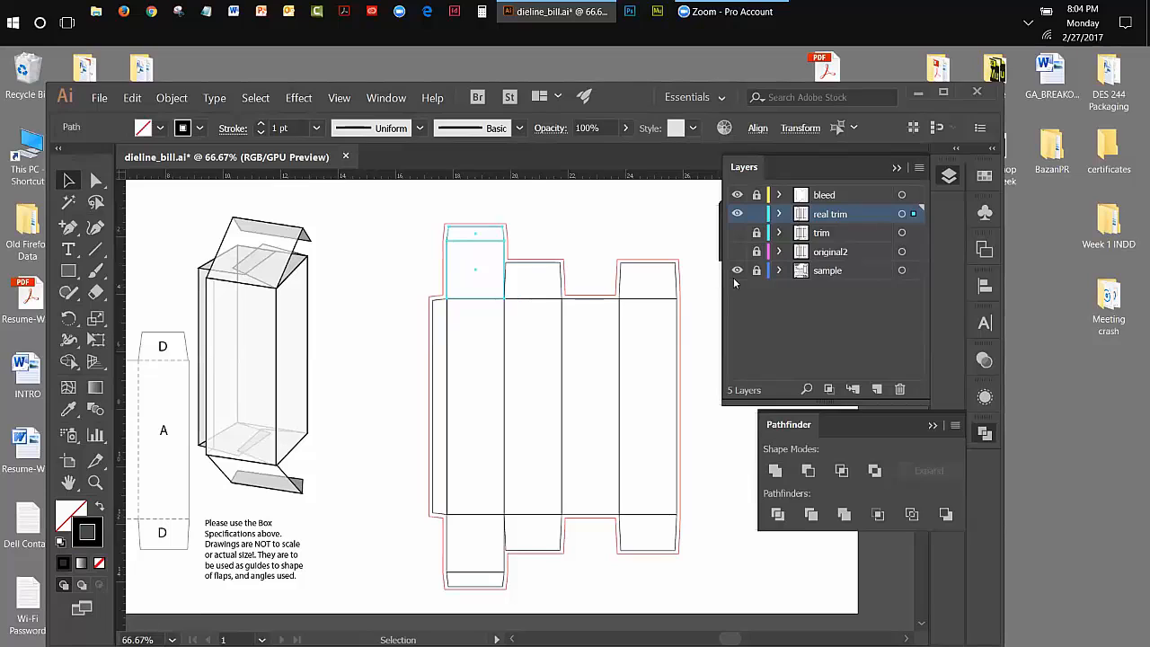
click(631, 216)
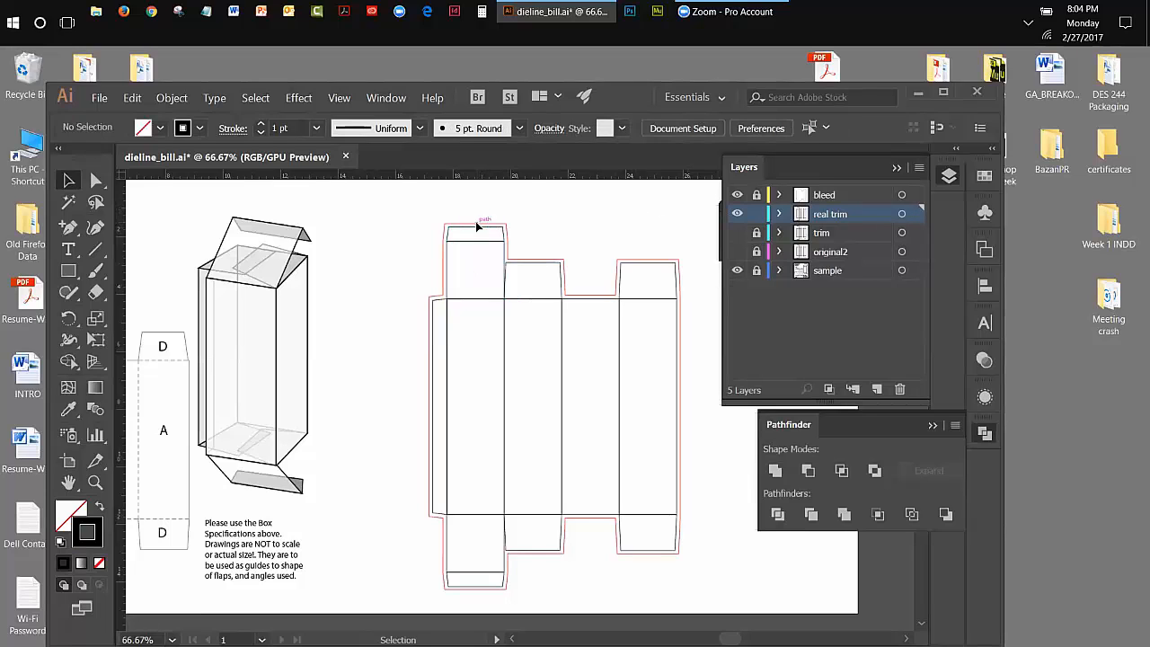
click(464, 235)
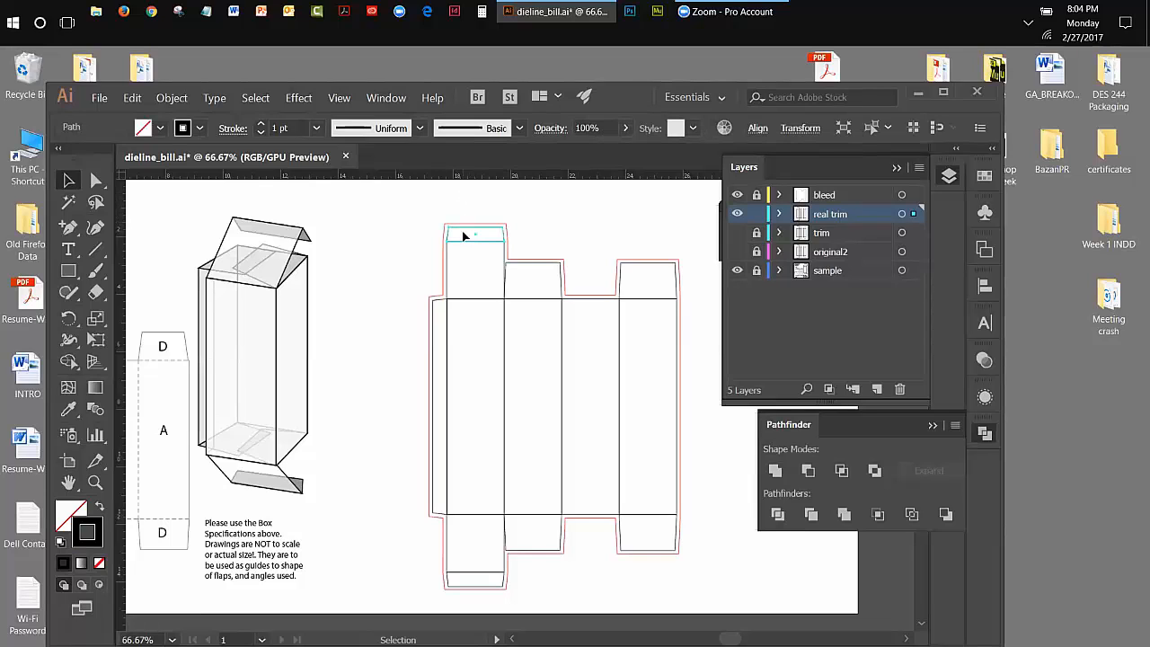
drag(529, 248, 674, 271)
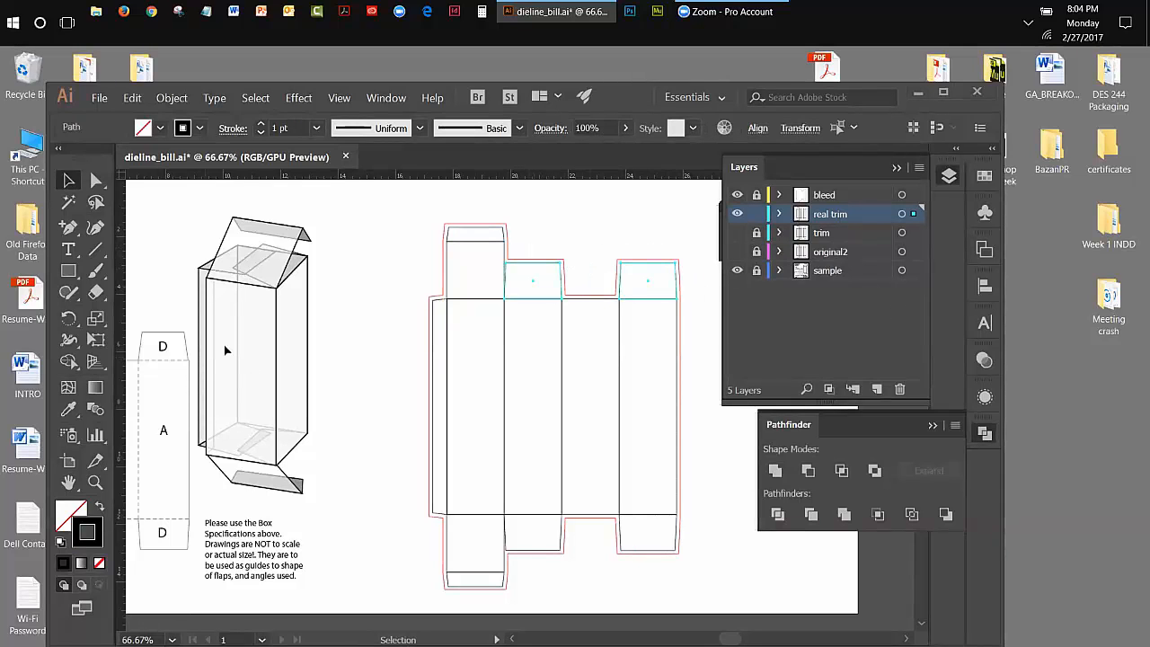
click(333, 337)
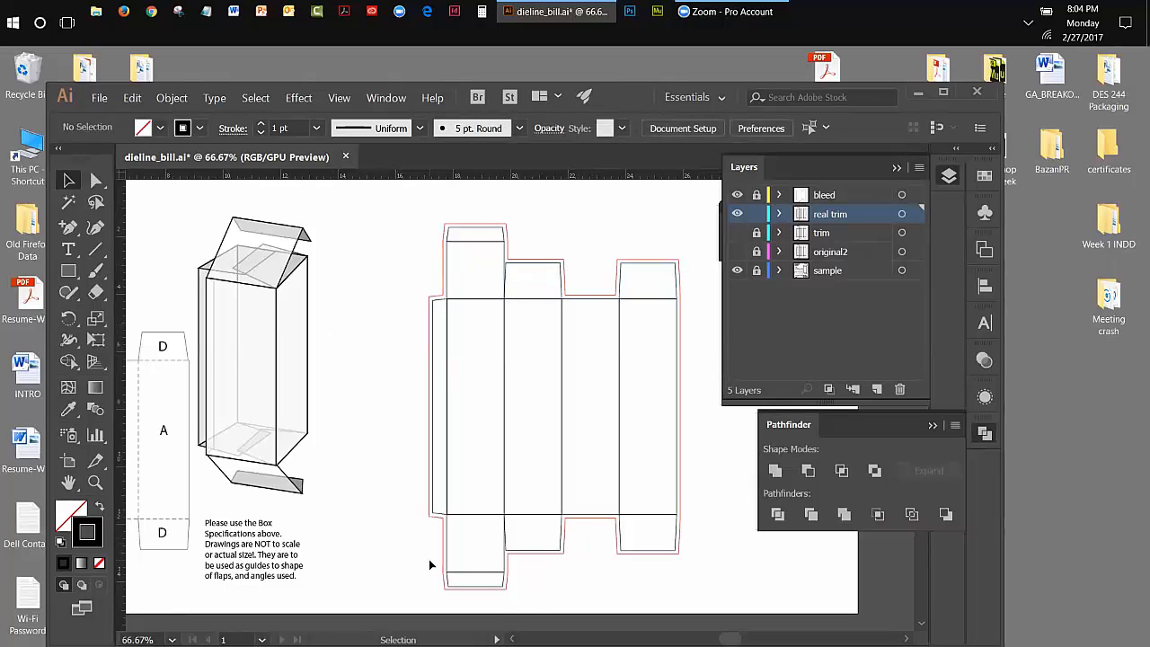
drag(428, 534, 657, 595)
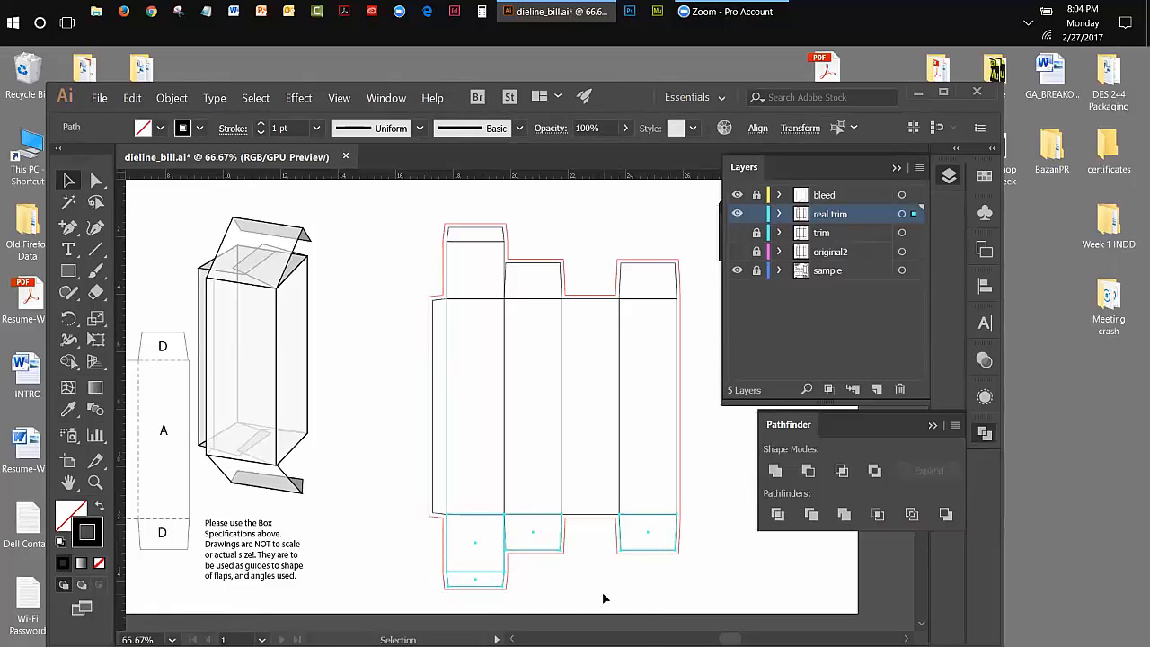
drag(411, 583, 464, 595)
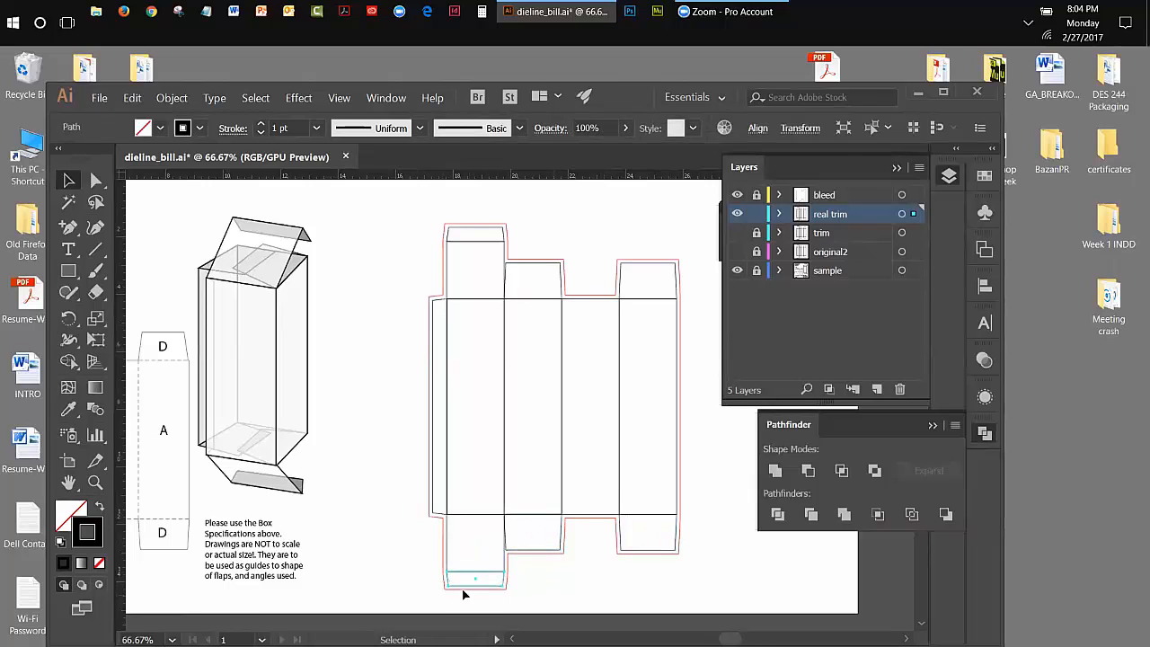
click(419, 263)
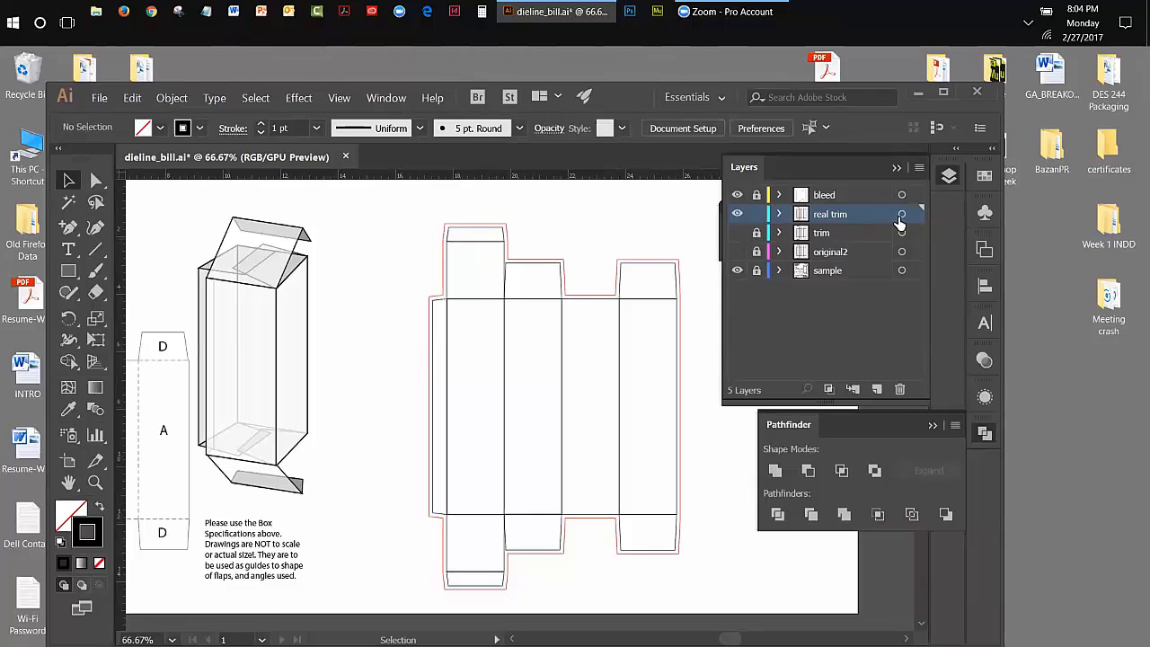
Unite all artwork on the real trim layer into a single outer outline, and deselect it
click(901, 215)
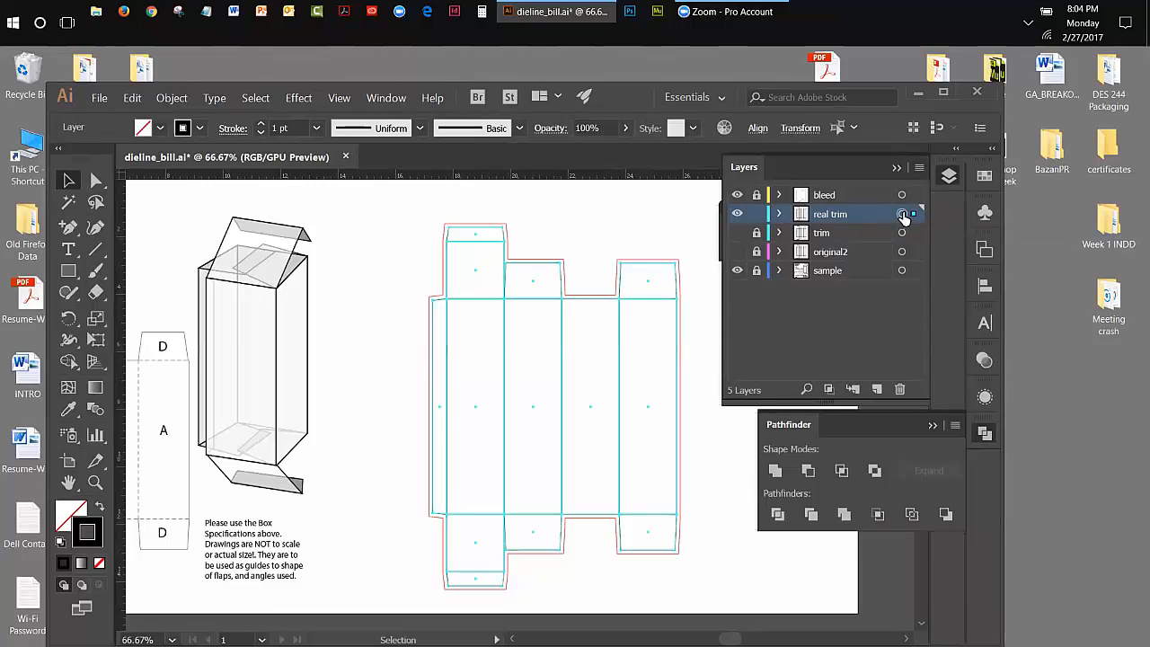
click(775, 471)
click(384, 268)
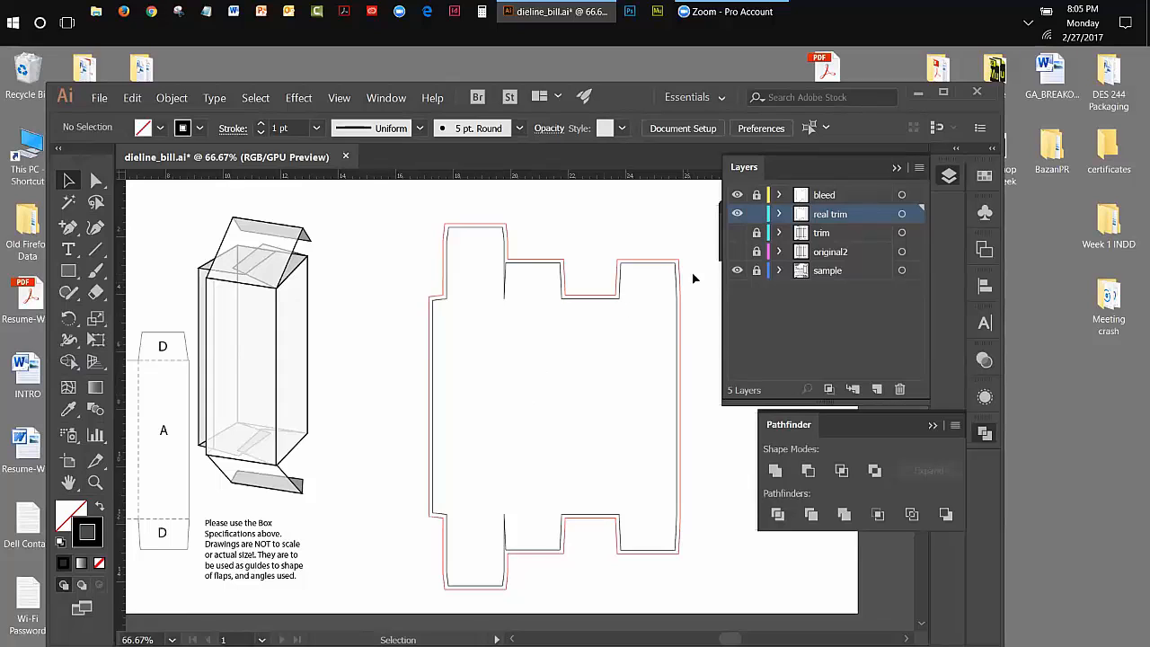
Show the trim layer and compare its panel lines with the united outline by toggling its visibility, leaving it shown
click(737, 233)
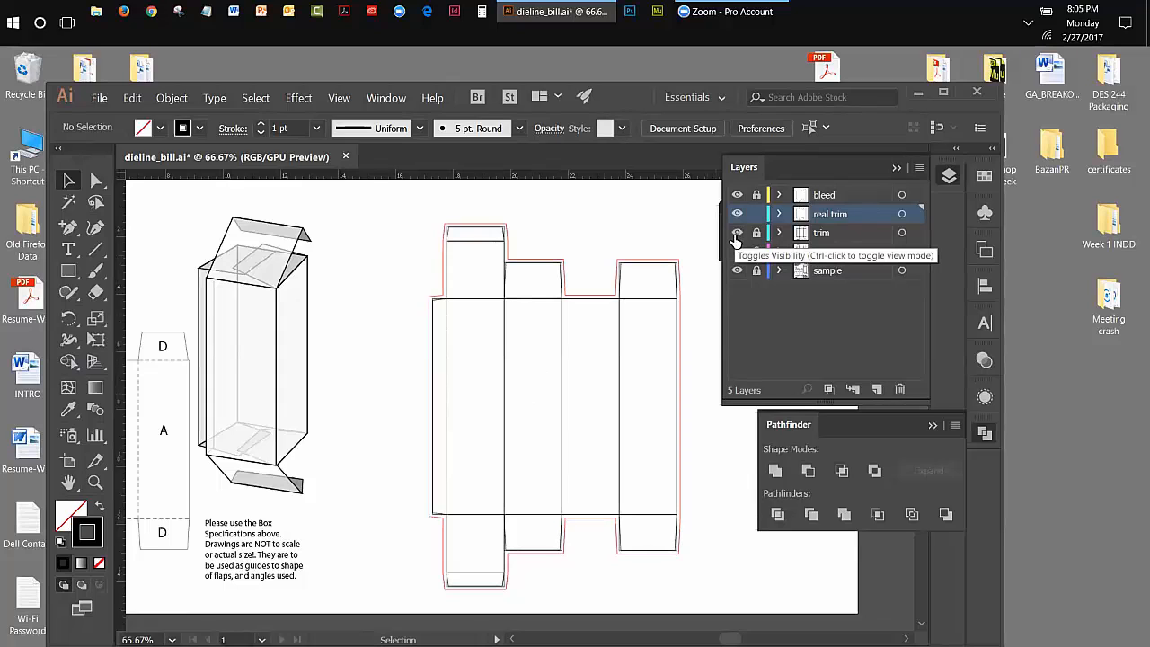
click(737, 234)
click(737, 234)
click(737, 234)
click(737, 233)
click(737, 234)
click(737, 233)
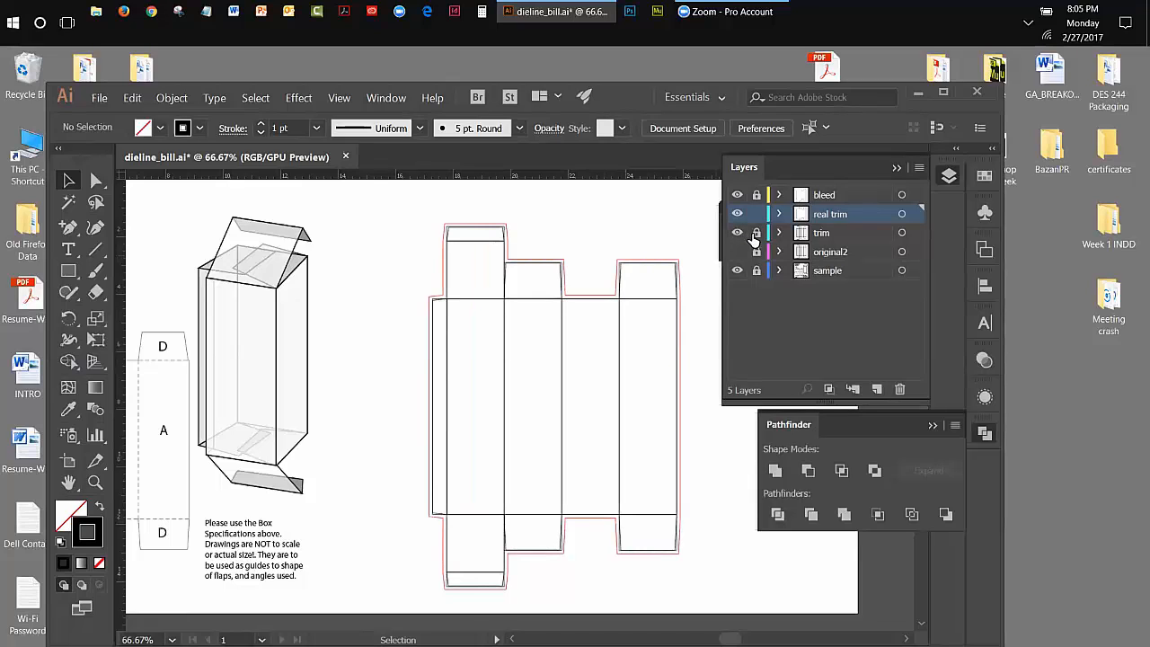
Unlock the trim layer, set the stroke of all its artwork to light blue 99e5ff, and deselect it
click(901, 235)
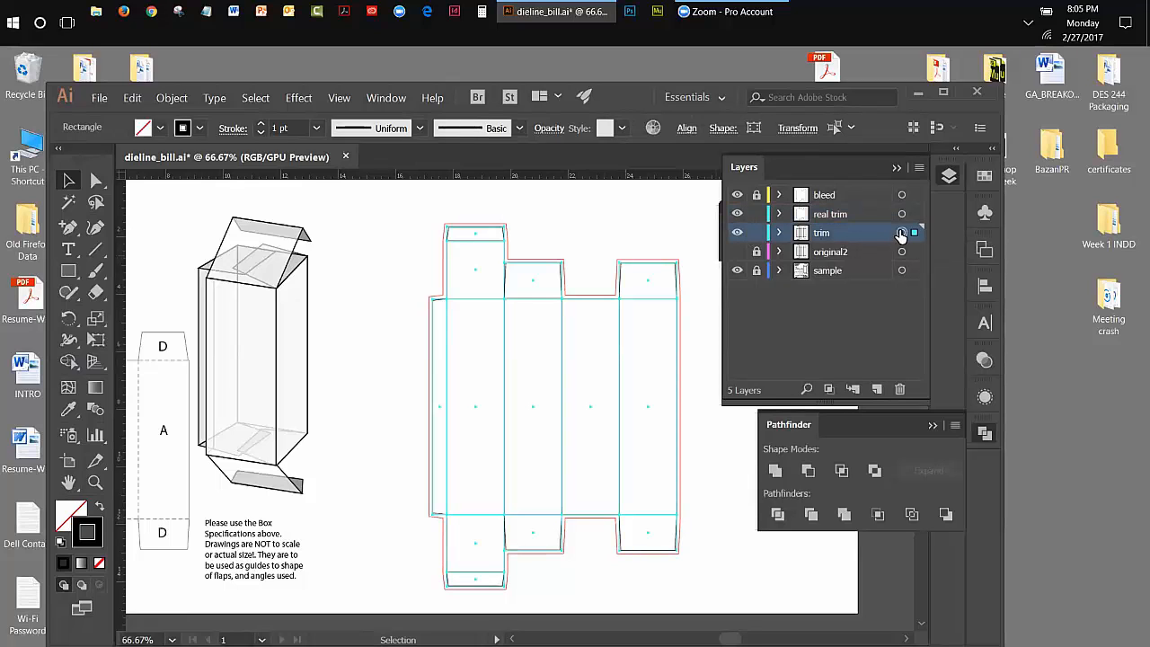
double_click(100, 526)
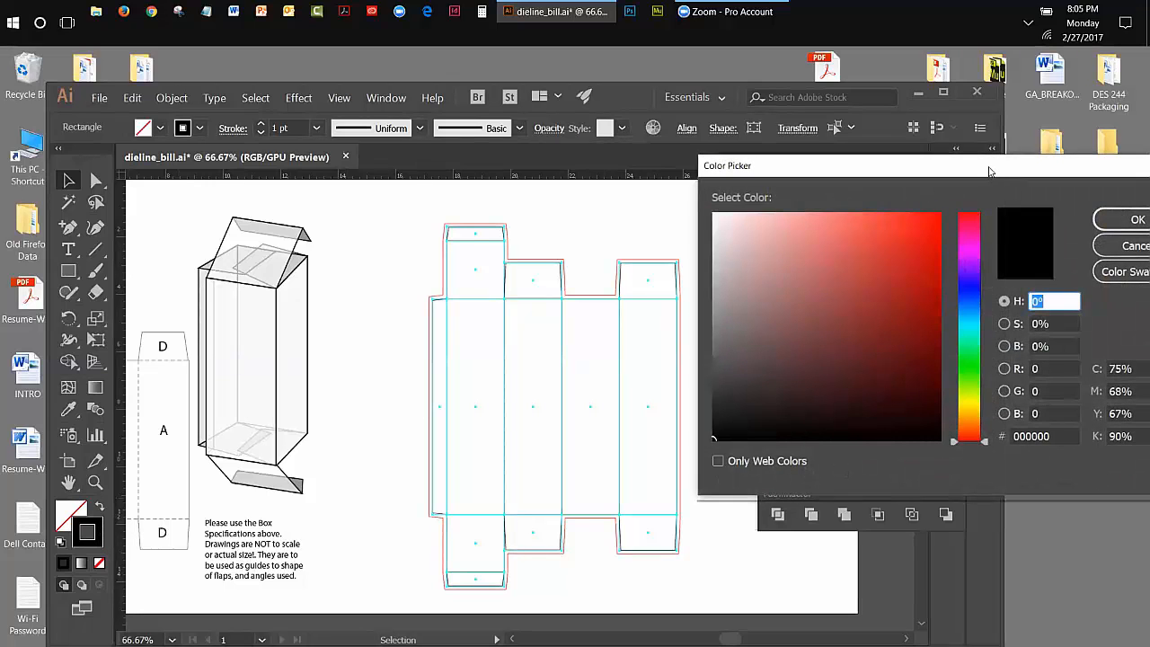
drag(993, 170, 894, 169)
click(873, 317)
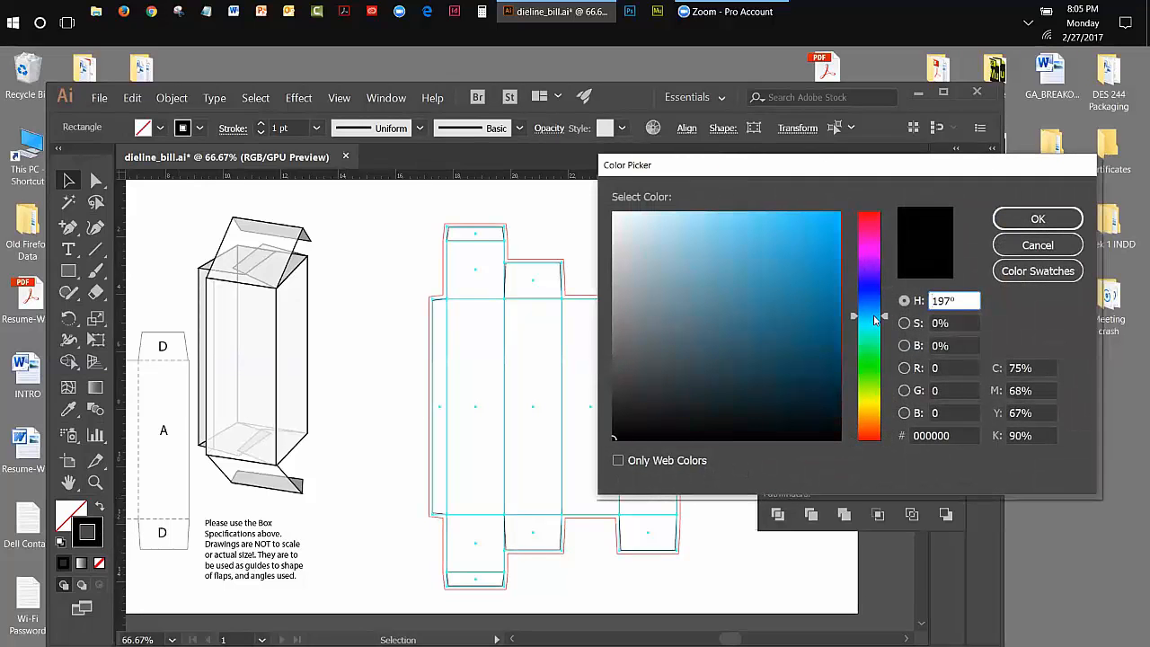
drag(725, 214, 703, 212)
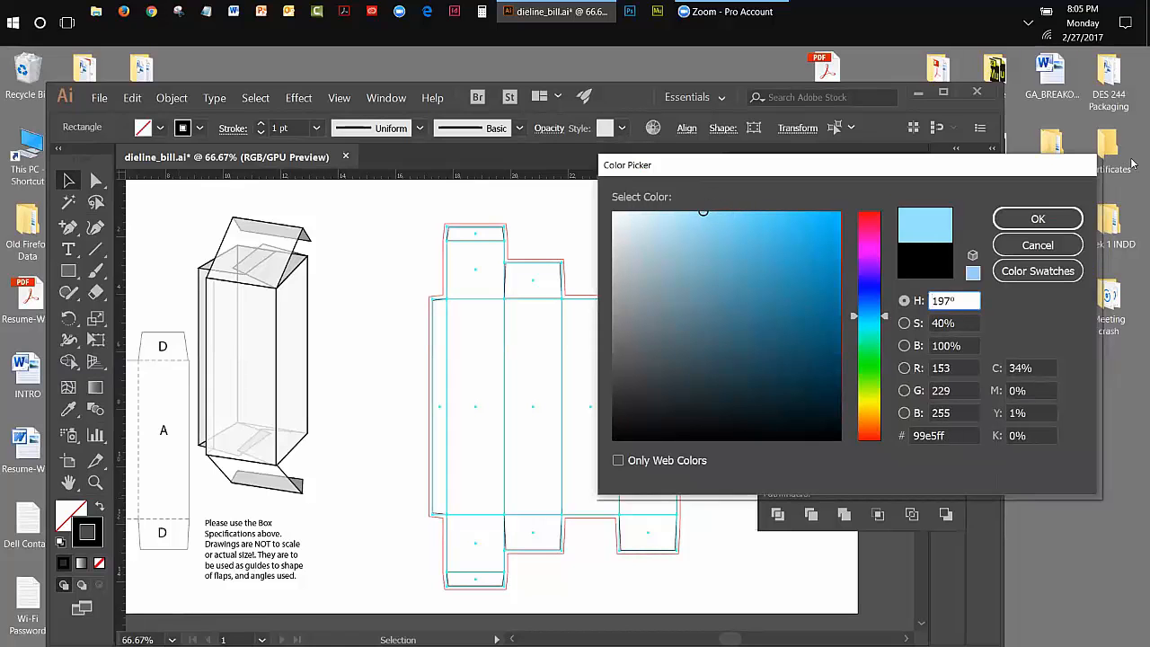
click(1038, 219)
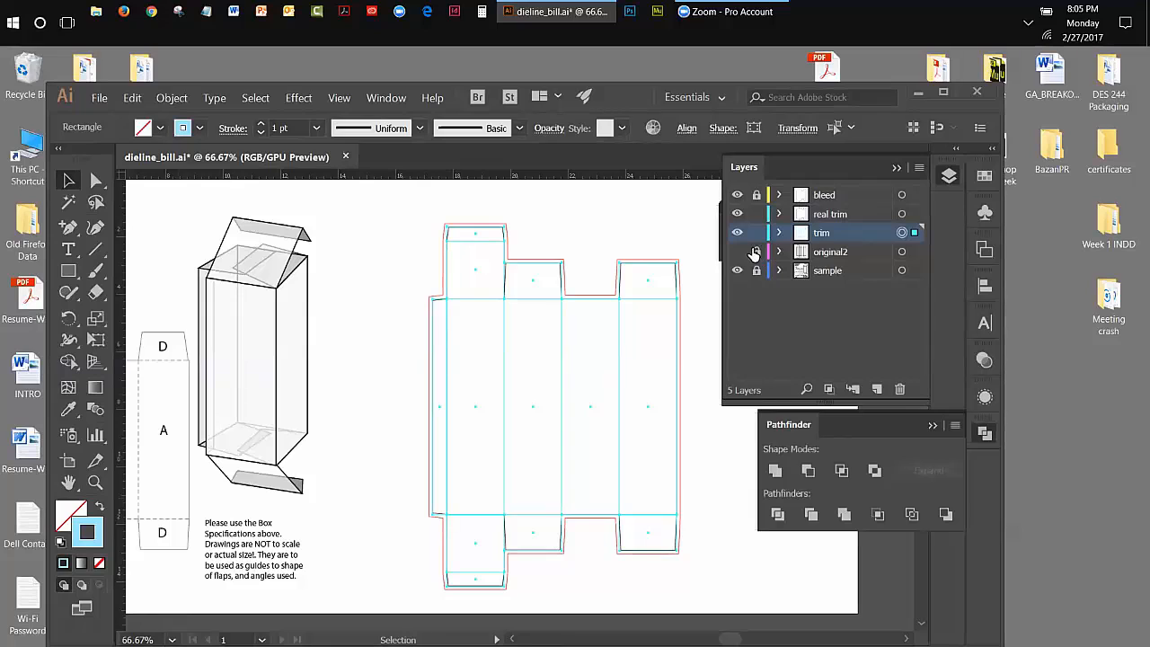
click(68, 181)
click(338, 234)
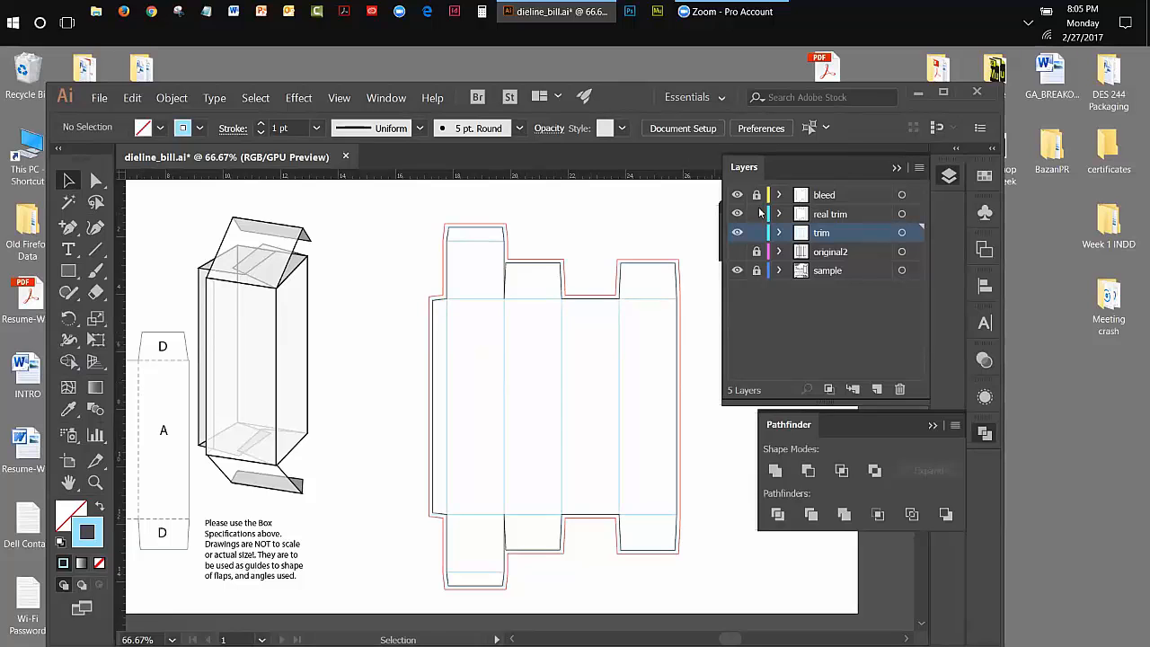
Check the outline with the trim layer hidden, show and lock the trim layer, and rename the real trim layer as fold
click(737, 232)
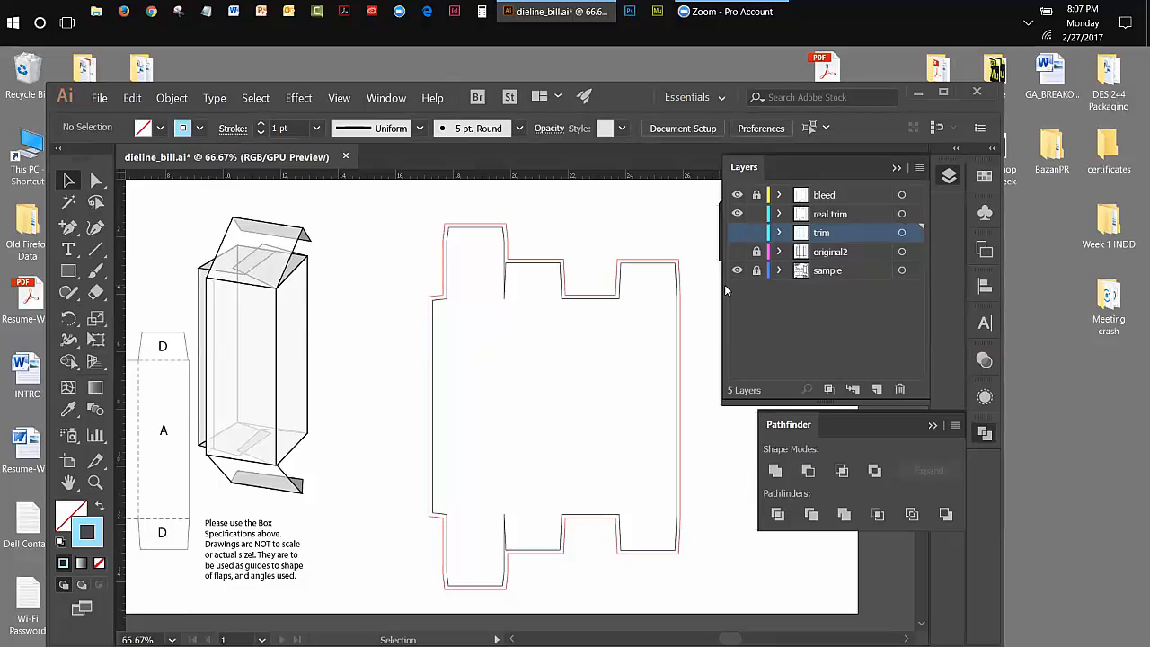
click(735, 234)
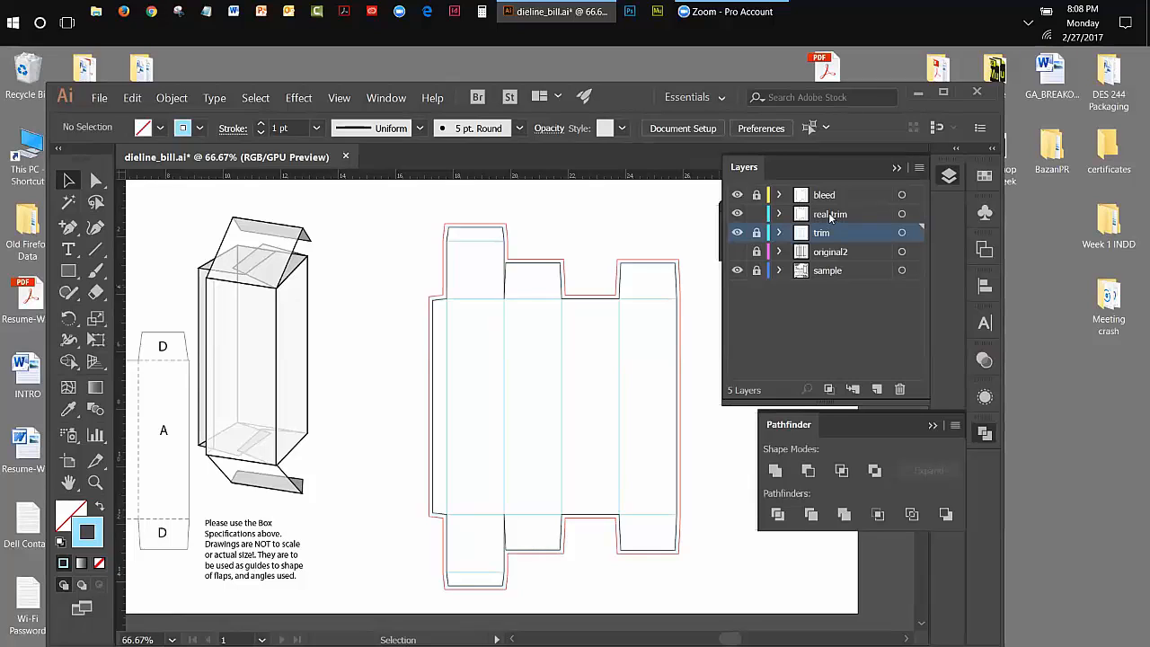
double_click(831, 217)
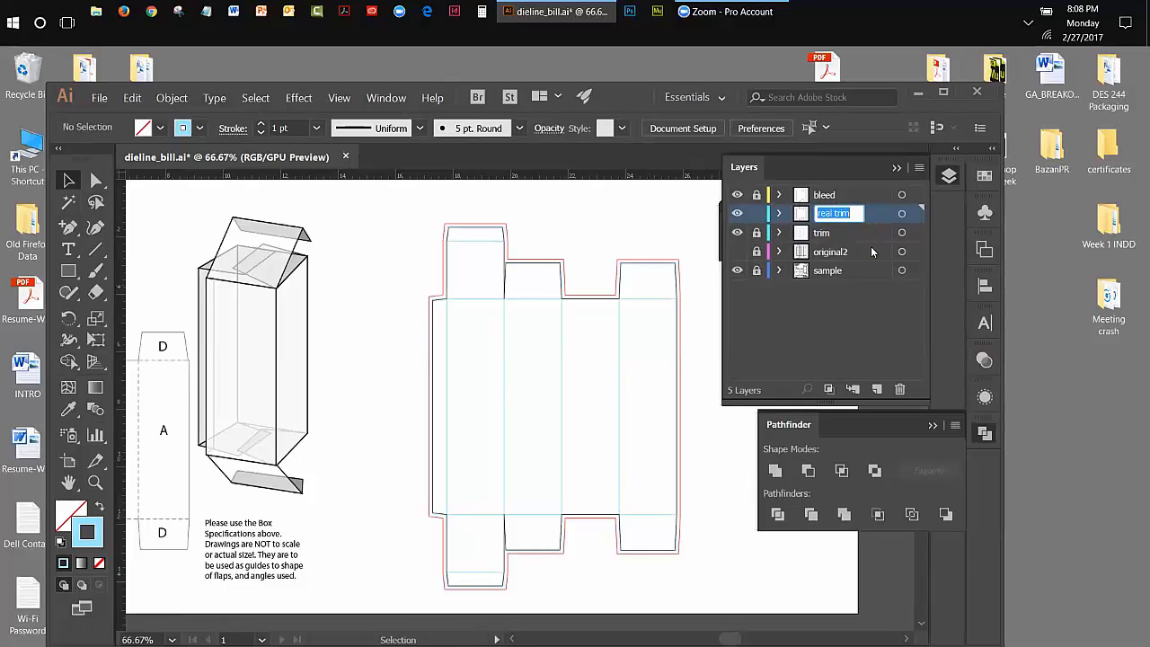
text(fold)
click(804, 320)
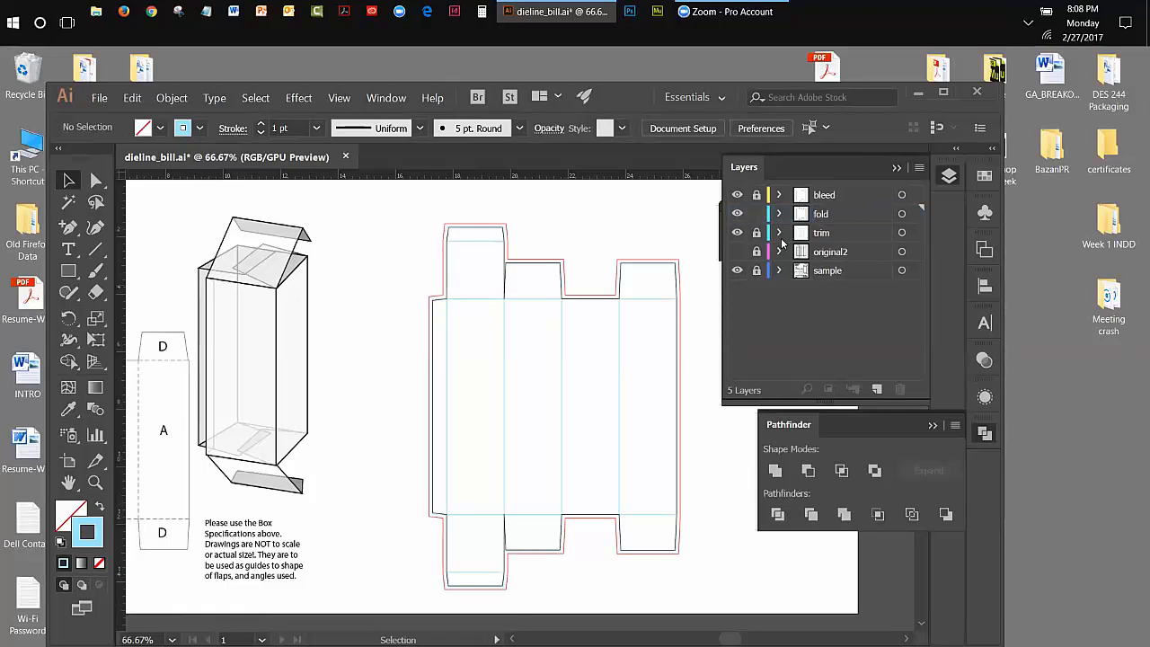
Compare the dieline without the fold layer, show, lock and activate that layer, and collapse the Layers and Pathfinder panels
click(737, 216)
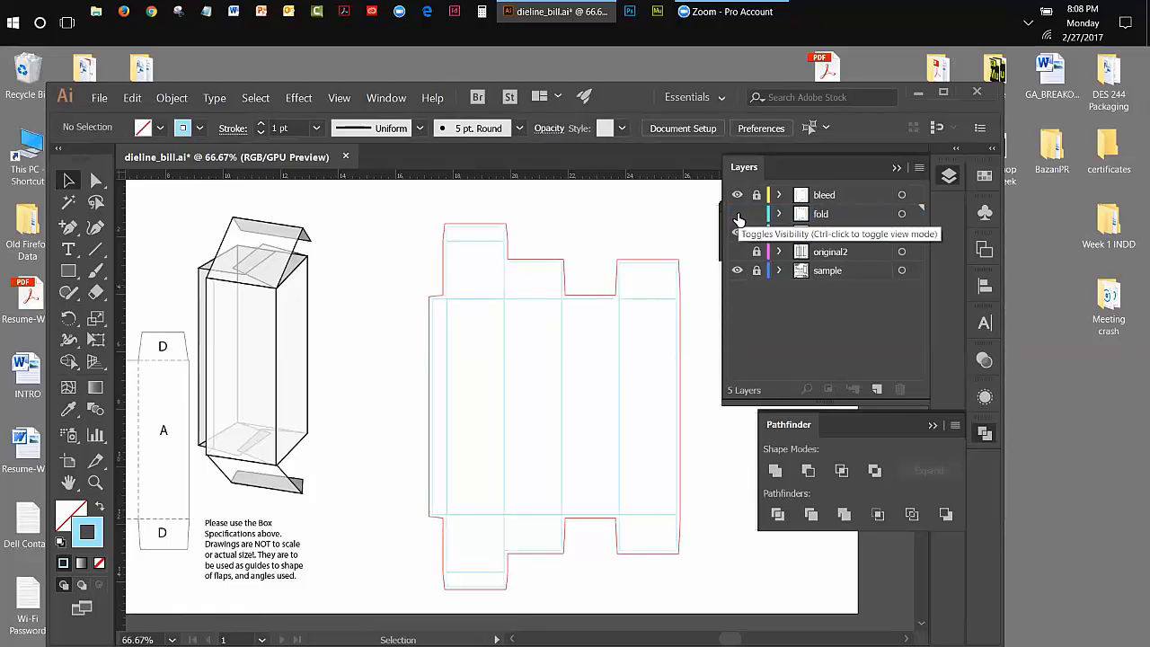
click(736, 215)
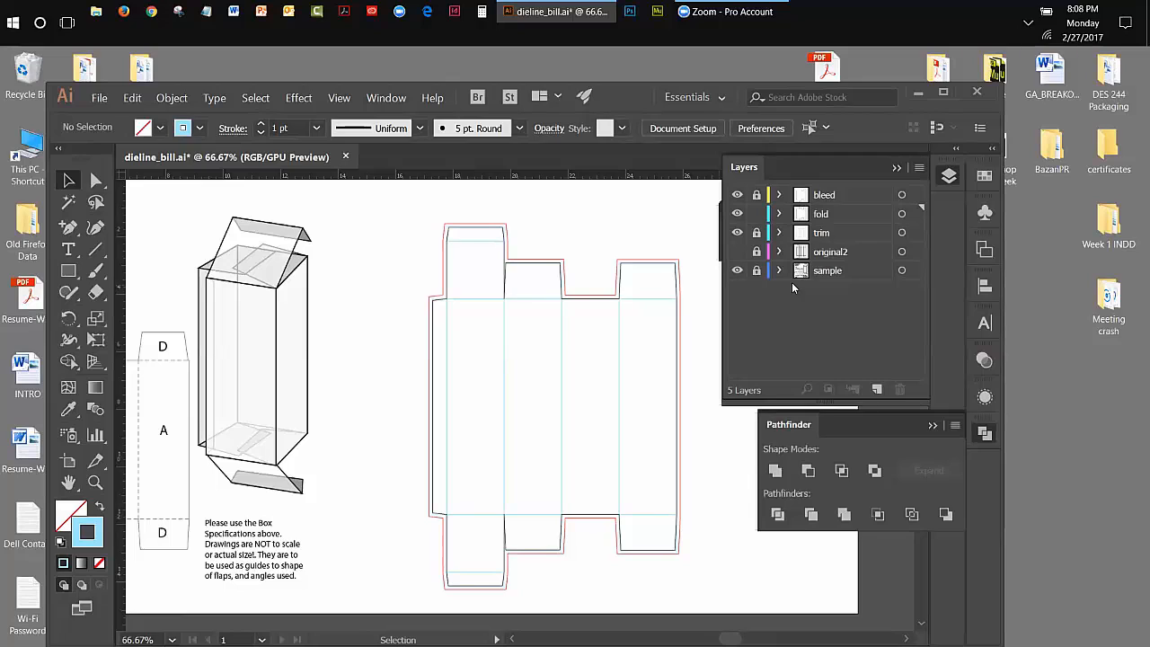
click(822, 215)
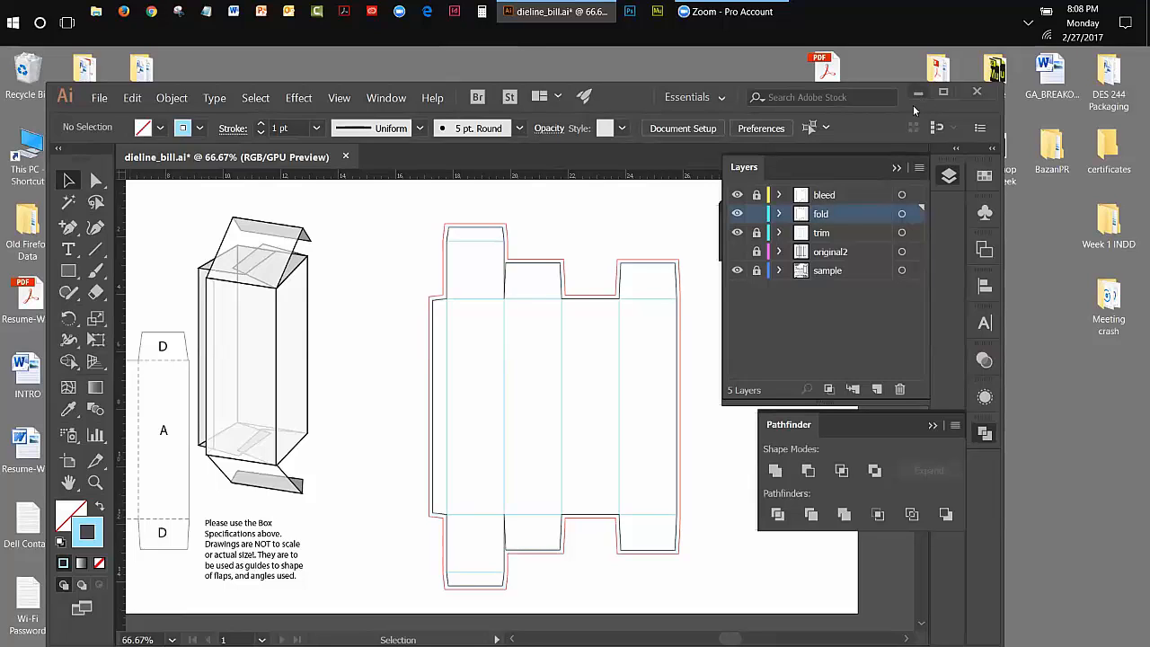
click(896, 168)
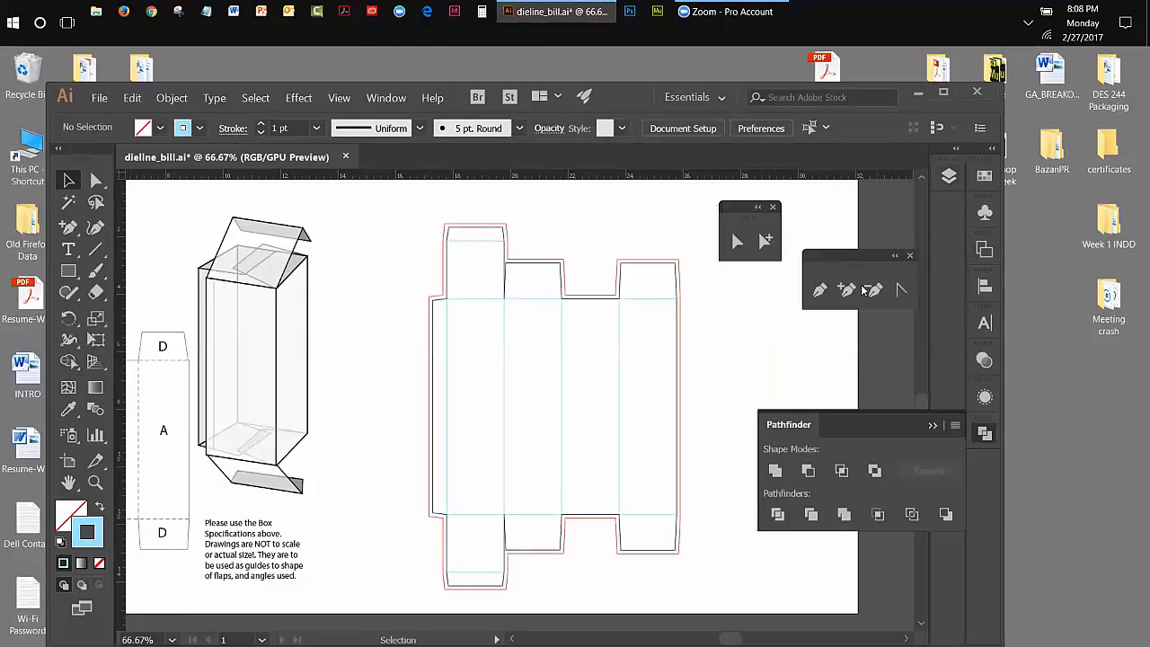
click(931, 426)
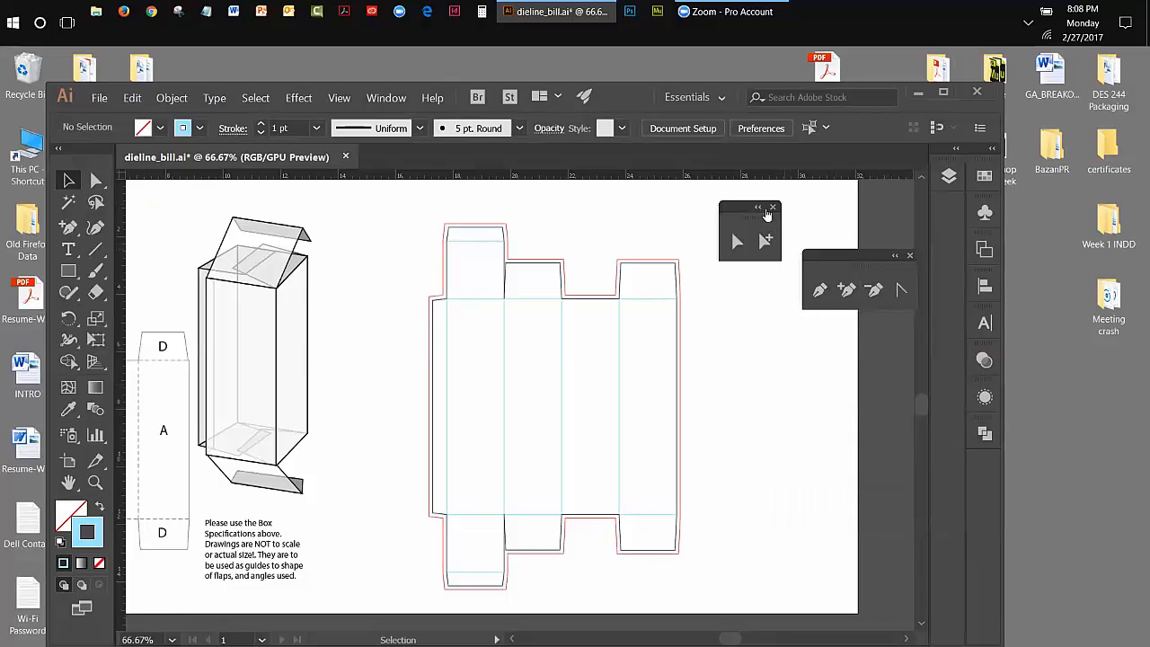
Close the two floating tool panels and open the Stroke panel beside the dieline
click(773, 209)
drag(850, 254, 765, 215)
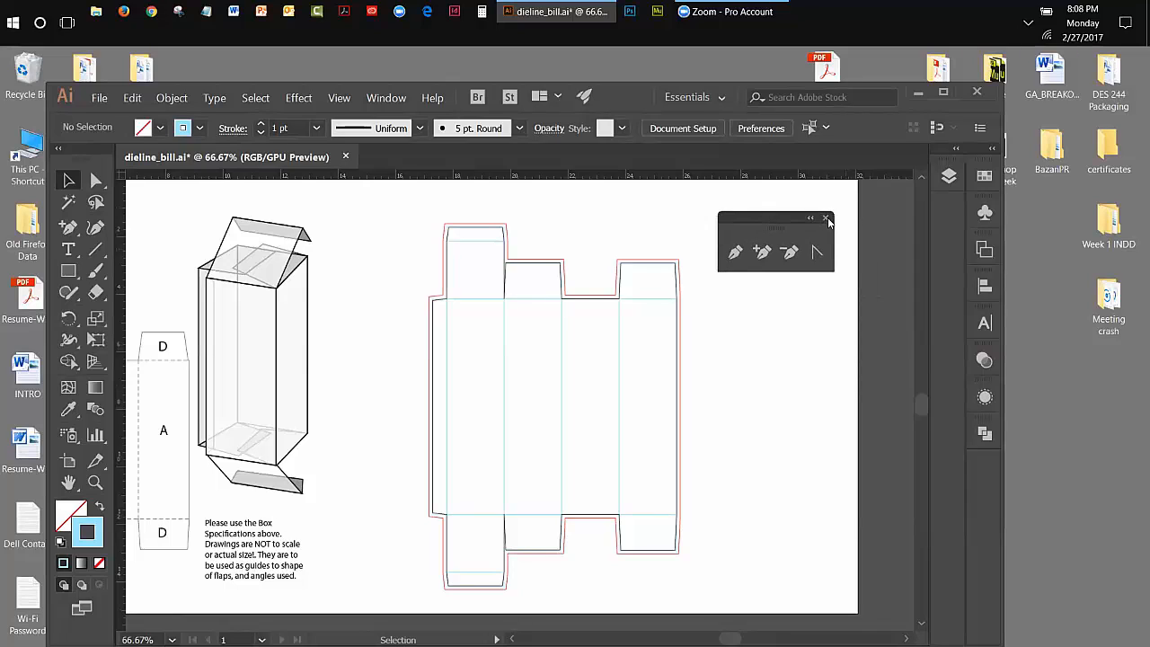
click(827, 220)
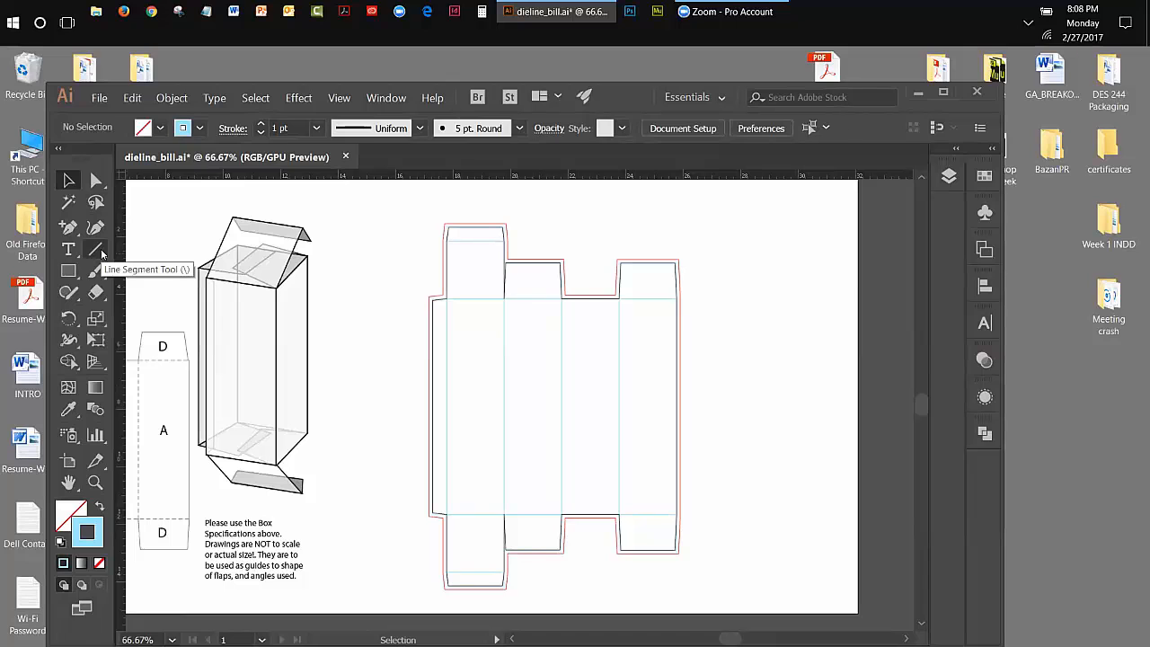
click(385, 99)
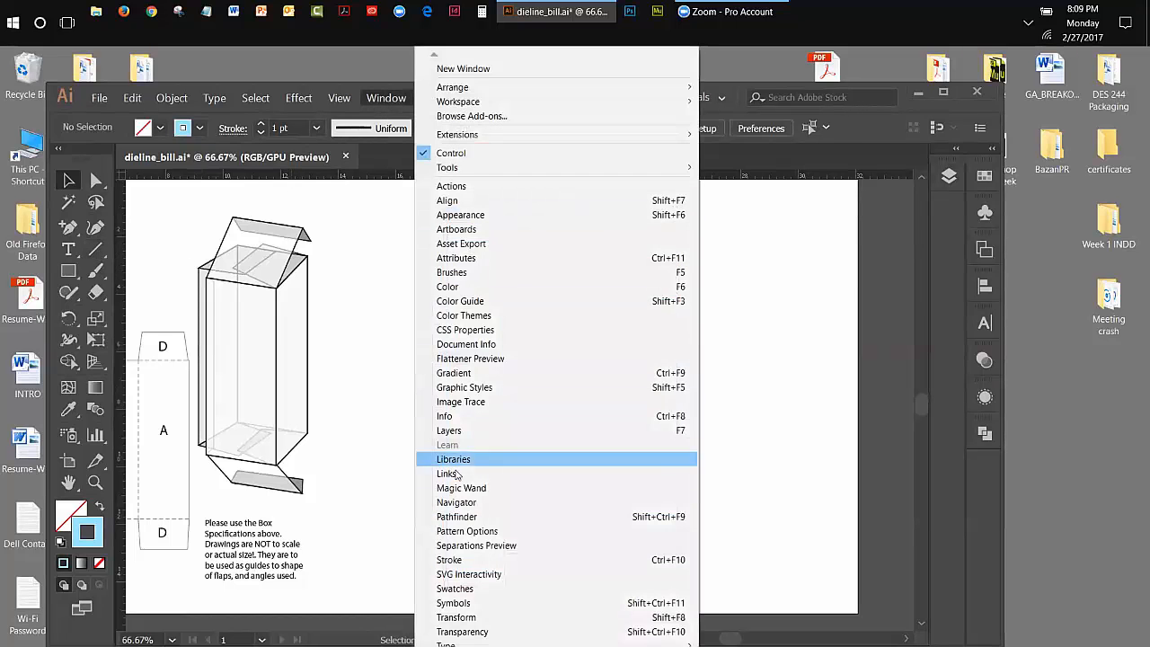
click(465, 560)
mouse_move(709, 334)
mouse_down()
mouse_move(760, 232)
mouse_move(744, 220)
mouse_move(757, 223)
mouse_up()
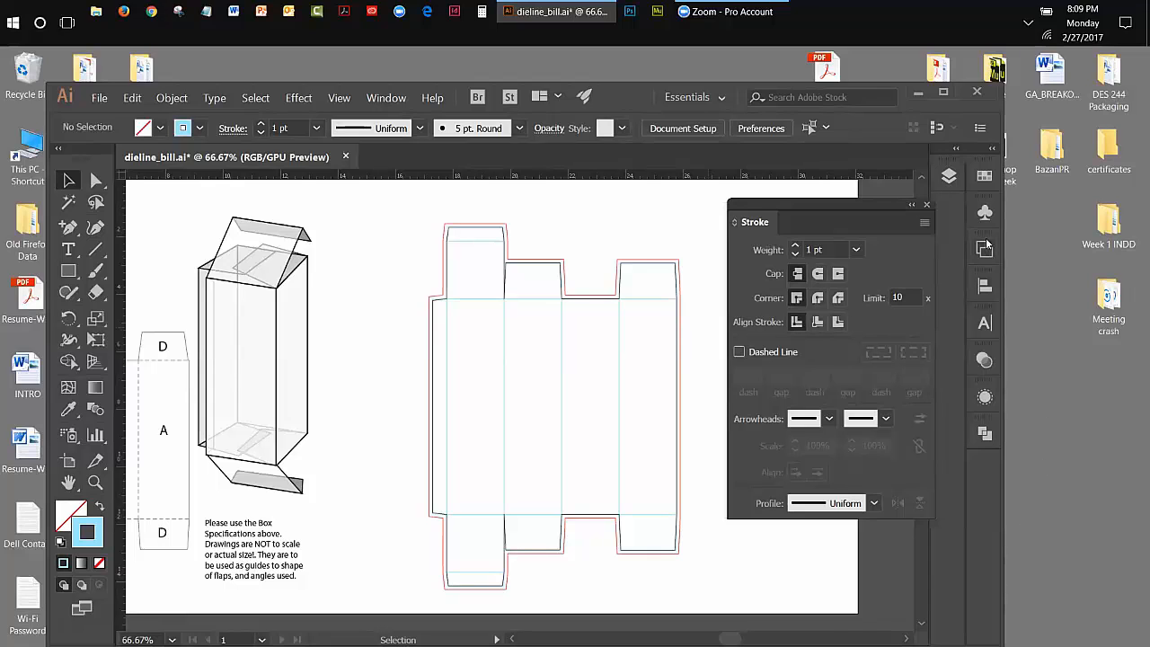
Show the layer list and compare the dieline with and without the trim layer, leaving that layer shown
click(949, 177)
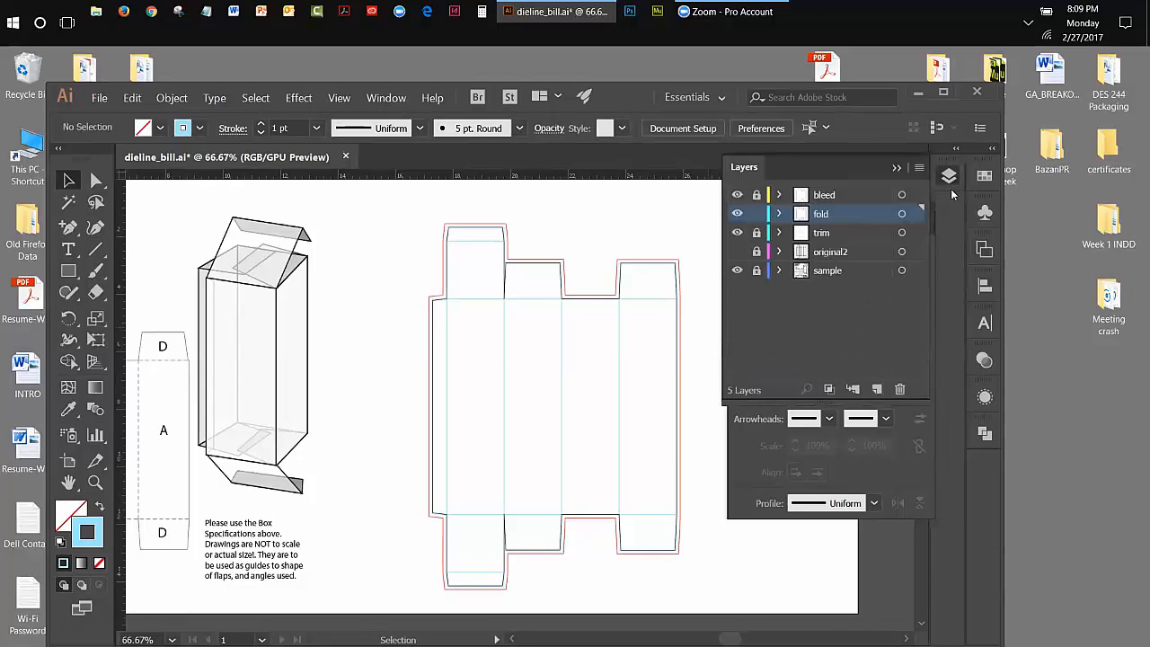
click(737, 233)
click(737, 232)
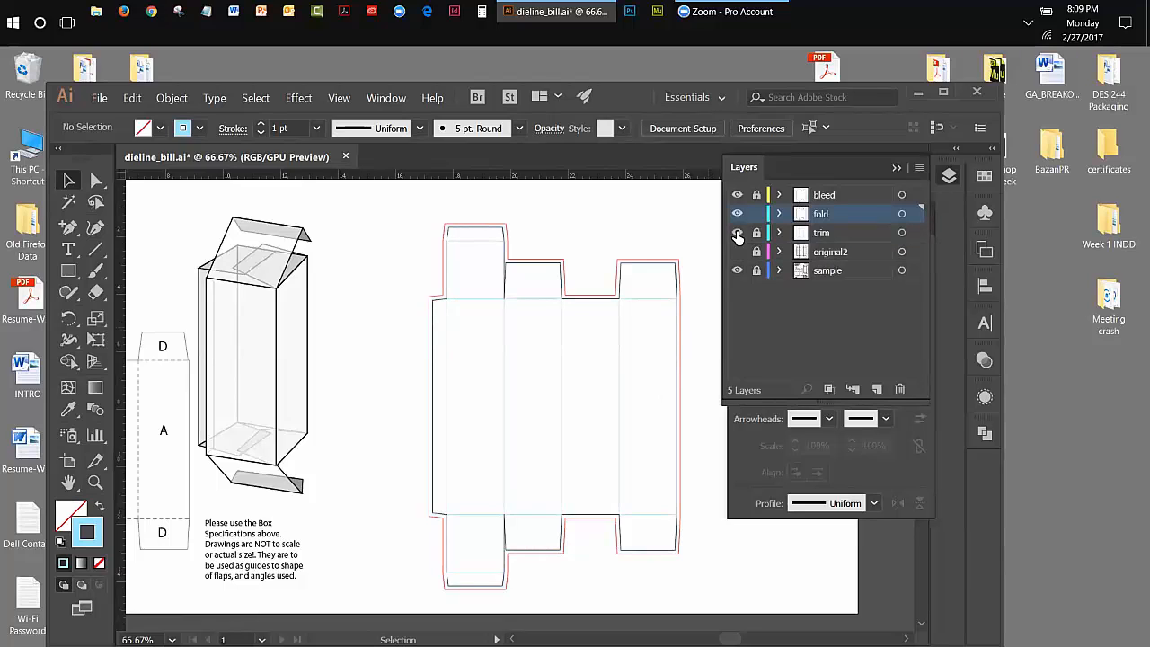
click(737, 233)
click(736, 233)
click(737, 232)
click(737, 233)
click(737, 233)
click(737, 233)
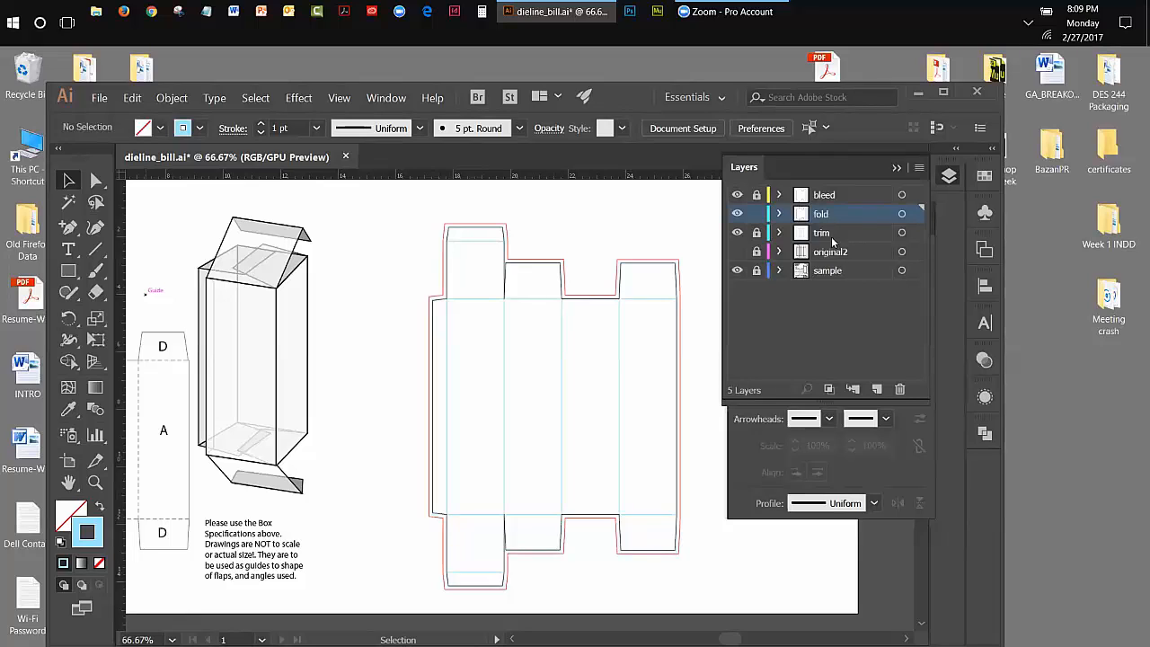
View the artwork of the trim and fold layers separately by hiding each in turn, leaving both layers shown
click(737, 214)
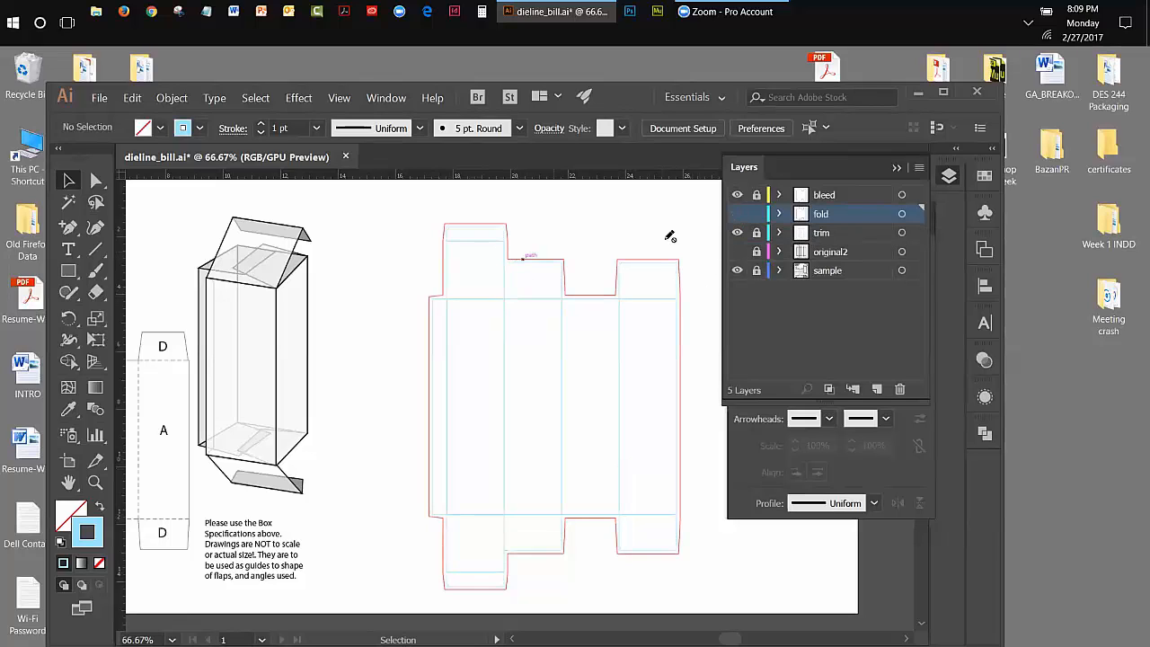
click(737, 233)
click(737, 214)
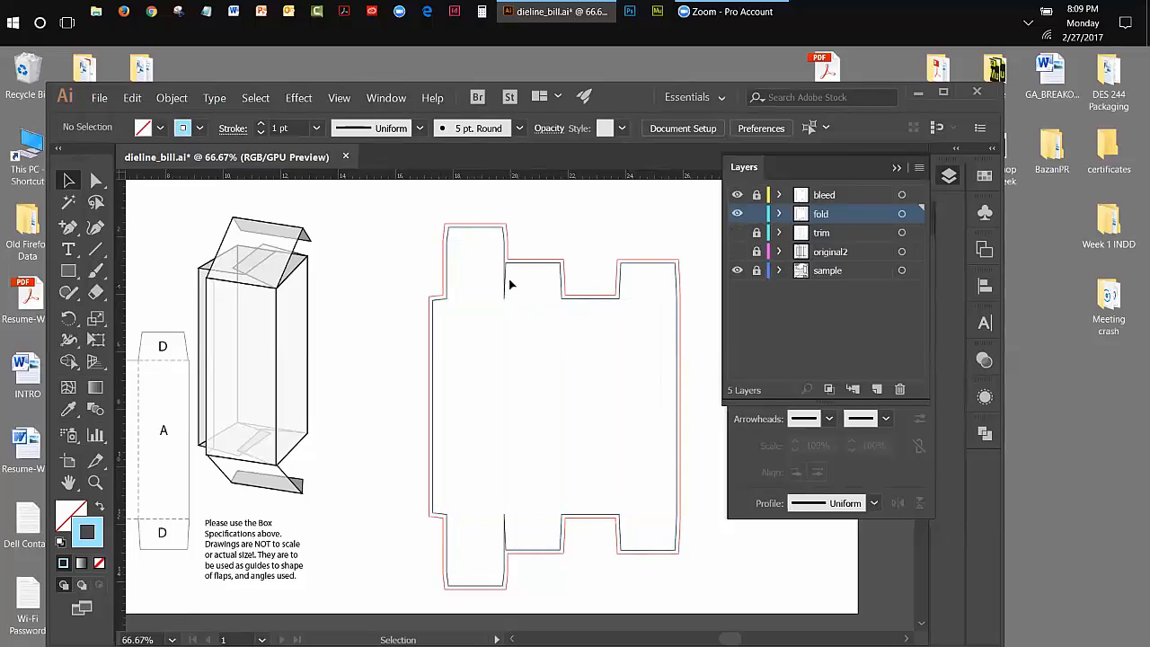
click(737, 233)
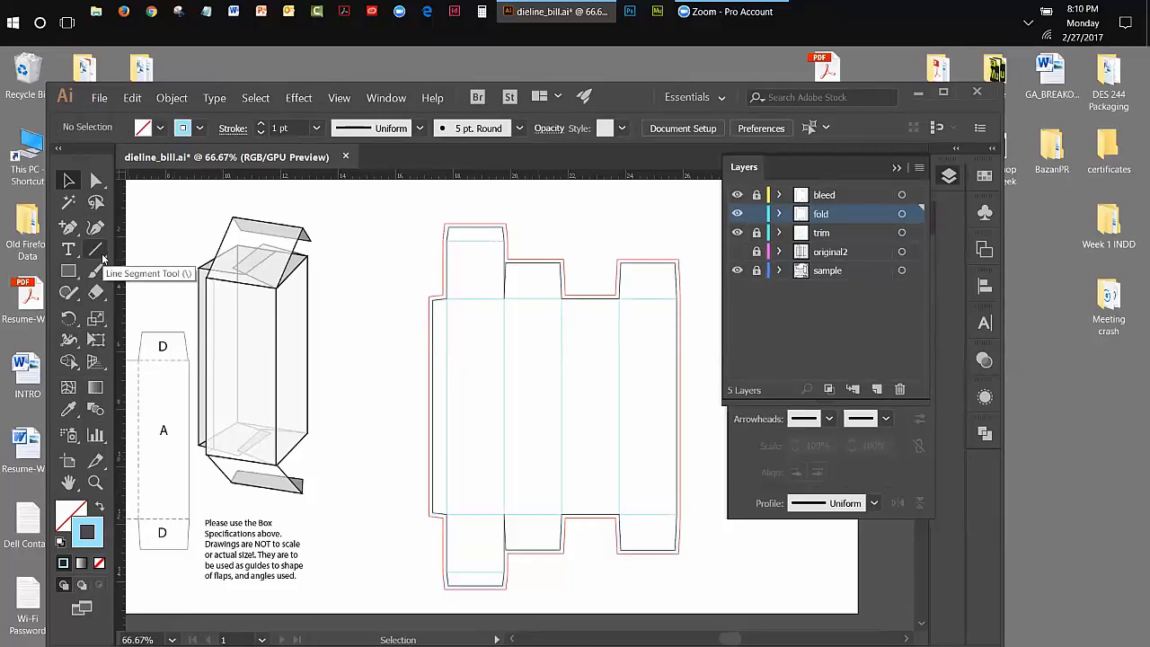
Collapse the Layers panel, zoom to 150% on the dieline's tall upper flap, and move the Stroke panel clear of the artwork
click(751, 432)
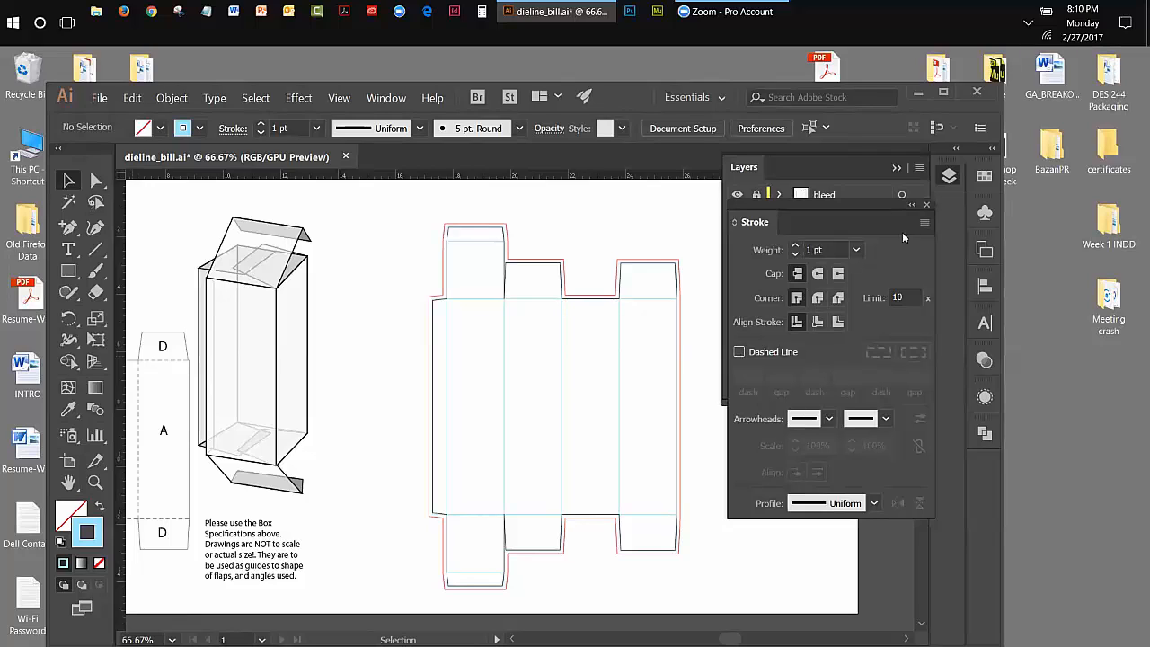
click(896, 170)
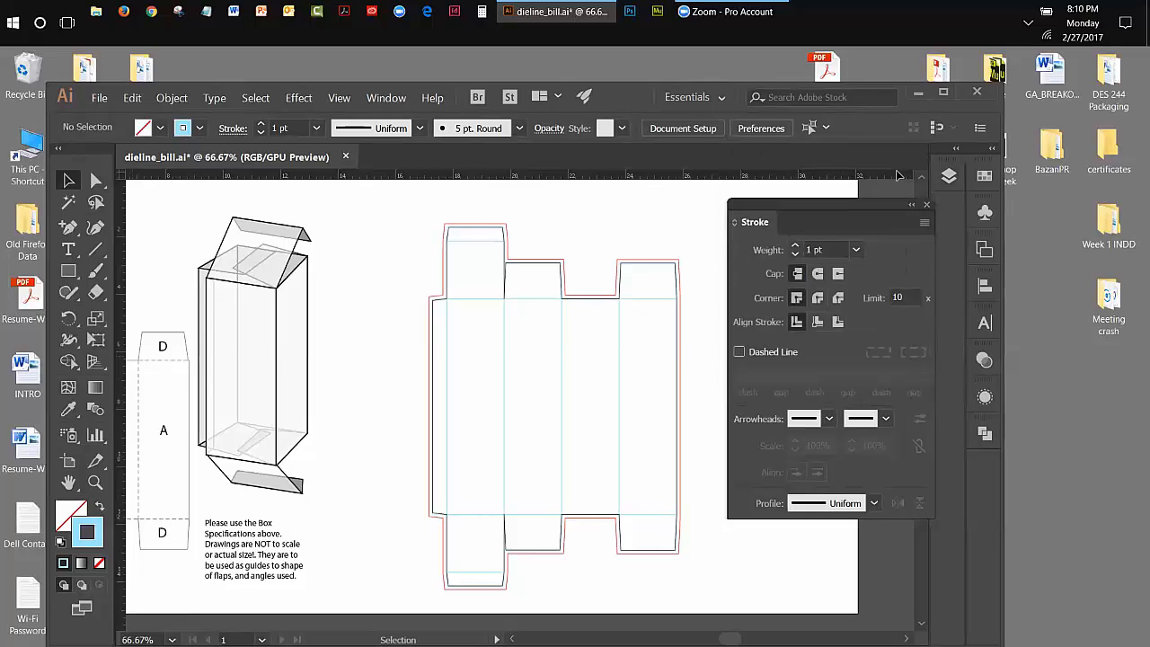
drag(825, 205, 843, 196)
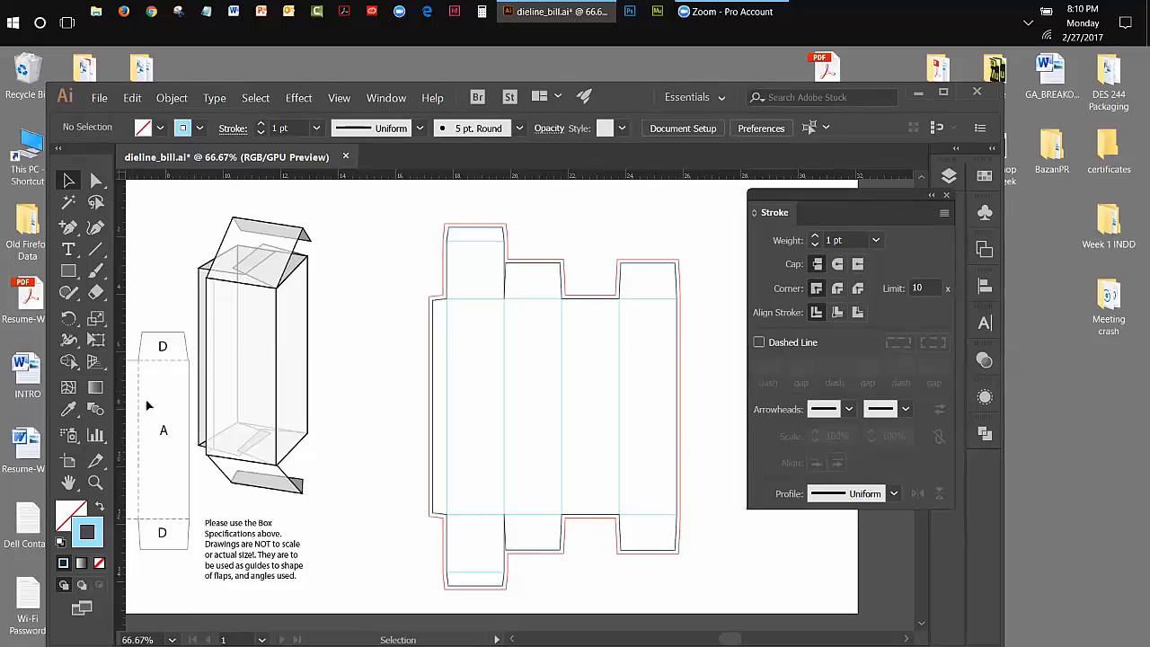
click(96, 481)
click(491, 295)
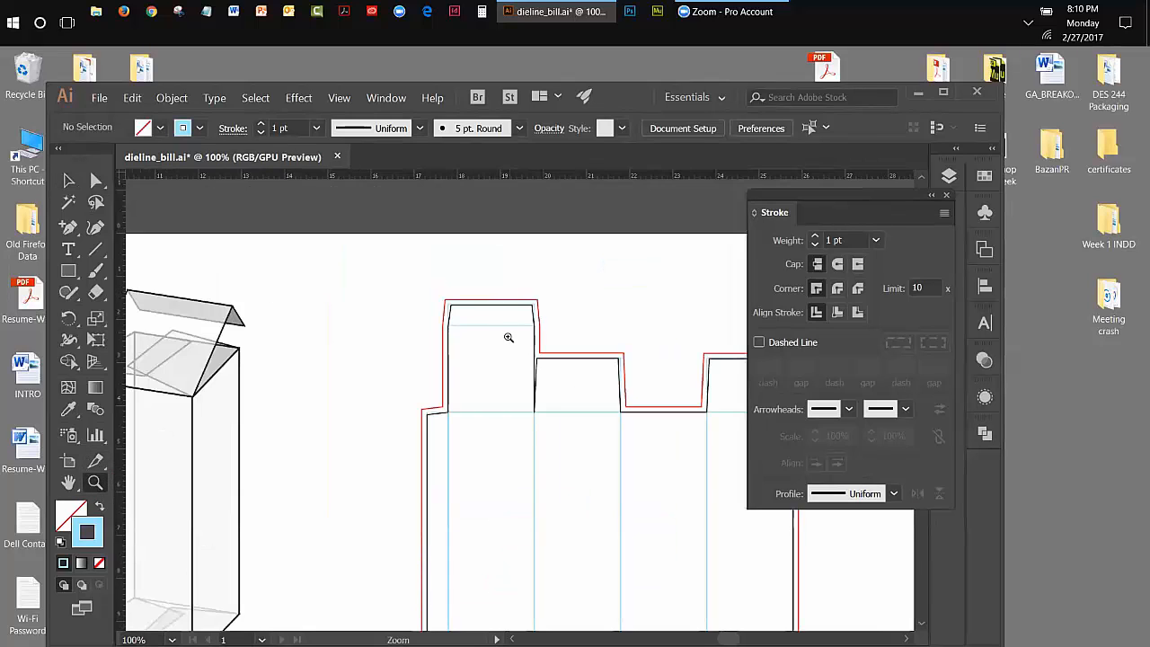
click(507, 339)
mouse_move(829, 199)
mouse_down()
mouse_move(1011, 196)
mouse_move(1050, 207)
mouse_up()
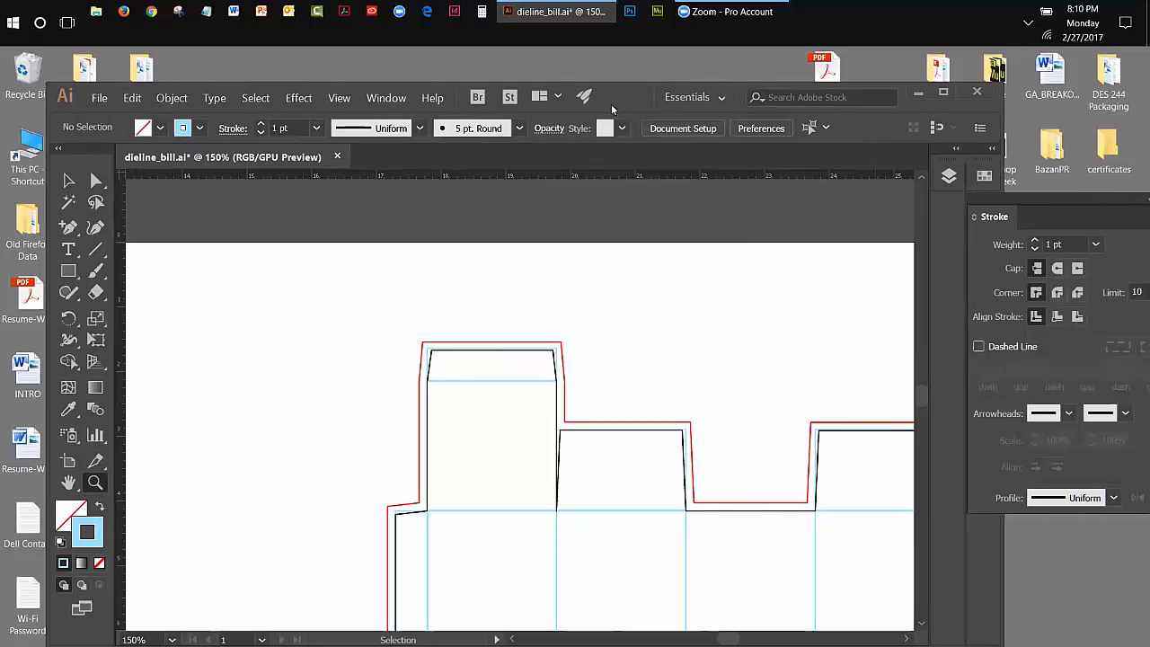
drag(612, 104, 599, 87)
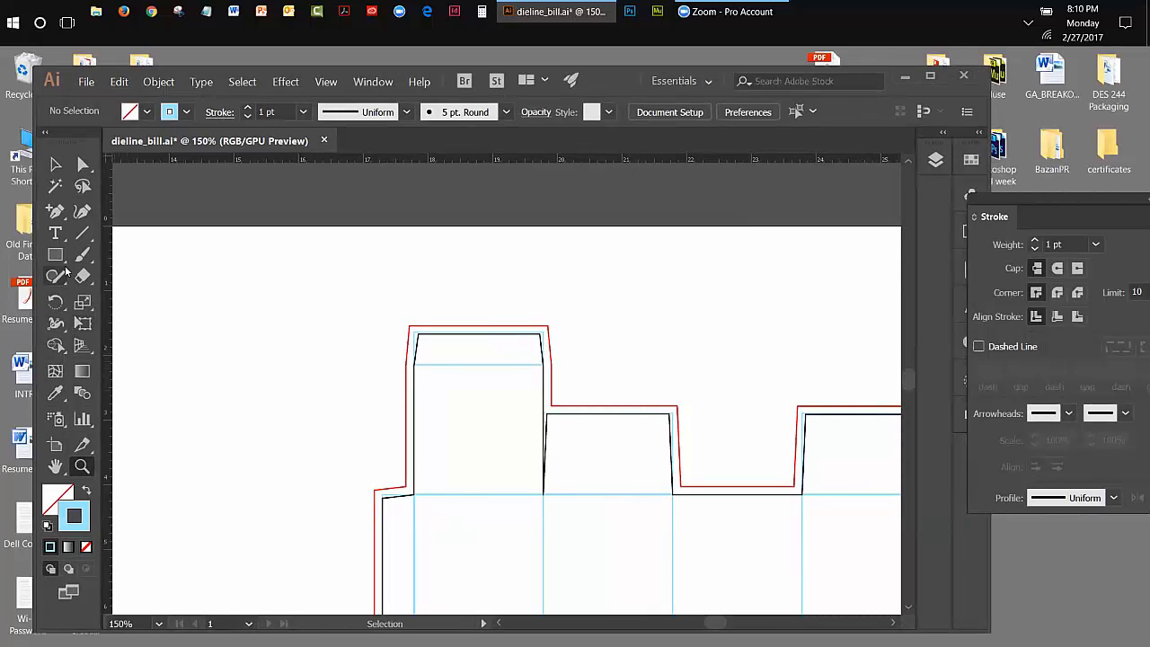
Draw a horizontal gray 0.5 pt line segment on the fold layer along the tall upper flap's tuck fold, and deselect it
click(83, 236)
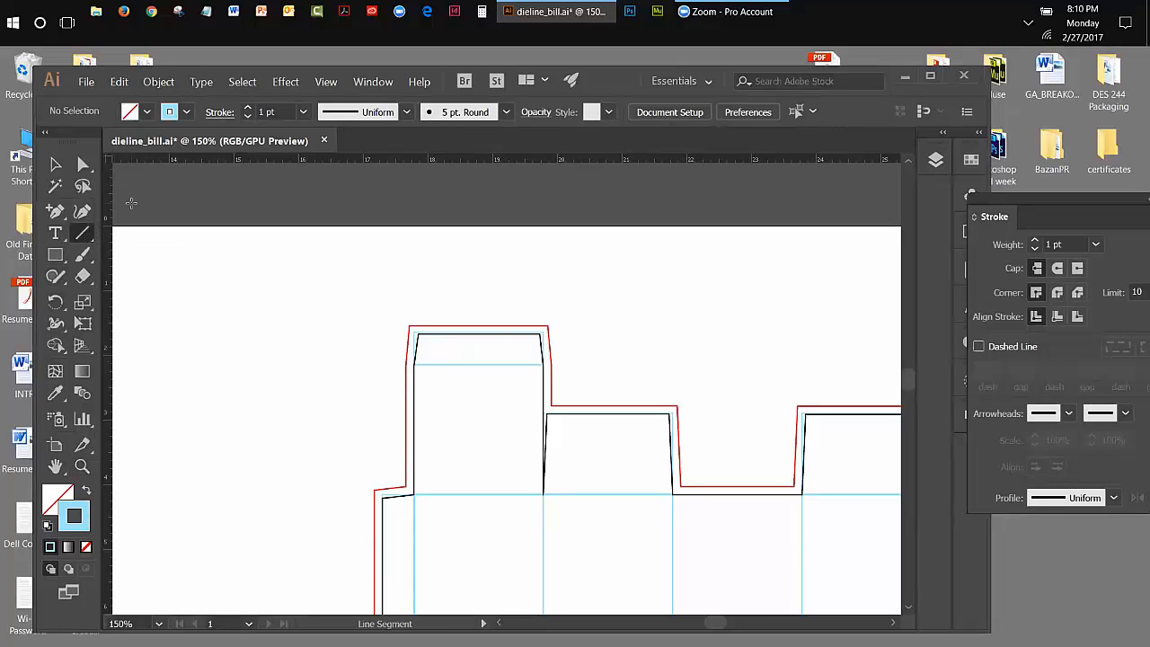
click(186, 114)
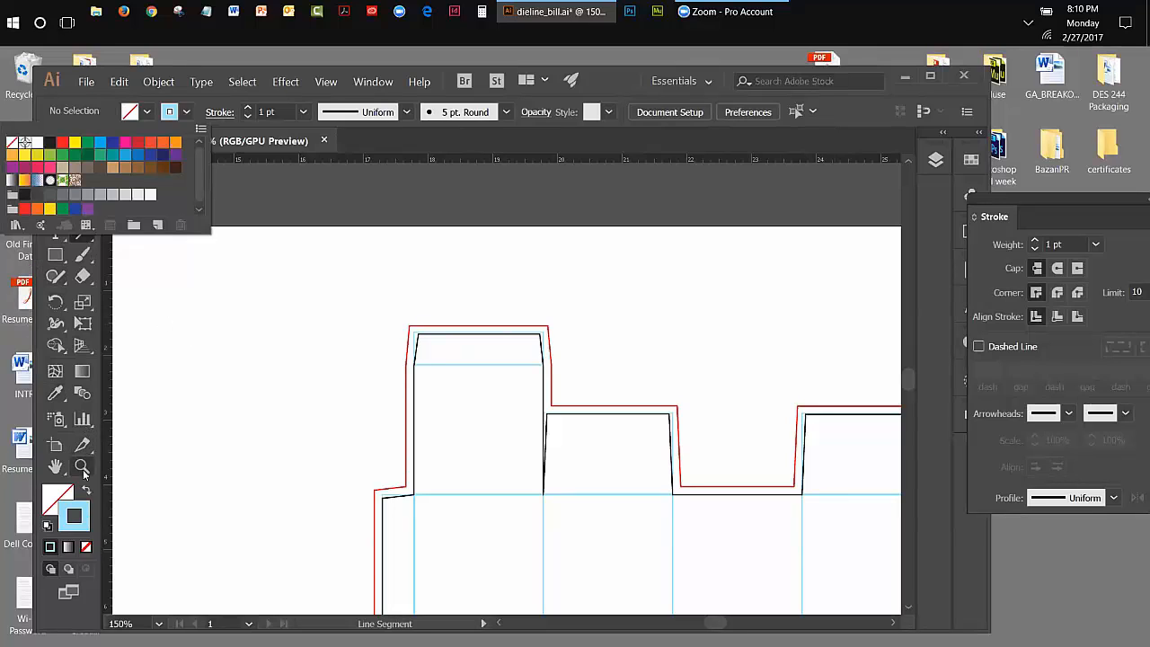
click(77, 513)
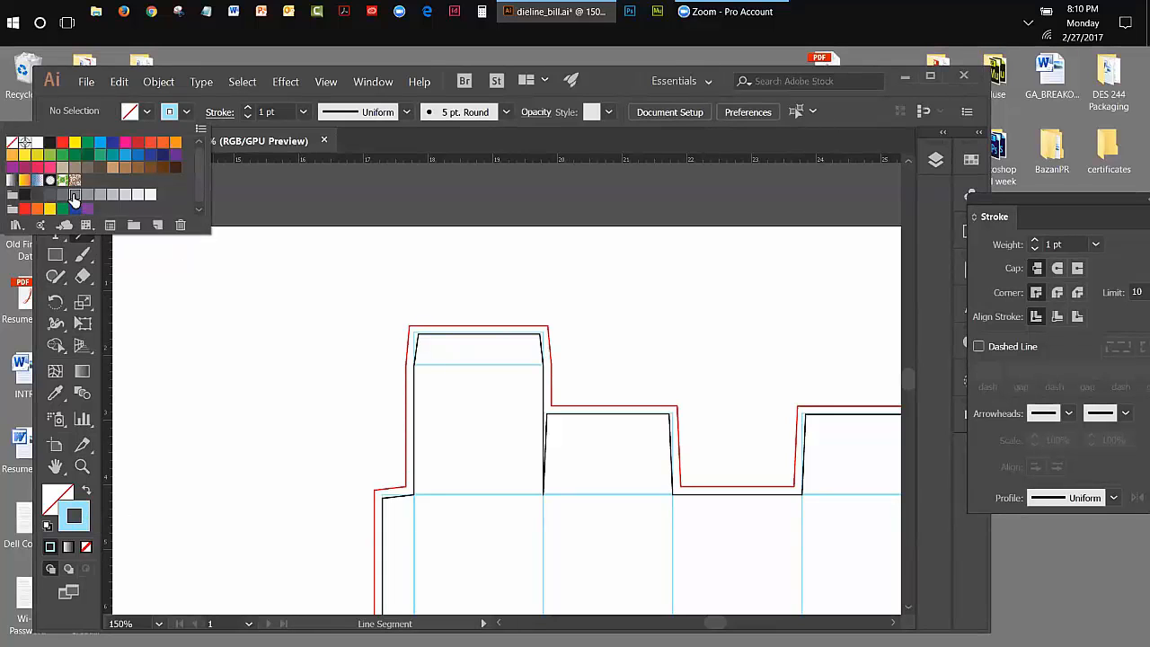
click(76, 196)
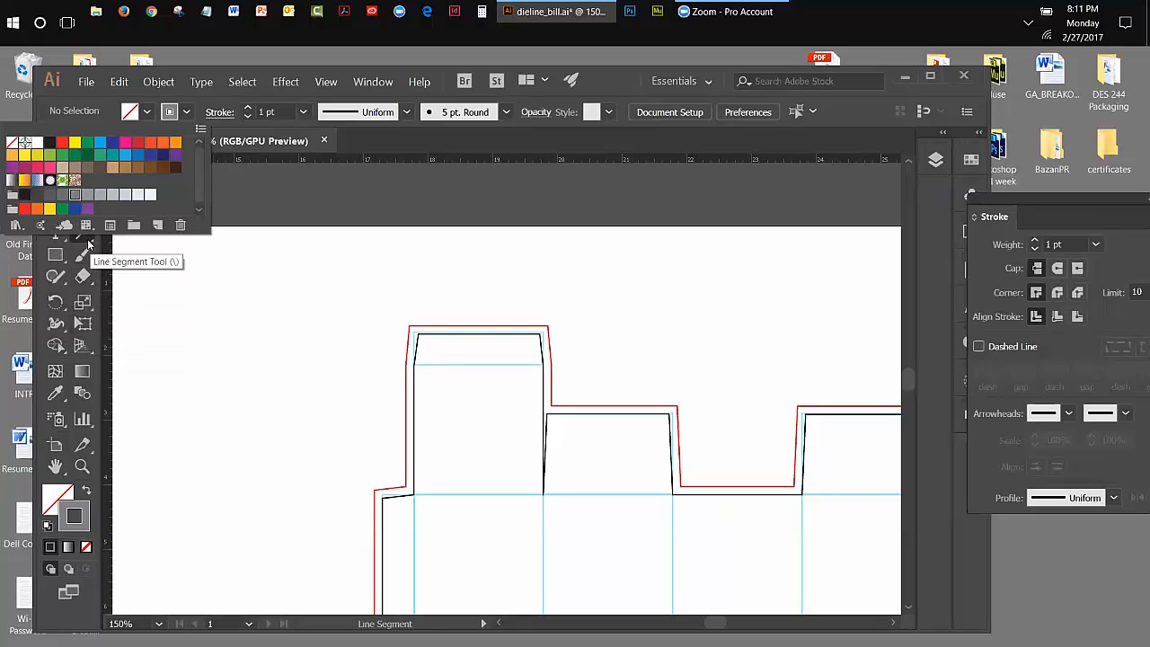
key(v)
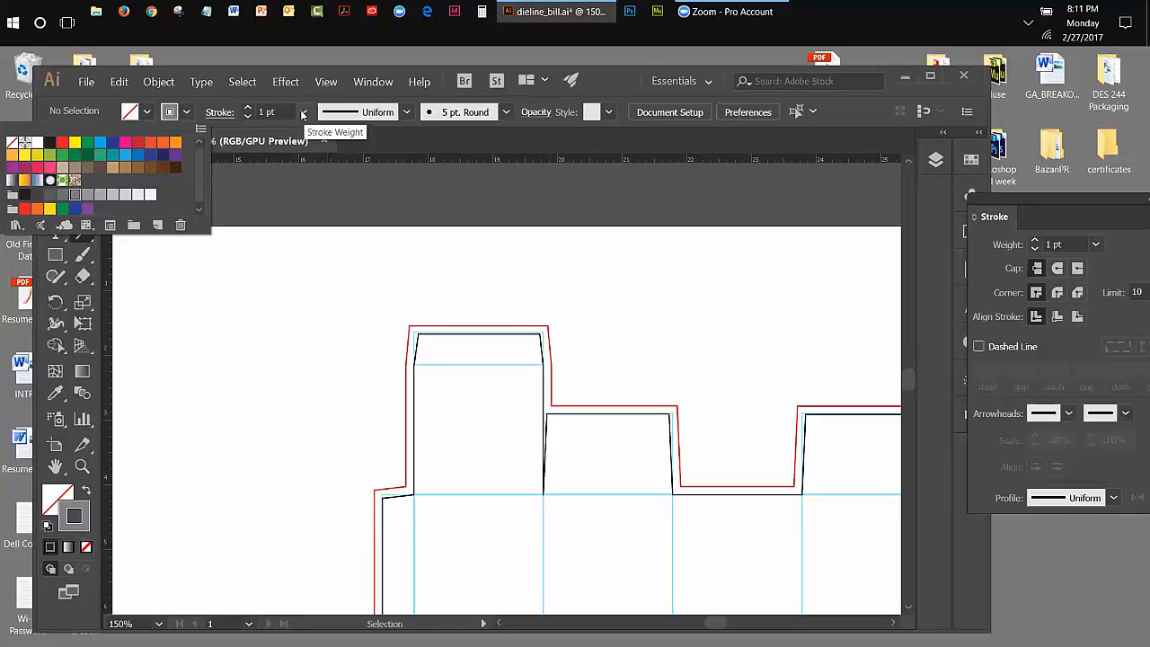
click(303, 114)
click(303, 113)
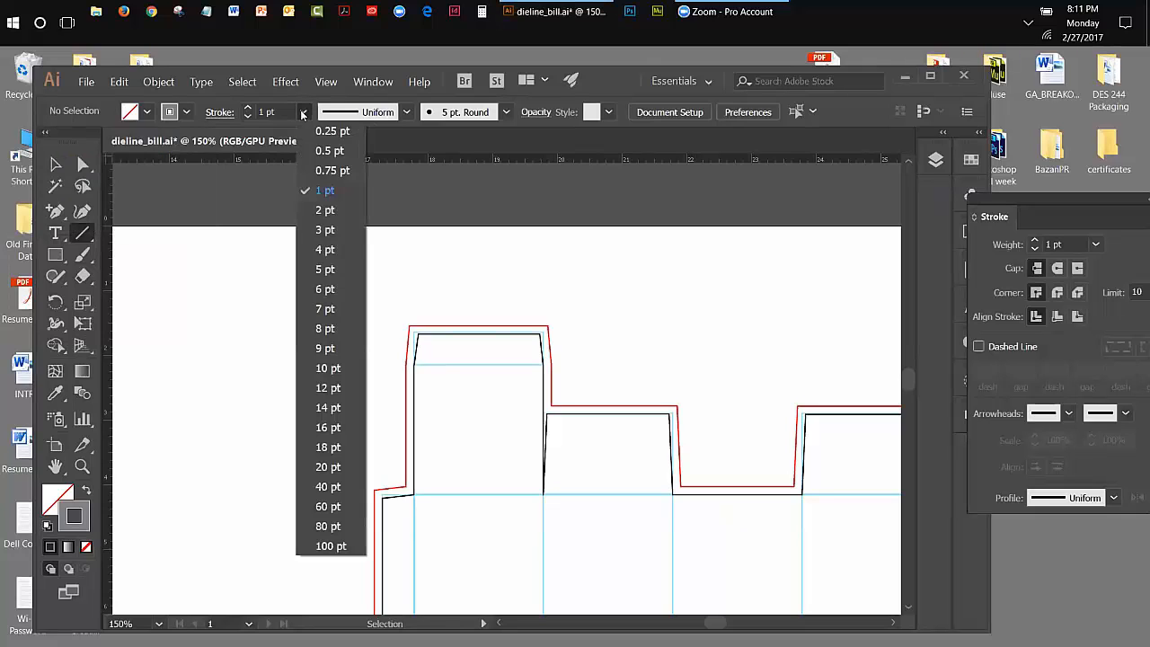
click(324, 151)
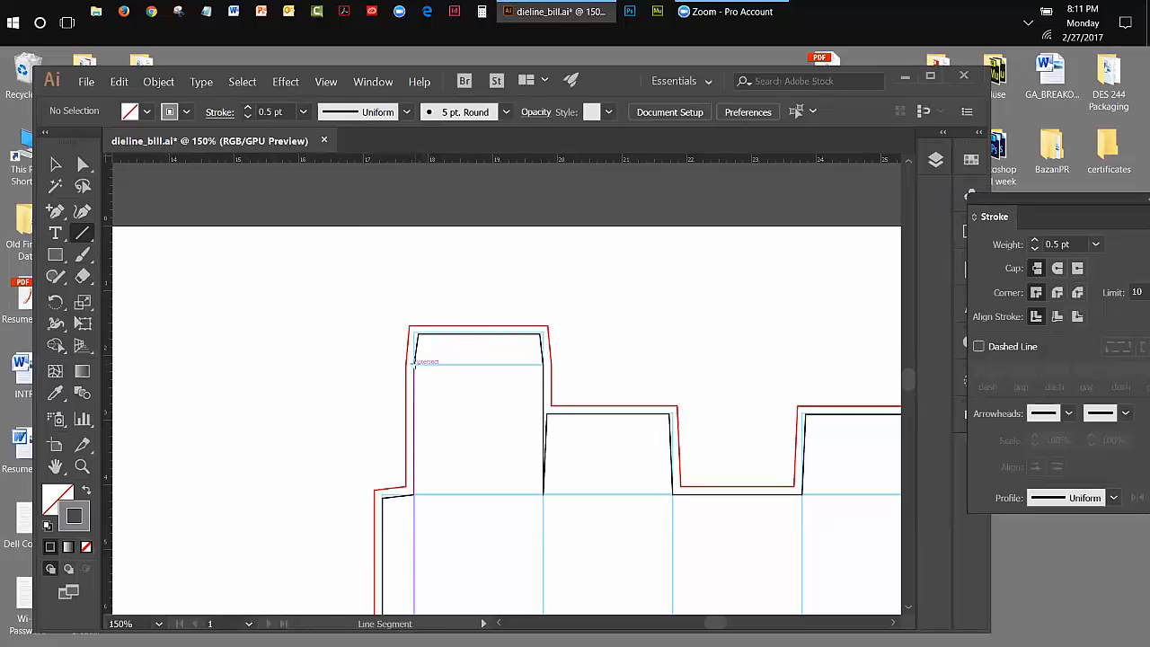
drag(414, 362, 544, 365)
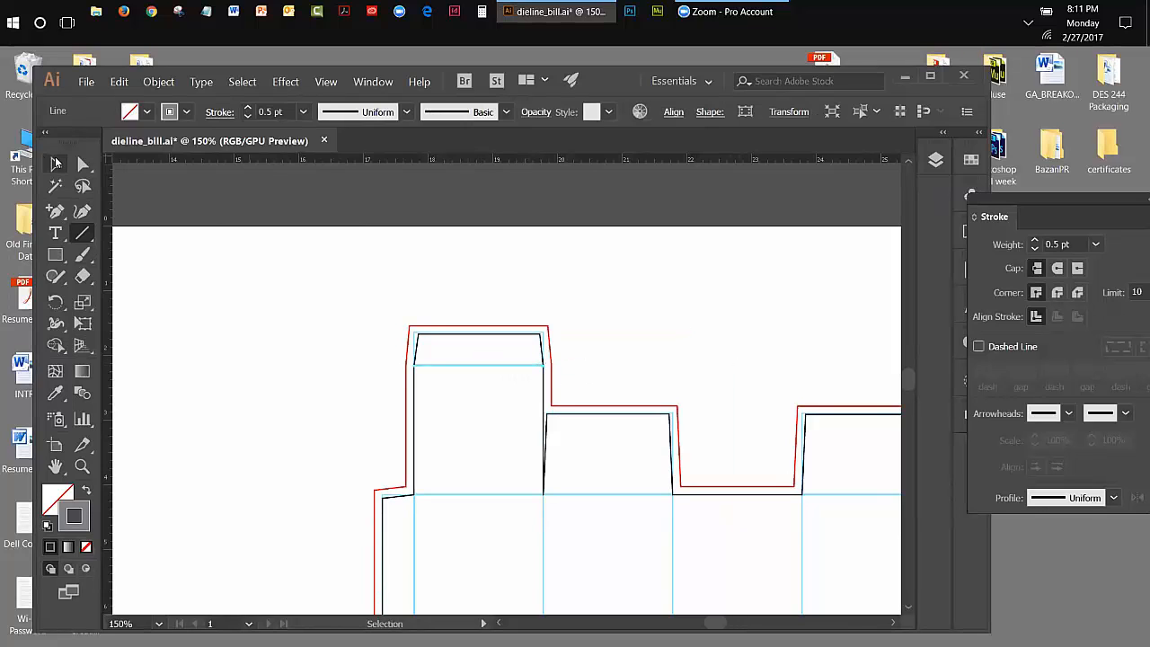
click(54, 162)
click(229, 275)
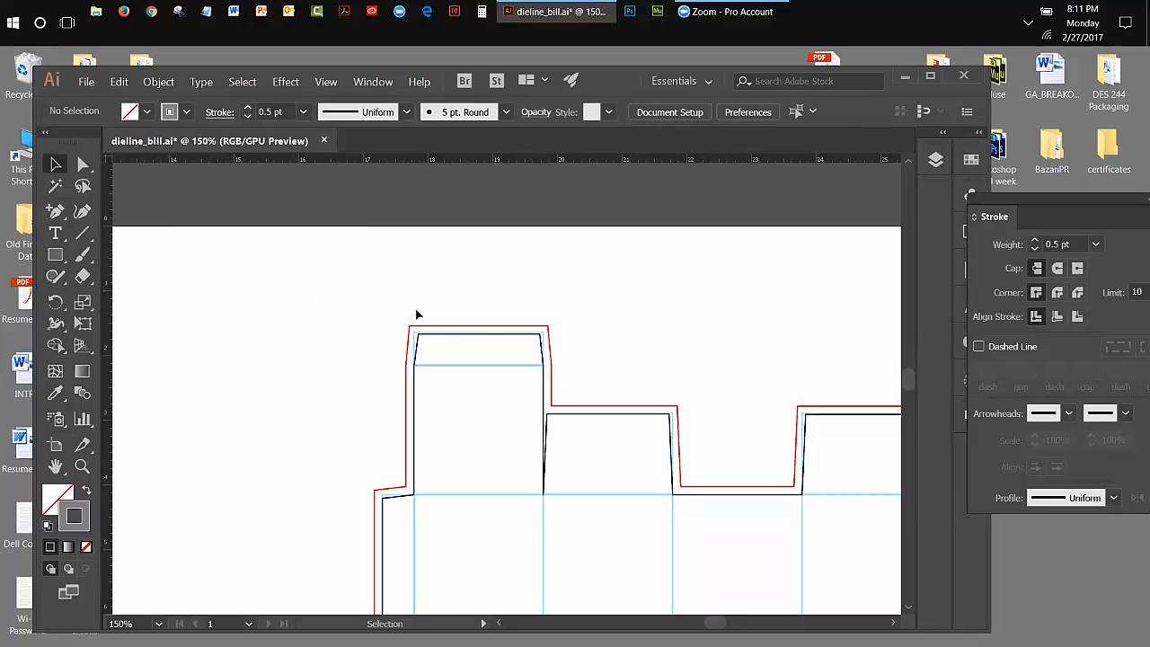
Hide the trim layer, set the new flap fold line's stroke weight to 1 pt, and show the trim layer again
click(936, 160)
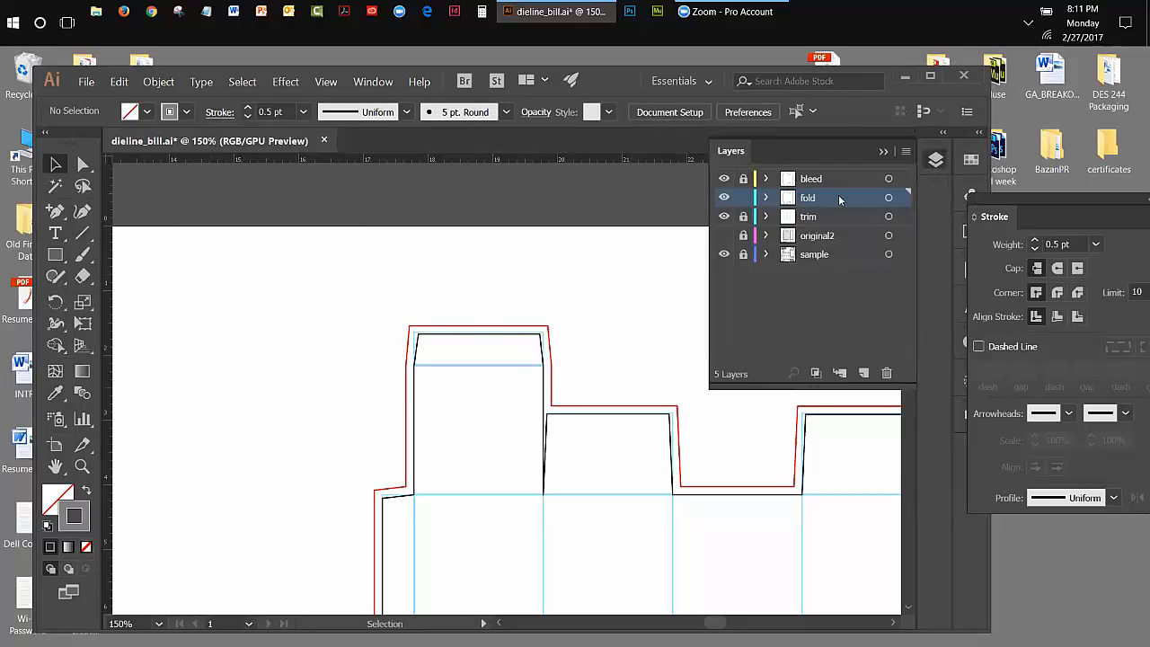
click(725, 216)
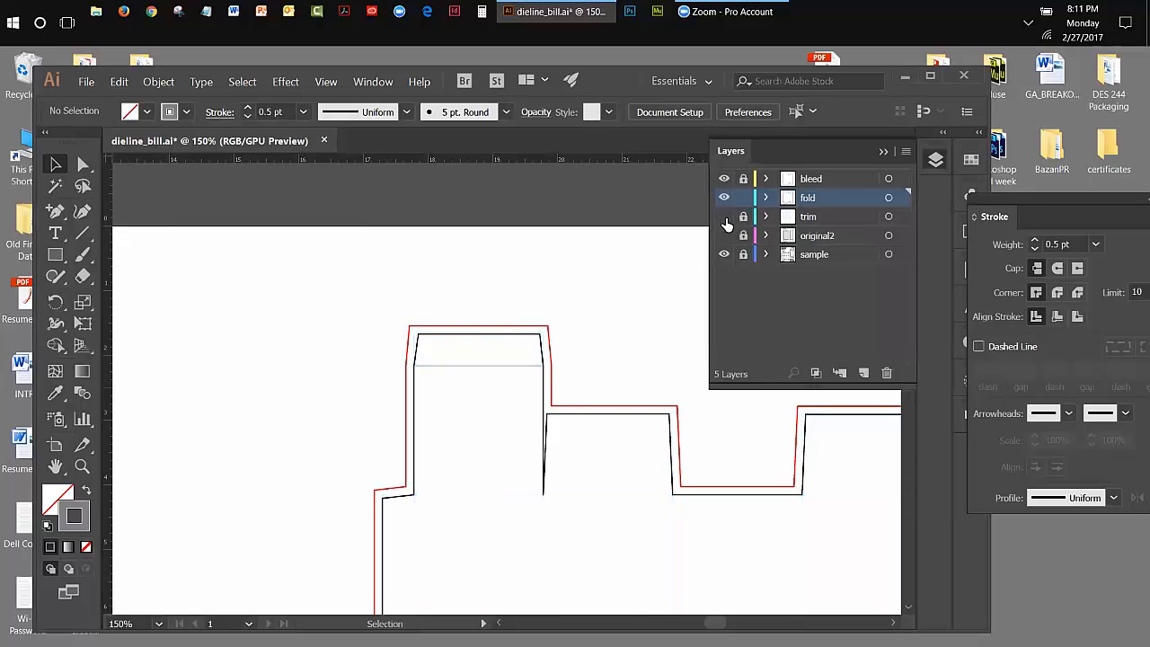
click(510, 366)
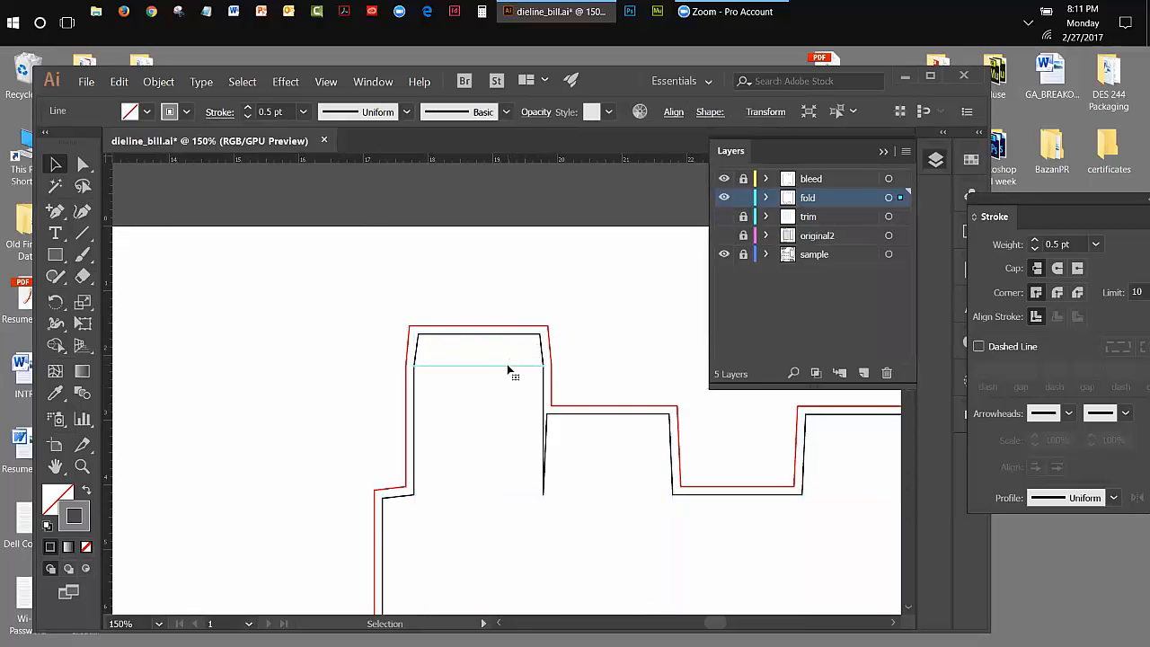
click(303, 111)
click(315, 189)
click(144, 236)
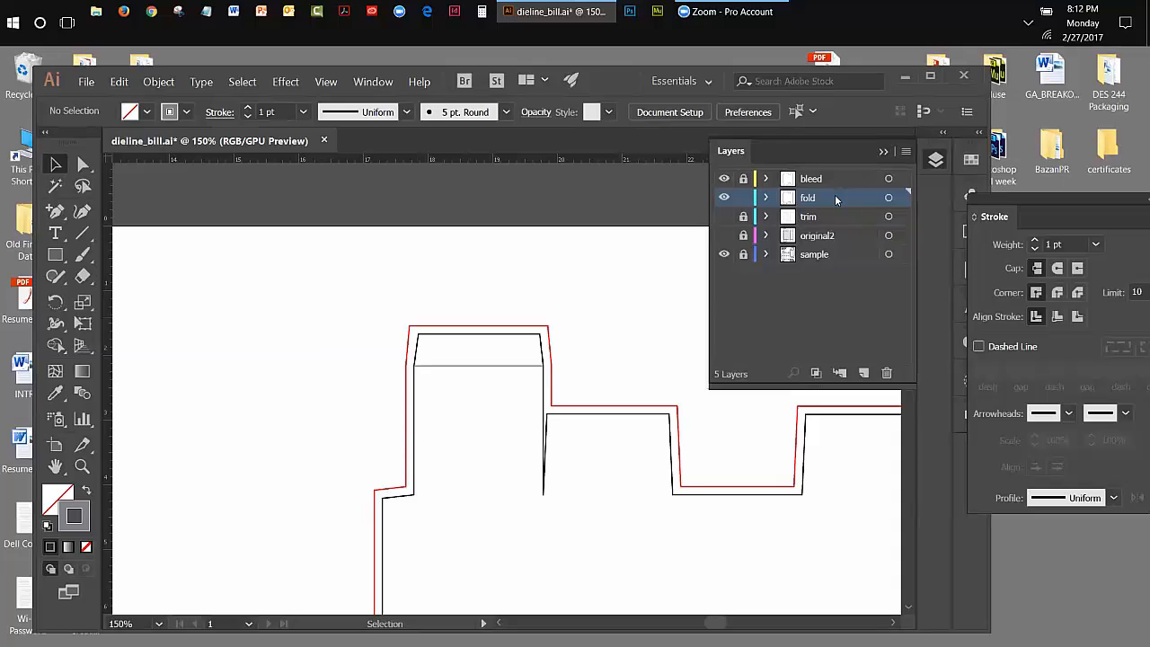
click(723, 217)
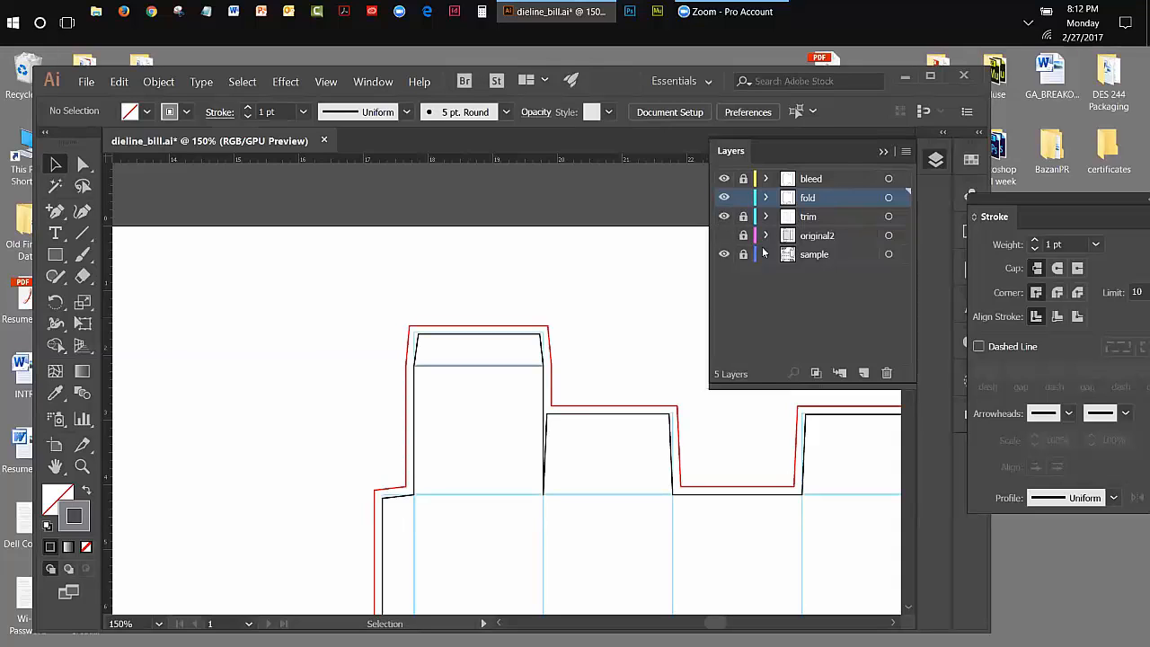
click(886, 153)
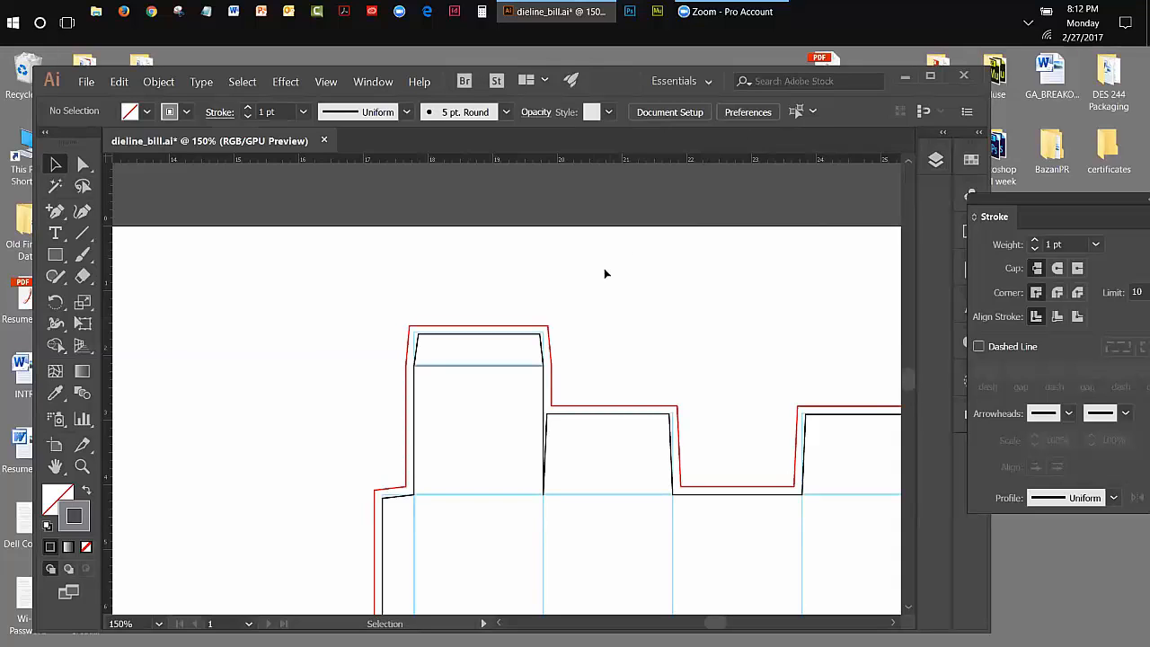
Give the tall upper flap's fold line a dashed stroke with a 9 pt dash and 5 pt gap, and collapse the Stroke panel
click(476, 366)
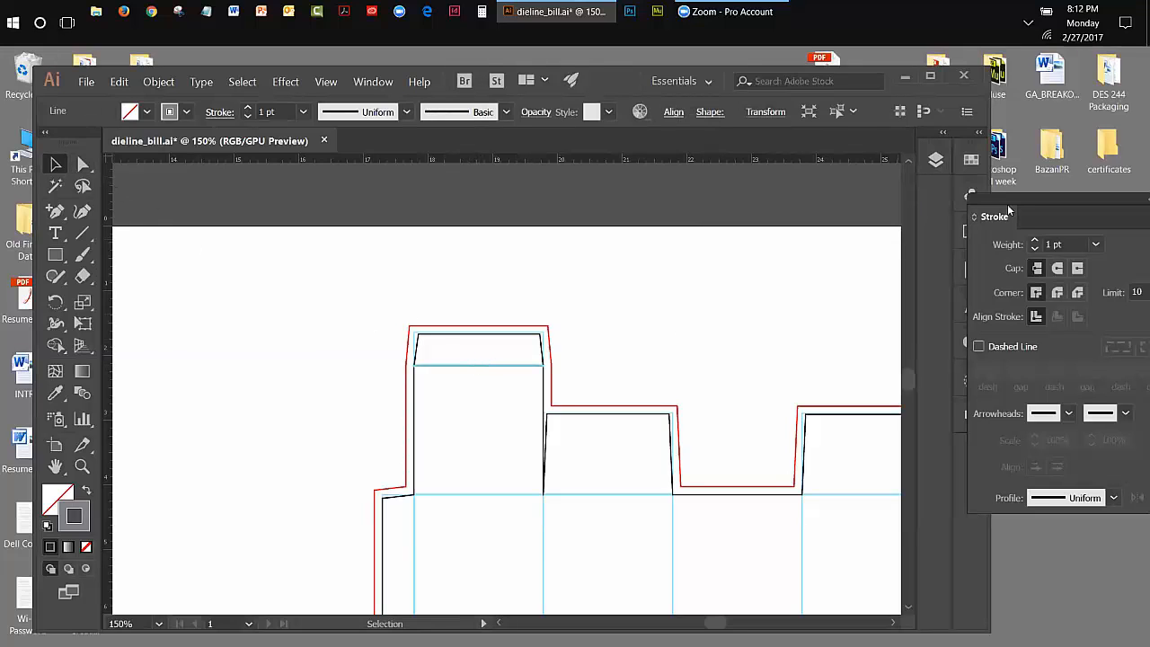
drag(1008, 208, 794, 206)
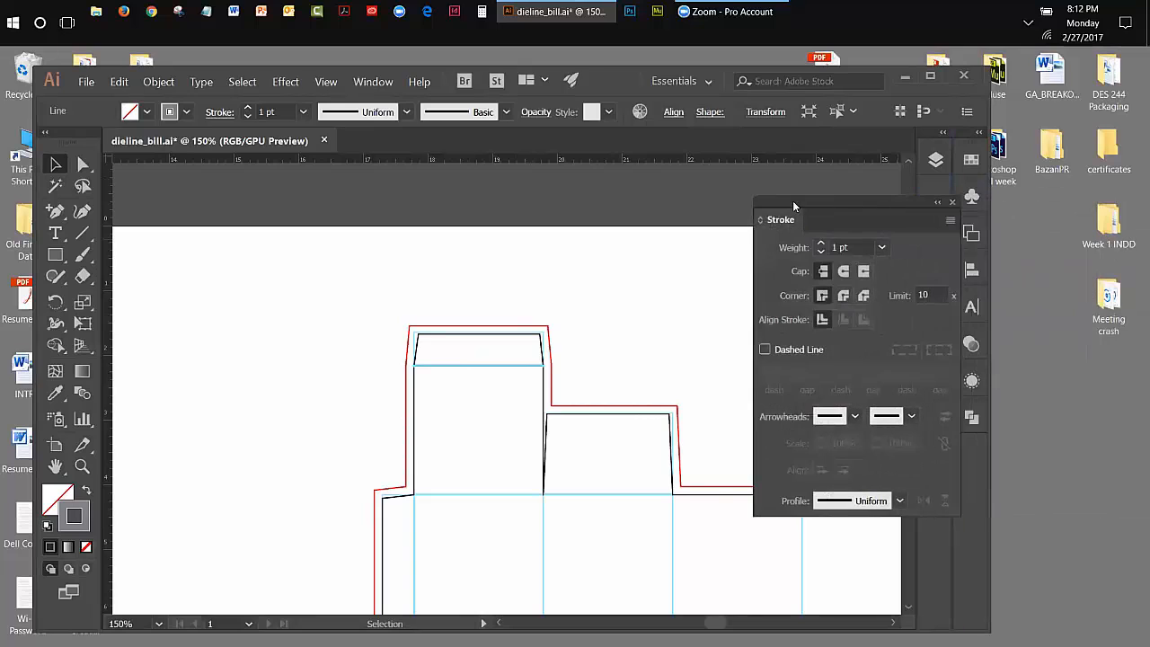
click(764, 350)
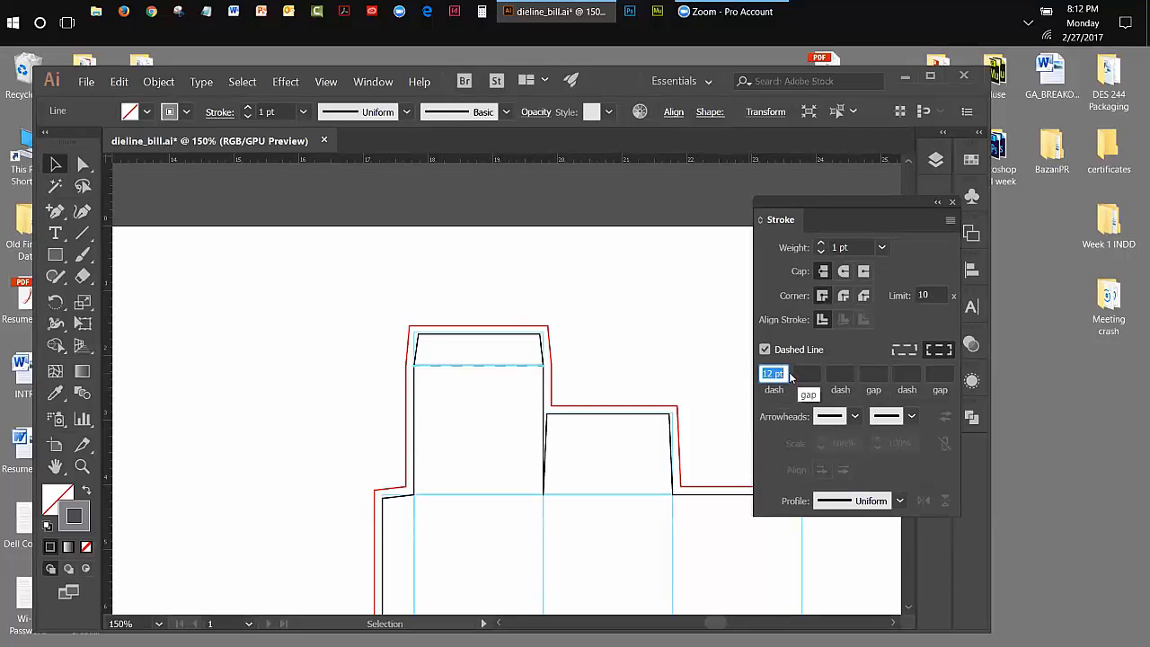
drag(776, 373, 760, 372)
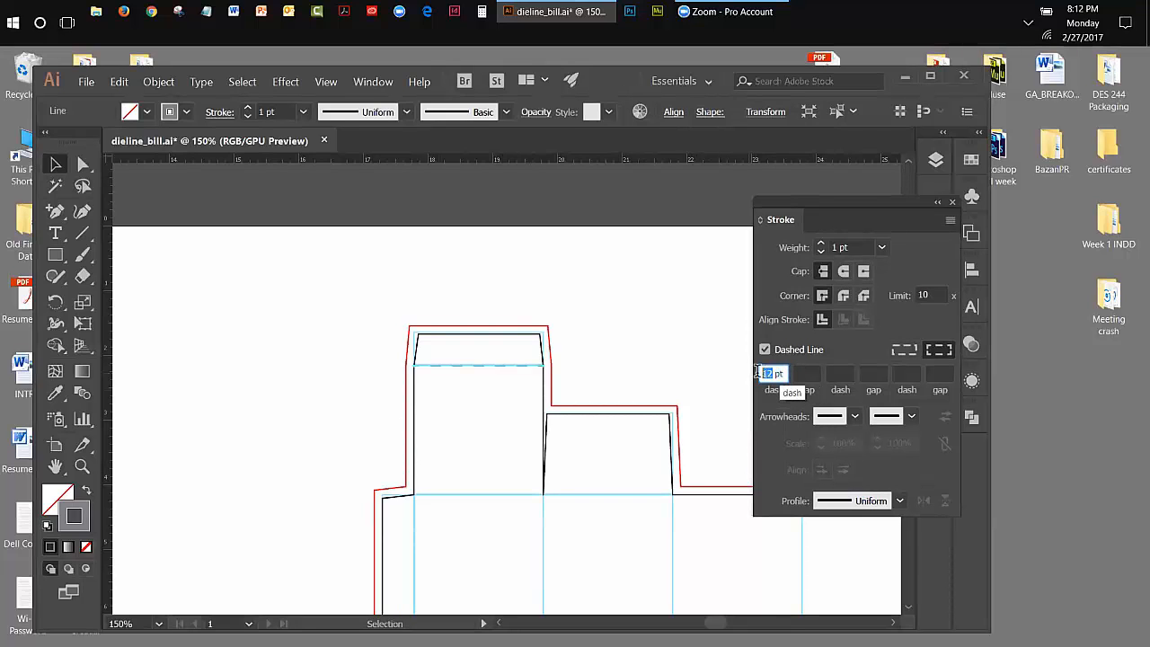
text(9)
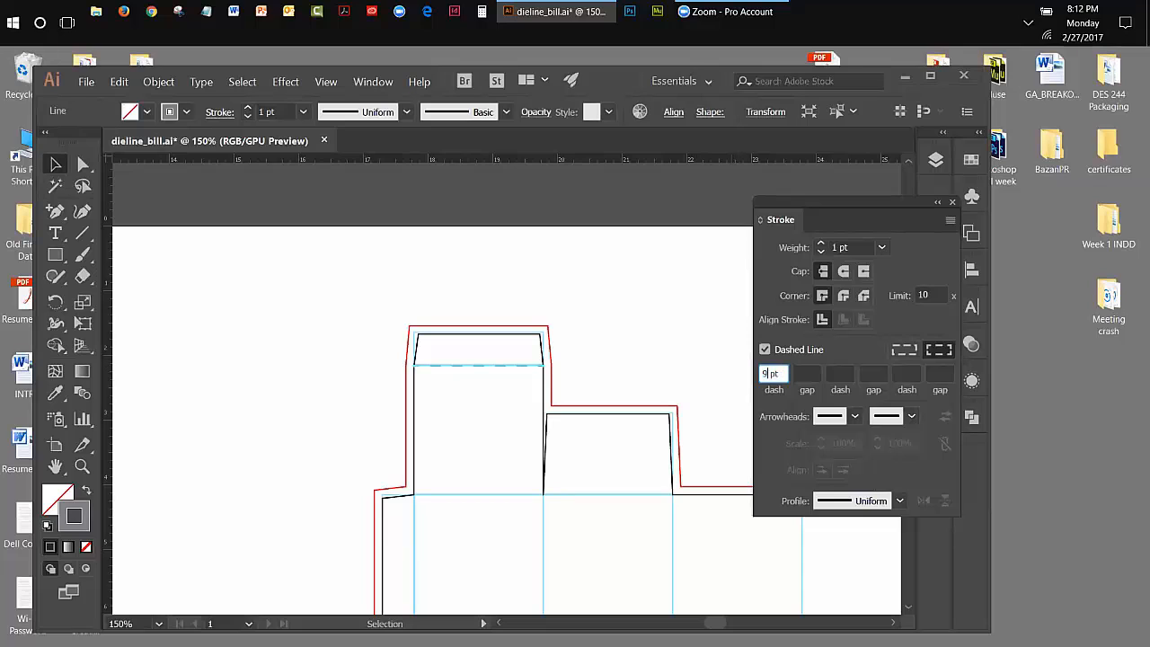
click(808, 374)
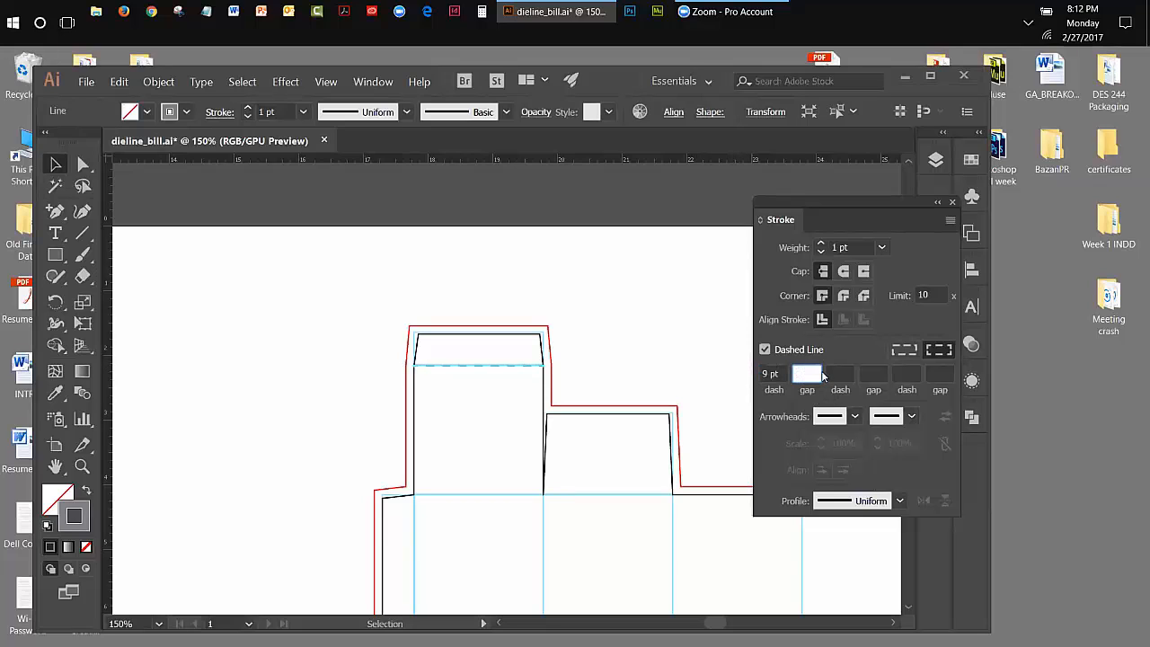
text(5)
click(840, 373)
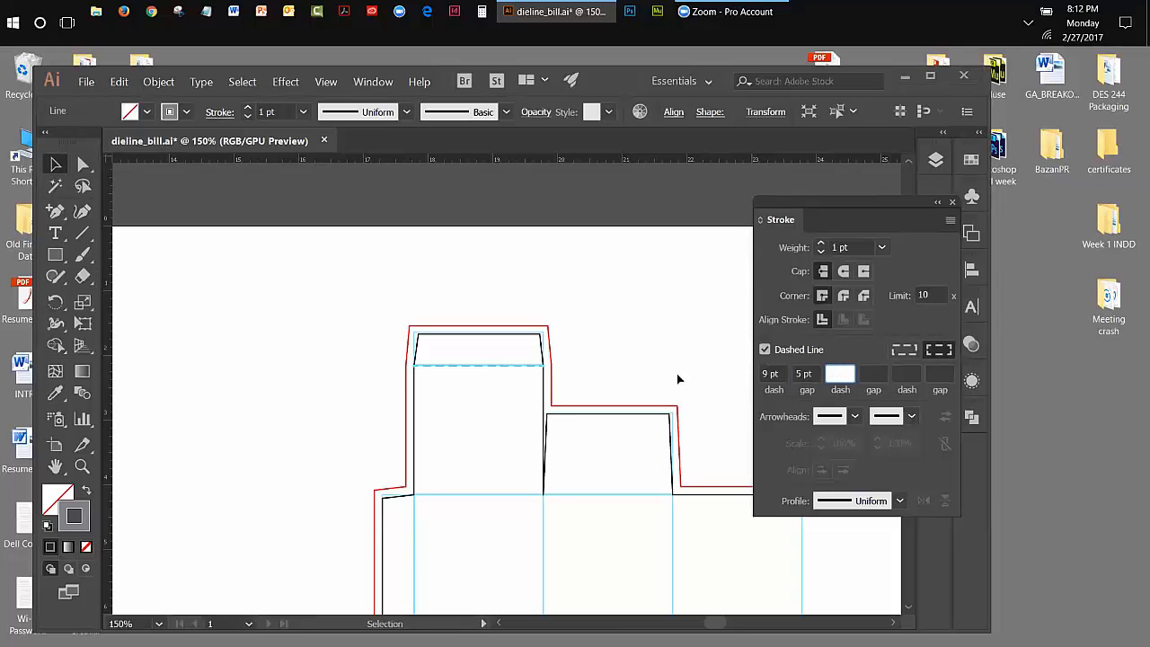
click(937, 203)
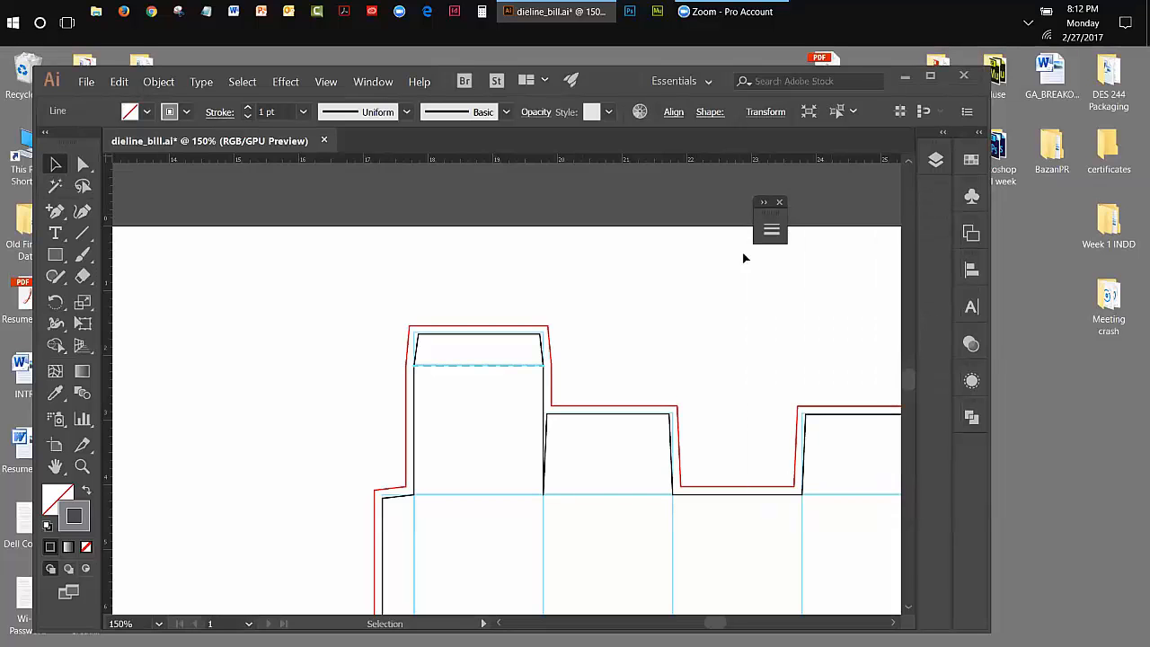
Review the box specifications, the sample dieline's dashed fold lines and the note about drawing scale, and return to the dieline's upper flaps
drag(717, 626, 698, 627)
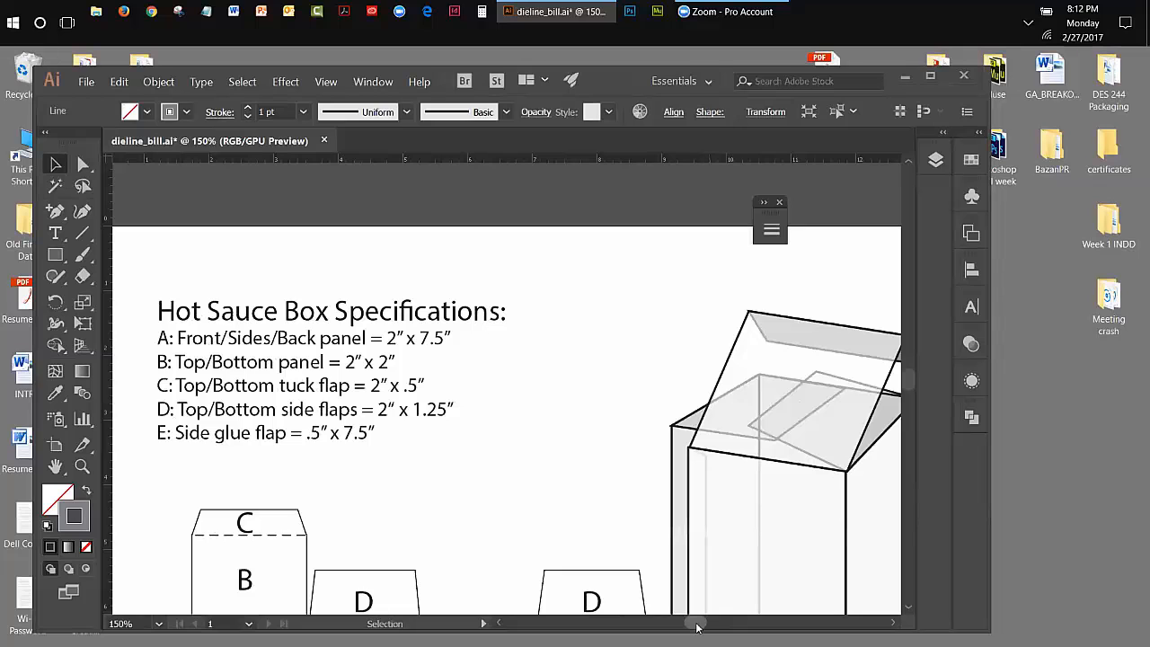
drag(907, 377, 907, 397)
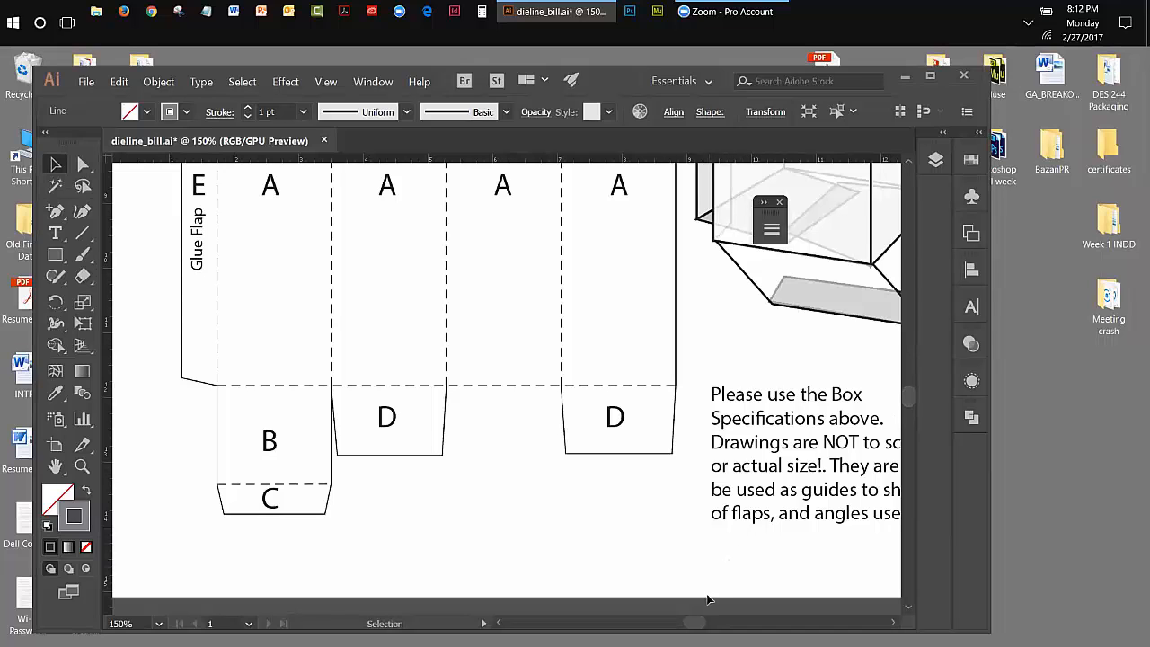
drag(700, 624, 703, 624)
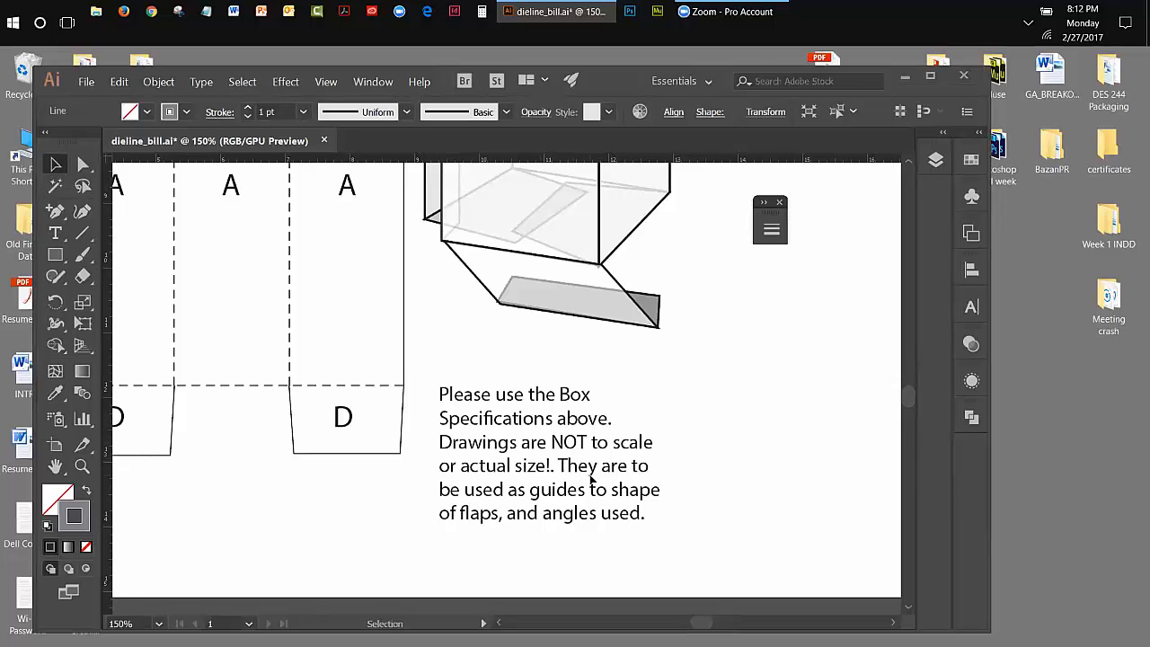
mouse_move(700, 622)
mouse_down()
mouse_move(688, 622)
mouse_move(715, 621)
mouse_up()
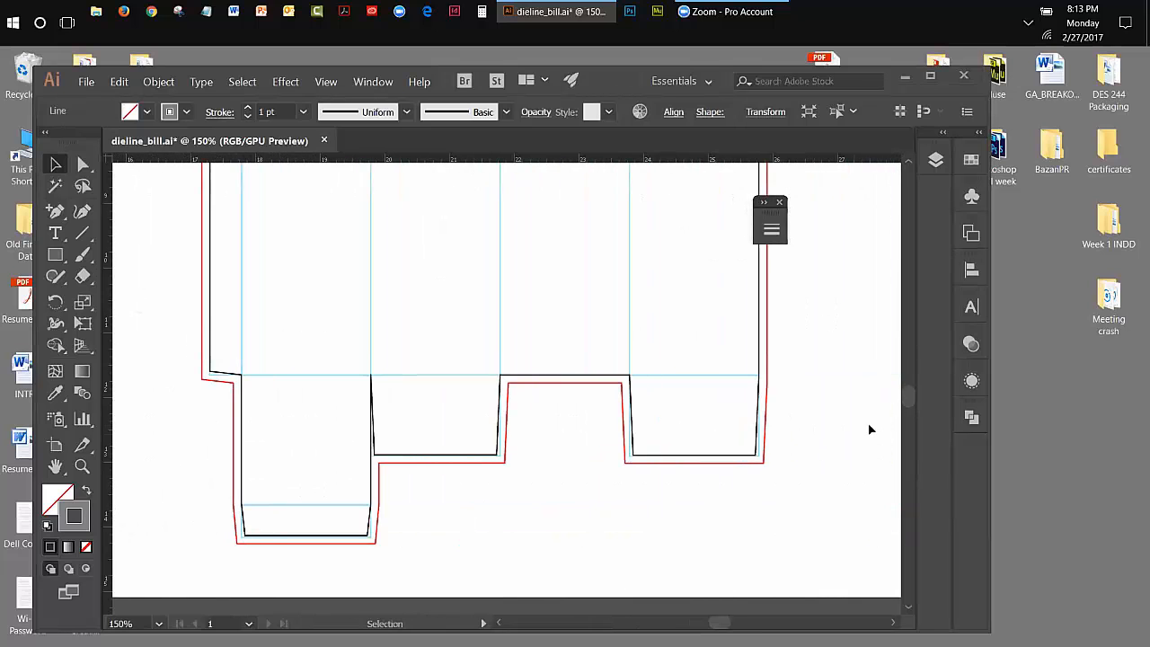
drag(908, 402, 909, 388)
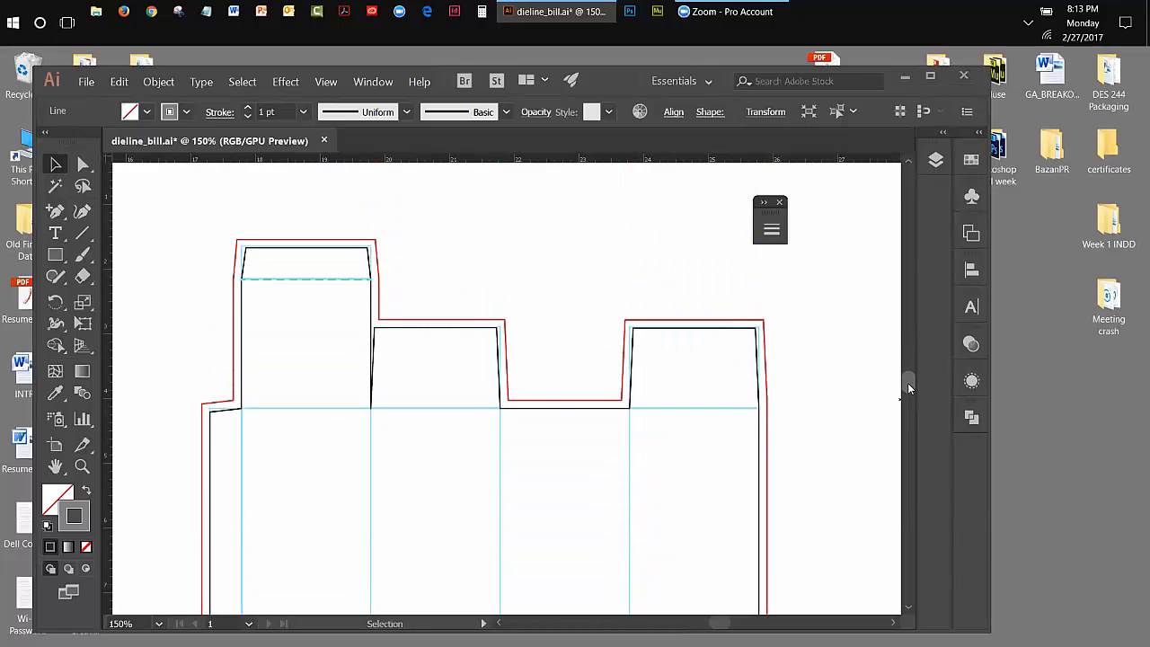
Check the fold line's dash and gap settings in the Stroke panel, move the panel clear of the flaps, and collapse it
click(935, 161)
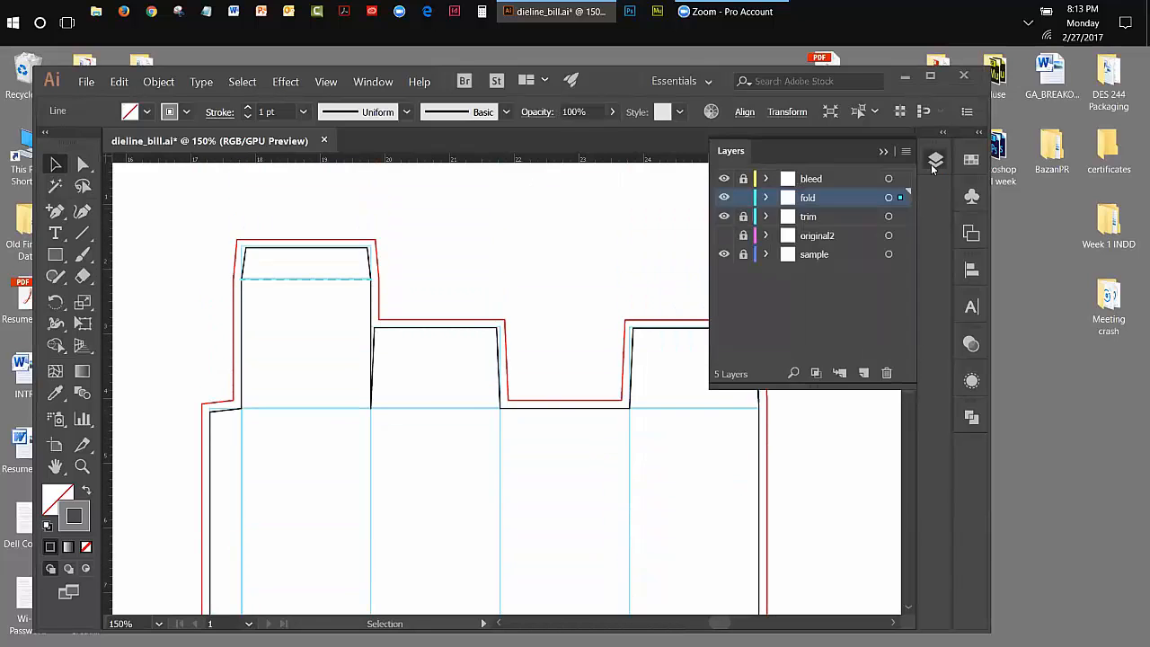
click(885, 153)
click(771, 230)
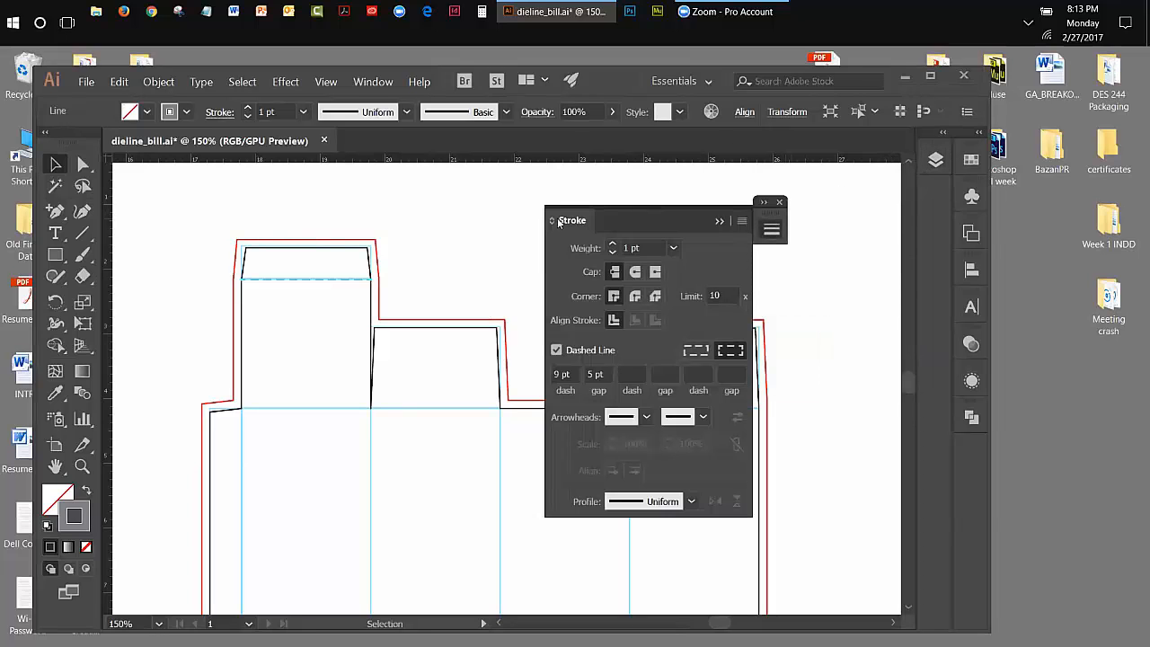
mouse_move(575, 220)
mouse_down()
mouse_move(772, 178)
mouse_move(733, 199)
mouse_up()
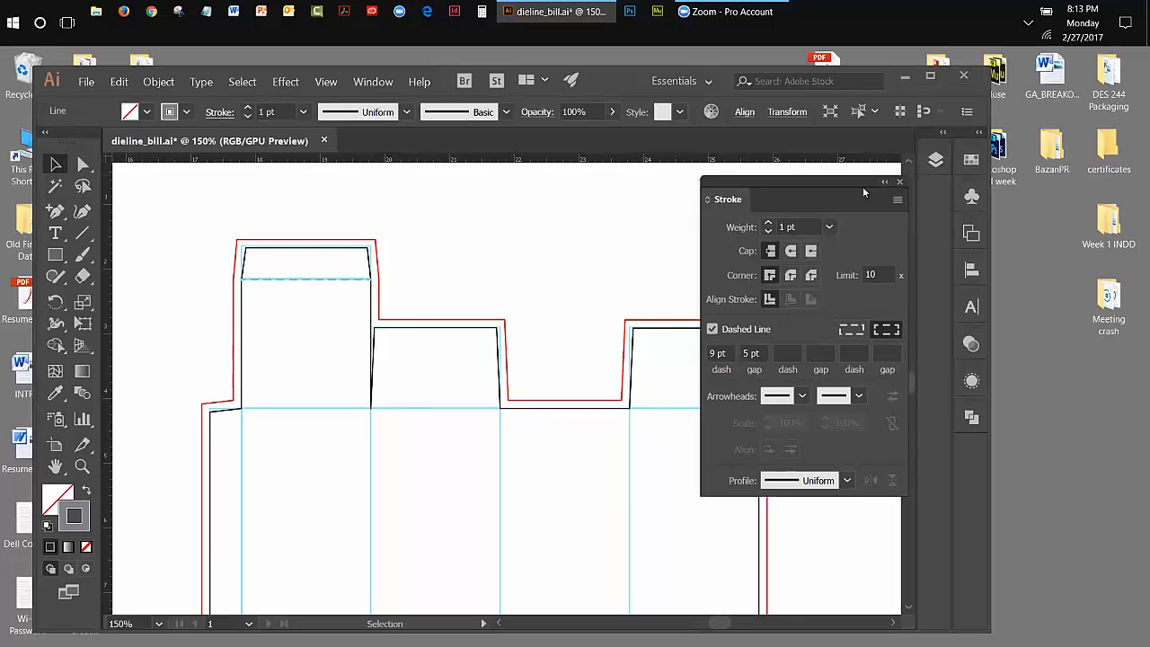
click(885, 183)
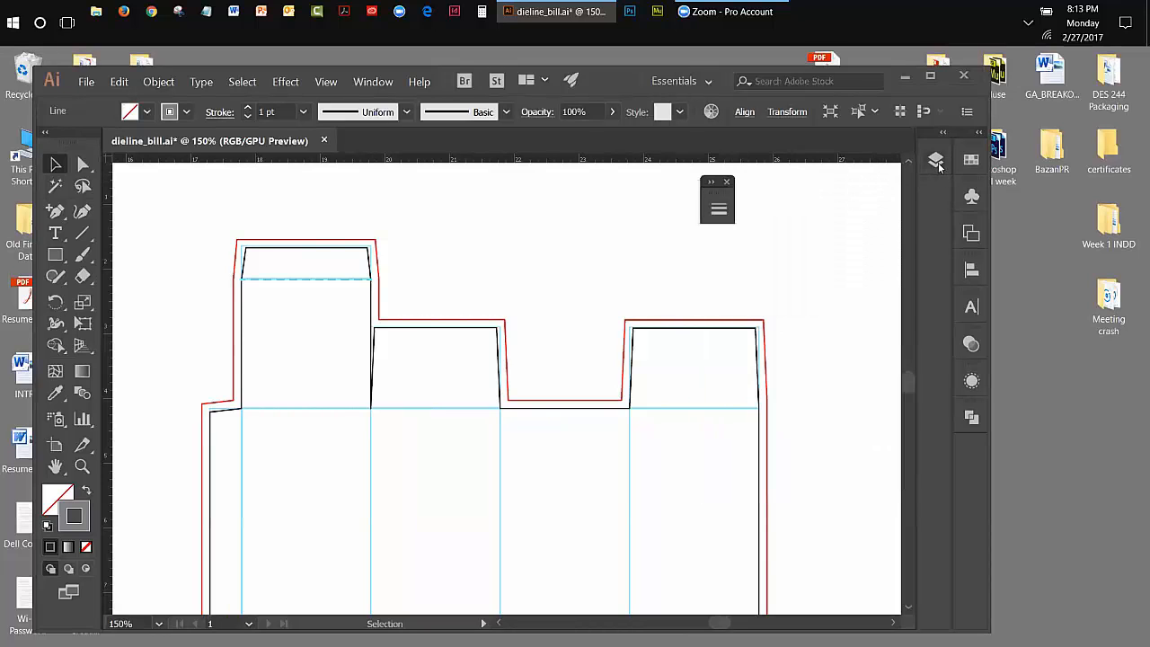
View the deselected dashed fold line with the trim layer hidden, show the trim layer again, and dismiss the pop-up advertisement
click(938, 163)
click(724, 217)
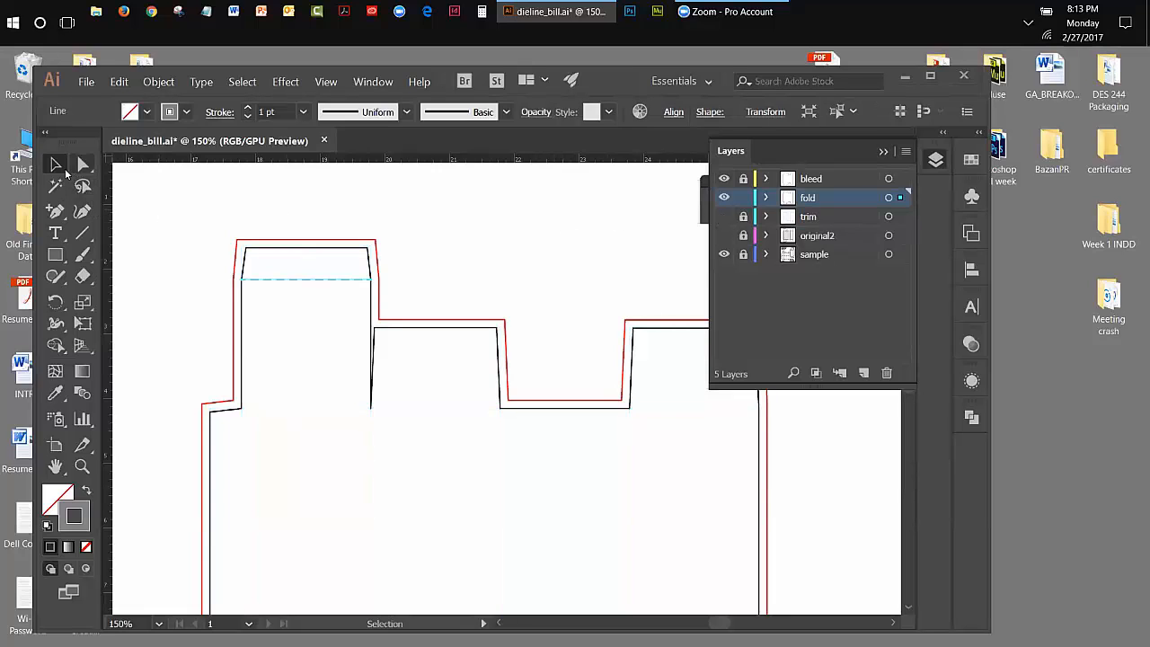
click(378, 318)
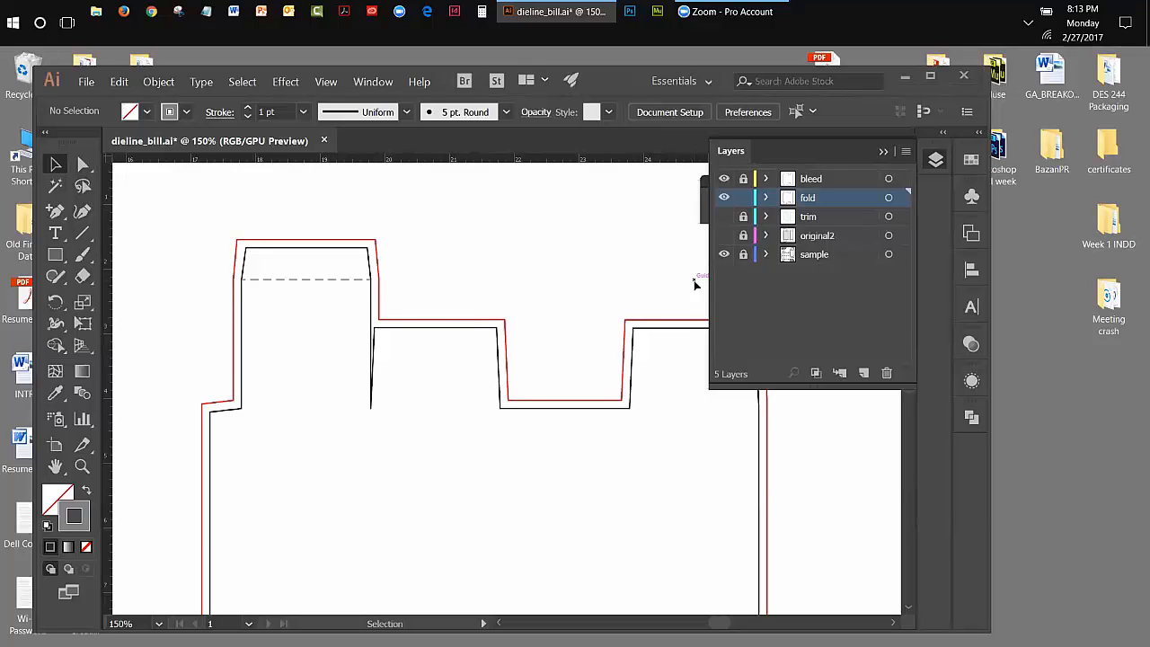
click(723, 217)
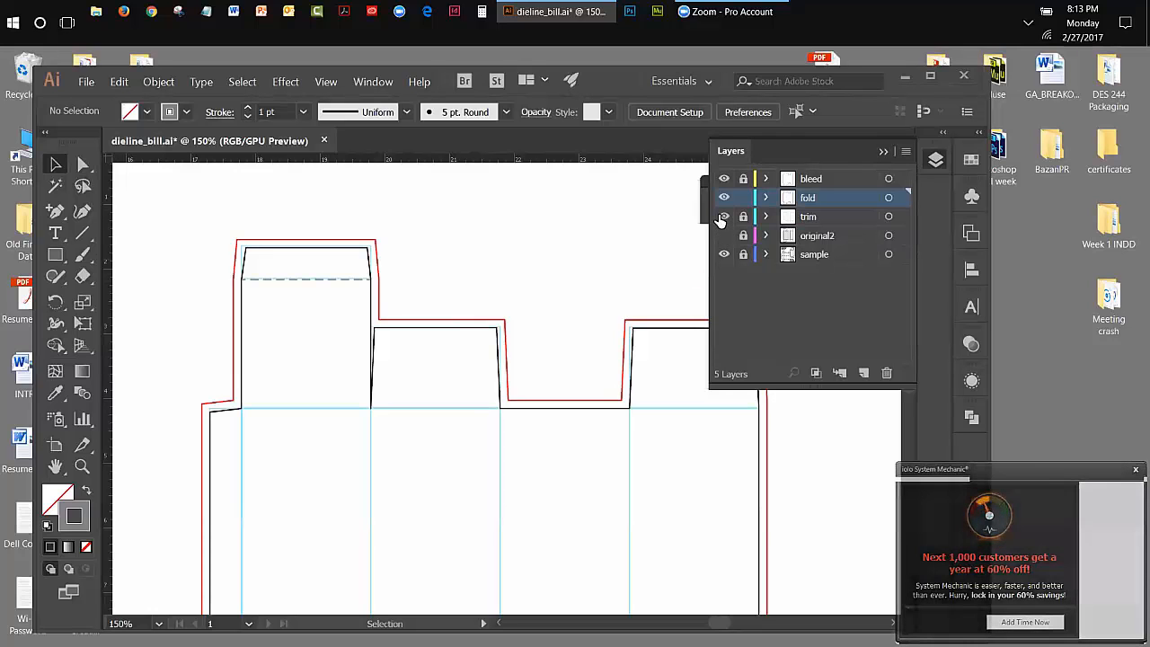
click(1135, 470)
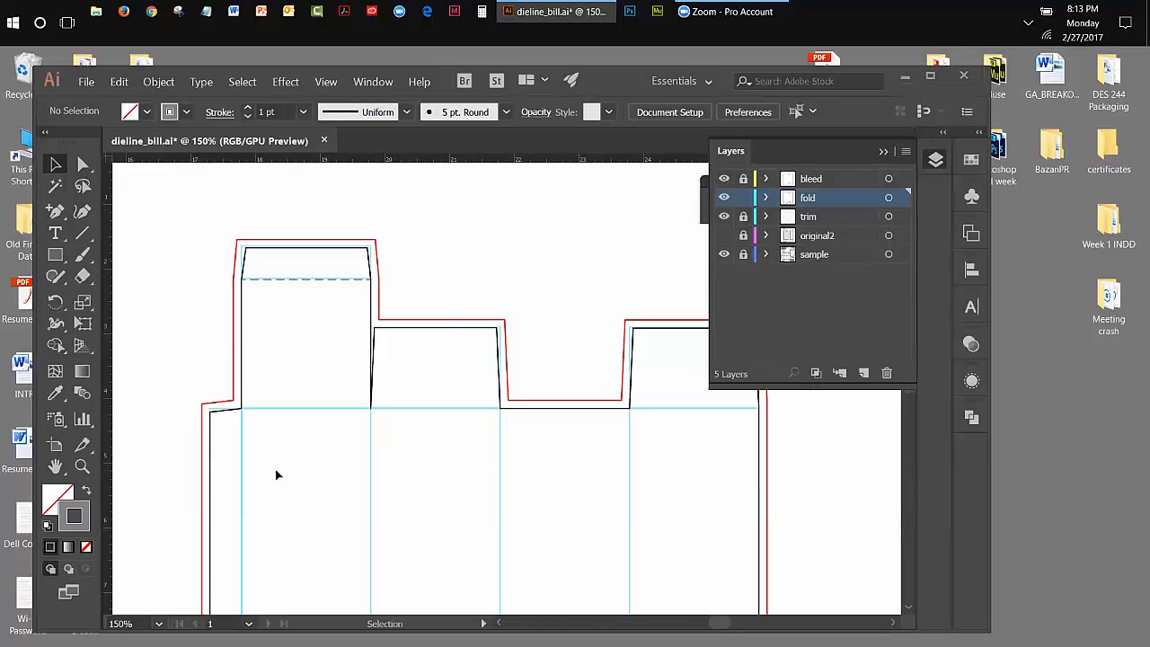
Draw dashed gray line segments along the upper fold, one across the first two panels and one across the fourth panel
click(883, 151)
click(717, 209)
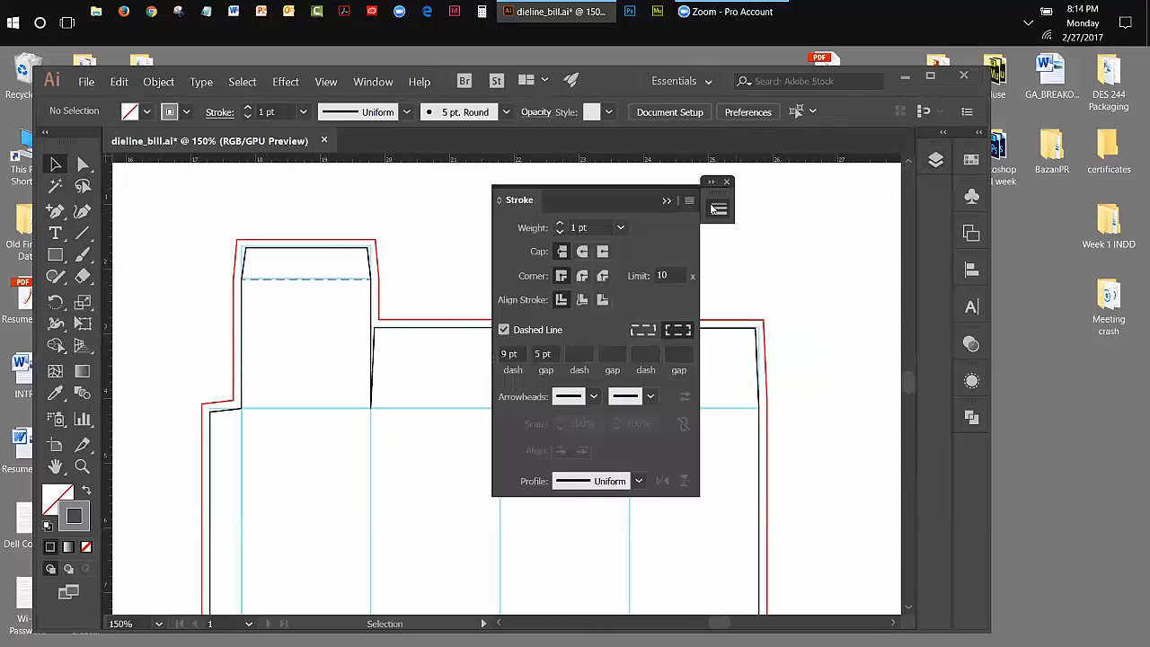
drag(515, 198, 832, 197)
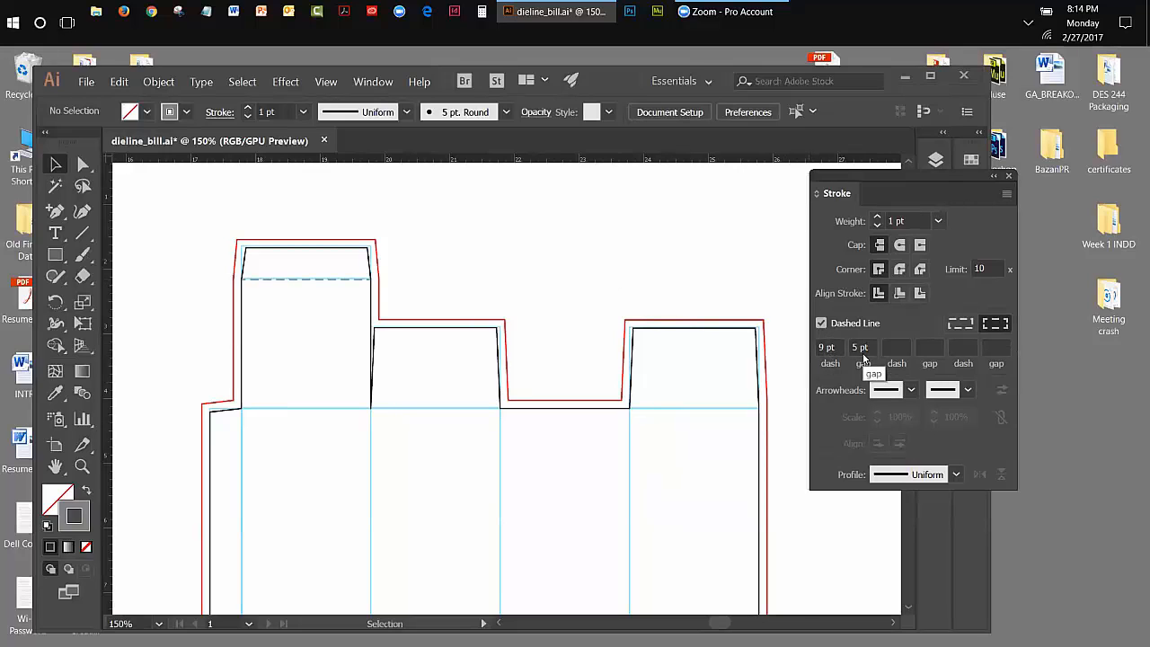
click(75, 239)
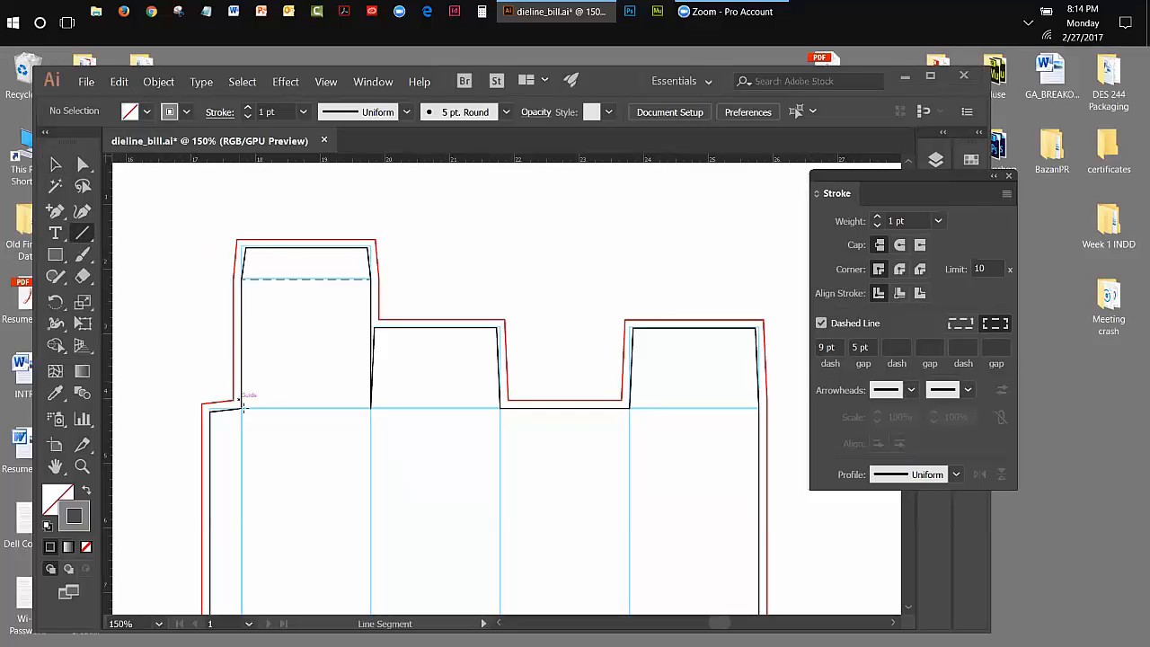
drag(243, 409, 501, 409)
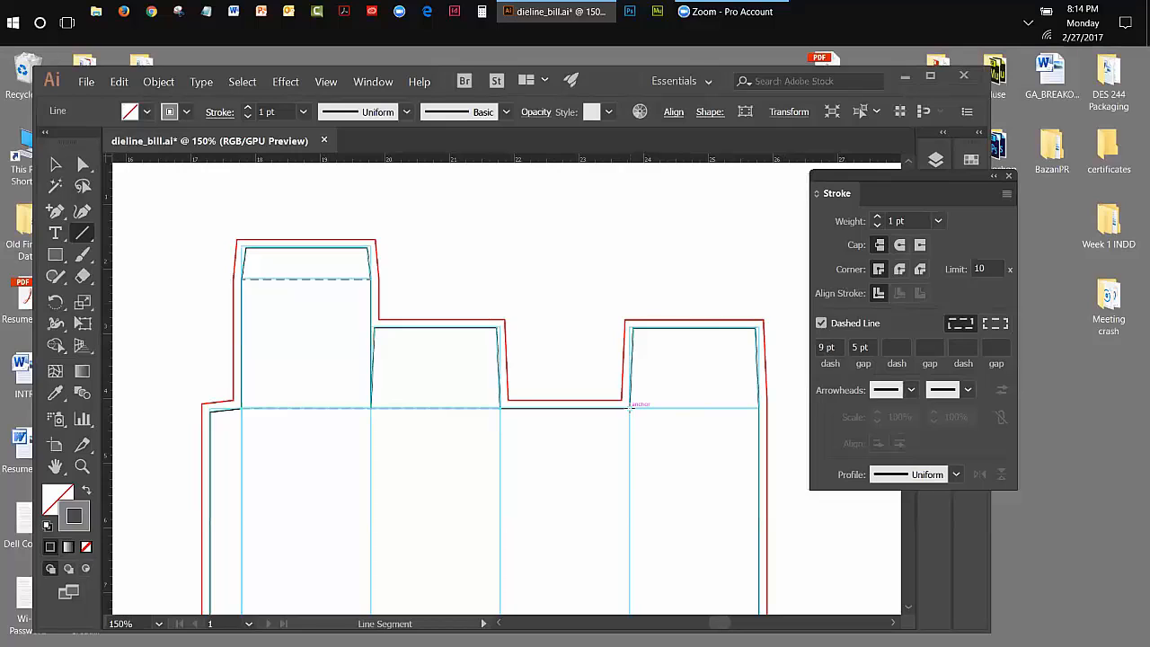
drag(630, 406, 760, 409)
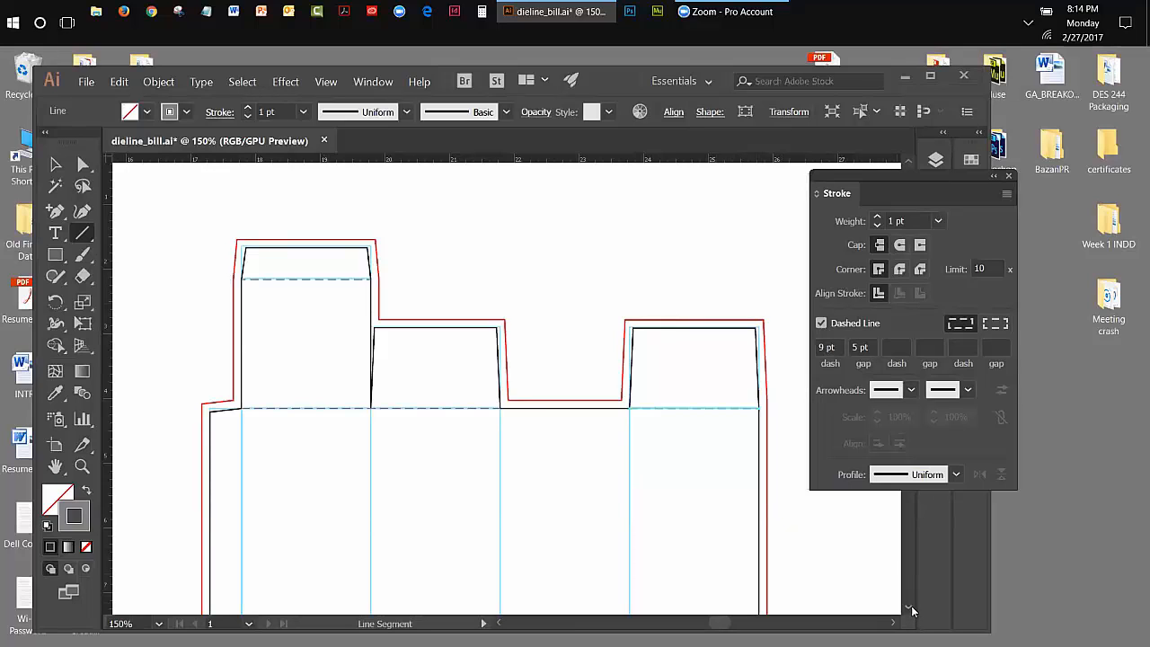
Draw dashed gray line segments along the lower fold across the first two panels and the fourth panel, and along the lower tuck fold
scroll(912, 611, down, 10)
scroll(913, 611, down, 5)
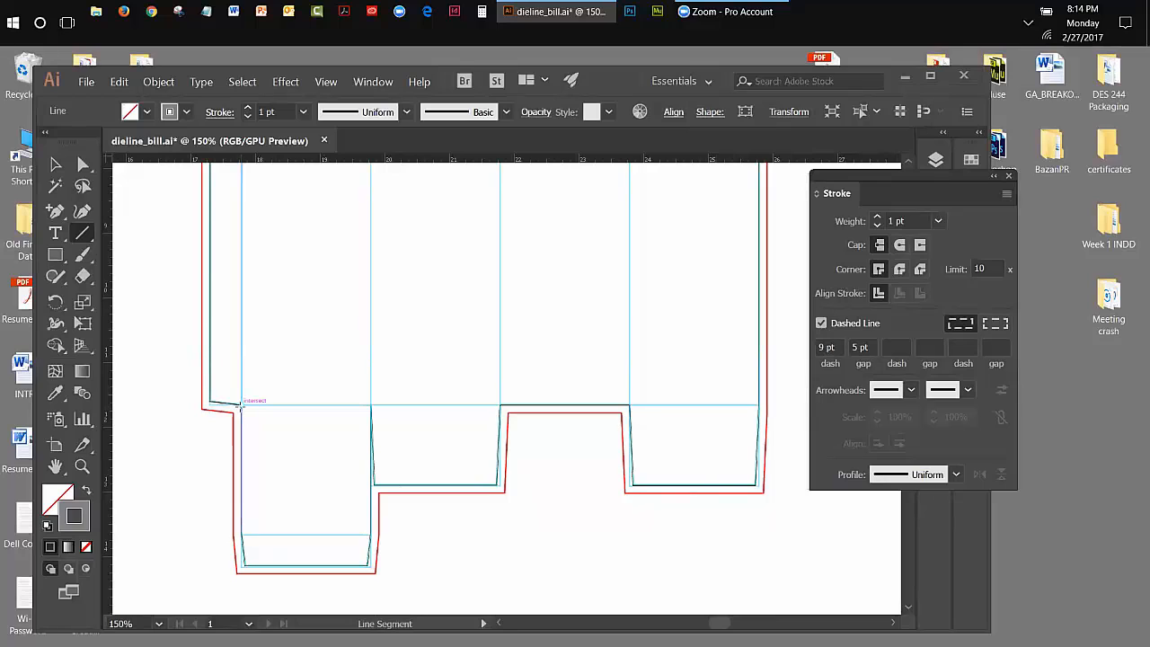
drag(241, 405, 500, 404)
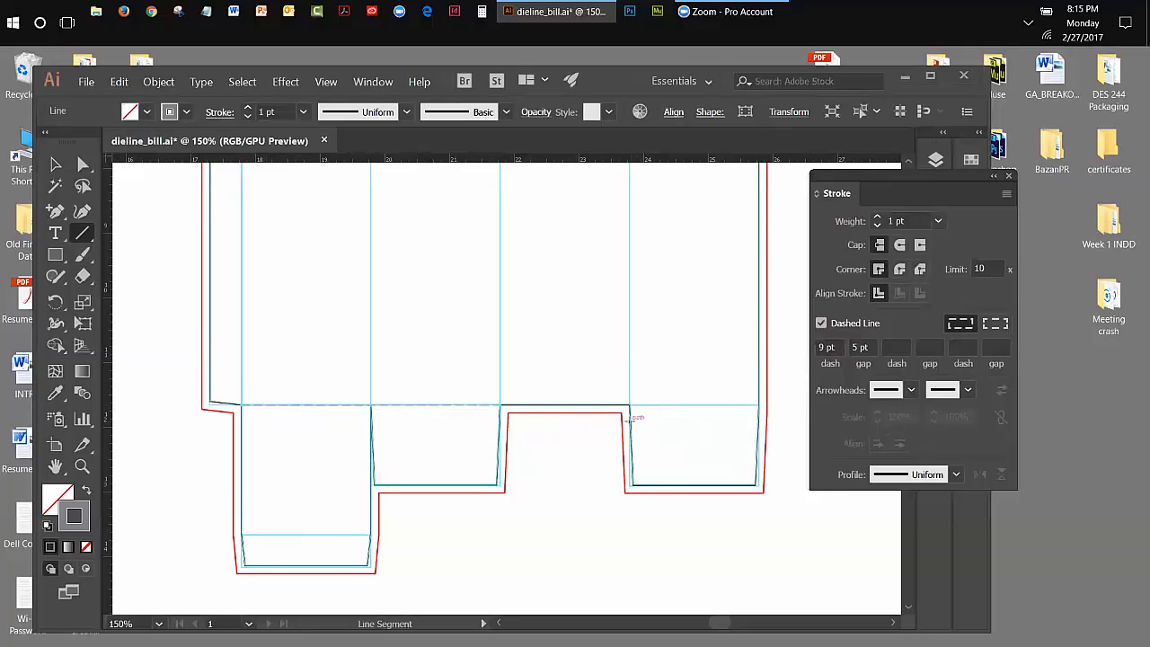
drag(629, 404, 757, 405)
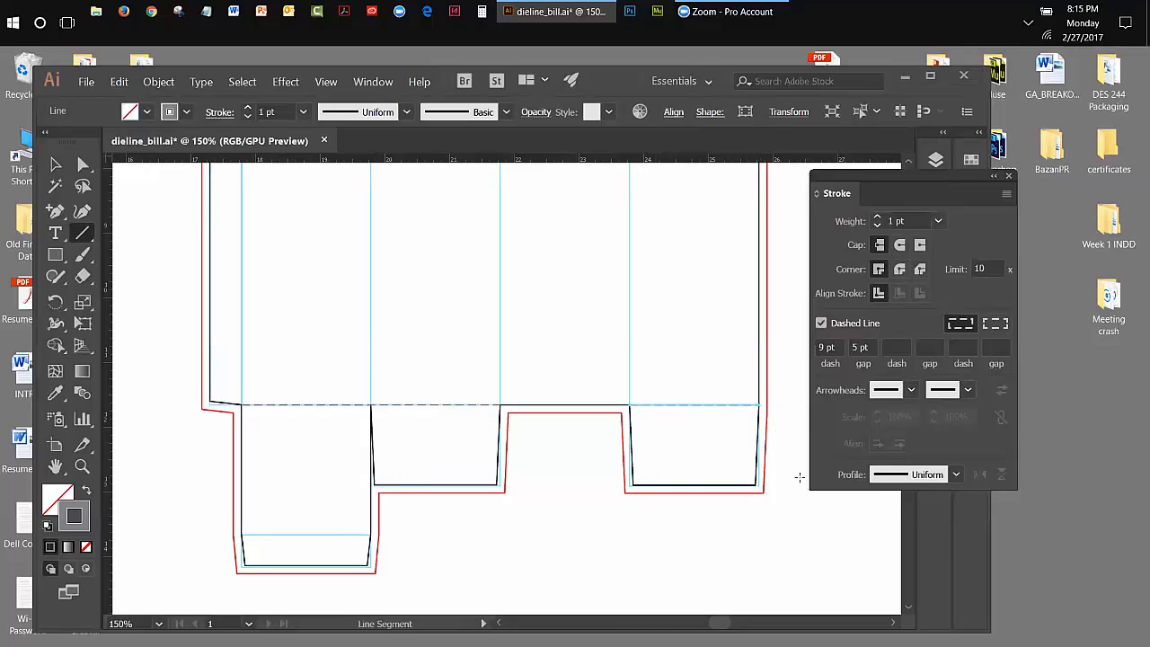
drag(239, 530, 369, 534)
Show the dieline at 100%, dock the Stroke panel beside the Layers panel, and collapse it
click(325, 82)
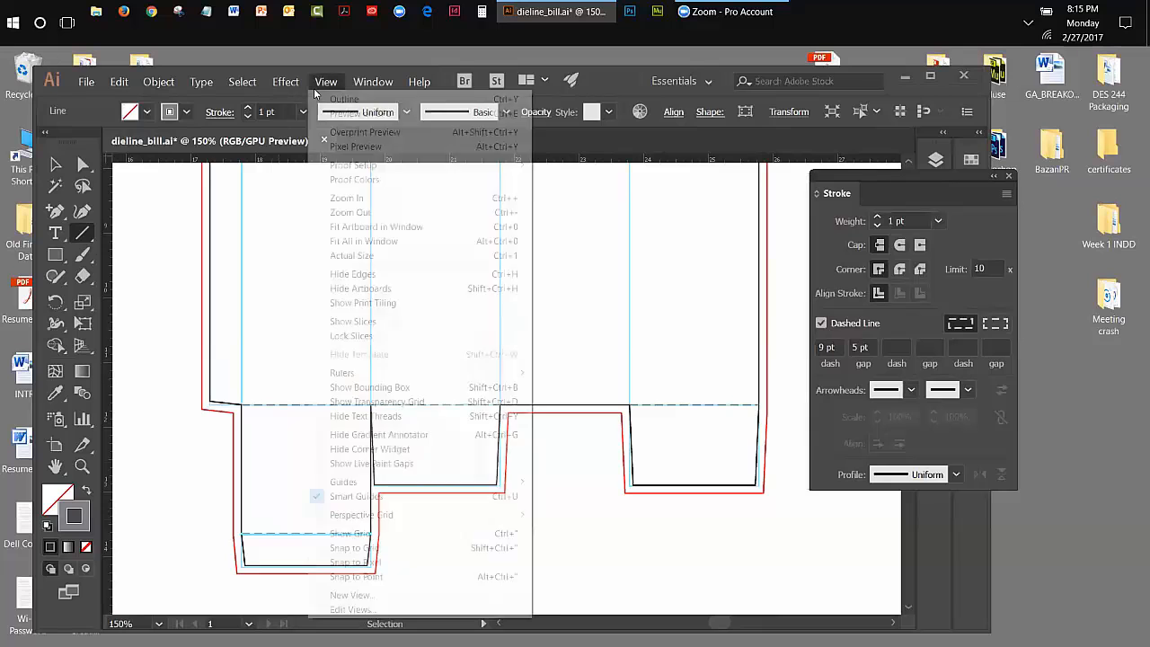
click(351, 214)
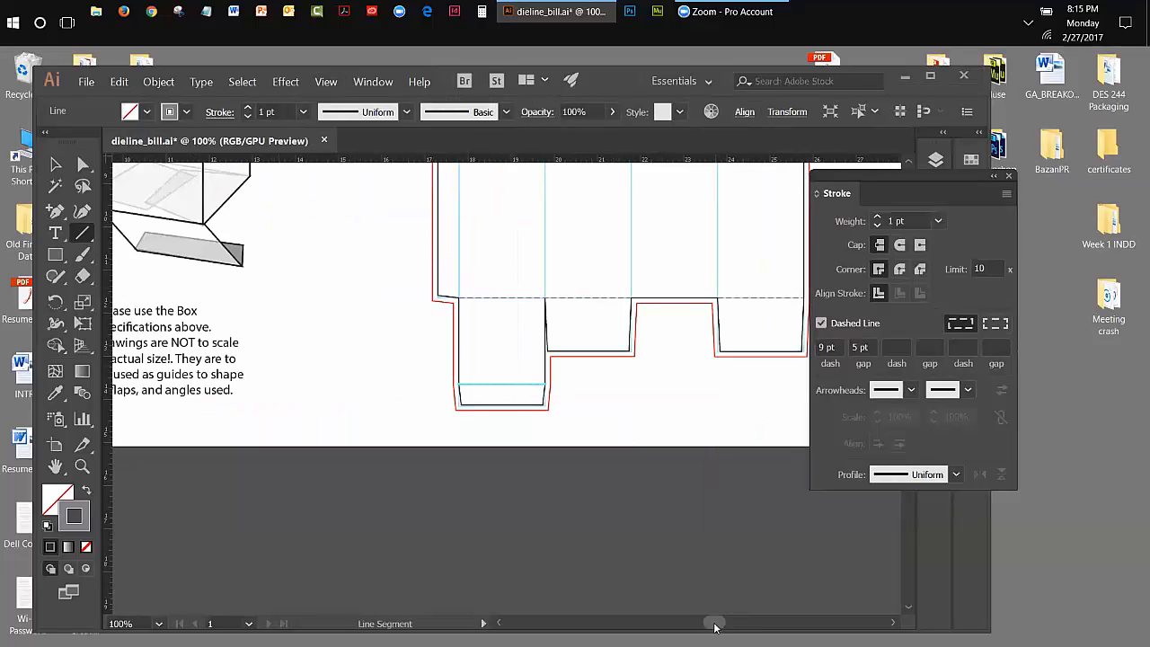
drag(710, 627, 723, 623)
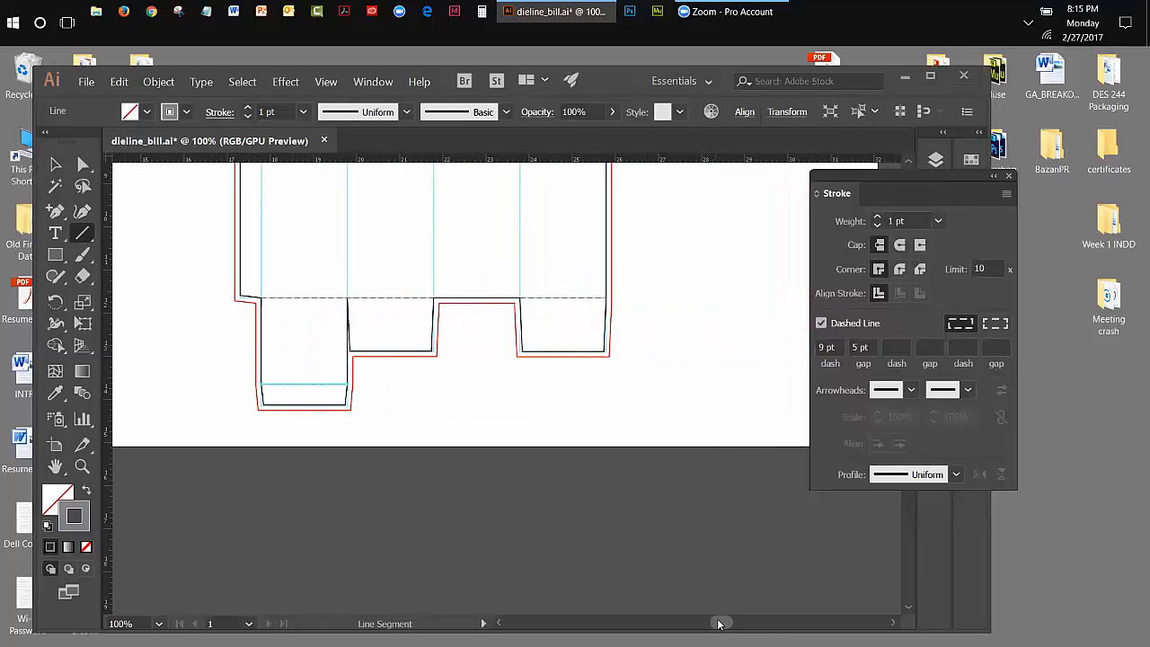
mouse_move(946, 174)
mouse_down()
mouse_move(955, 209)
mouse_move(921, 160)
mouse_up()
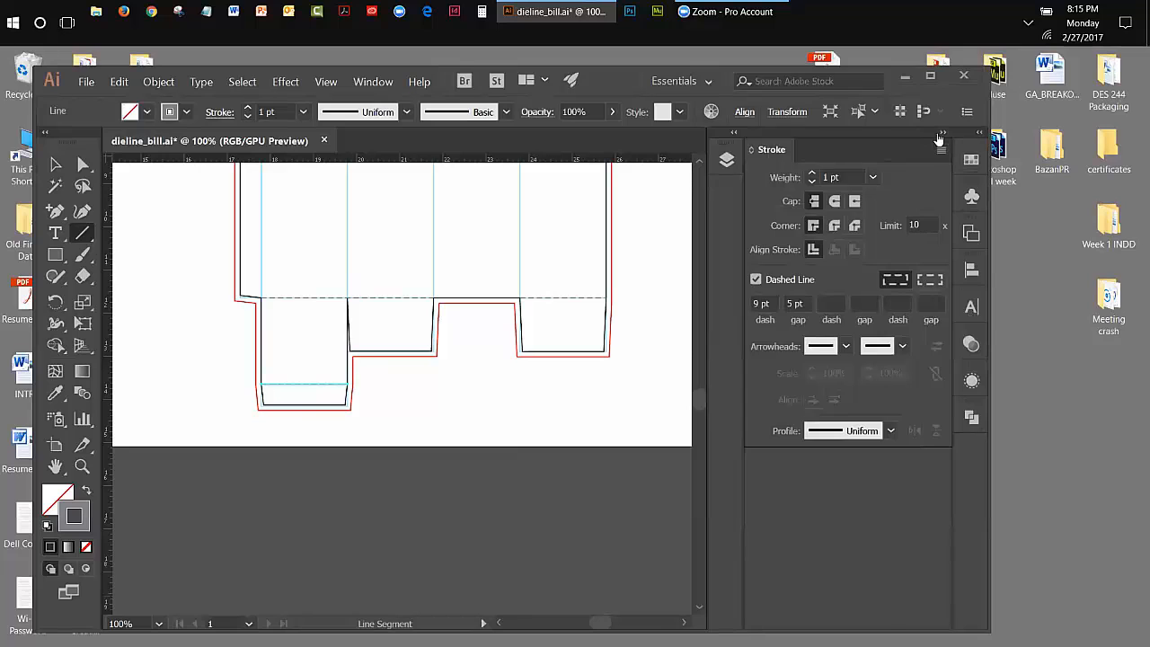
click(940, 135)
click(872, 164)
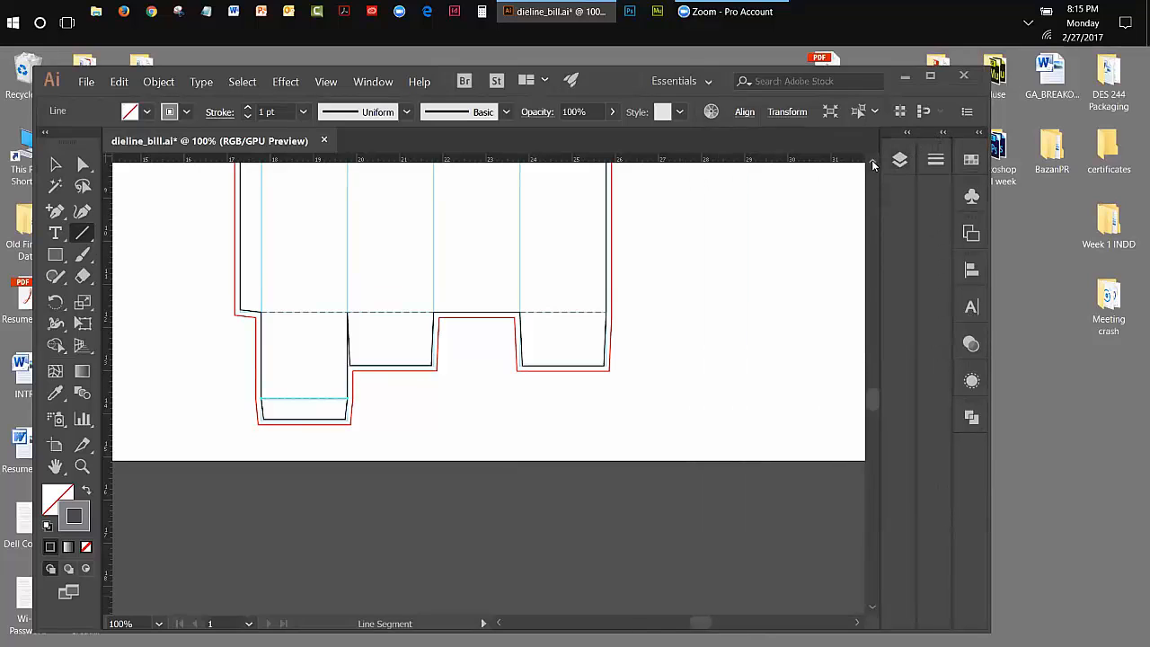
click(874, 164)
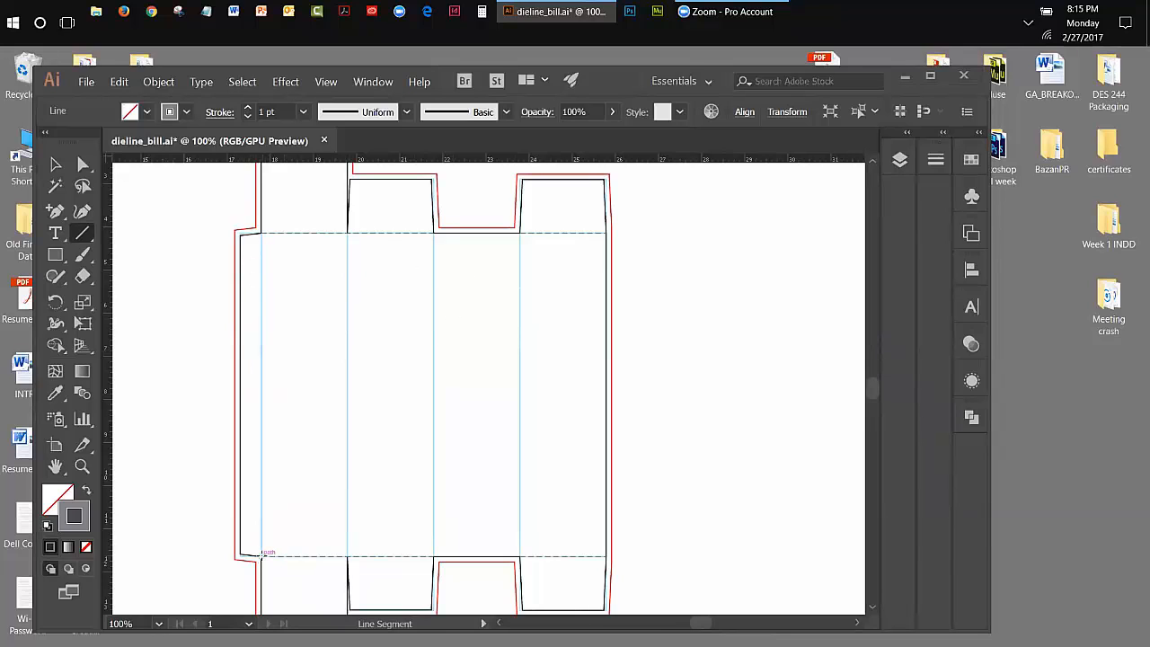
Draw four vertical dashed gray line segments along the glue flap fold and the three folds between the main panels
drag(261, 555, 261, 233)
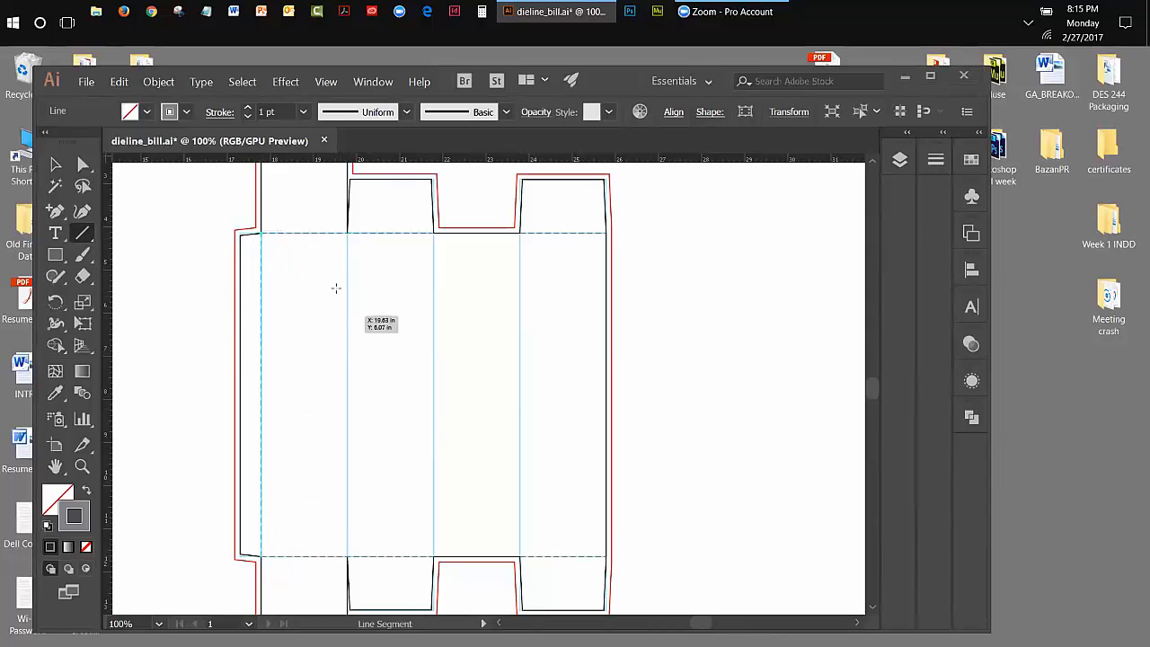
drag(348, 232, 347, 553)
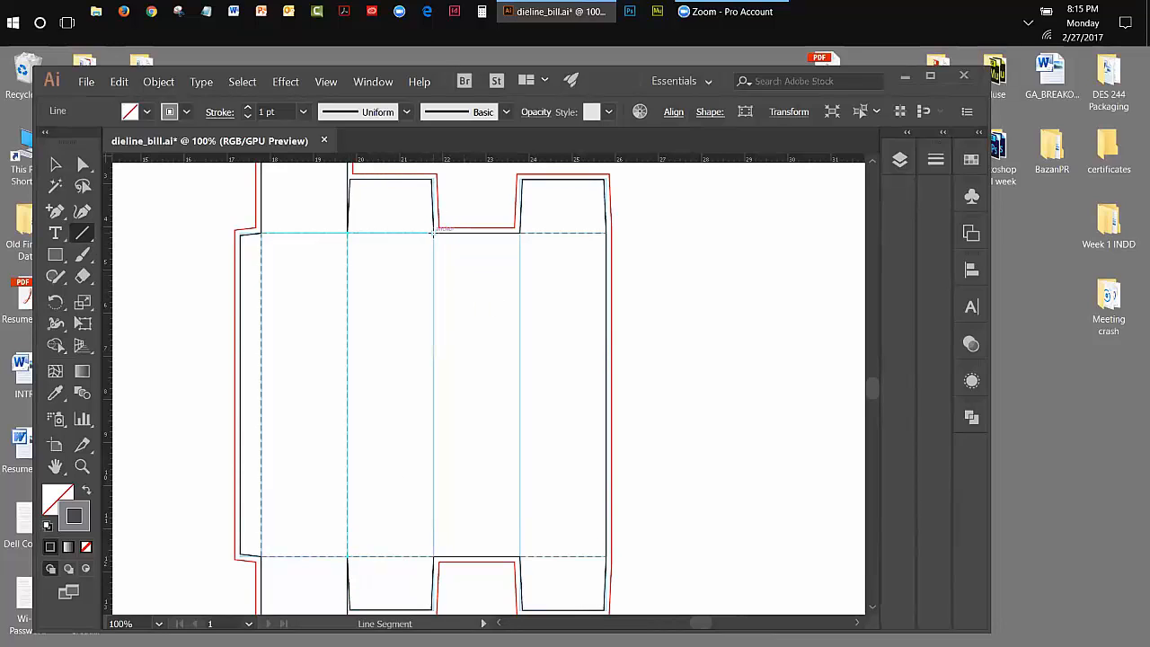
drag(433, 232, 434, 555)
drag(519, 230, 521, 555)
Fit the artboard in the window, hide the trim layer, and deselect the last fold line
key(v)
click(324, 84)
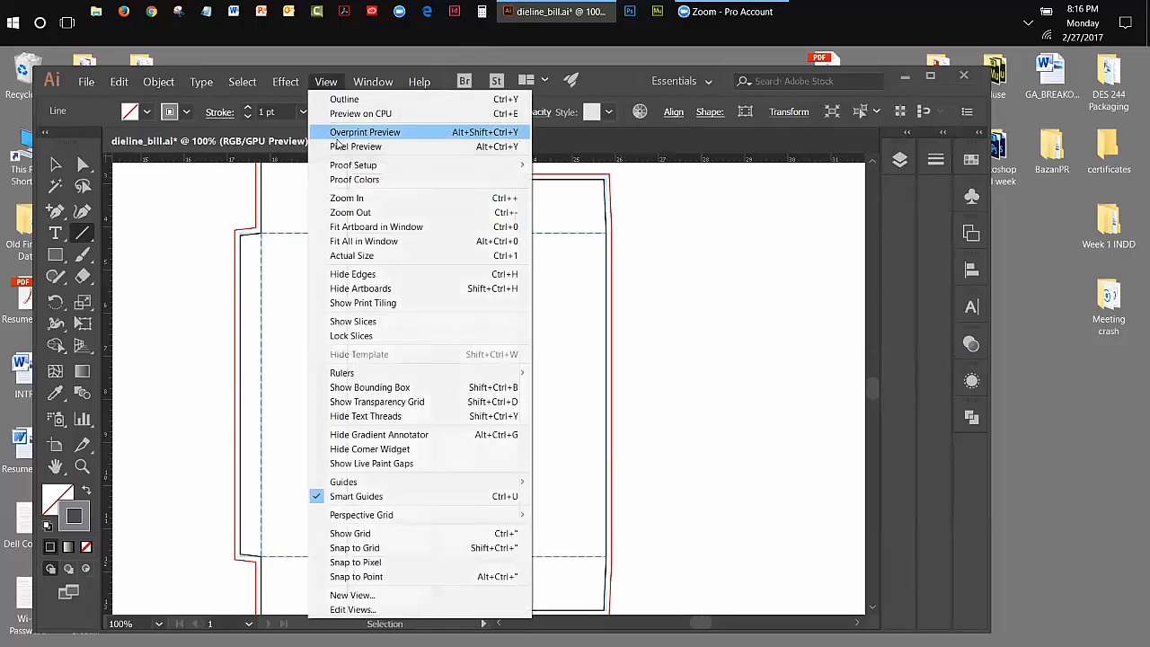
click(351, 227)
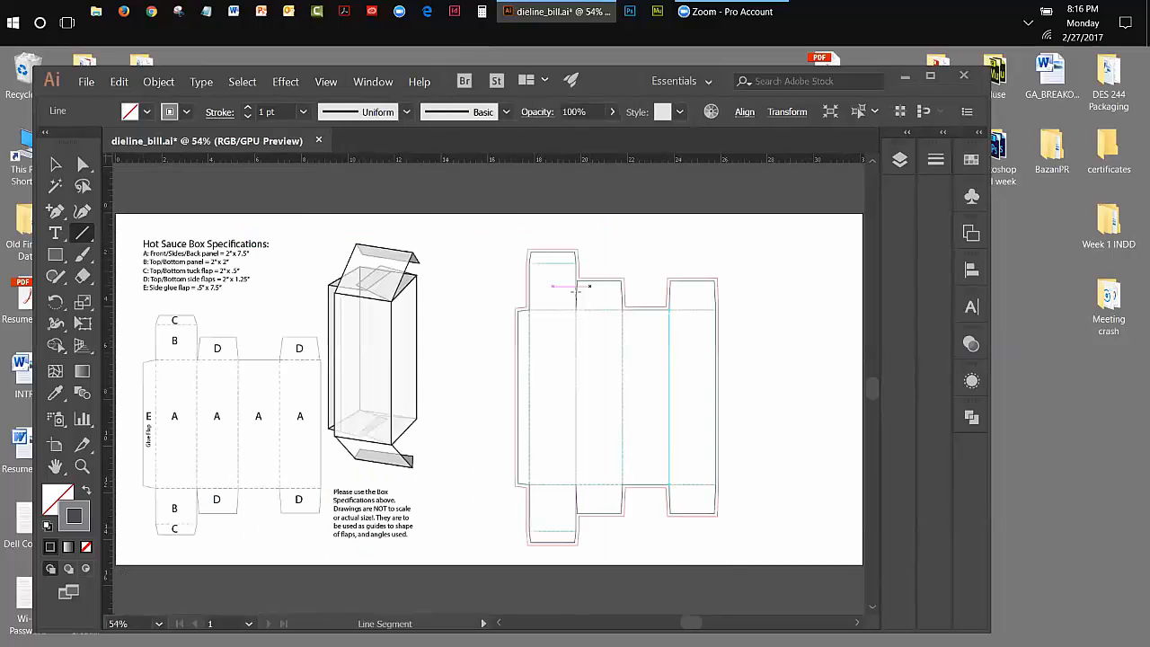
click(901, 161)
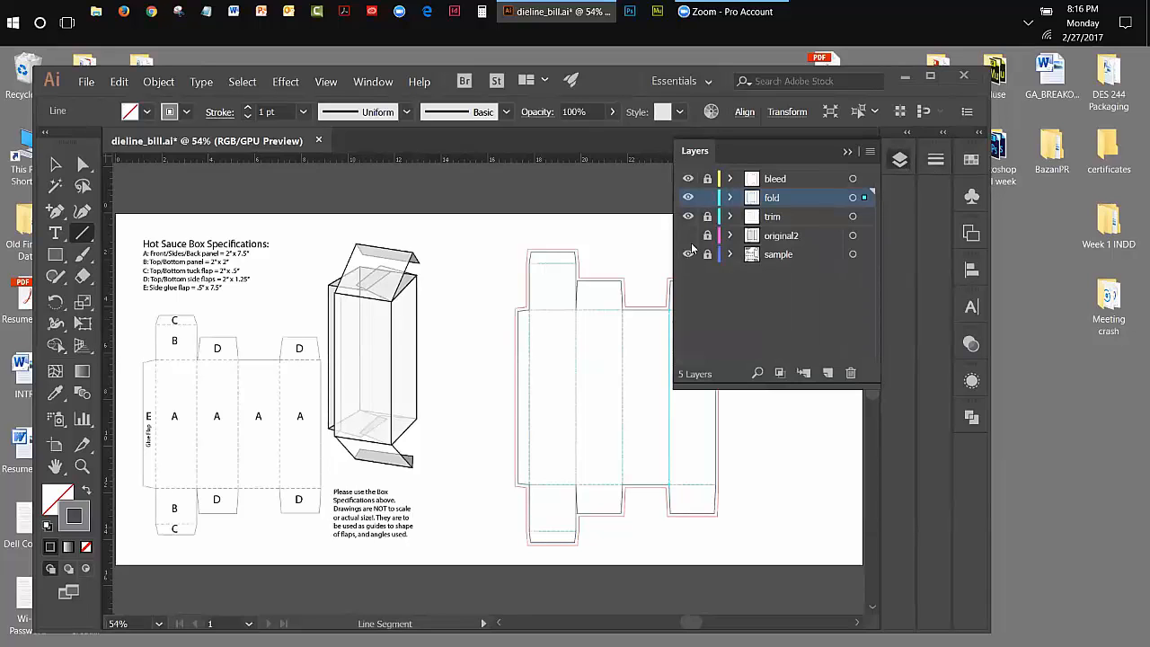
click(847, 155)
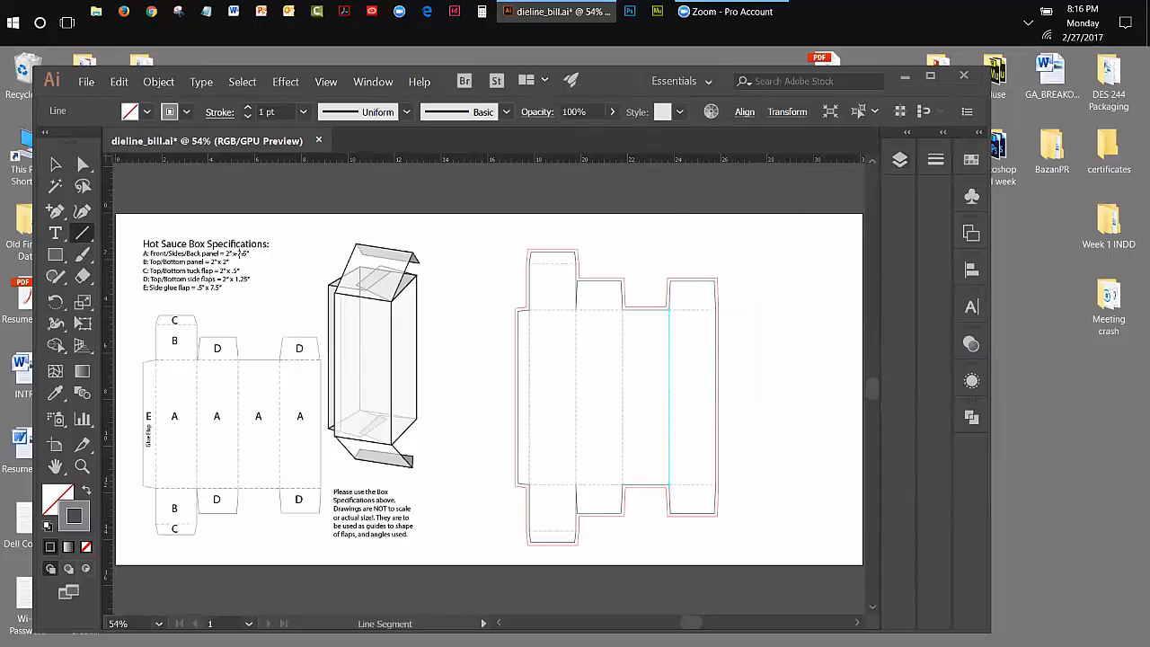
key(v)
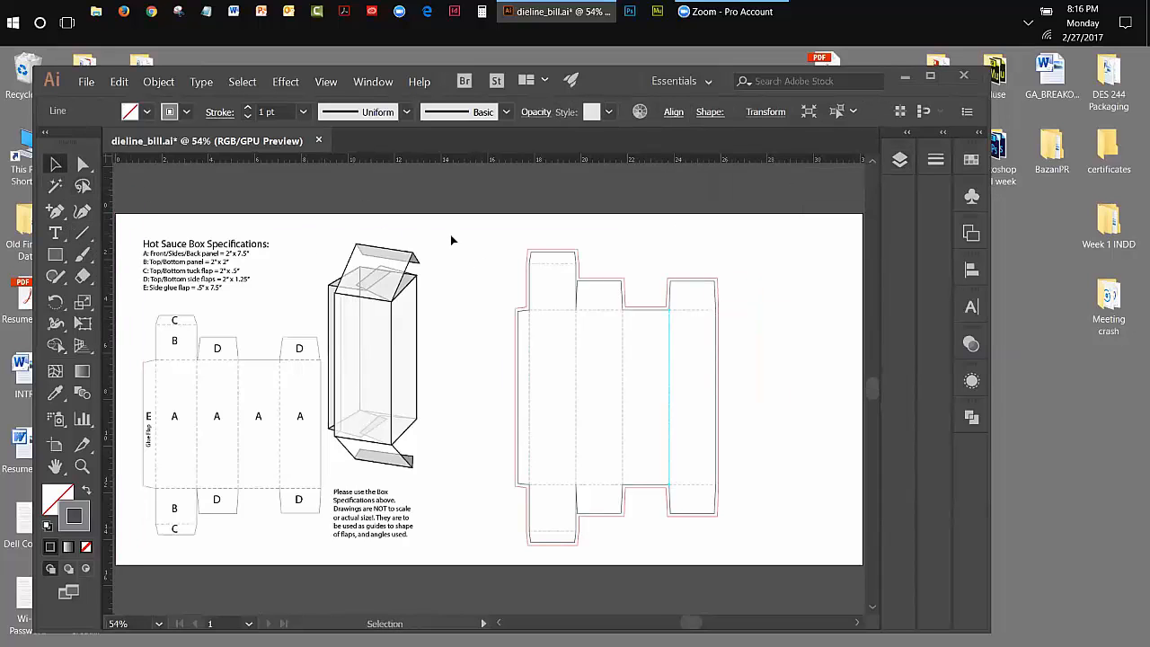
click(494, 252)
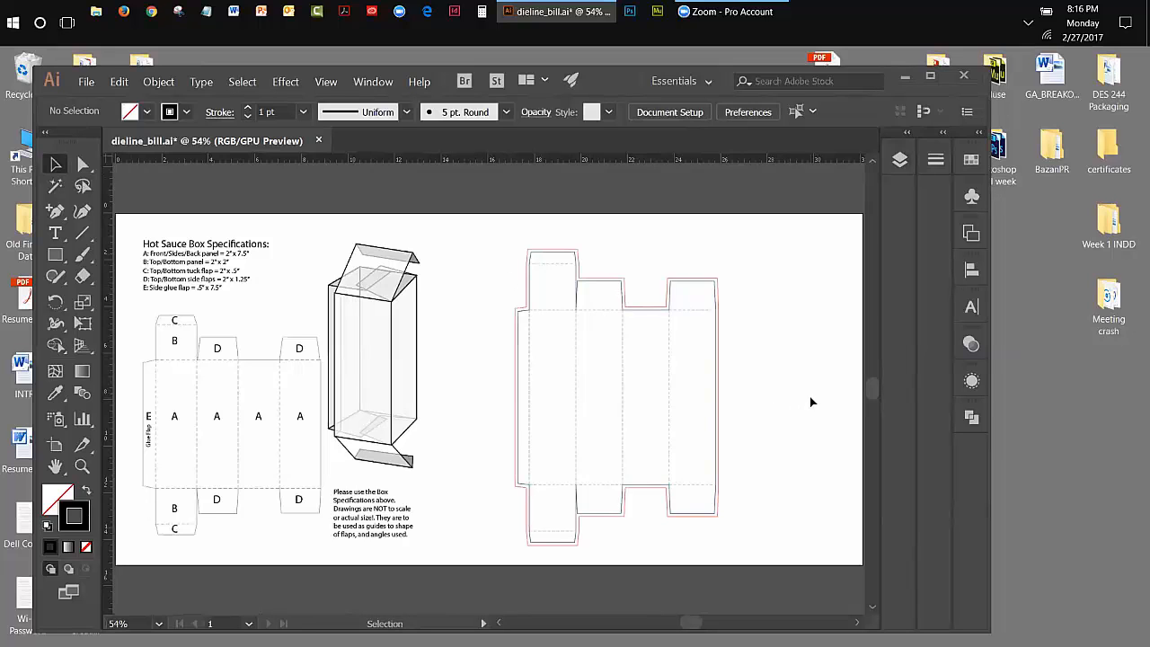
Zoom in on the dieline to 66.67%, widen the application window, and show the layer list
click(82, 466)
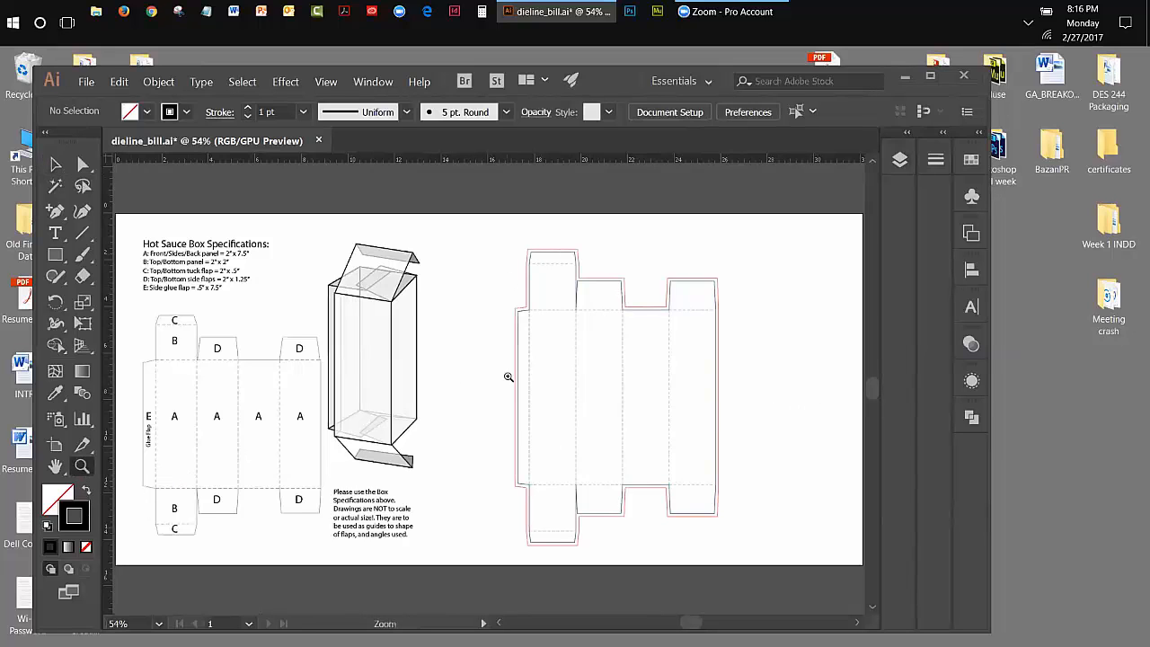
click(612, 340)
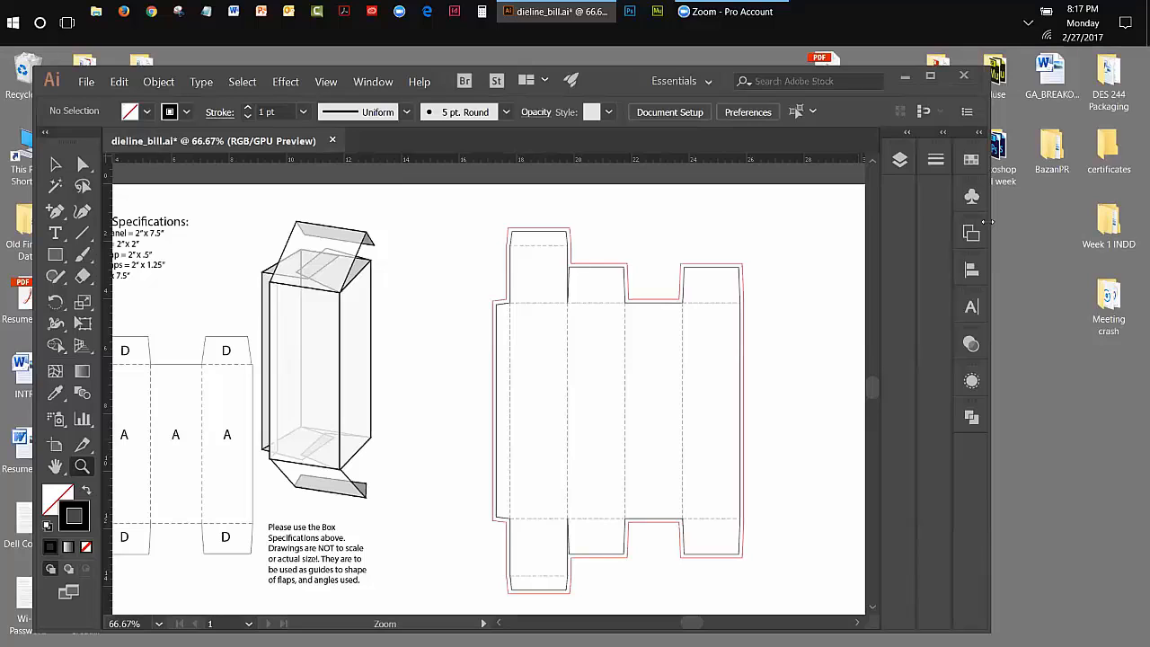
drag(985, 221, 1149, 221)
click(1061, 159)
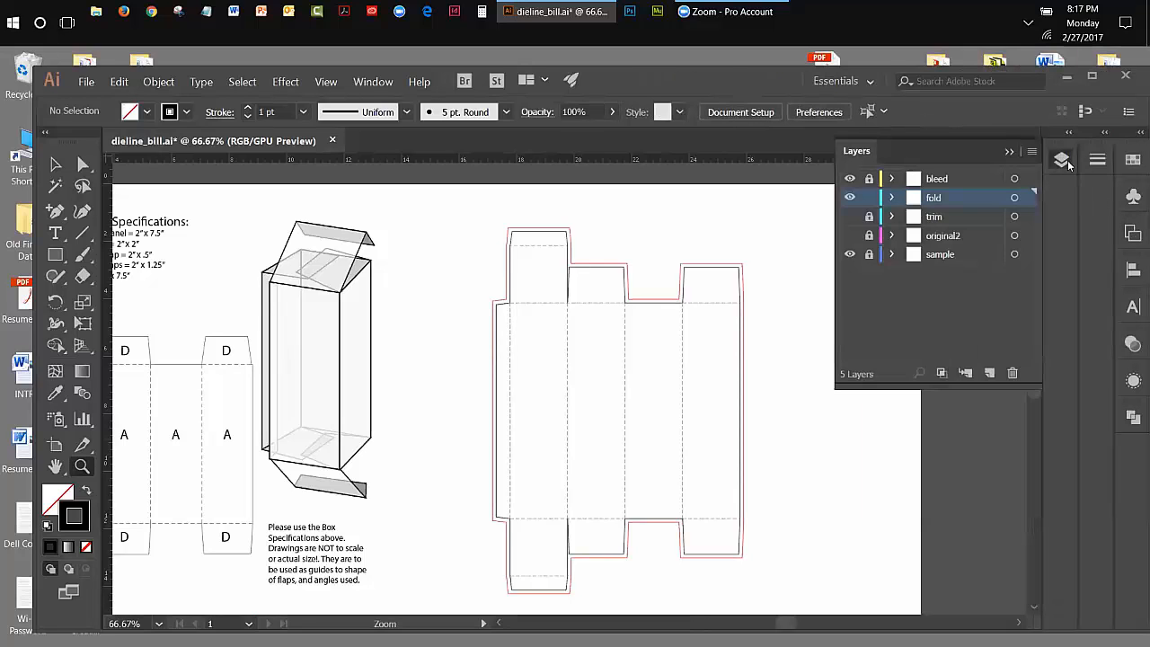
Toggle the visibility of the bleed layer and the fold layer repeatedly to check what each one contains
click(850, 180)
click(849, 180)
click(849, 179)
click(849, 180)
click(849, 180)
click(849, 180)
click(850, 198)
click(850, 198)
click(849, 197)
click(849, 198)
click(849, 198)
click(849, 199)
click(849, 199)
click(849, 199)
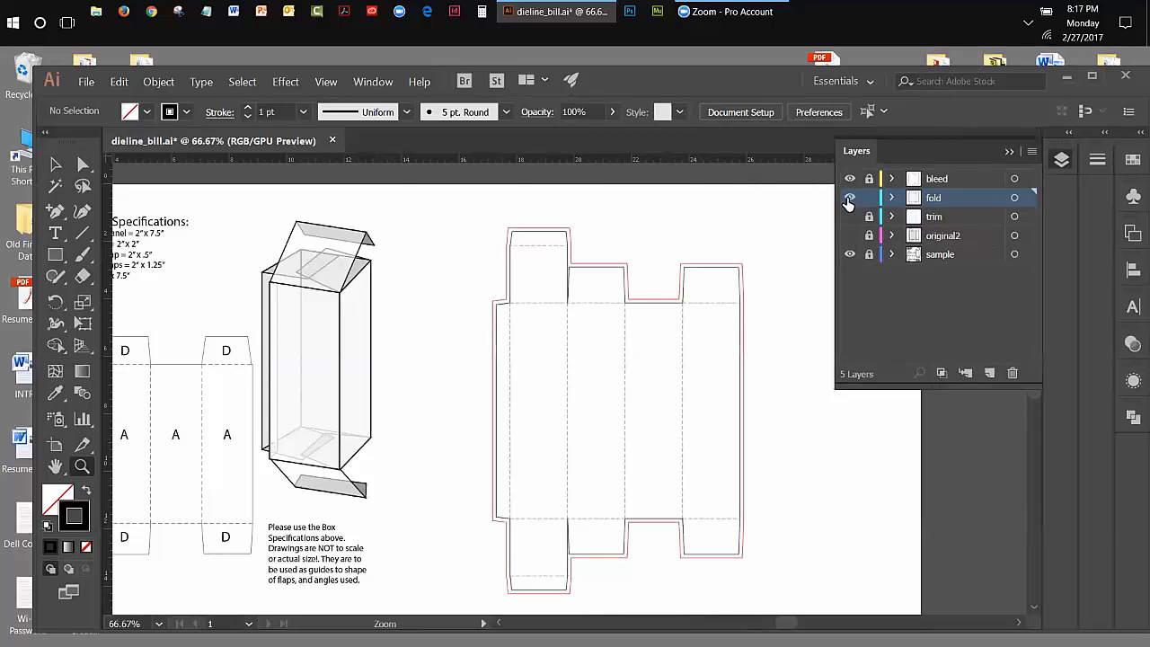
Hide the fold and bleed layers and show the trim layer to view its guides without the dieline
click(849, 198)
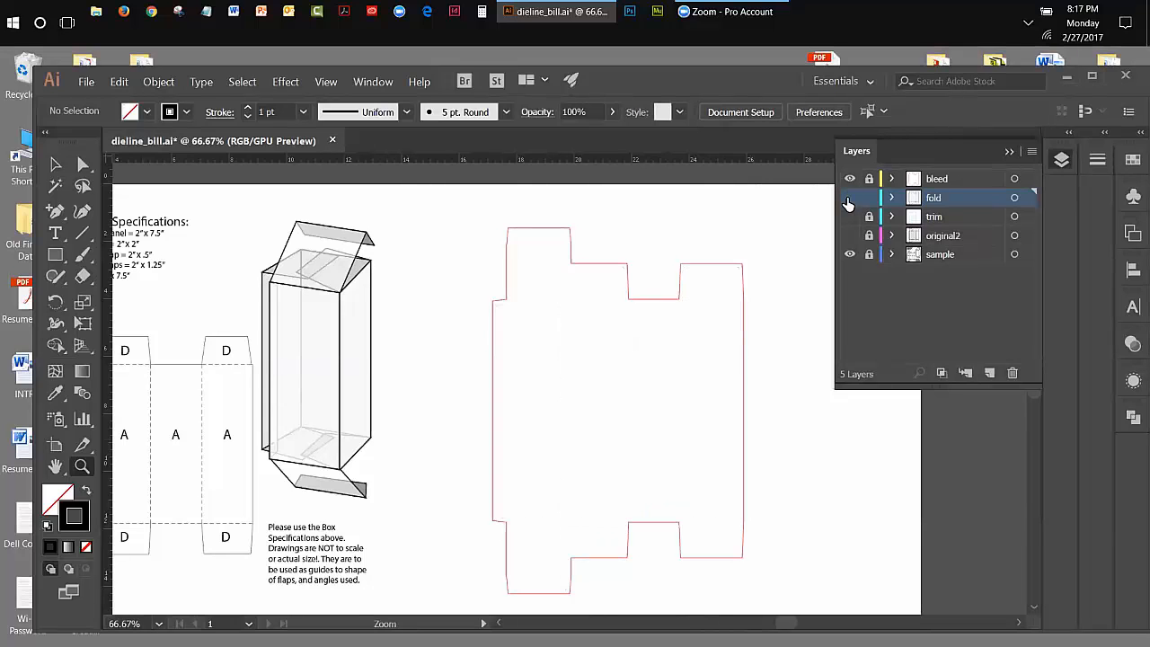
click(849, 179)
click(849, 217)
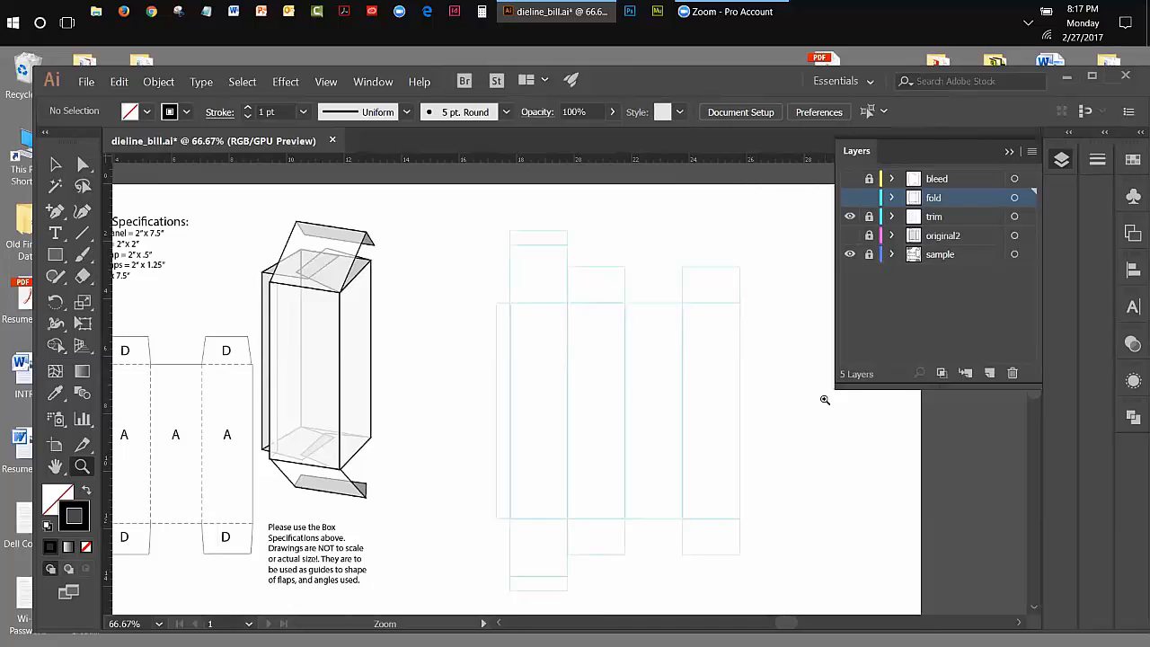
Show the fold and bleed layers again, hide the trim layer, and switch to the Selection tool
click(850, 197)
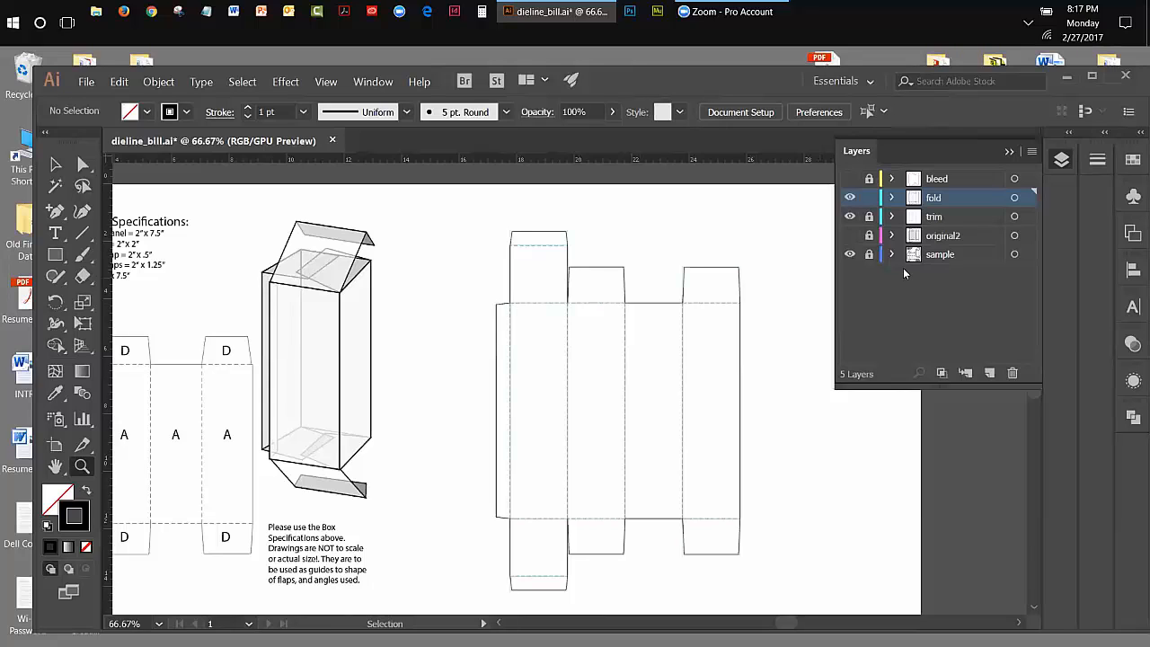
click(849, 179)
click(849, 216)
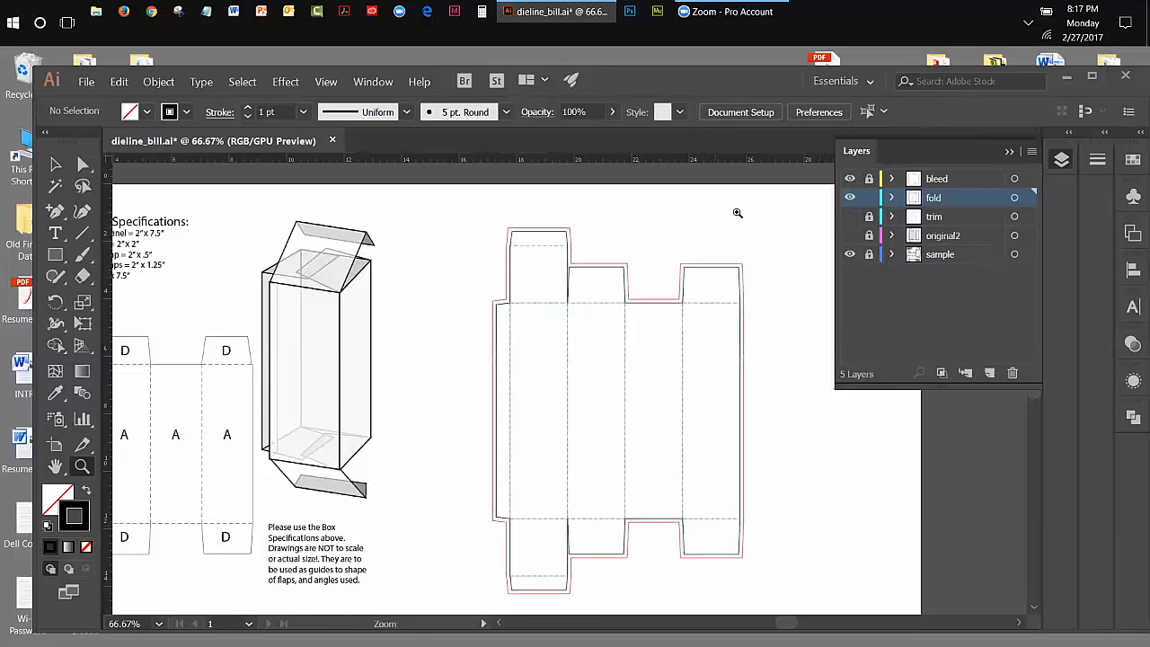
click(55, 163)
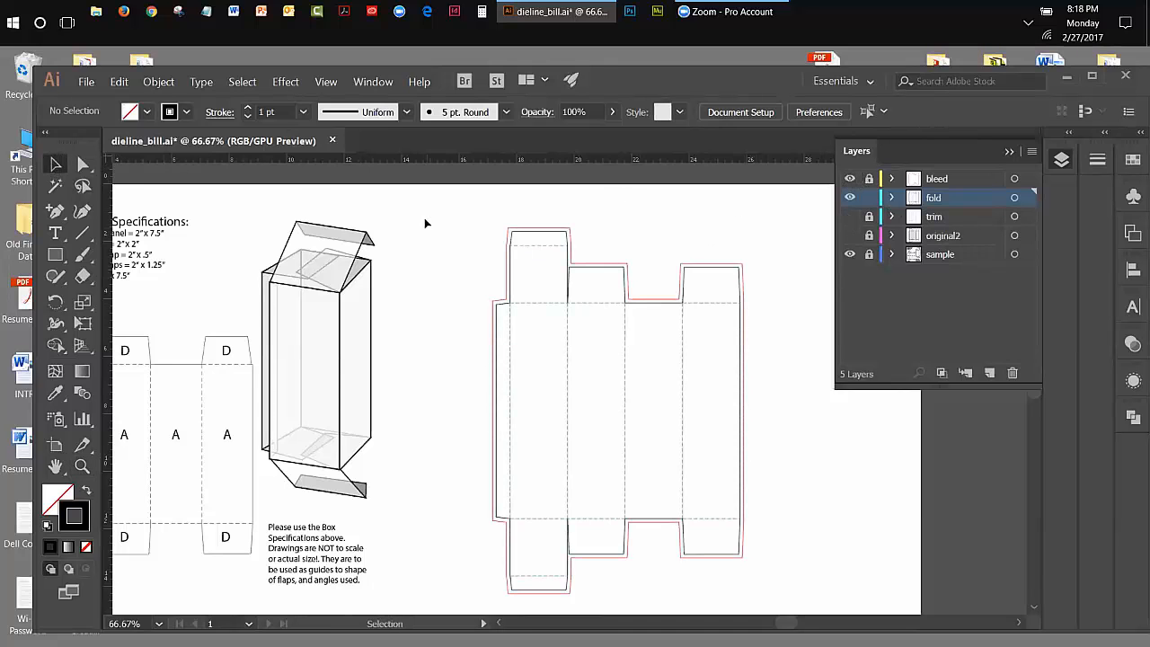